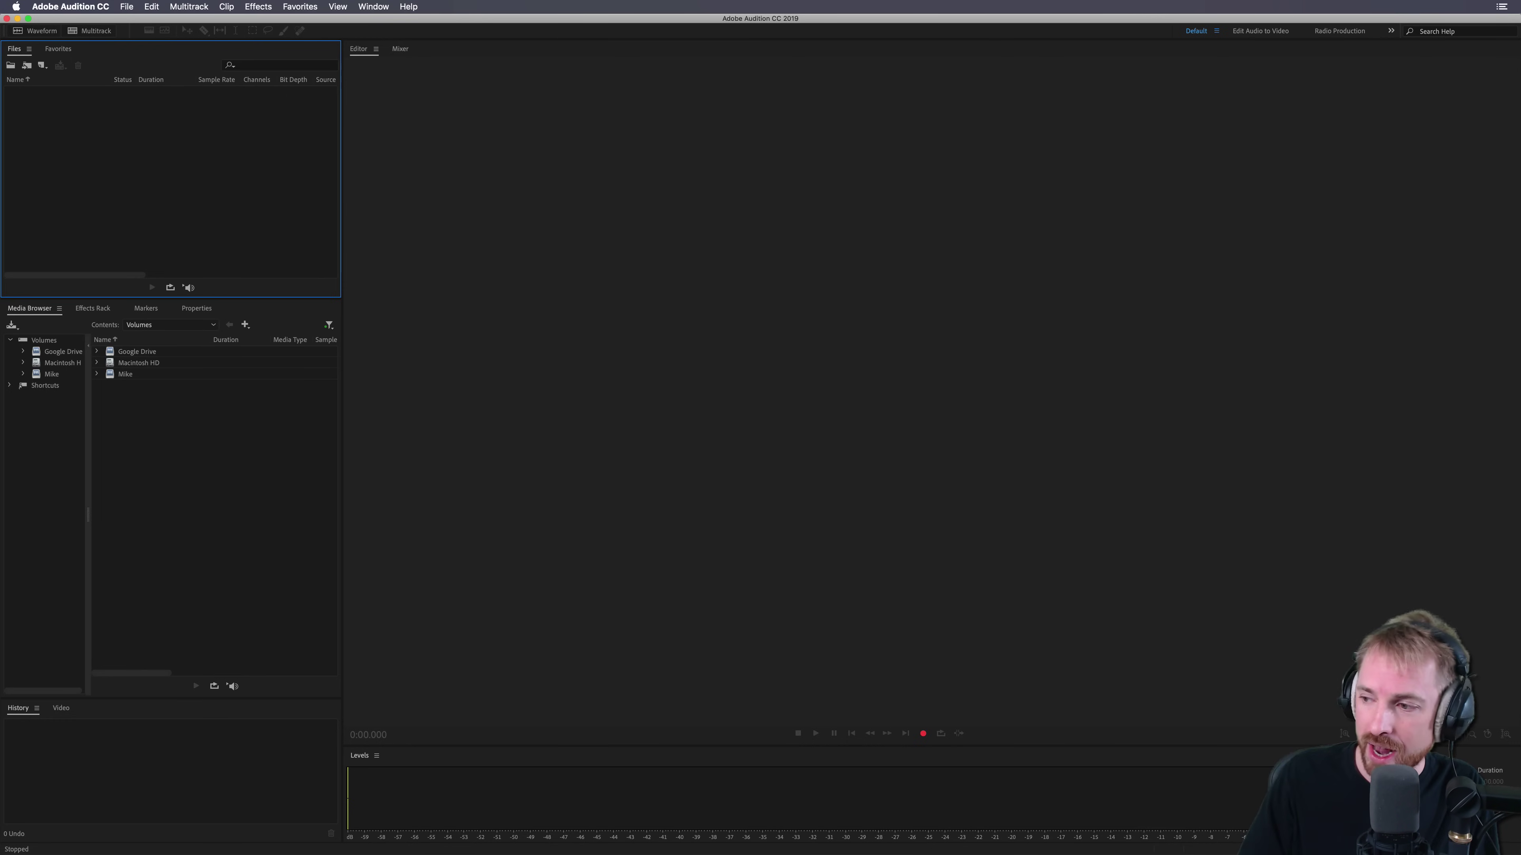
Step: Open The Planet Radio.wav in Audition and play its opening phrase
left_click_drag(1520, 257, 900, 278)
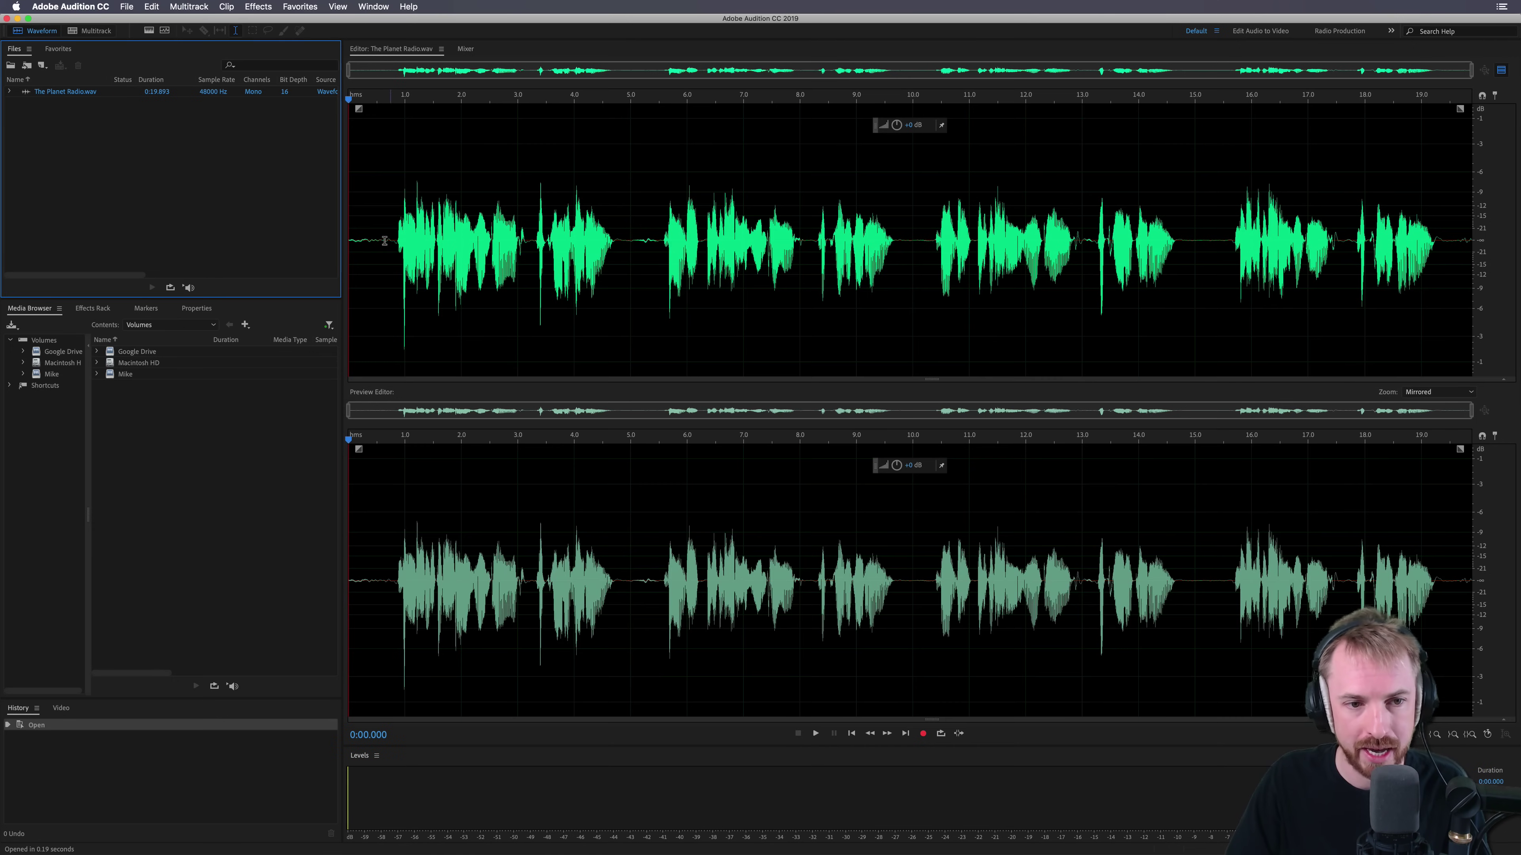
left_click(408, 239)
left_click(396, 240)
key("space")
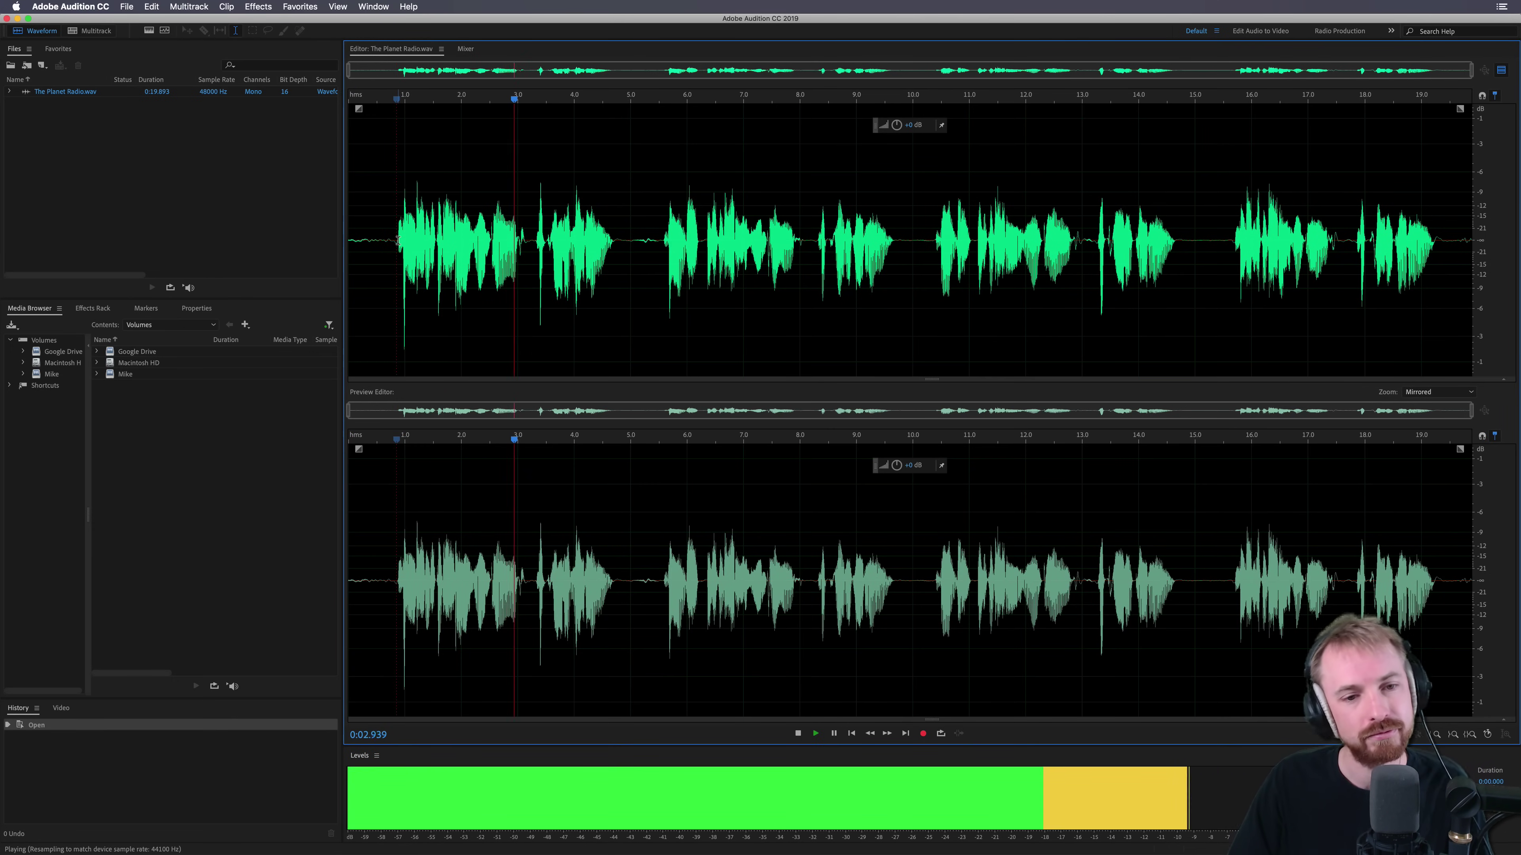
key("space")
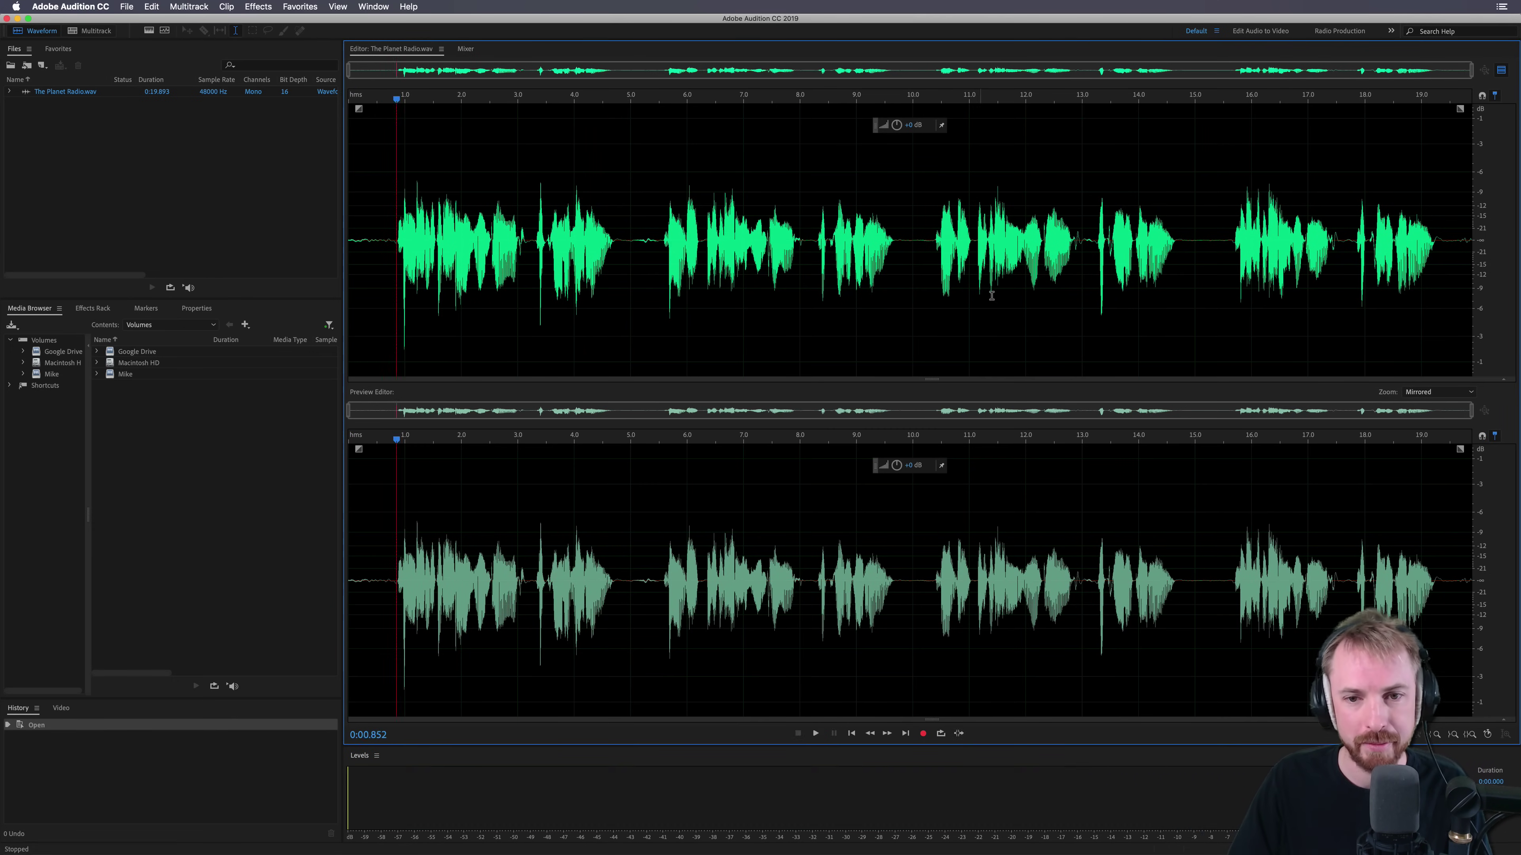
Step: Audition the phrases near 8.5, 13 and 17.8 seconds, then switch to the MRC Production Elements 1 folder
left_click(829, 244)
key("space")
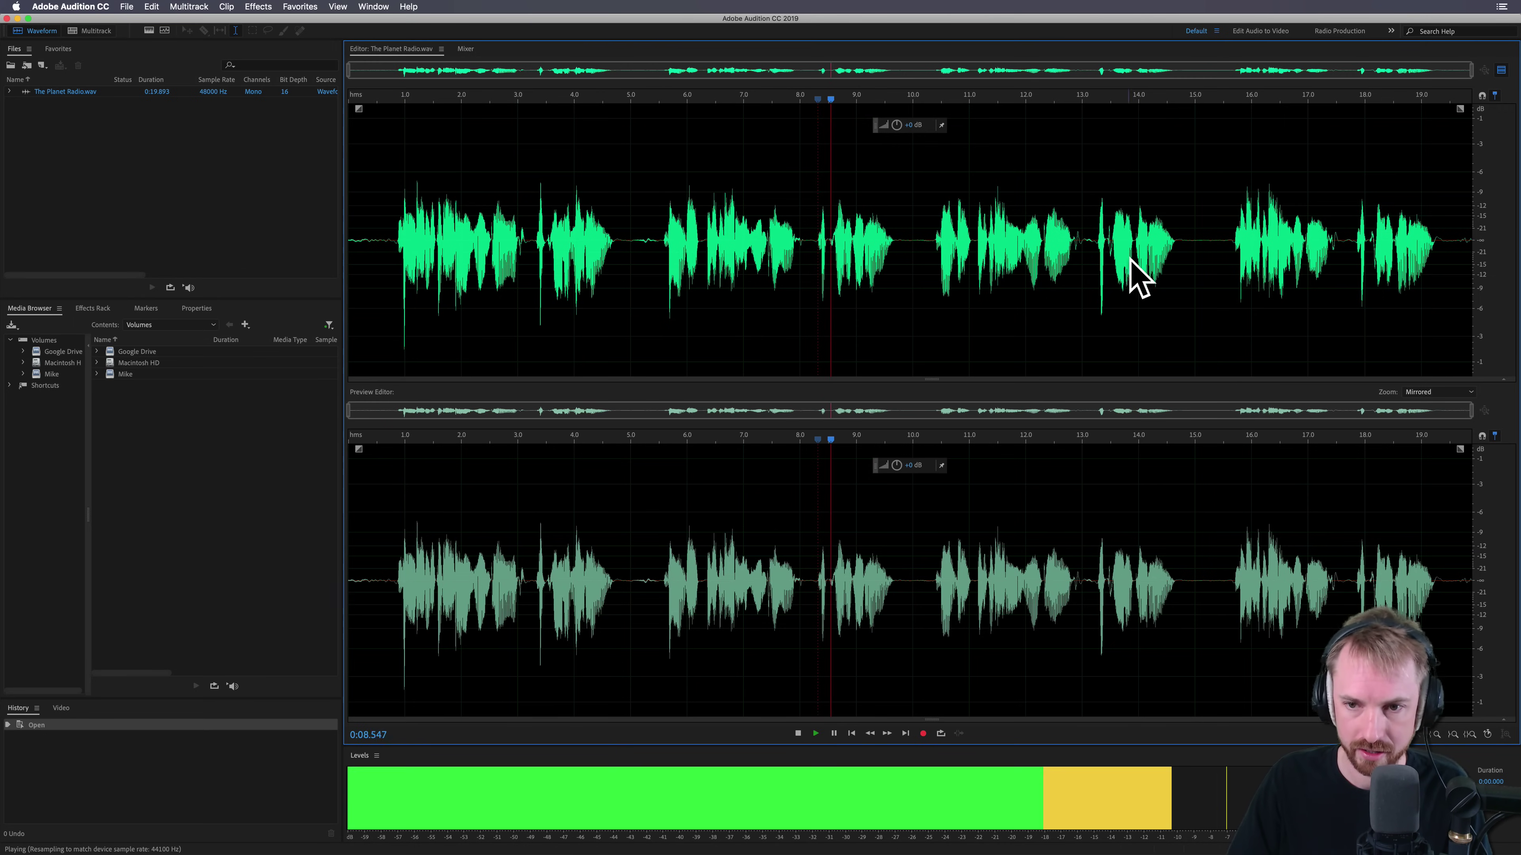
left_click(1096, 250)
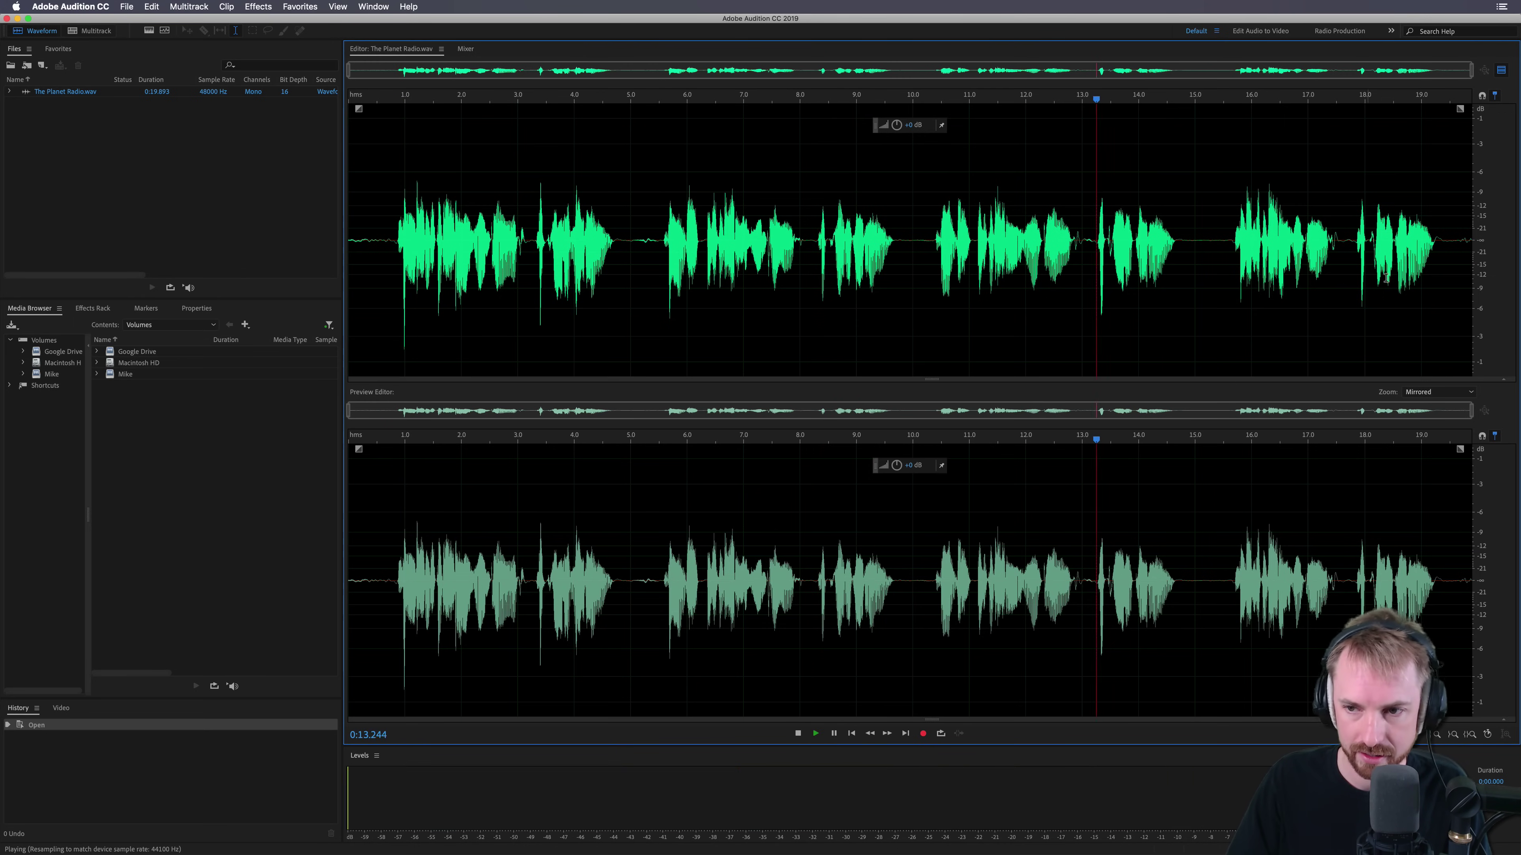
left_click(1354, 256)
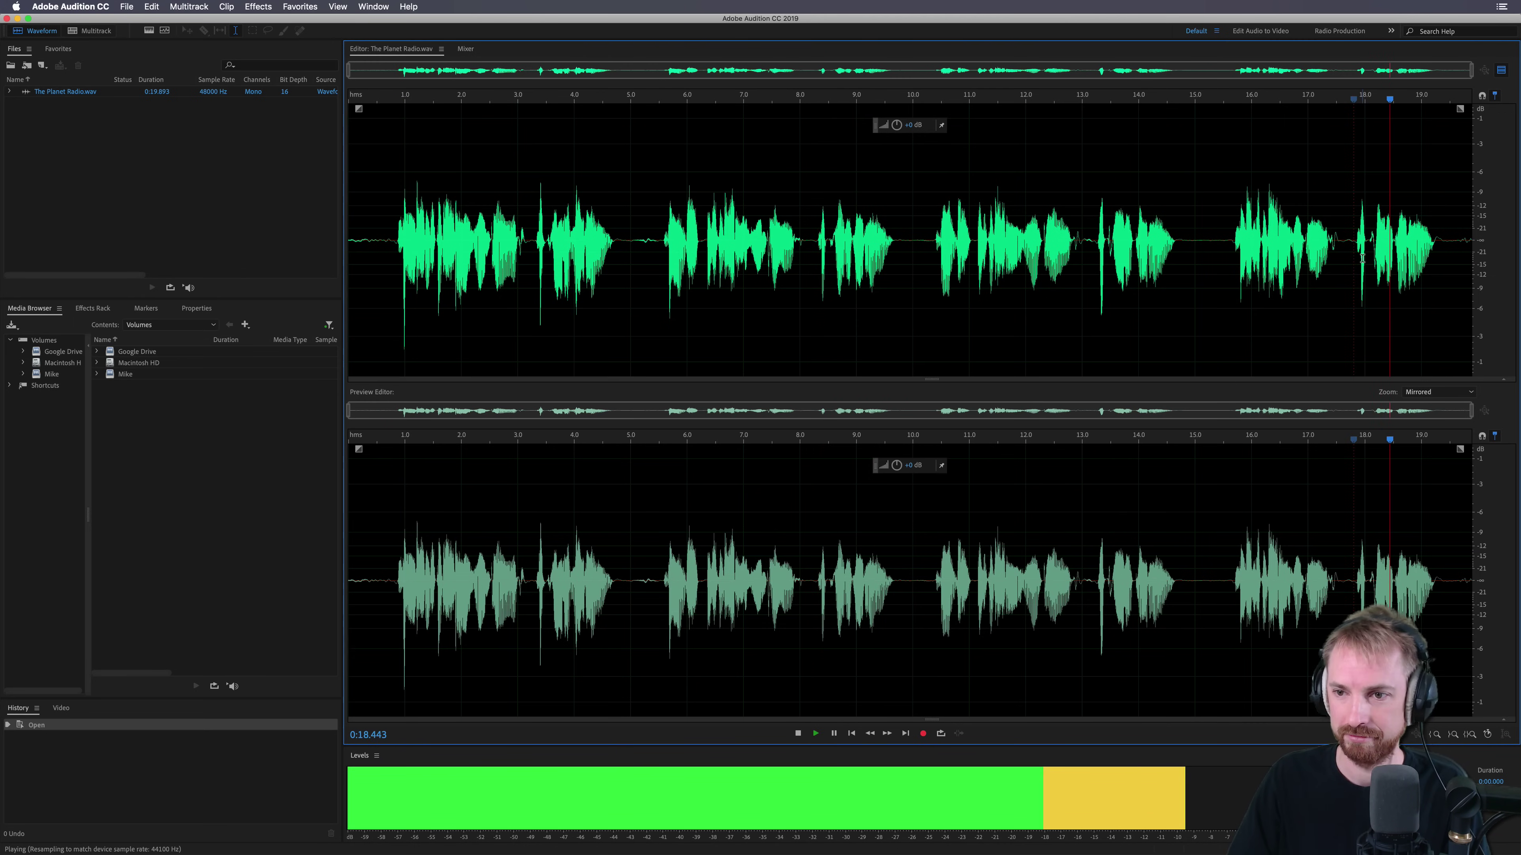
key("space")
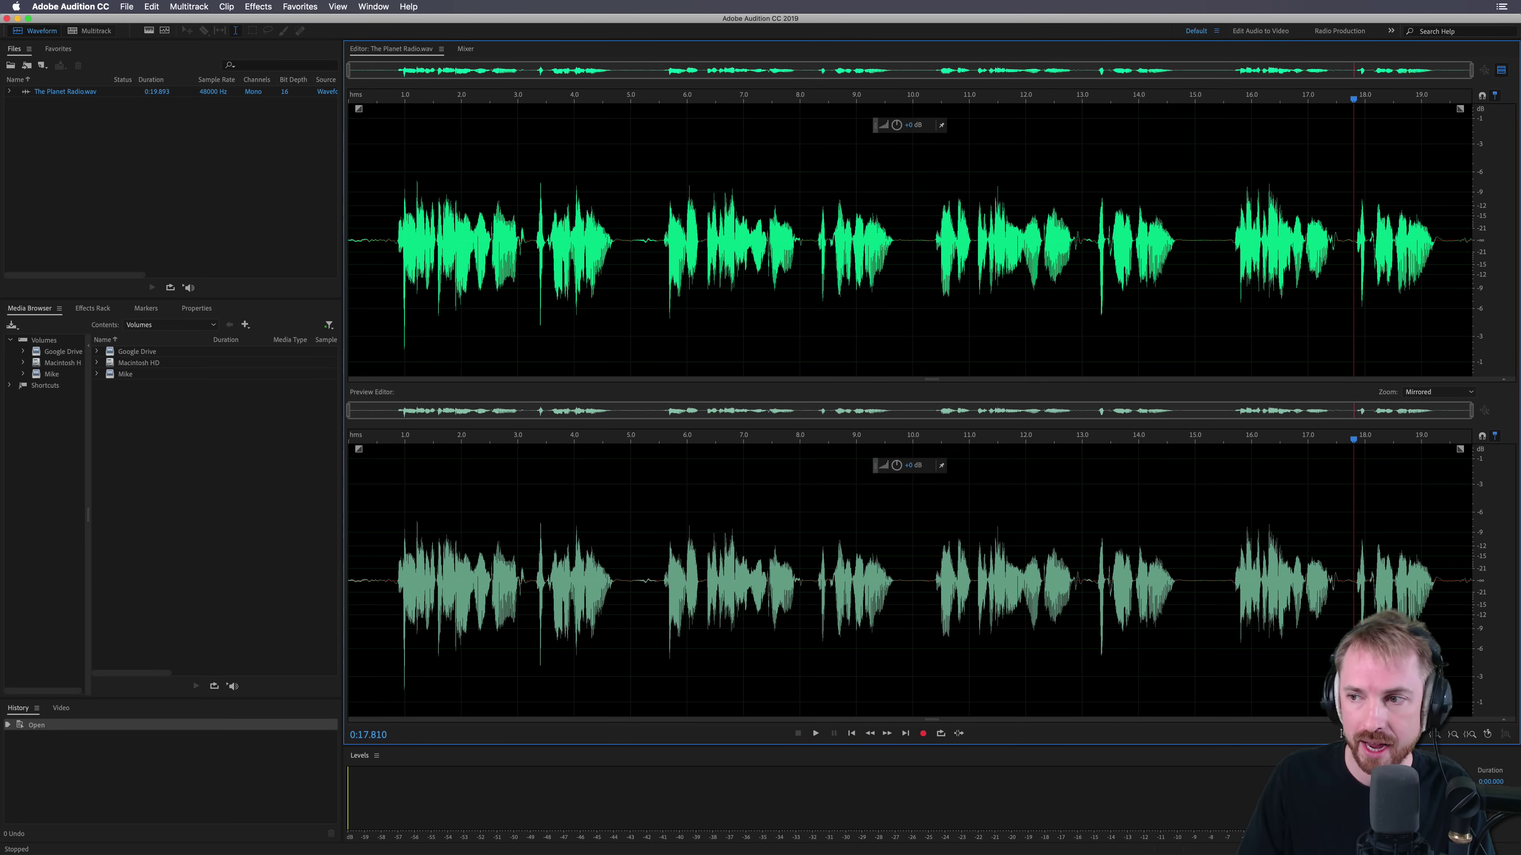
key("super+Tab")
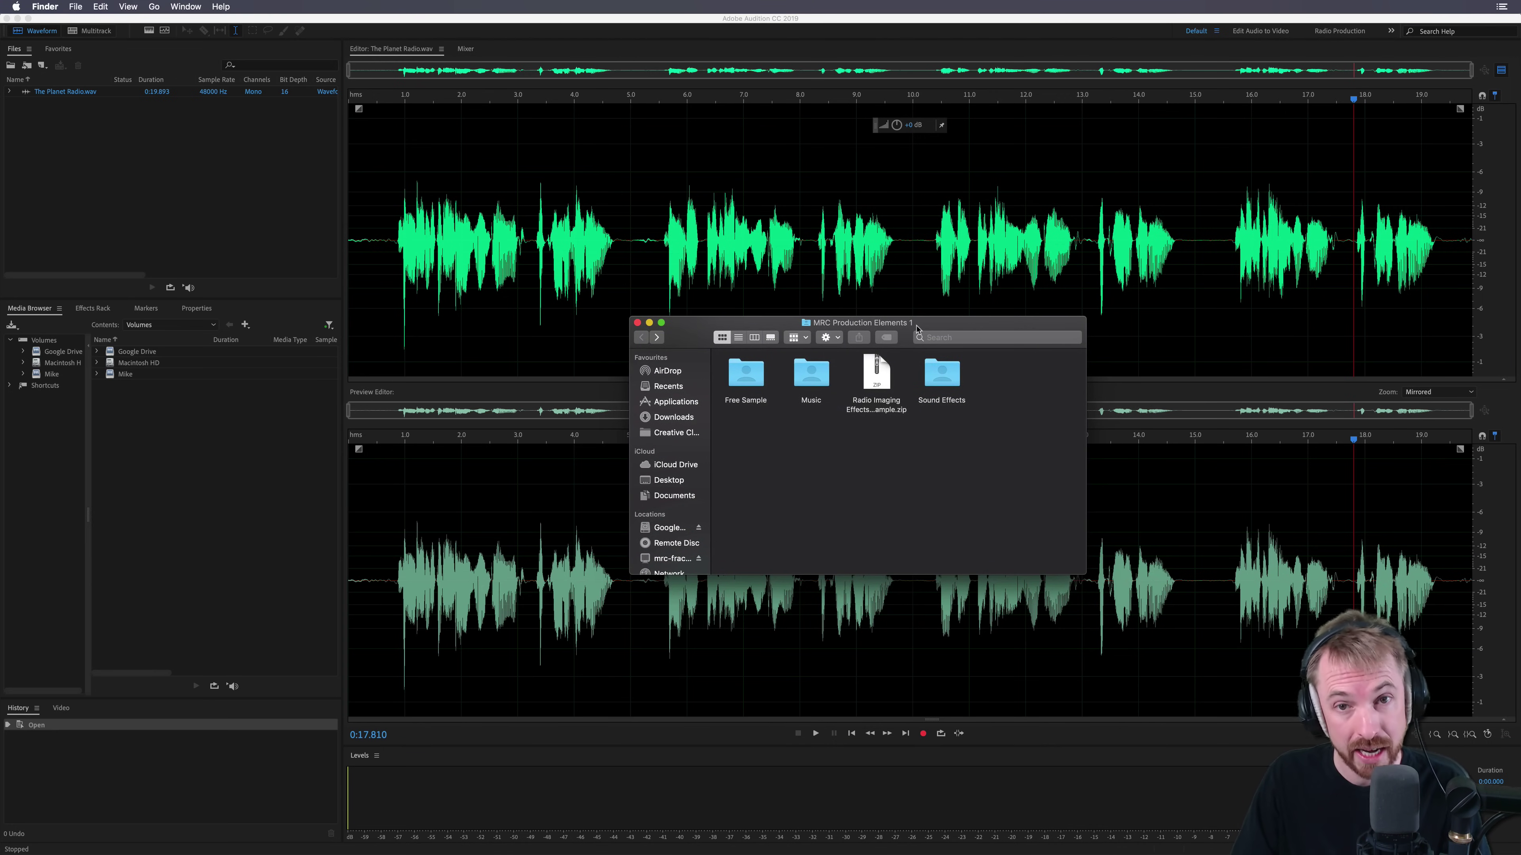
Step: Nudge the MRC Production Elements 1 Finder window aside and close it
left_click_drag(917, 327, 1017, 343)
key("super+w")
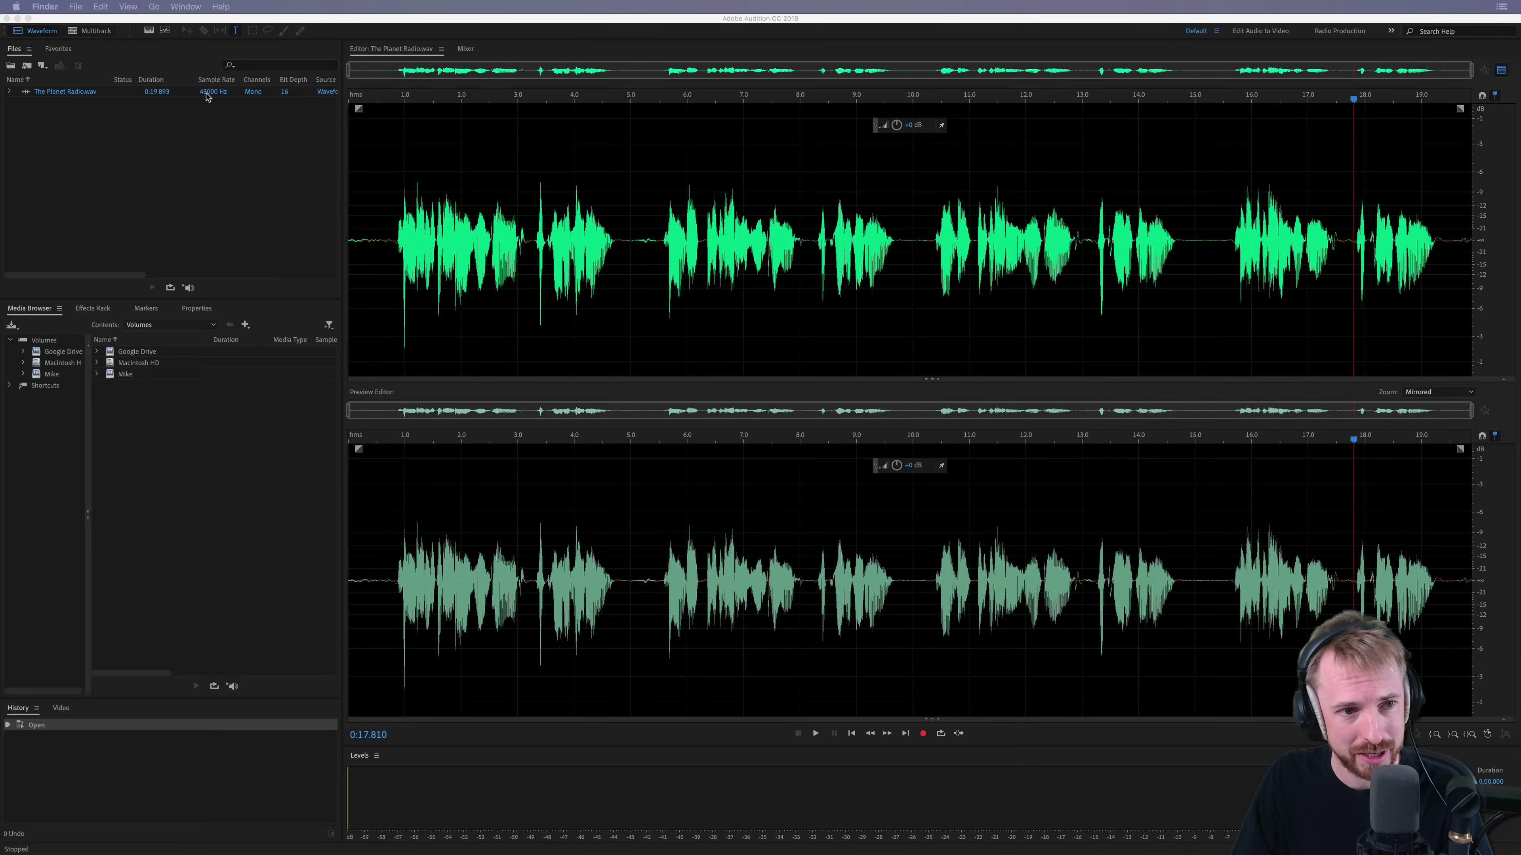
Step: Convert the voiceover to 44100 Hz stereo 32-bit float, hide the preview, and start a multitrack session
left_click(220, 98)
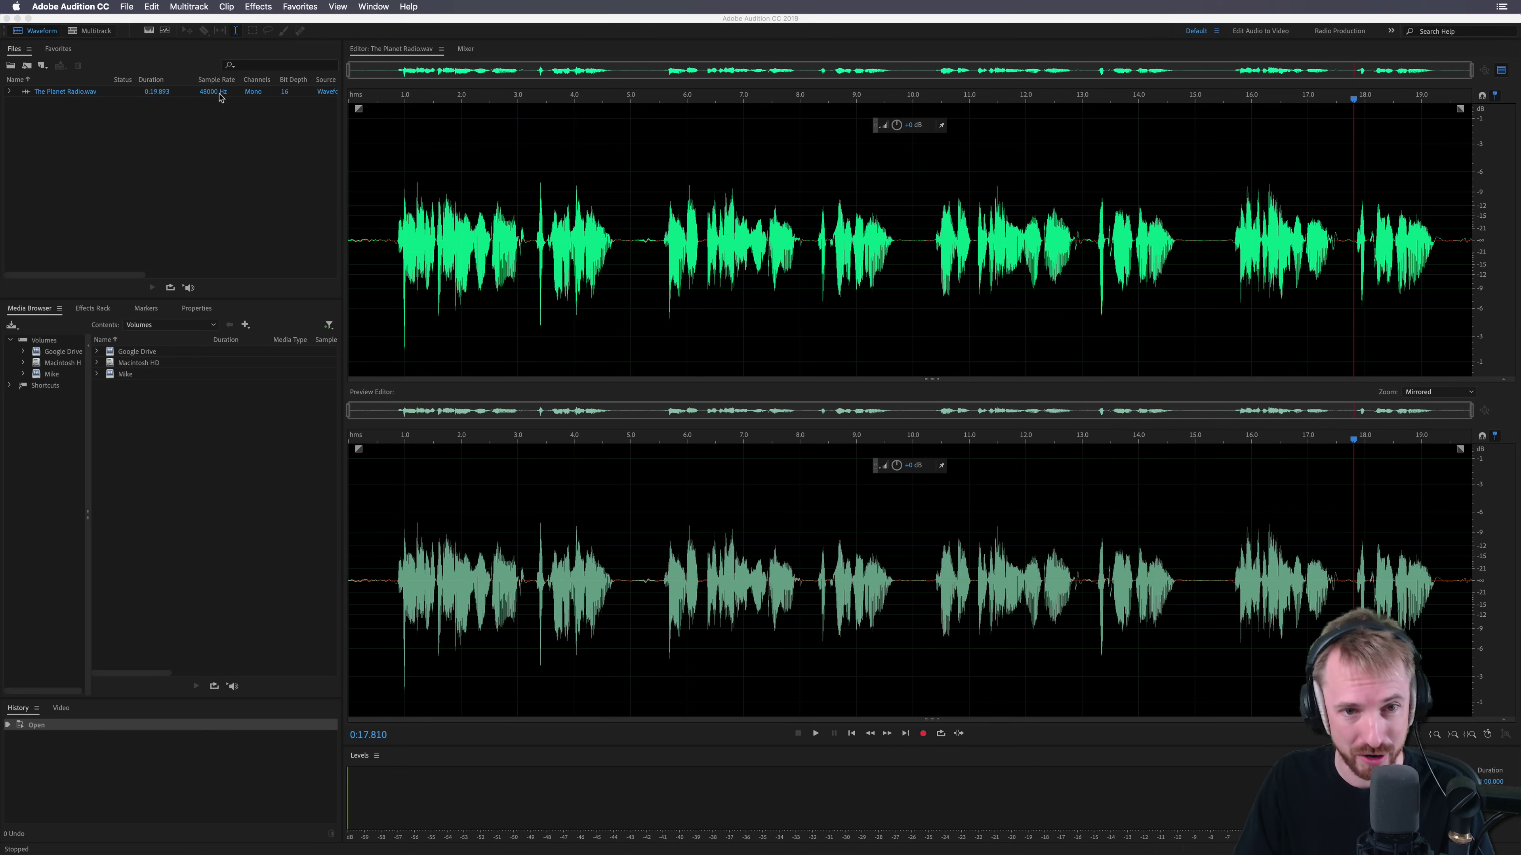
left_click(151, 6)
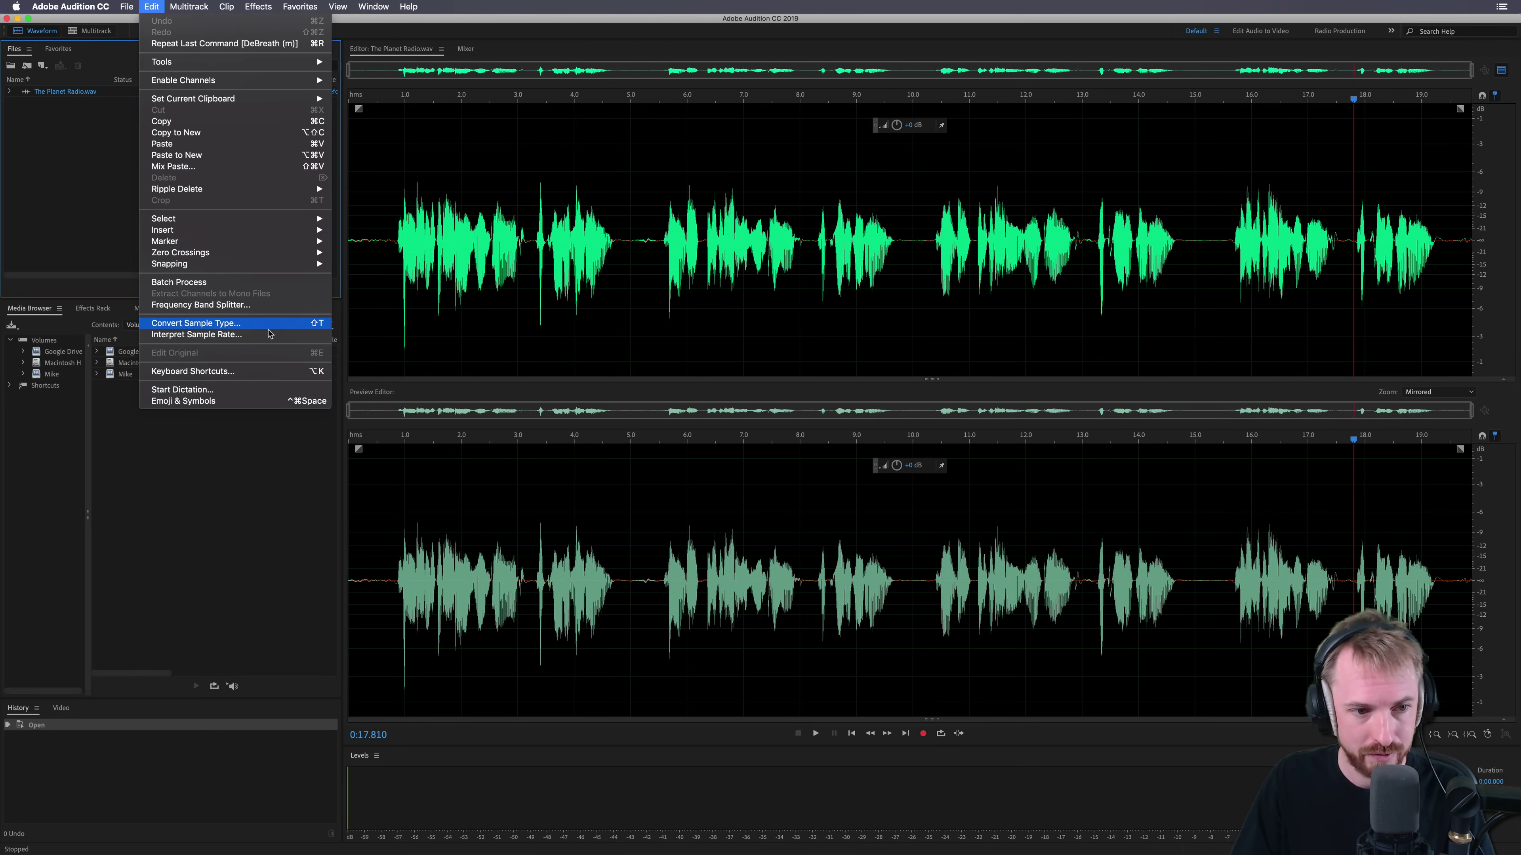
left_click(195, 323)
left_click(788, 354)
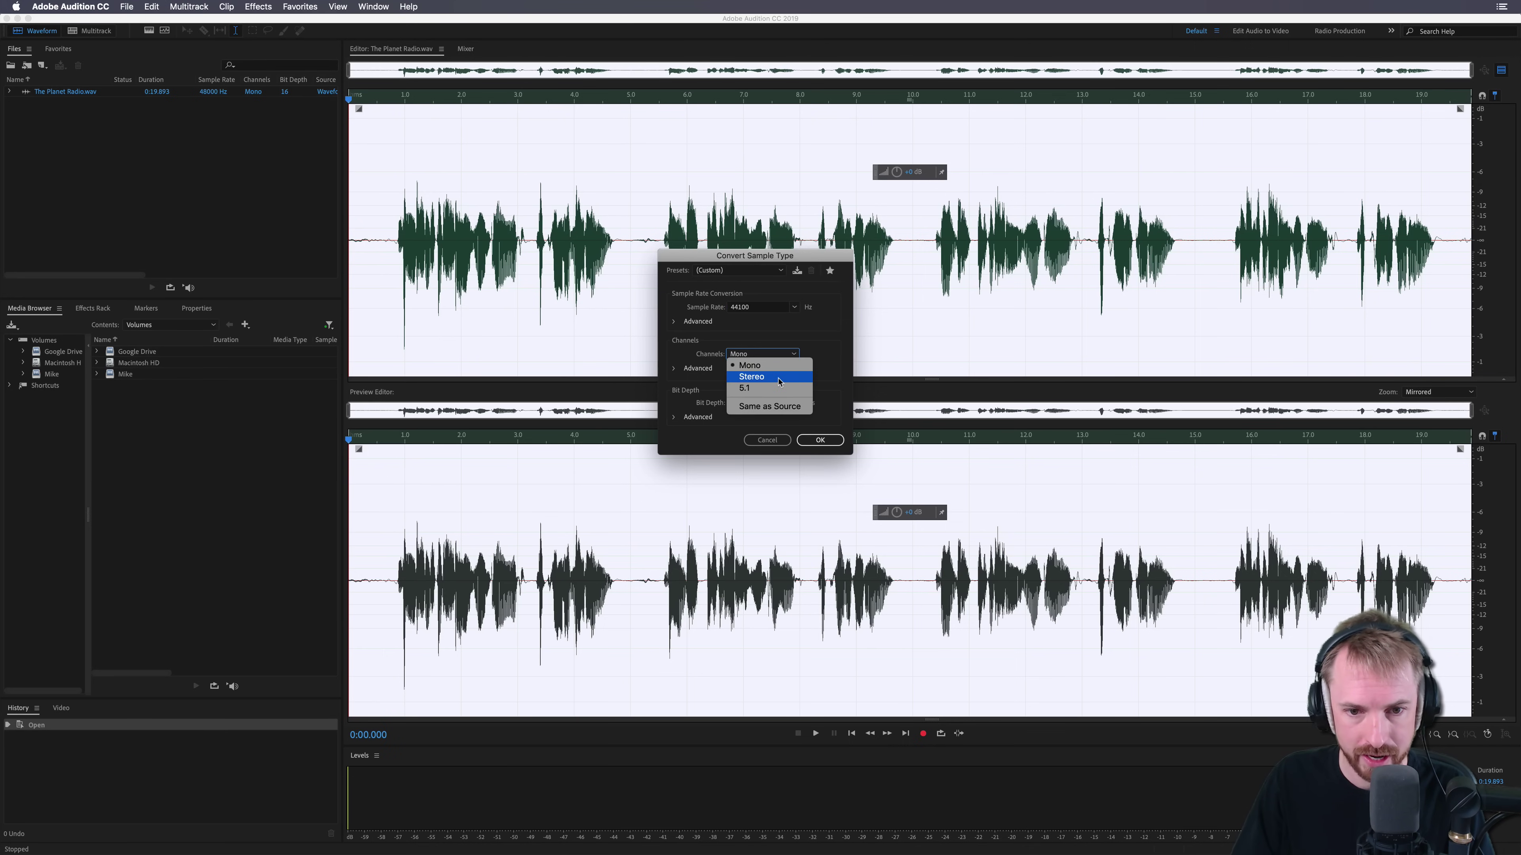
left_click(778, 379)
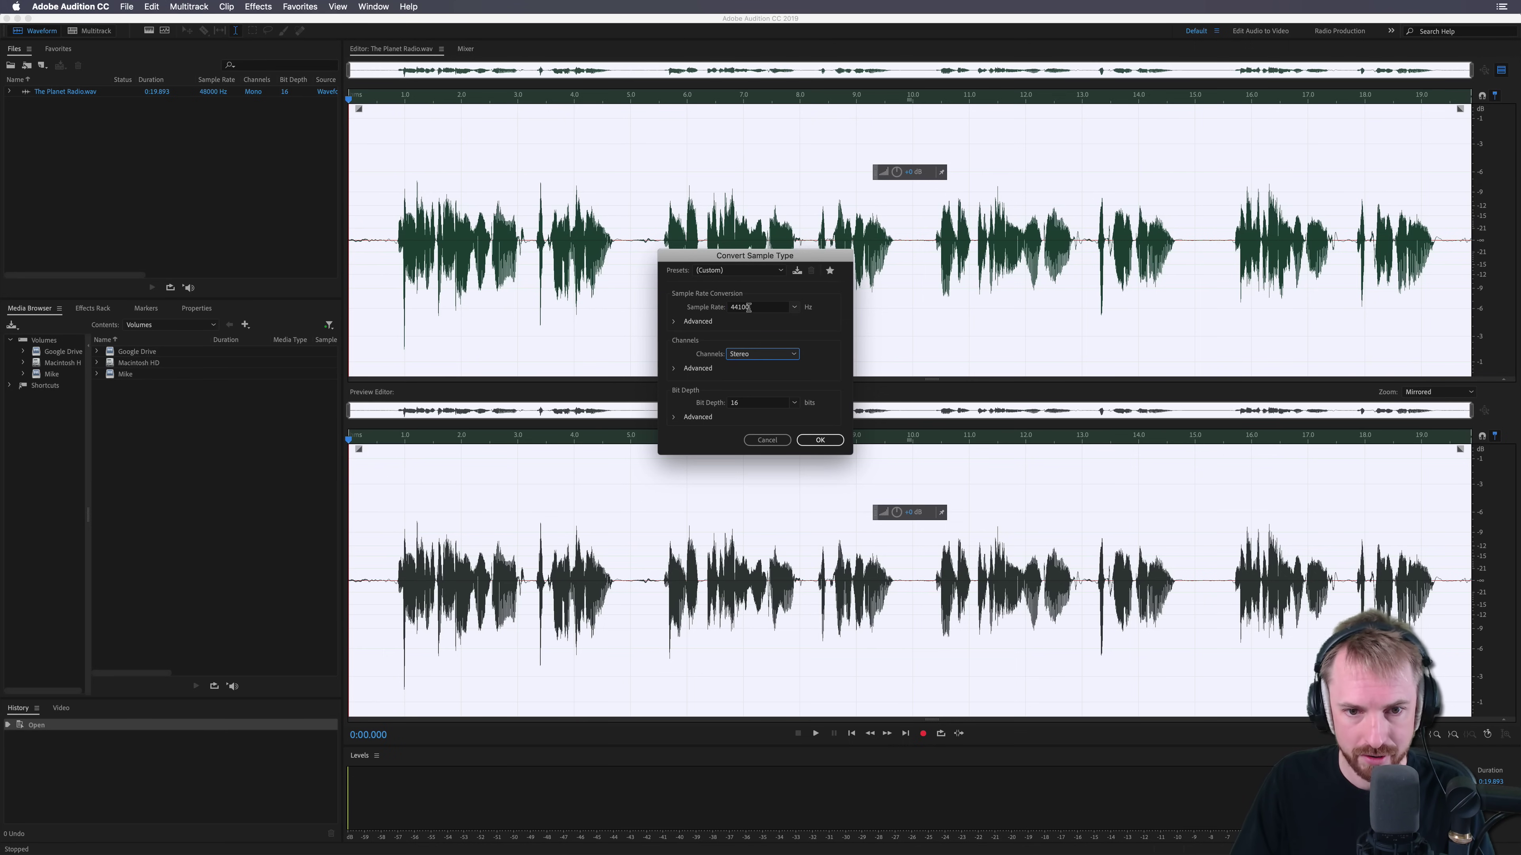
left_click(793, 410)
left_click(772, 449)
left_click(820, 440)
left_click(1501, 70)
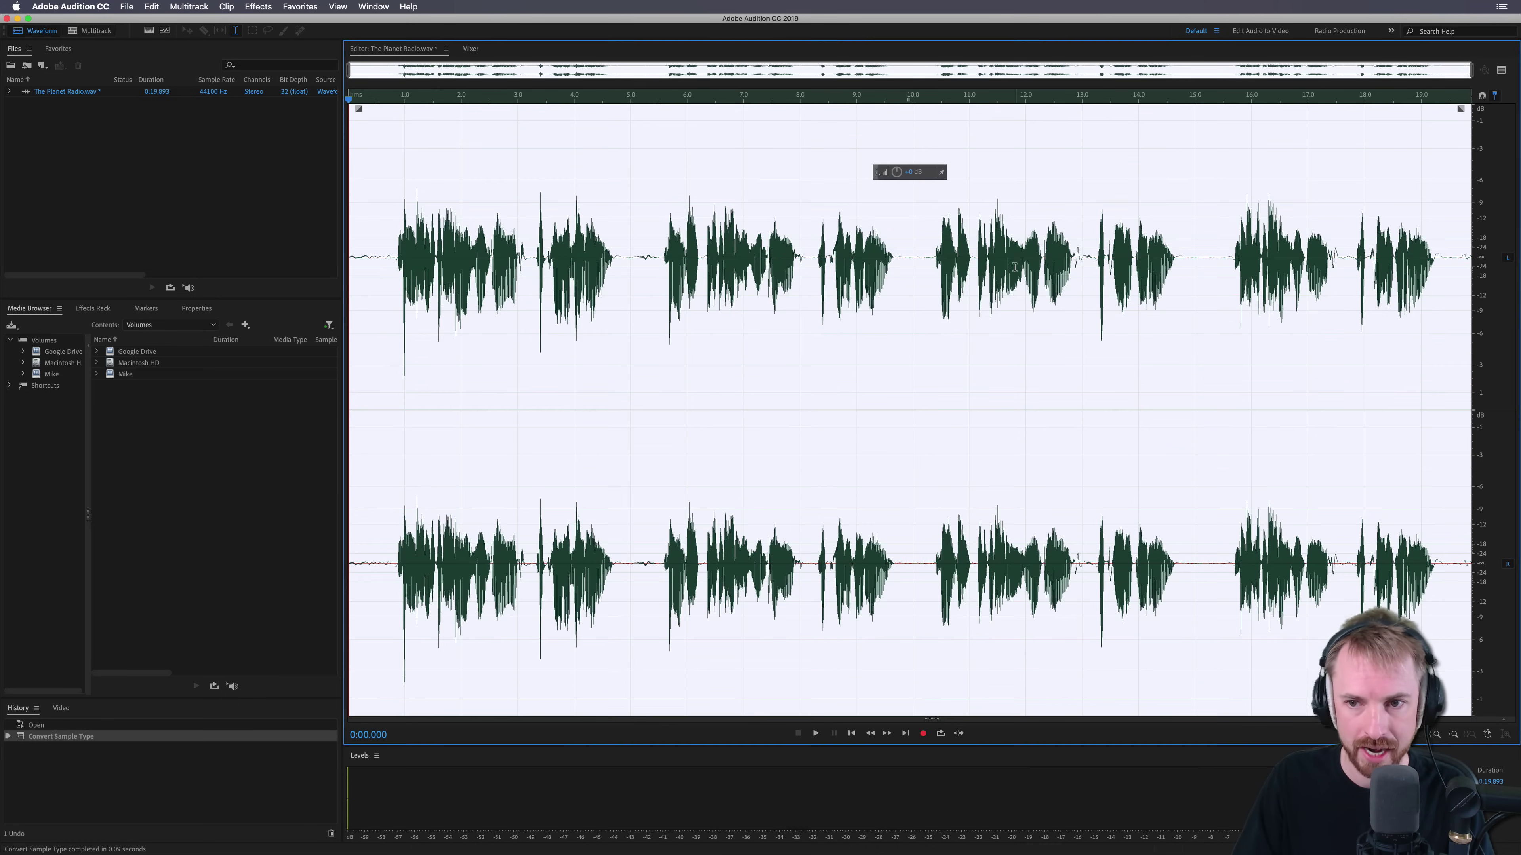
left_click(90, 31)
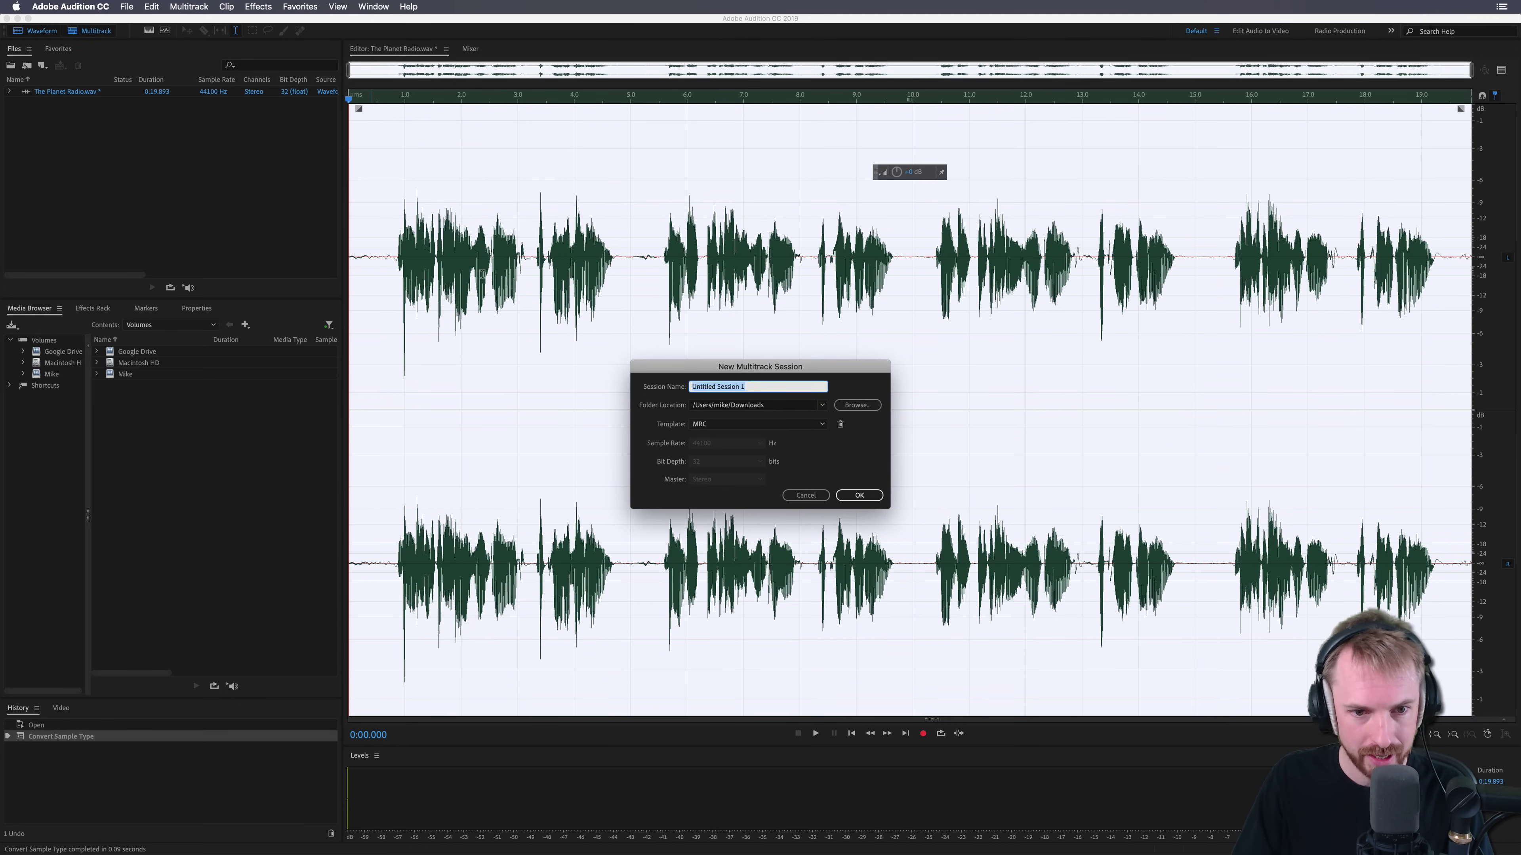
Step: Create Untitled Session 1 with no template, overwriting the existing session file
left_click(729, 433)
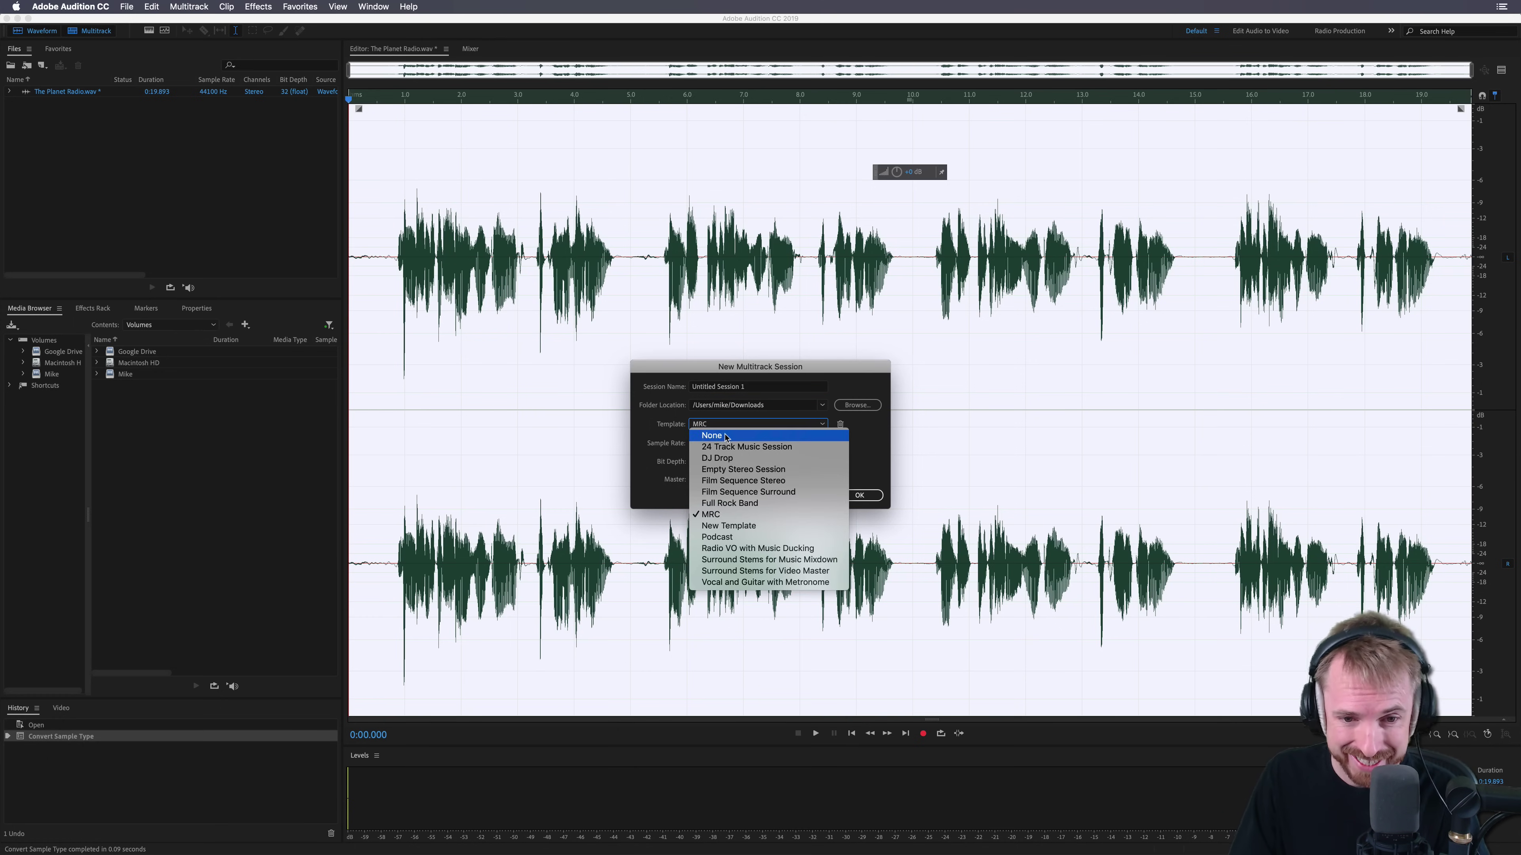
left_click(730, 437)
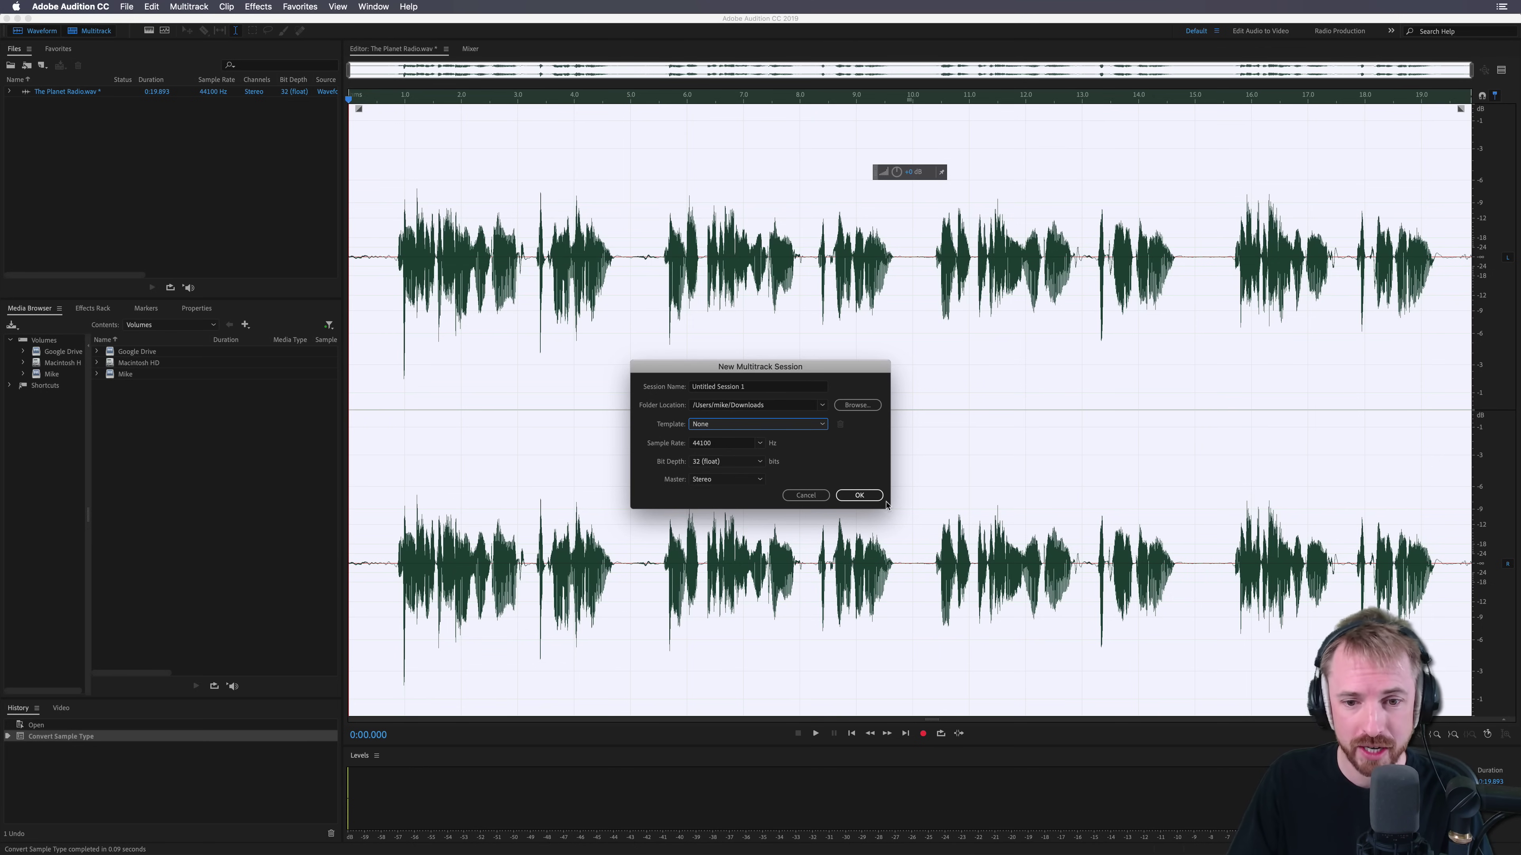
left_click(868, 498)
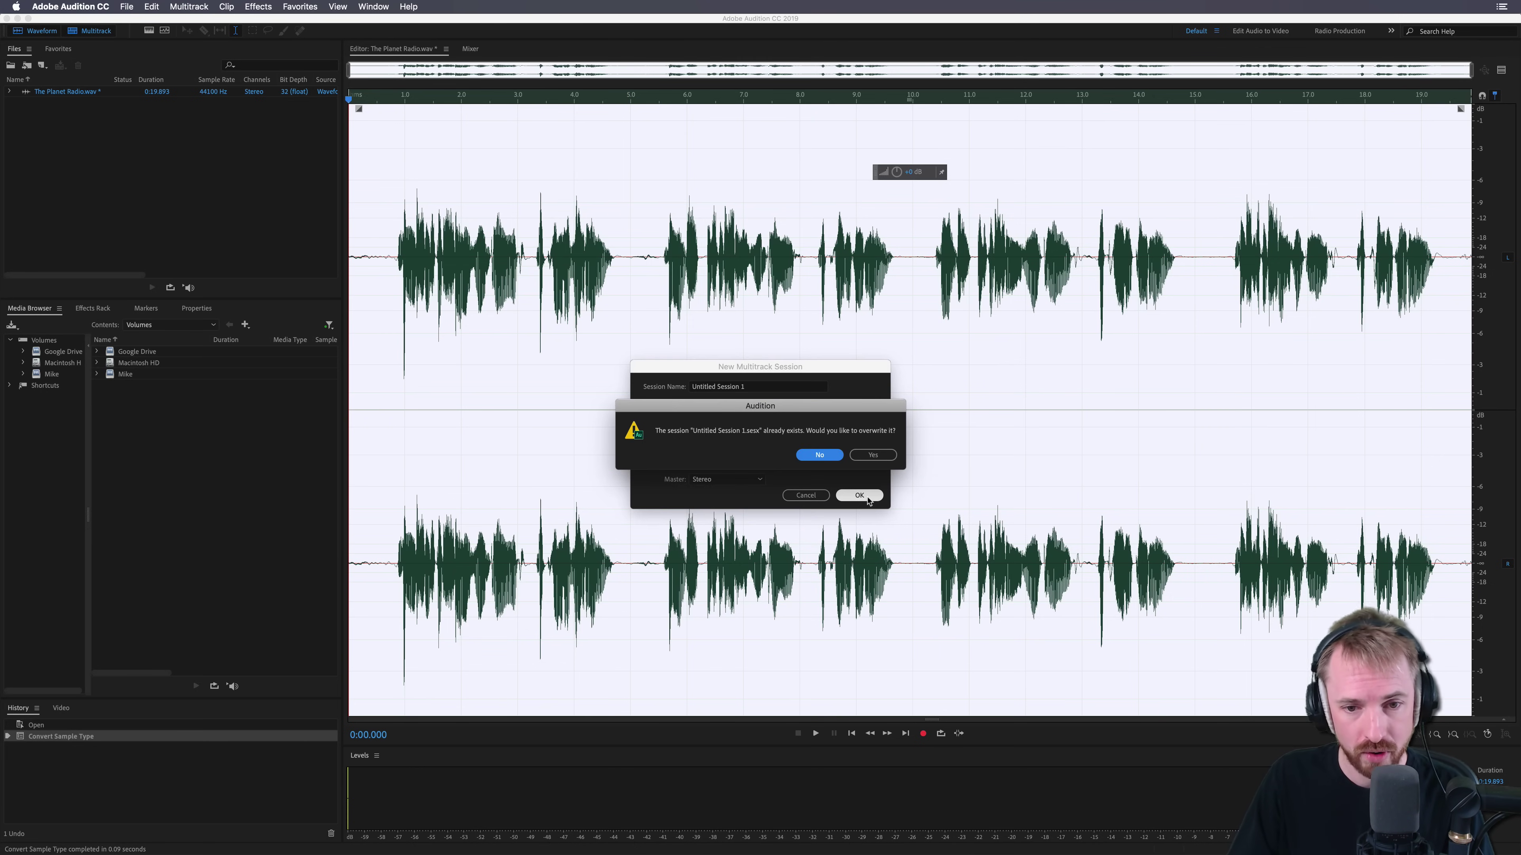
left_click(870, 456)
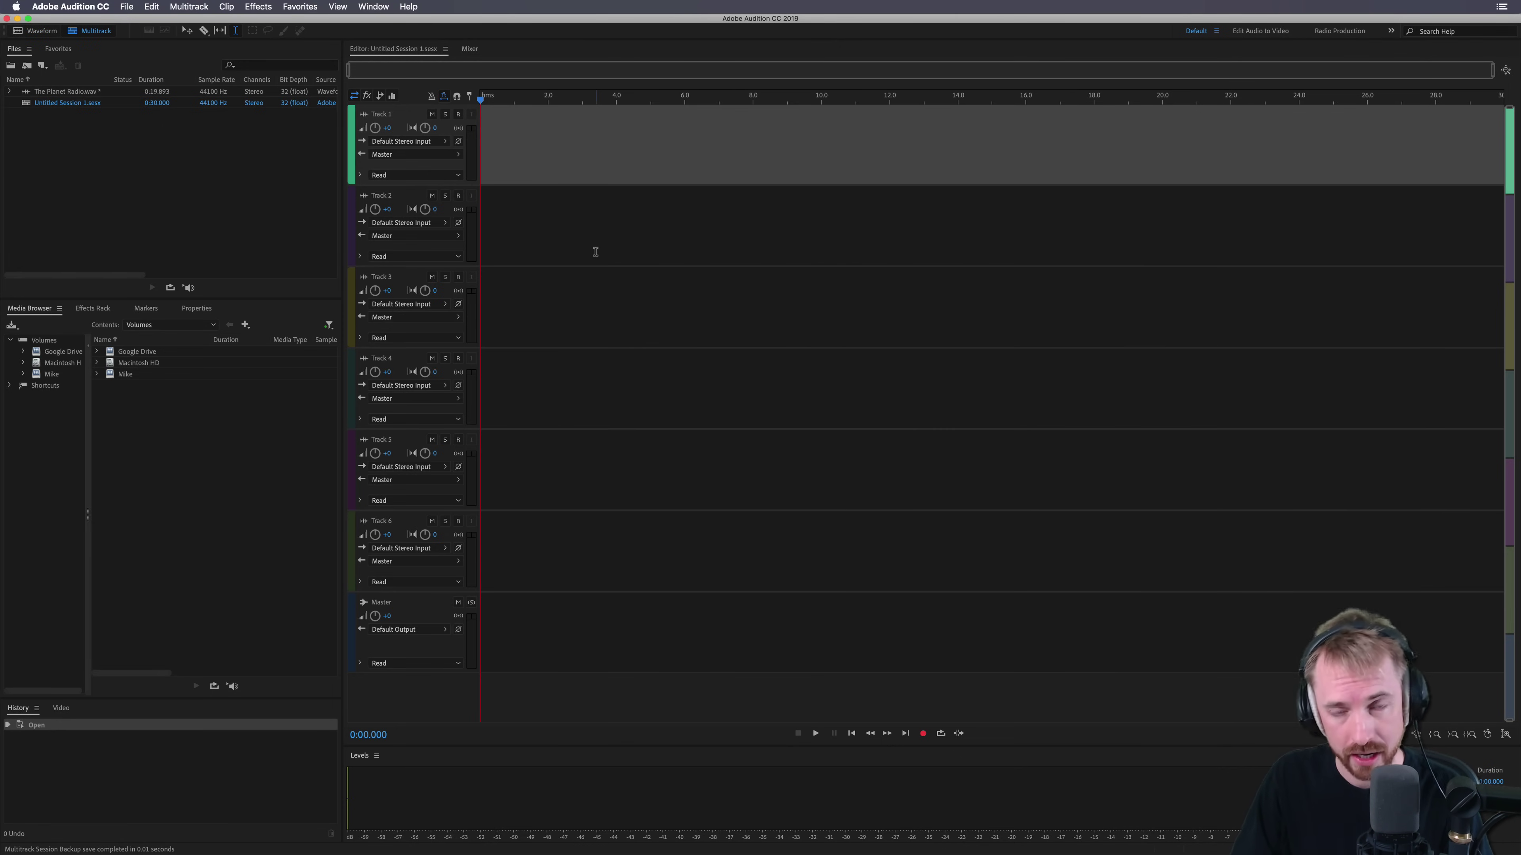
Step: Place The Planet Radio clip on Track 1 and show its first effect slot's choices
left_click_drag(87, 91, 503, 159)
left_click(96, 308)
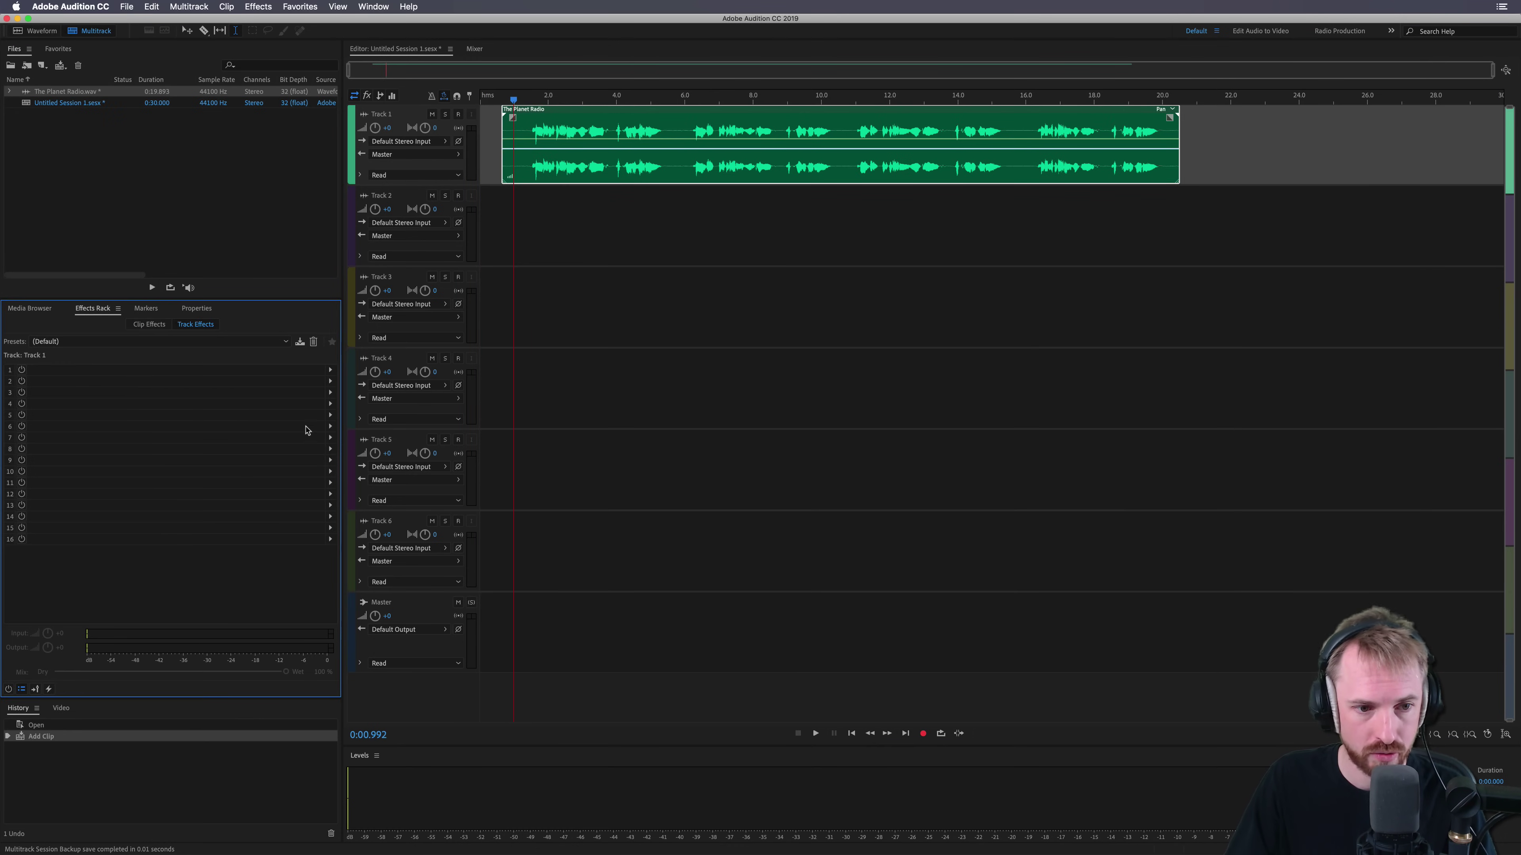
left_click(330, 371)
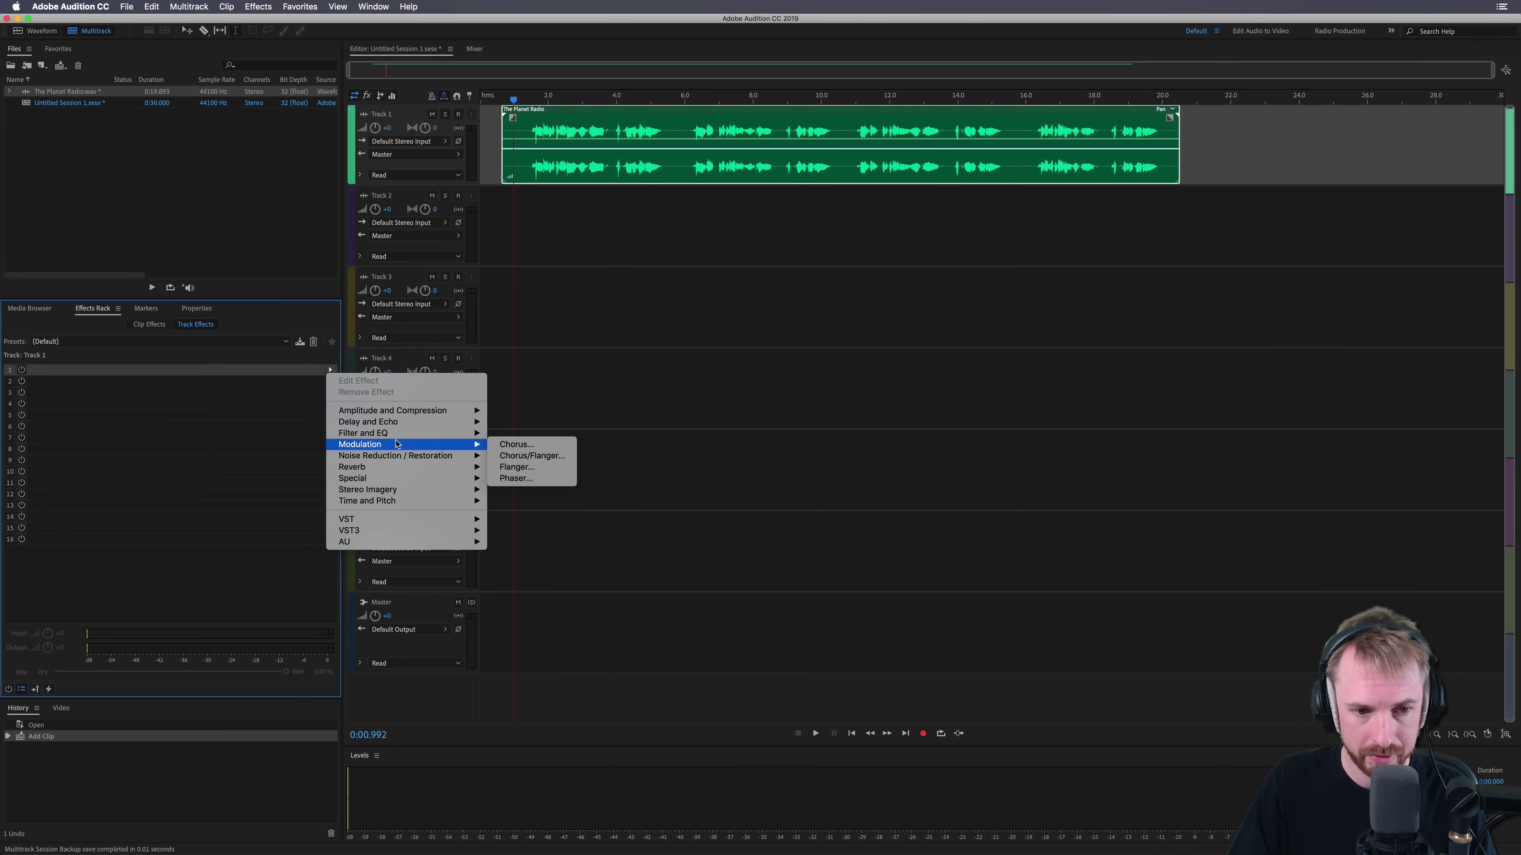
Step: Add a Parametric Equalizer from its Default preset with a 110 Hz high-pass filter
mouse_move(433, 438)
left_click(563, 490)
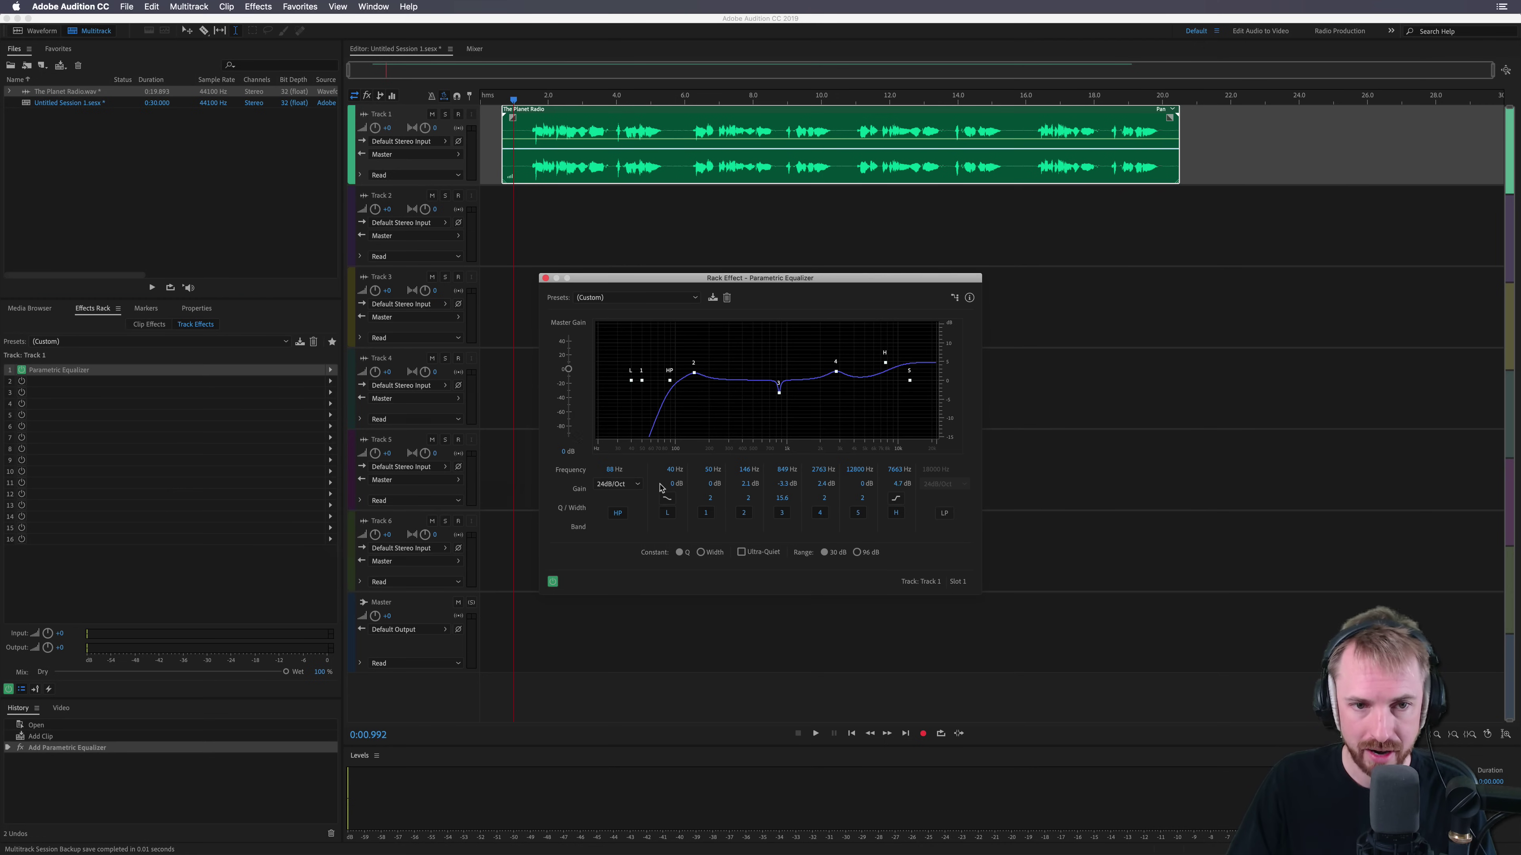
left_click(636, 298)
left_click(599, 304)
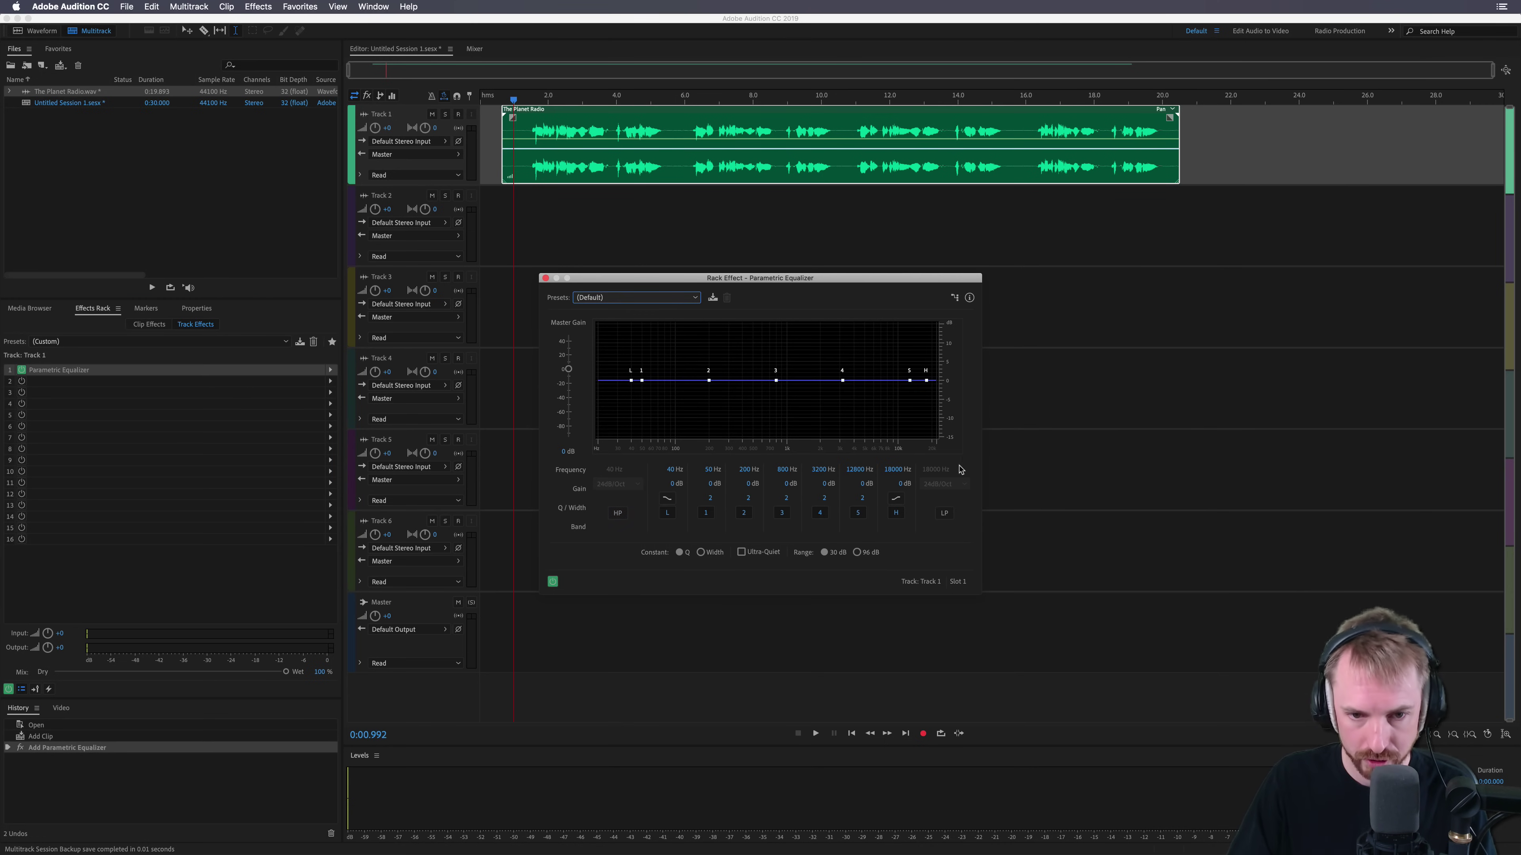
key("space")
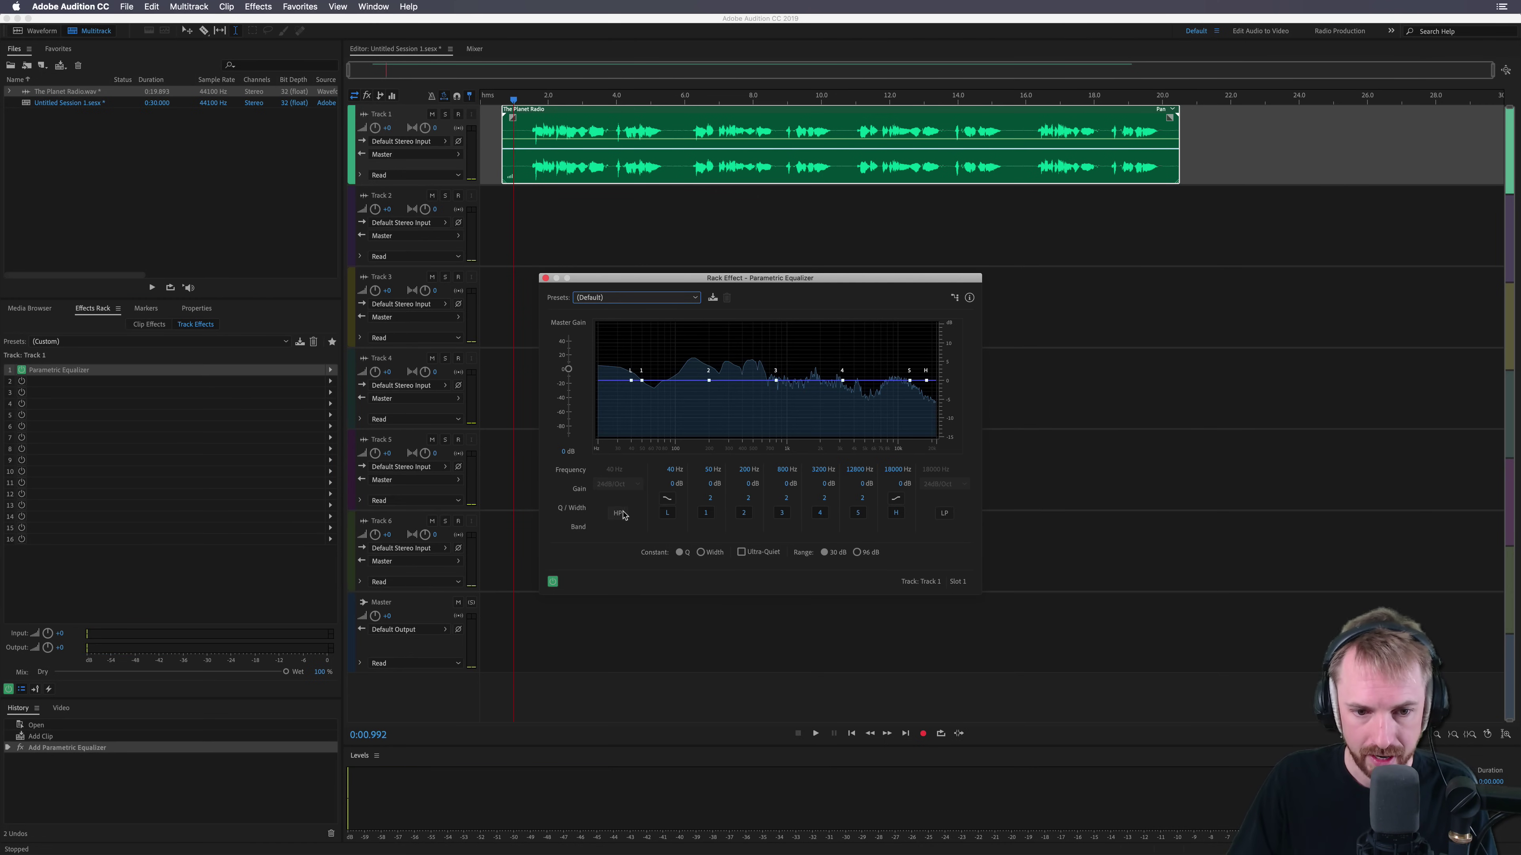
left_click(617, 513)
left_click_drag(628, 375, 681, 382)
key("space")
Step: Boost the high shelf about 7.1 dB and cut a narrow band 3 at 342 Hz
key("space")
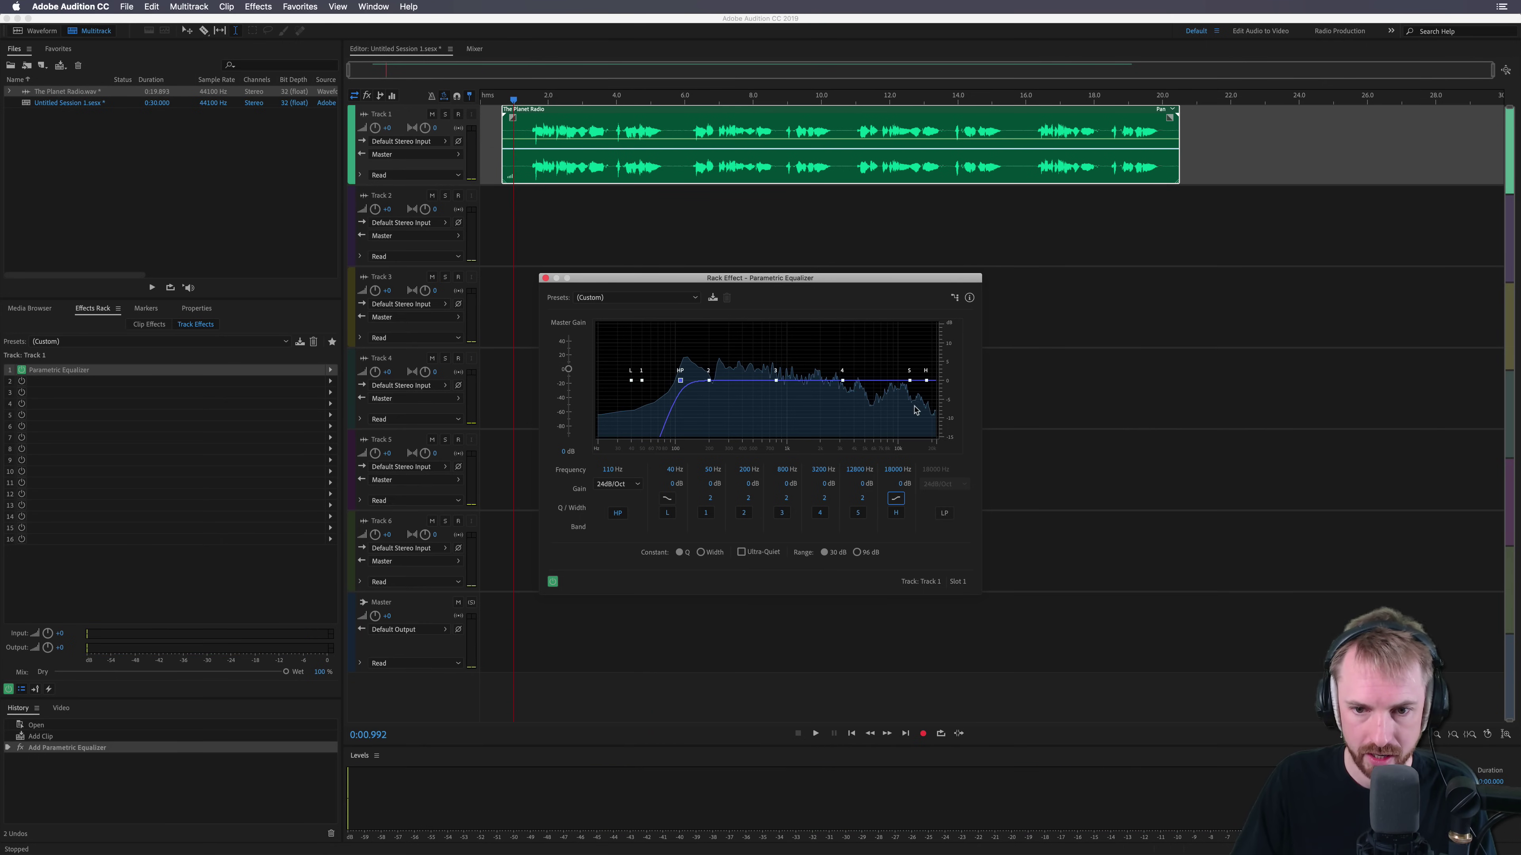
left_click_drag(925, 382, 859, 354)
key("space")
key("space")
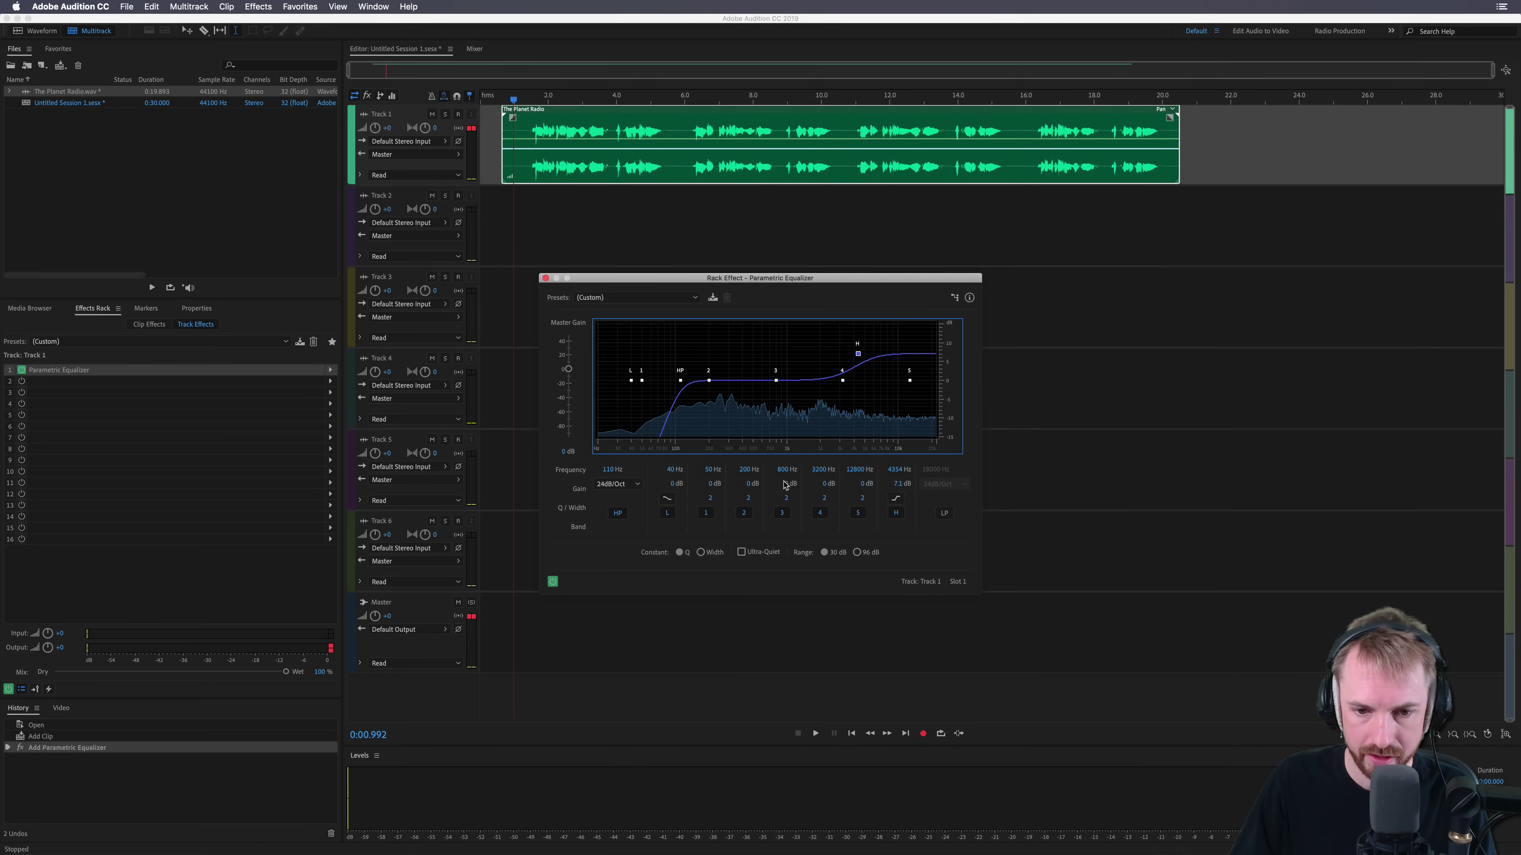
left_click_drag(786, 498, 847, 493)
left_click_drag(776, 380, 736, 324)
key("space")
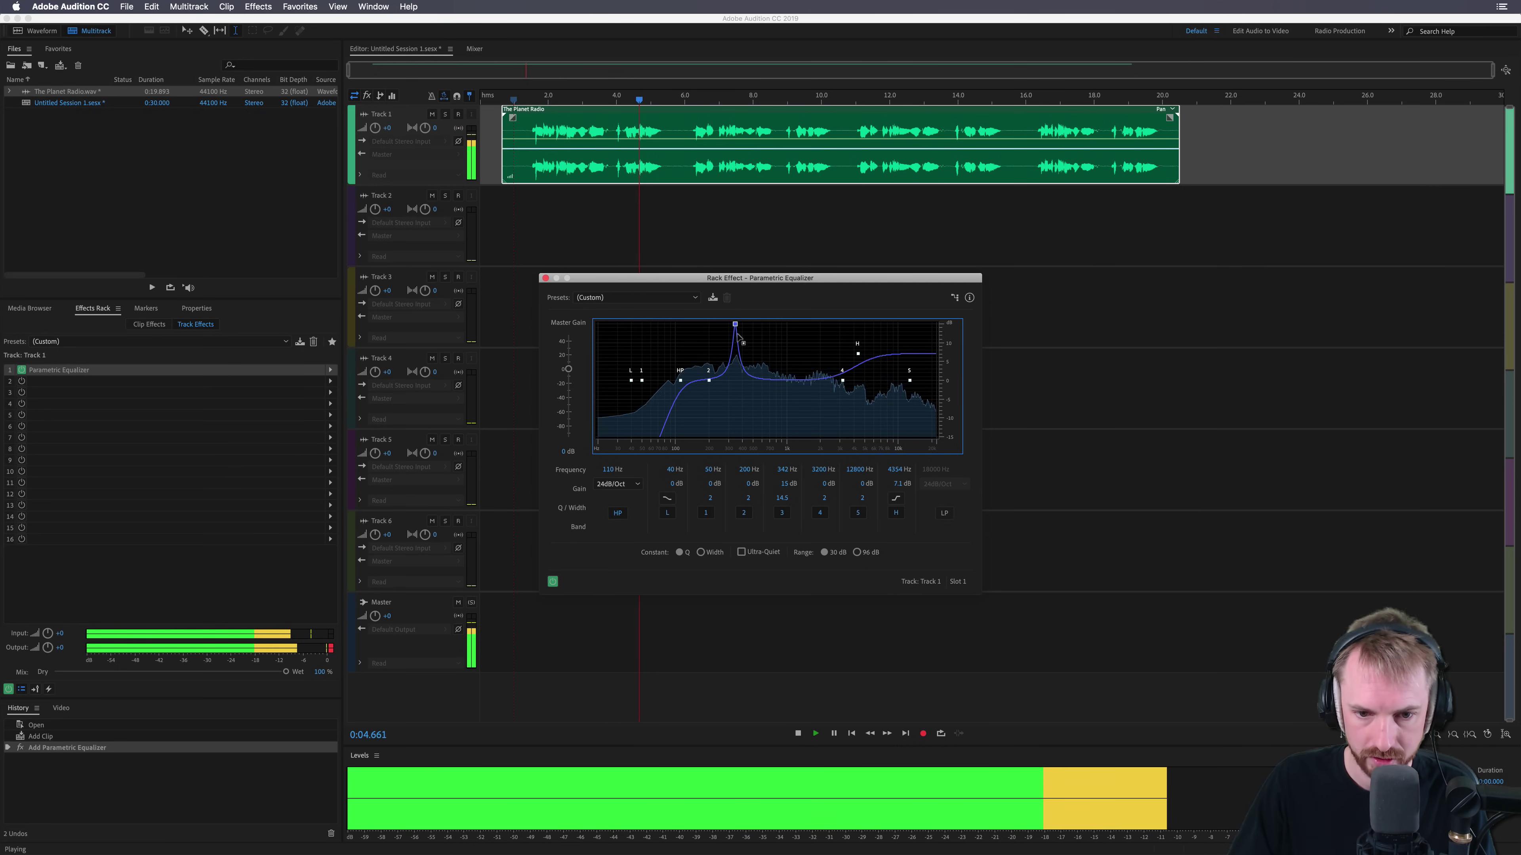
key("space")
left_click_drag(787, 486, 671, 477)
key("space")
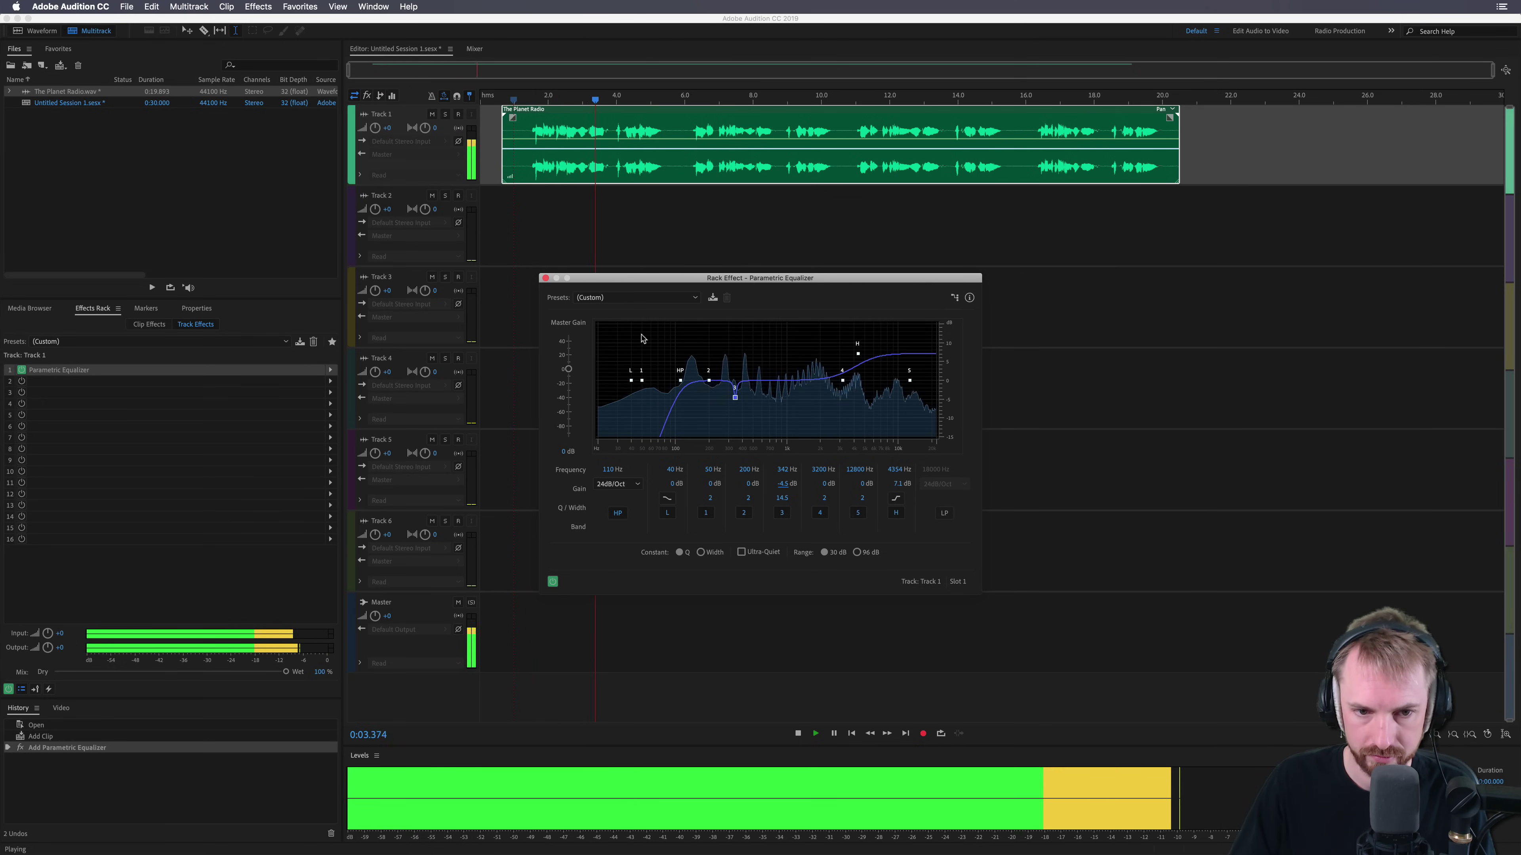
key("space")
Step: Close the equalizer and add a DeEsser to Track 1's second effect slot
left_click(545, 278)
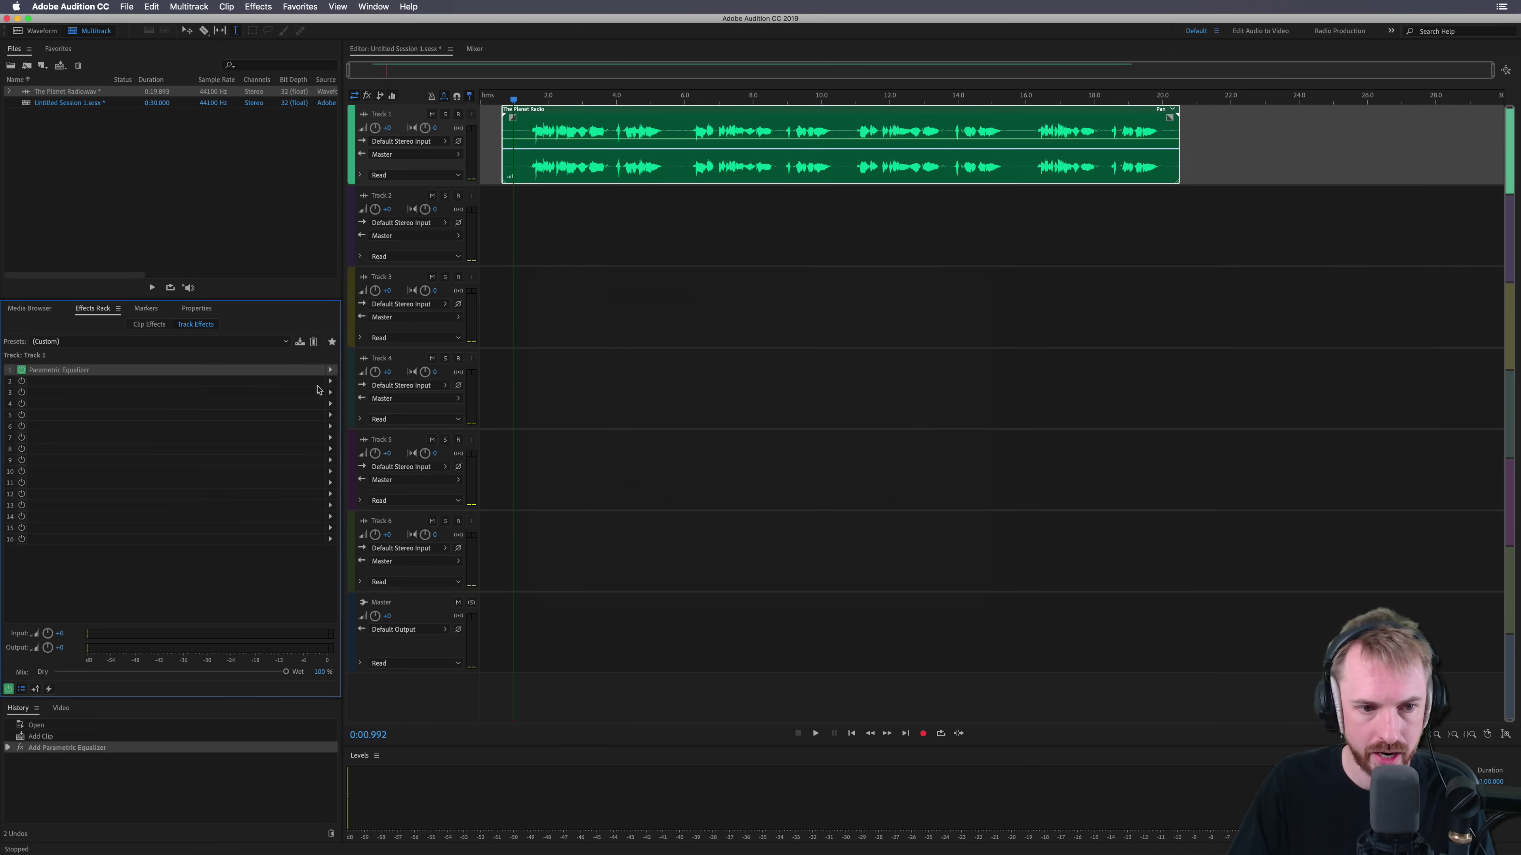
left_click(329, 382)
mouse_move(384, 421)
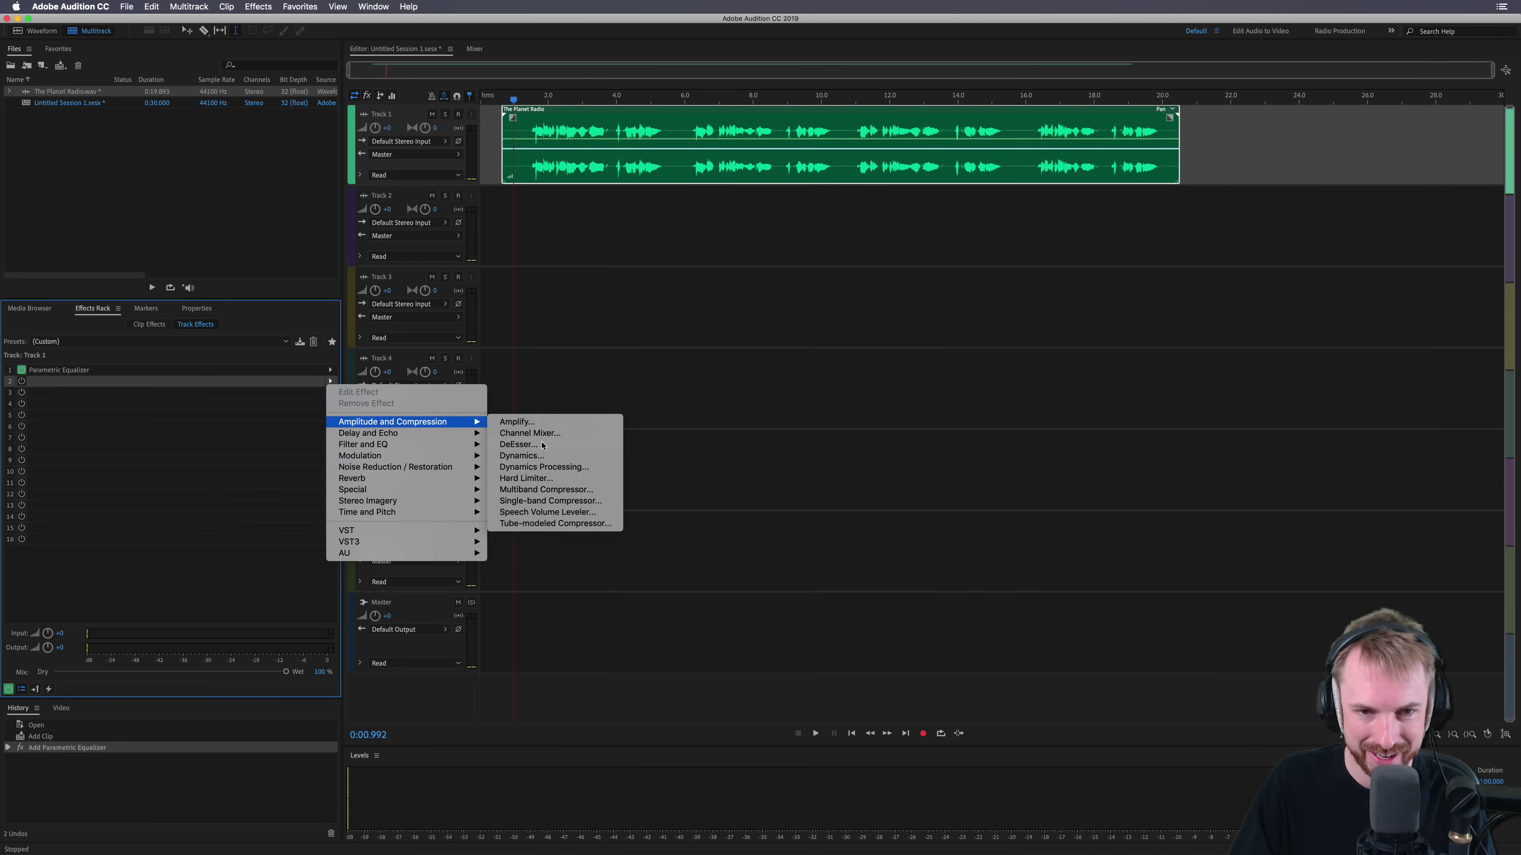
left_click(518, 444)
Step: Play the passage around 2.3 seconds through the DeEsser, then open the clip in the waveform editor
key("space")
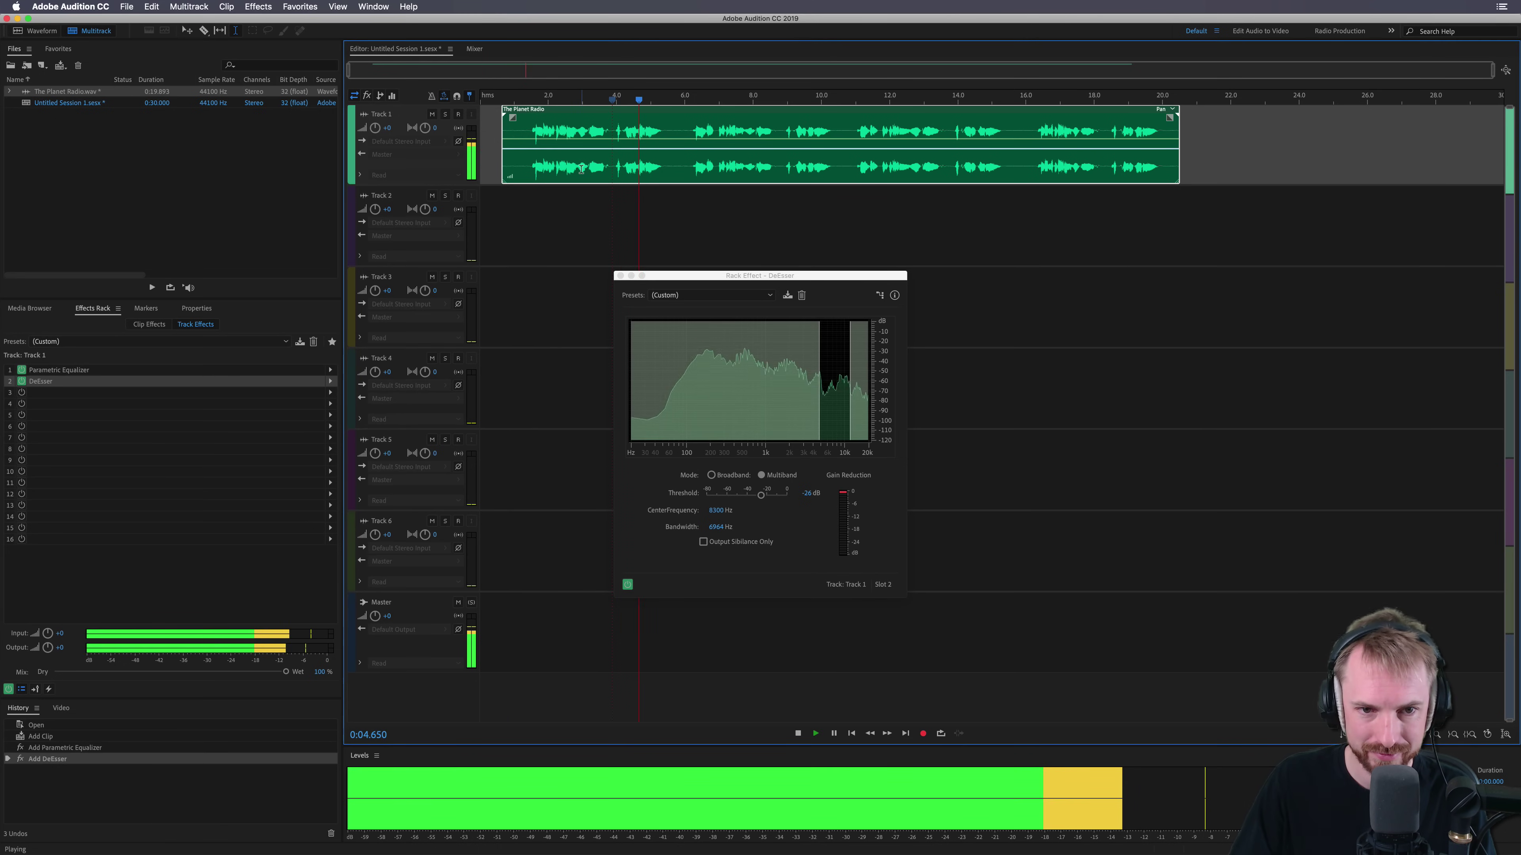
left_click(579, 169)
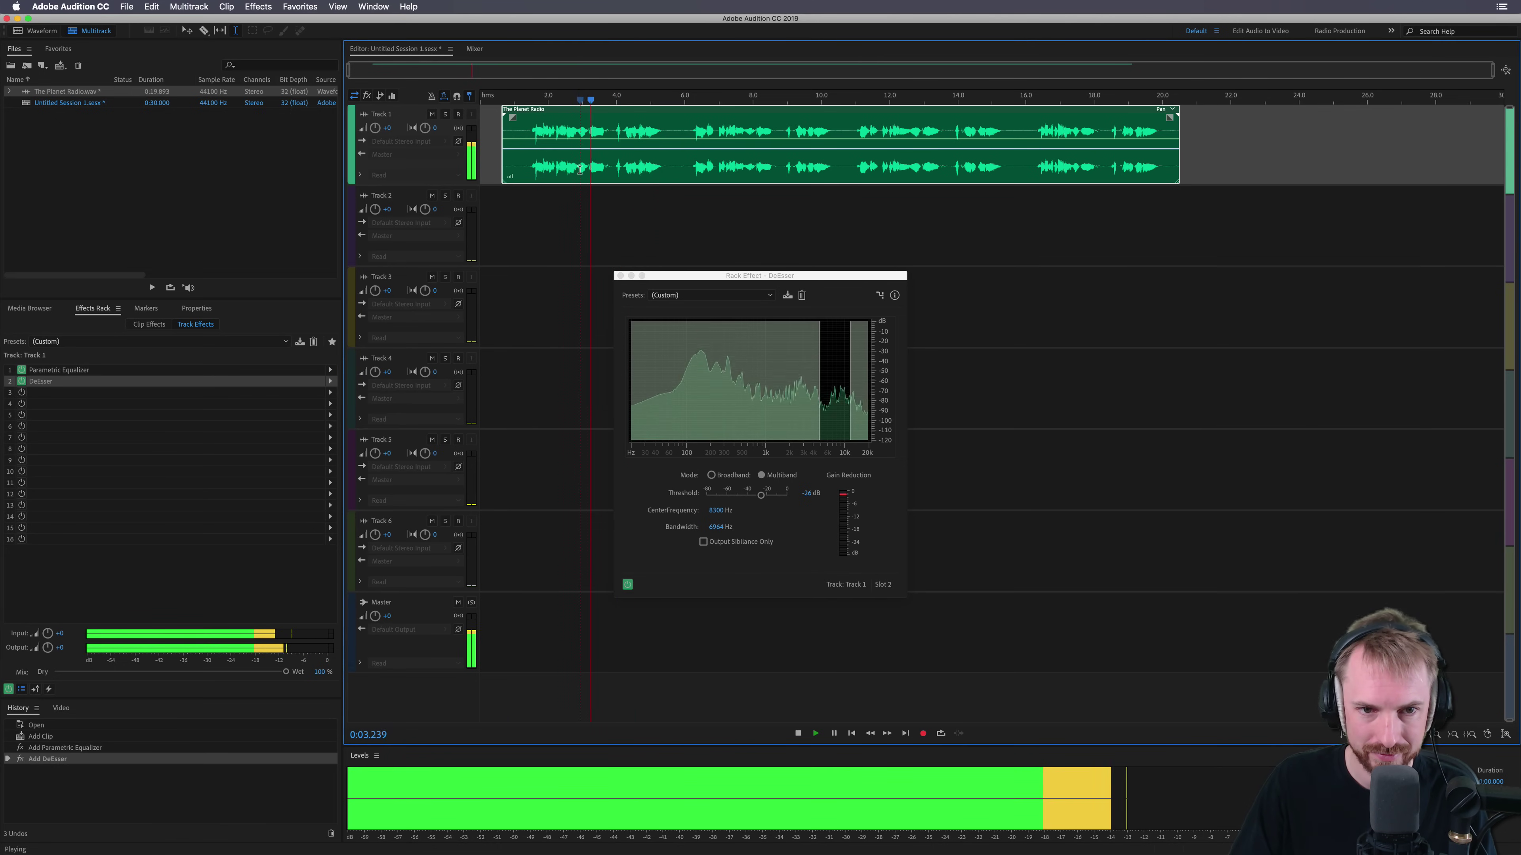
left_click(559, 170)
key("space")
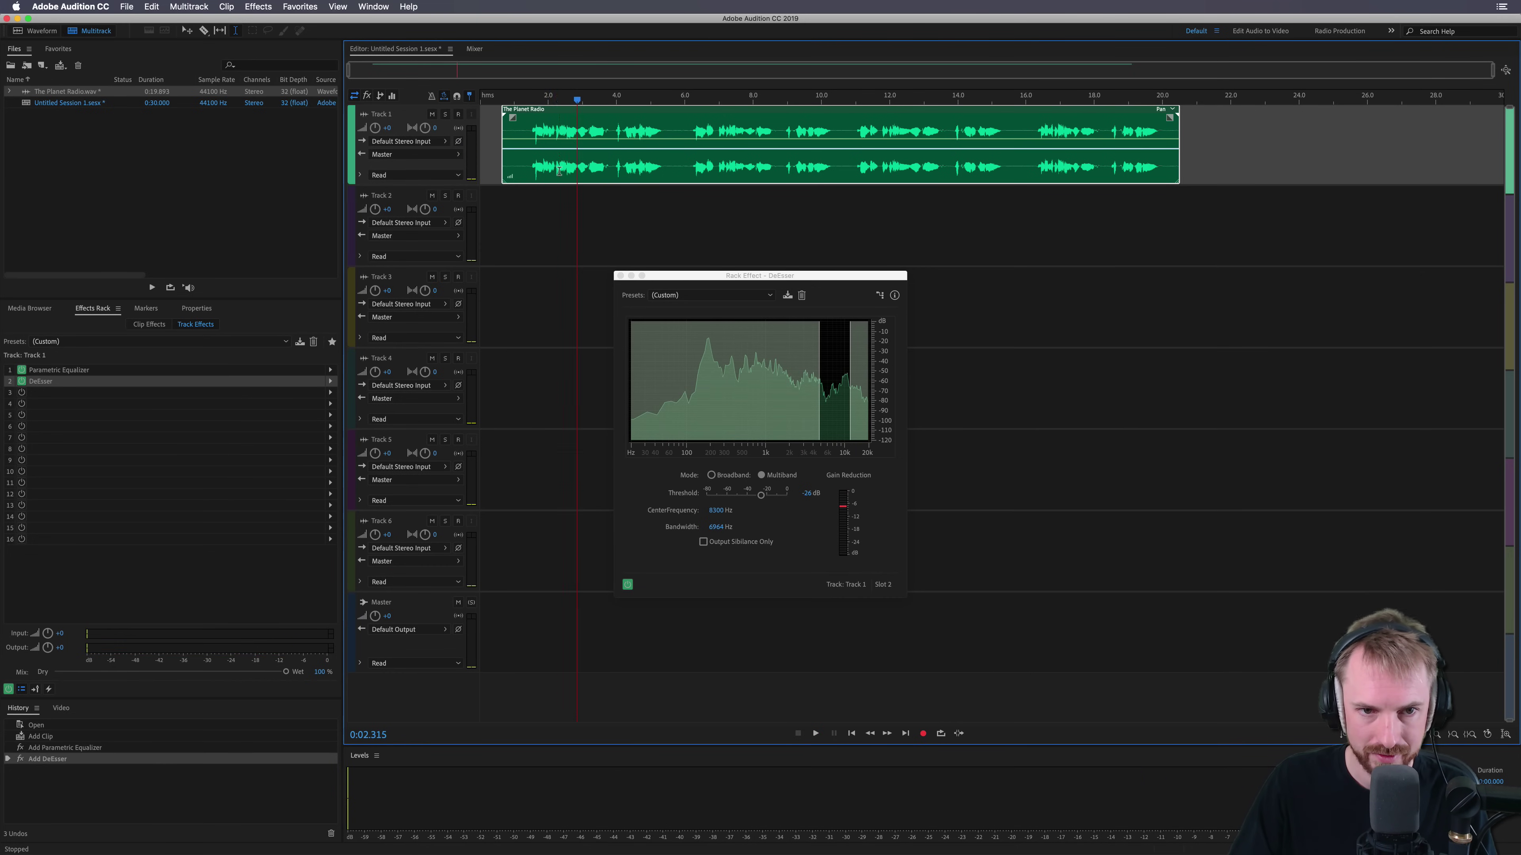
key("space")
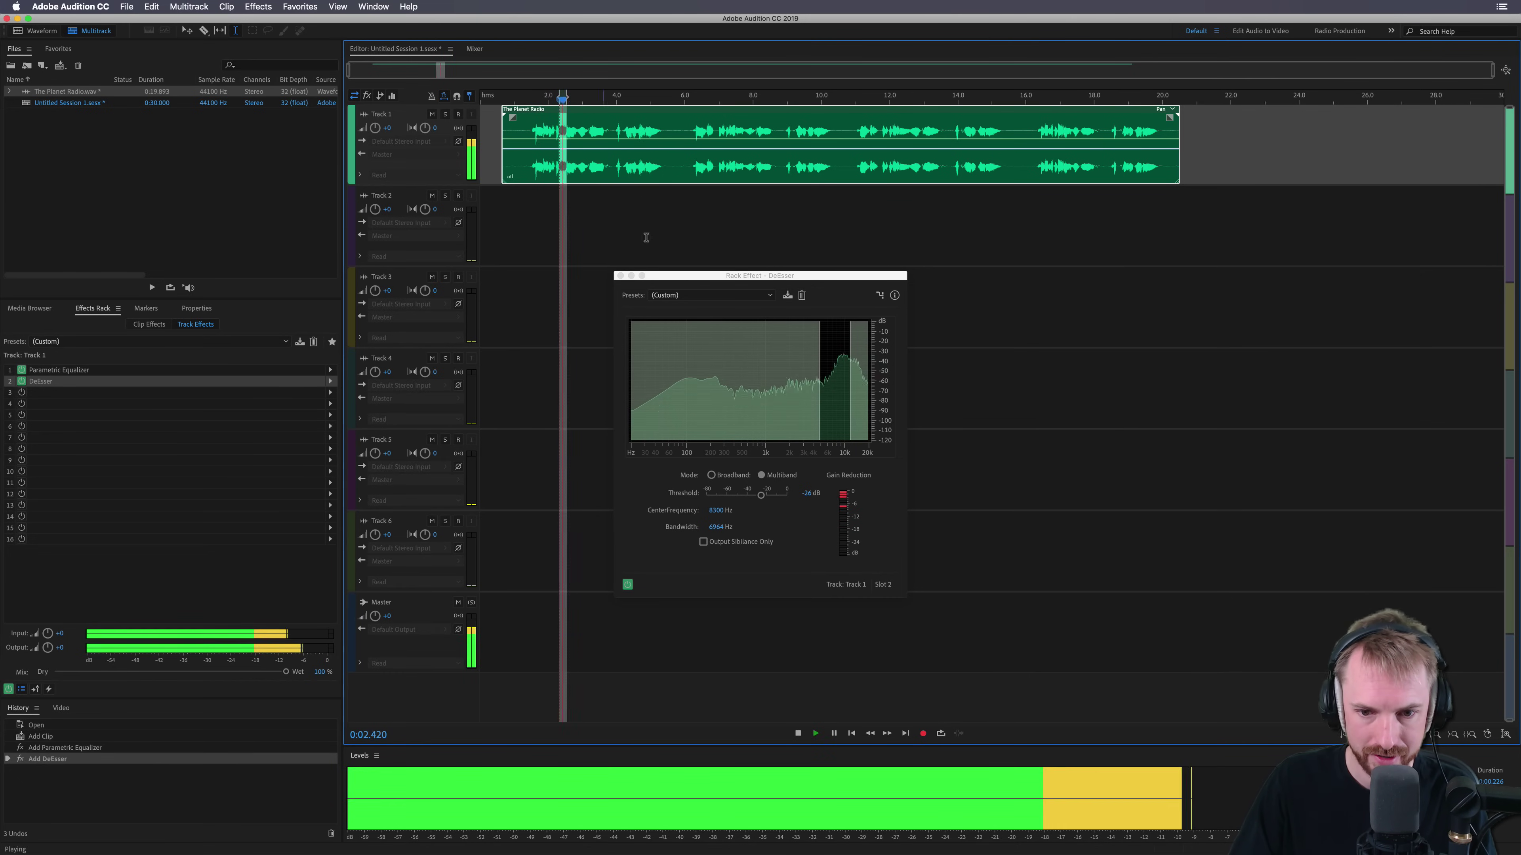
key("space")
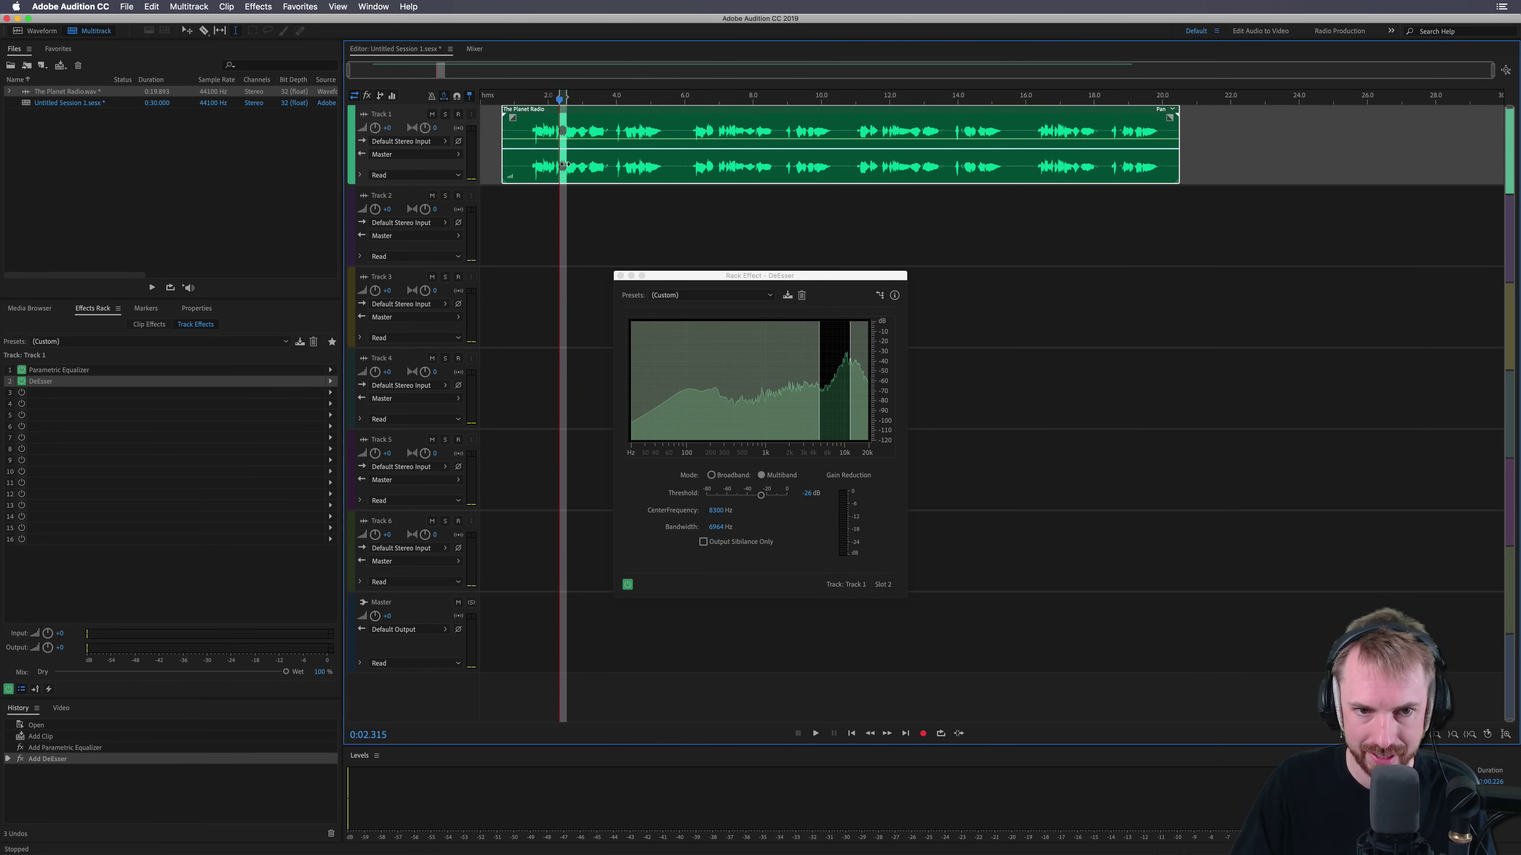
double_click(563, 165)
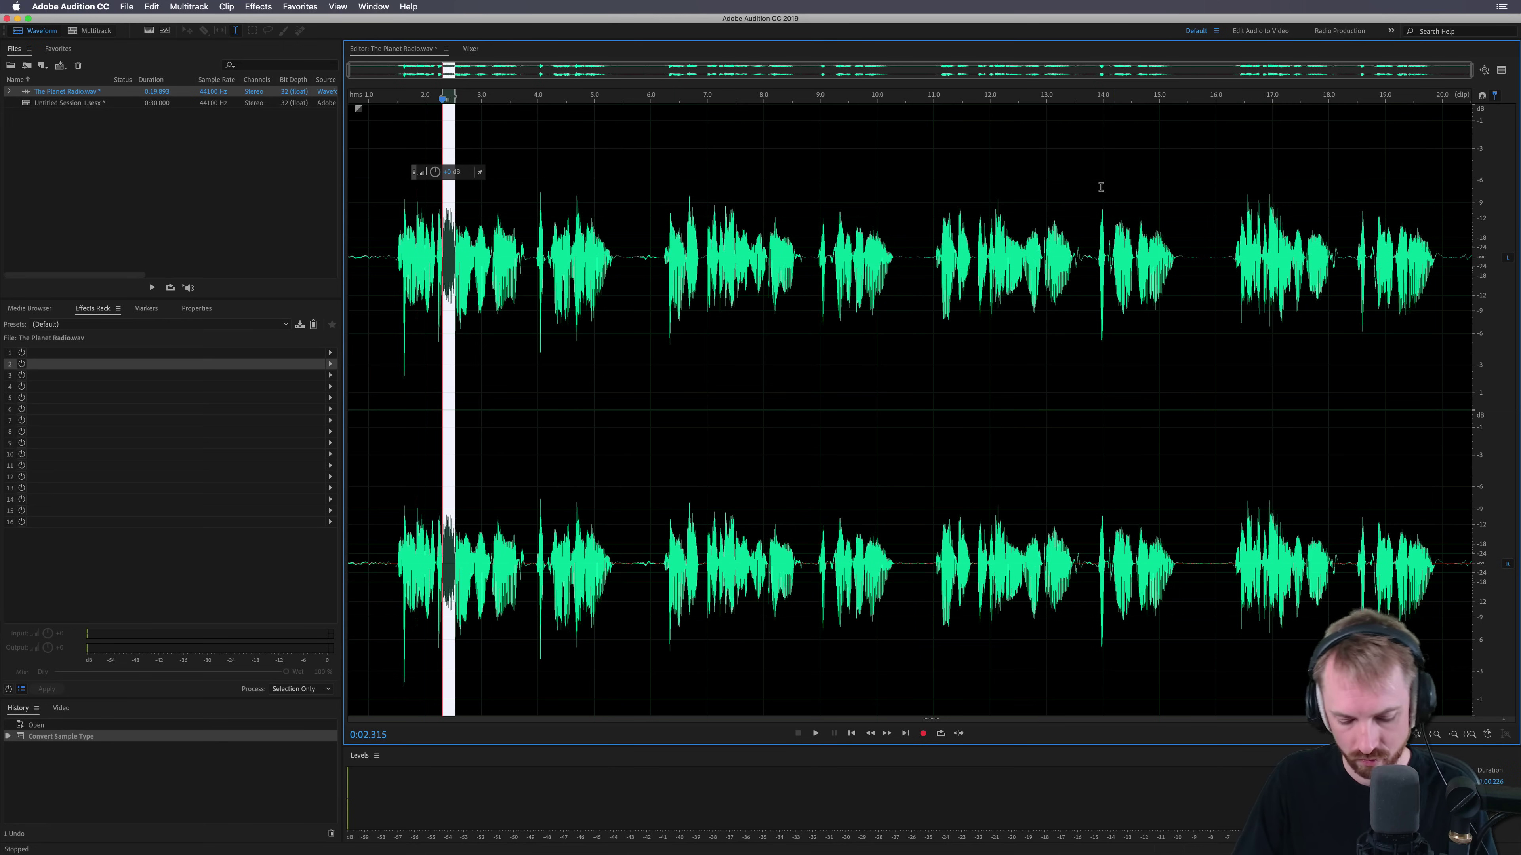
Step: Show the spectral display, zoom in, and marquee-select the high-frequency sibilance near 2.4 seconds
key("p")
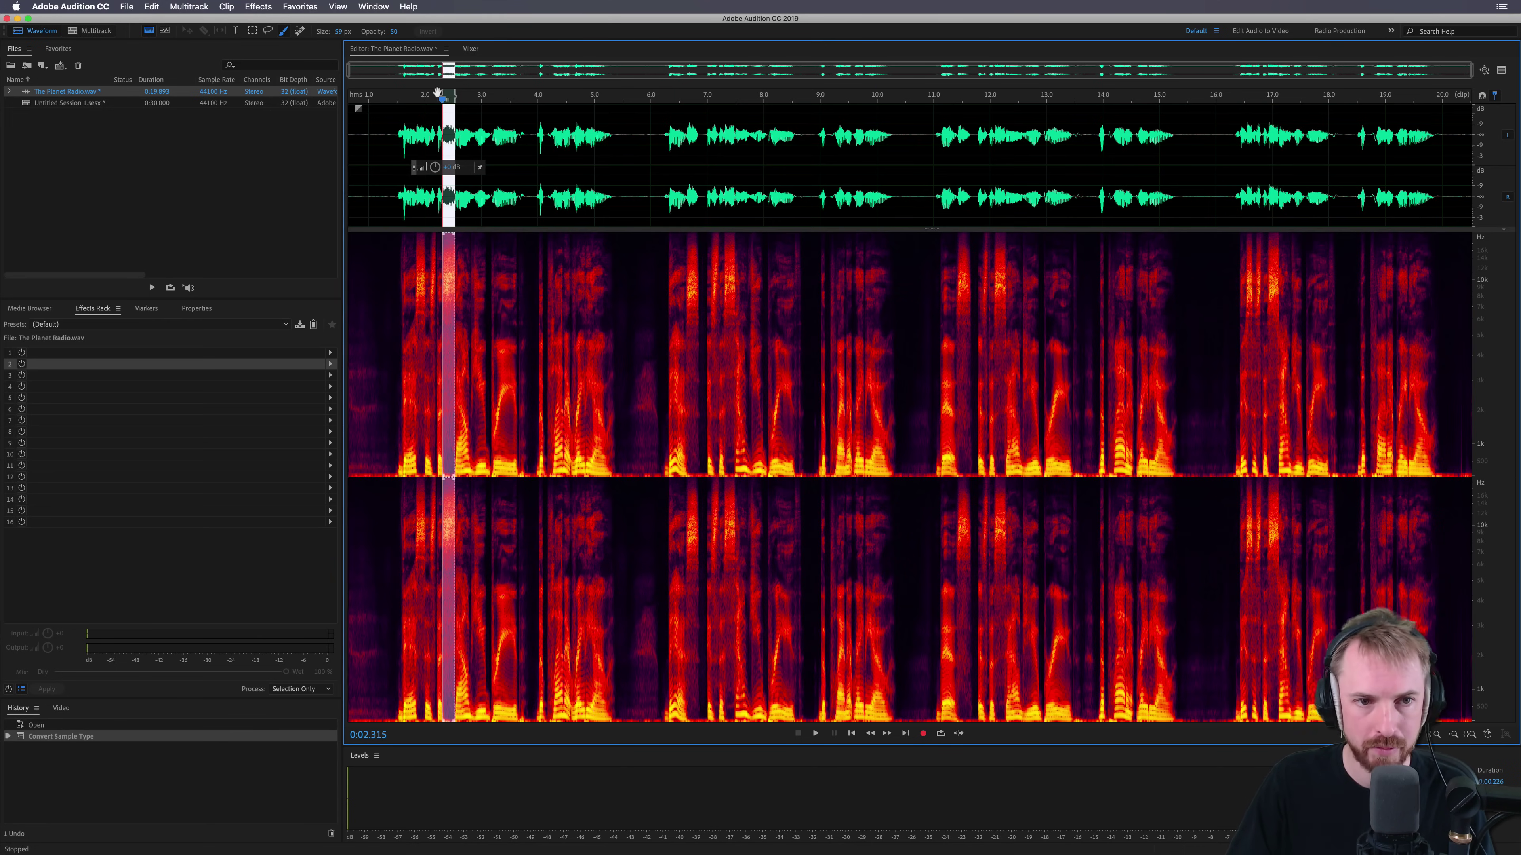
key("=")
key("=")
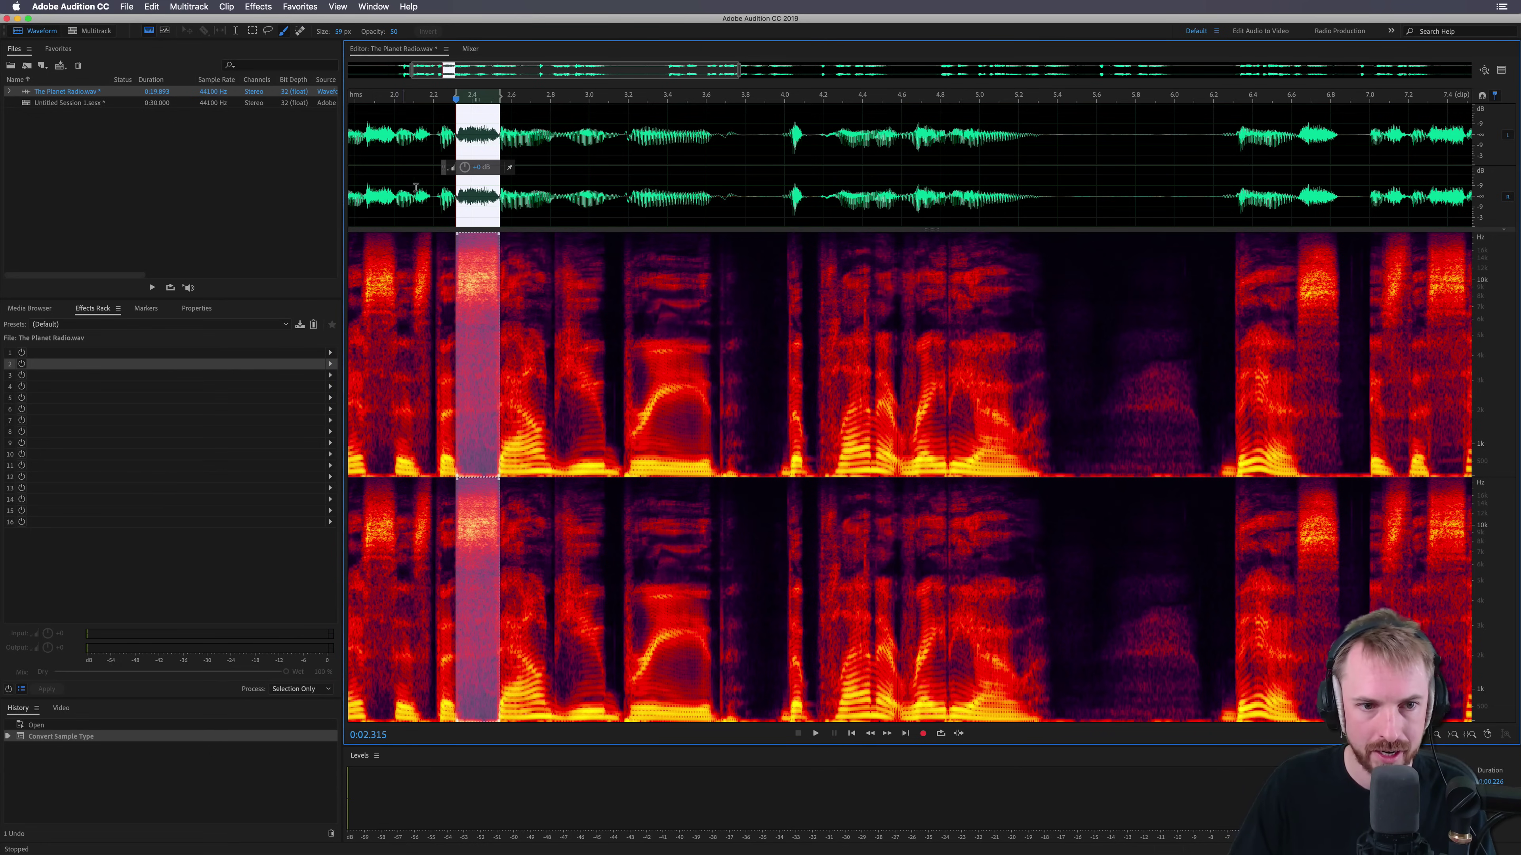
left_click(252, 31)
left_click(537, 272)
left_click_drag(455, 265, 499, 294)
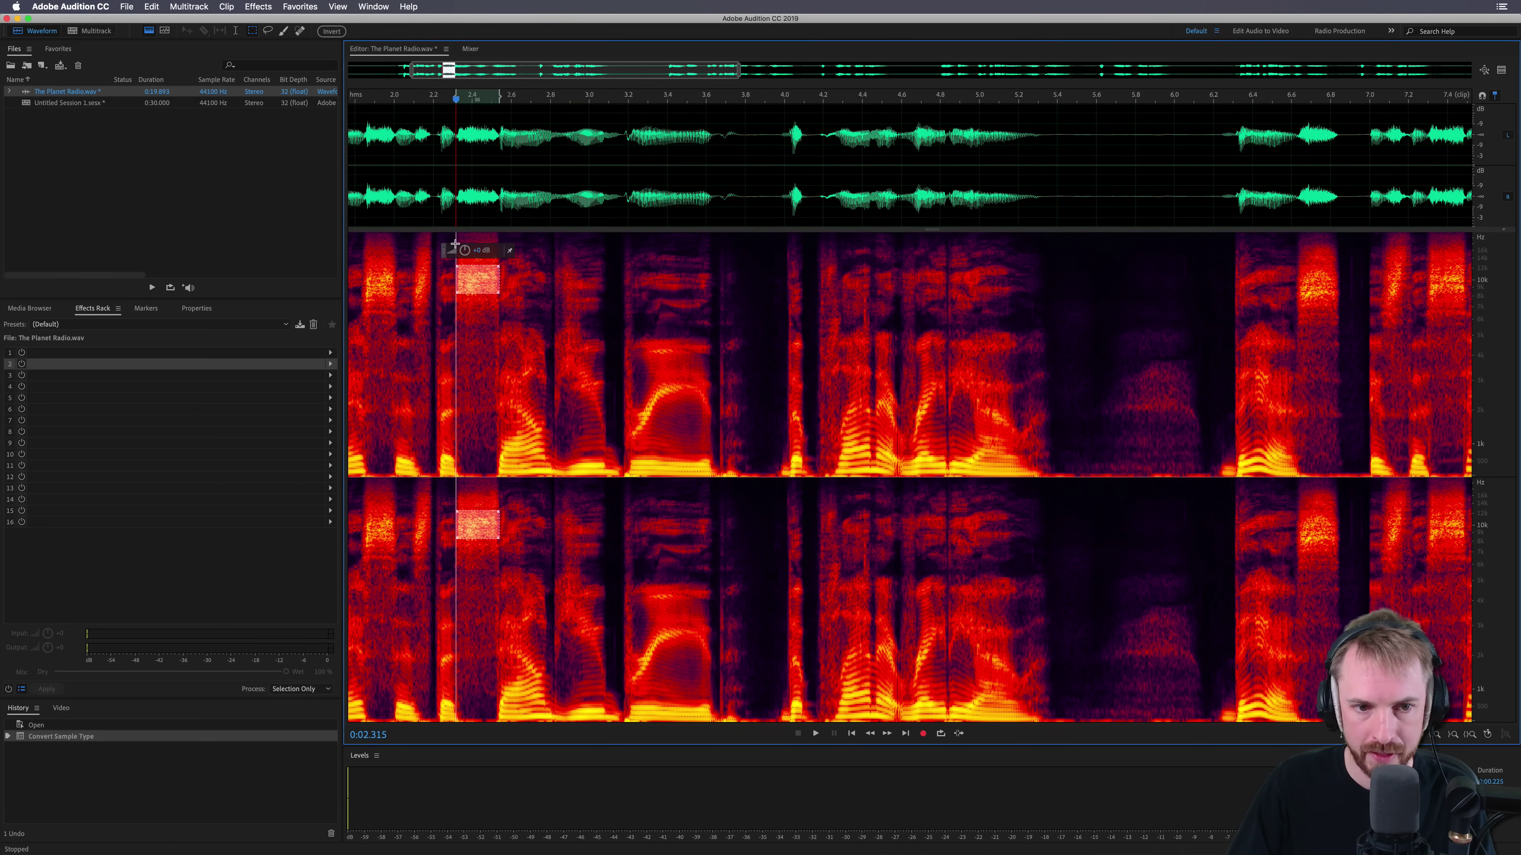
Step: Open Frequency Analysis, play the selection, and hold its spectrum as trace 1
left_click(372, 7)
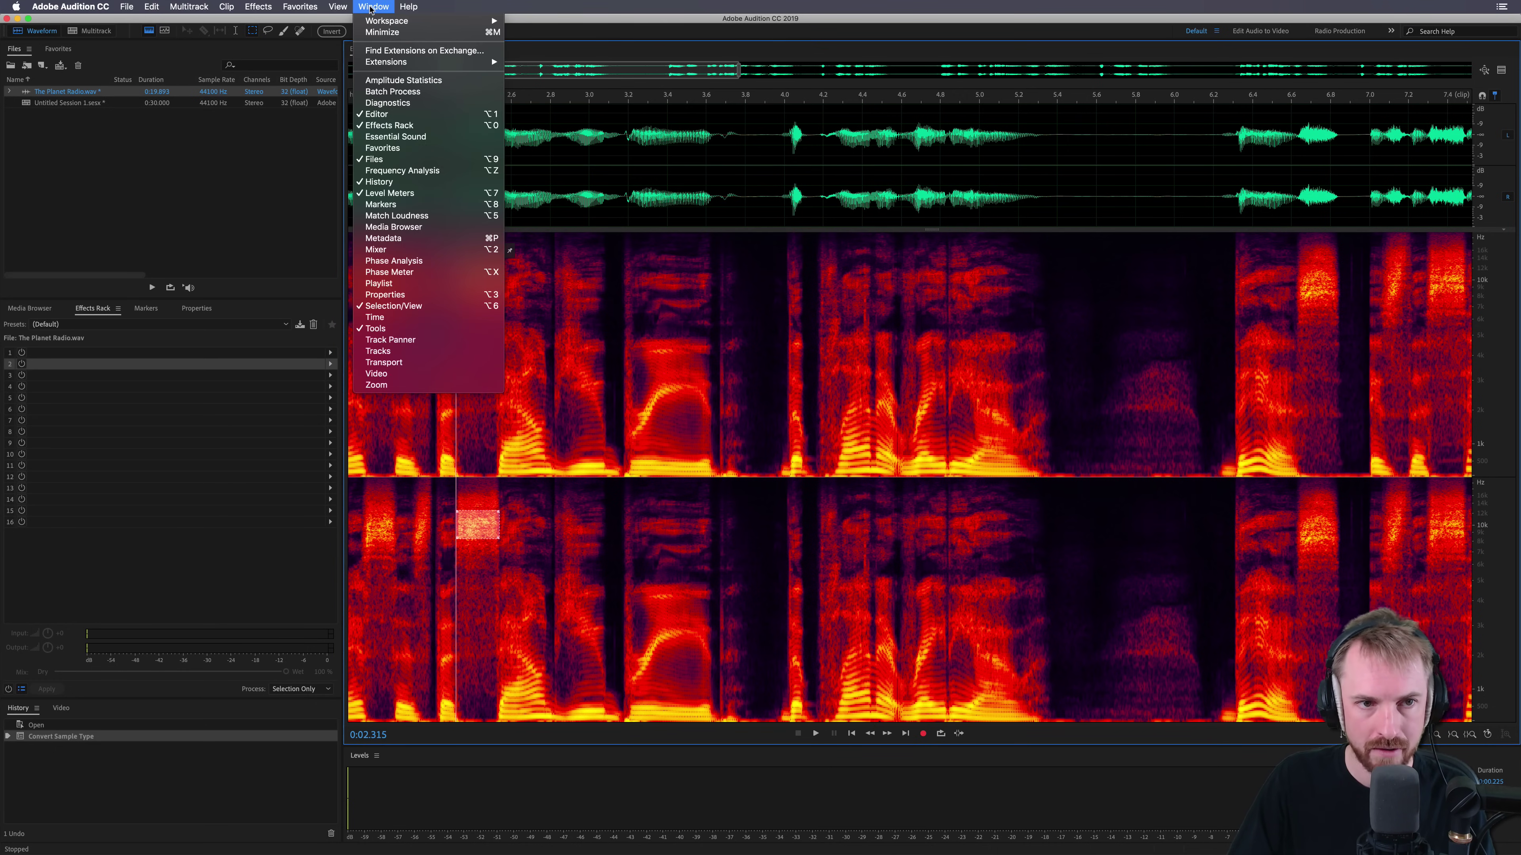
left_click(403, 171)
key("space")
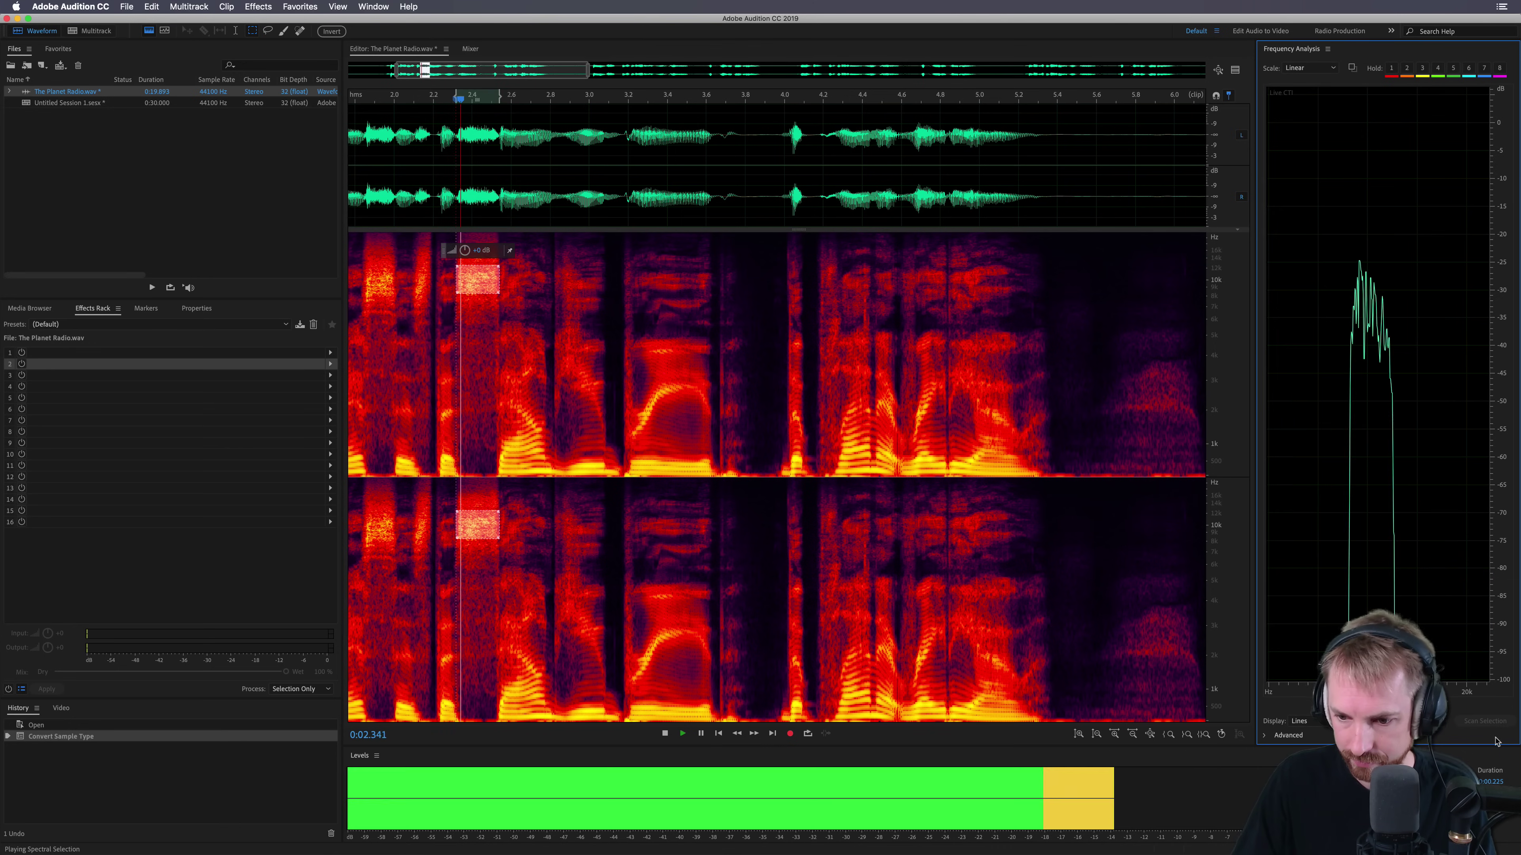
key("space")
key("space")
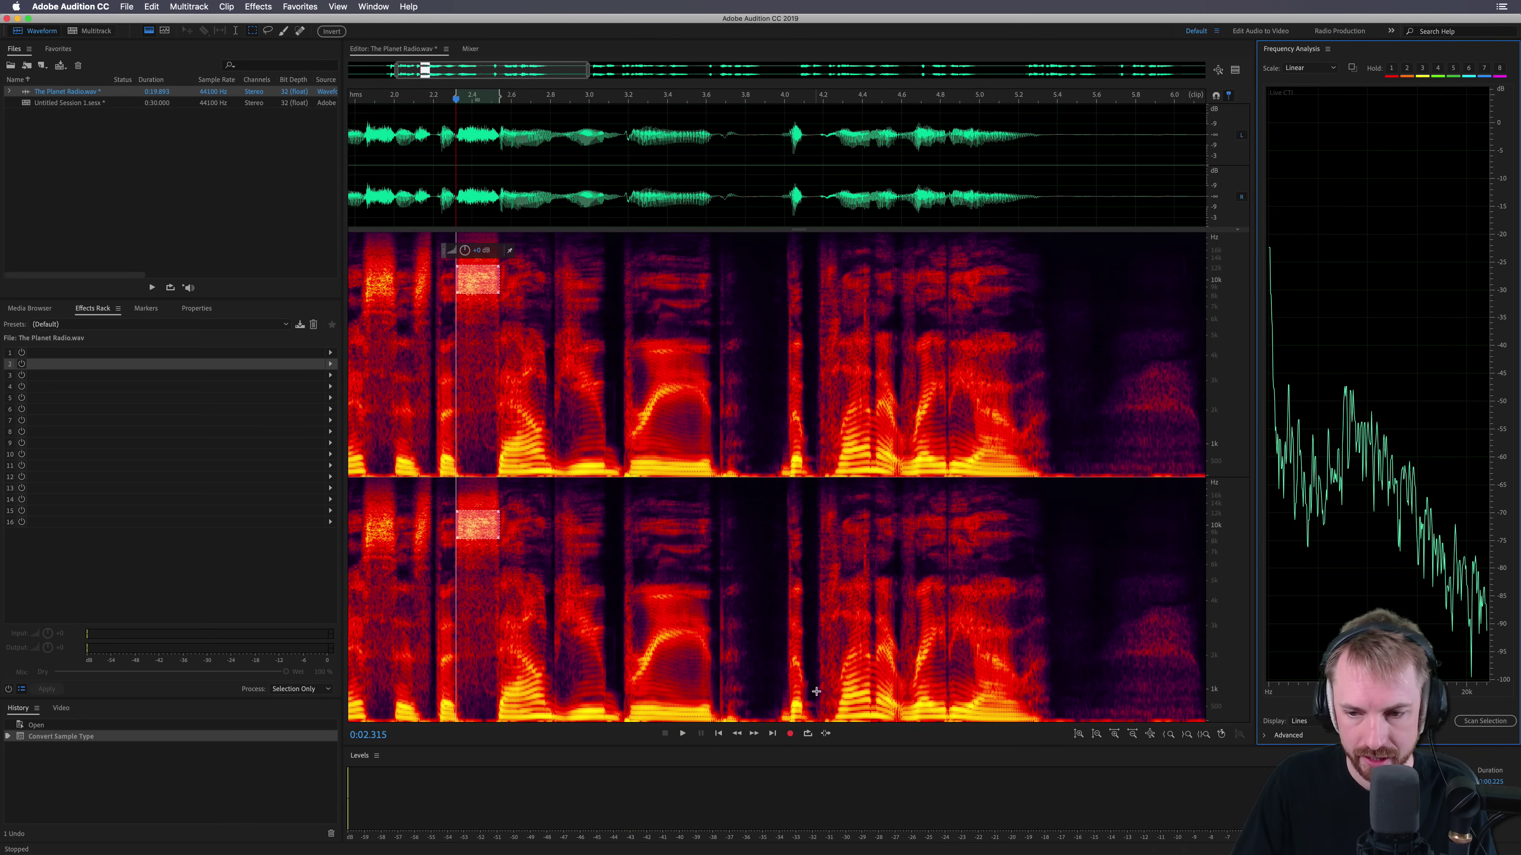
left_click(1389, 69)
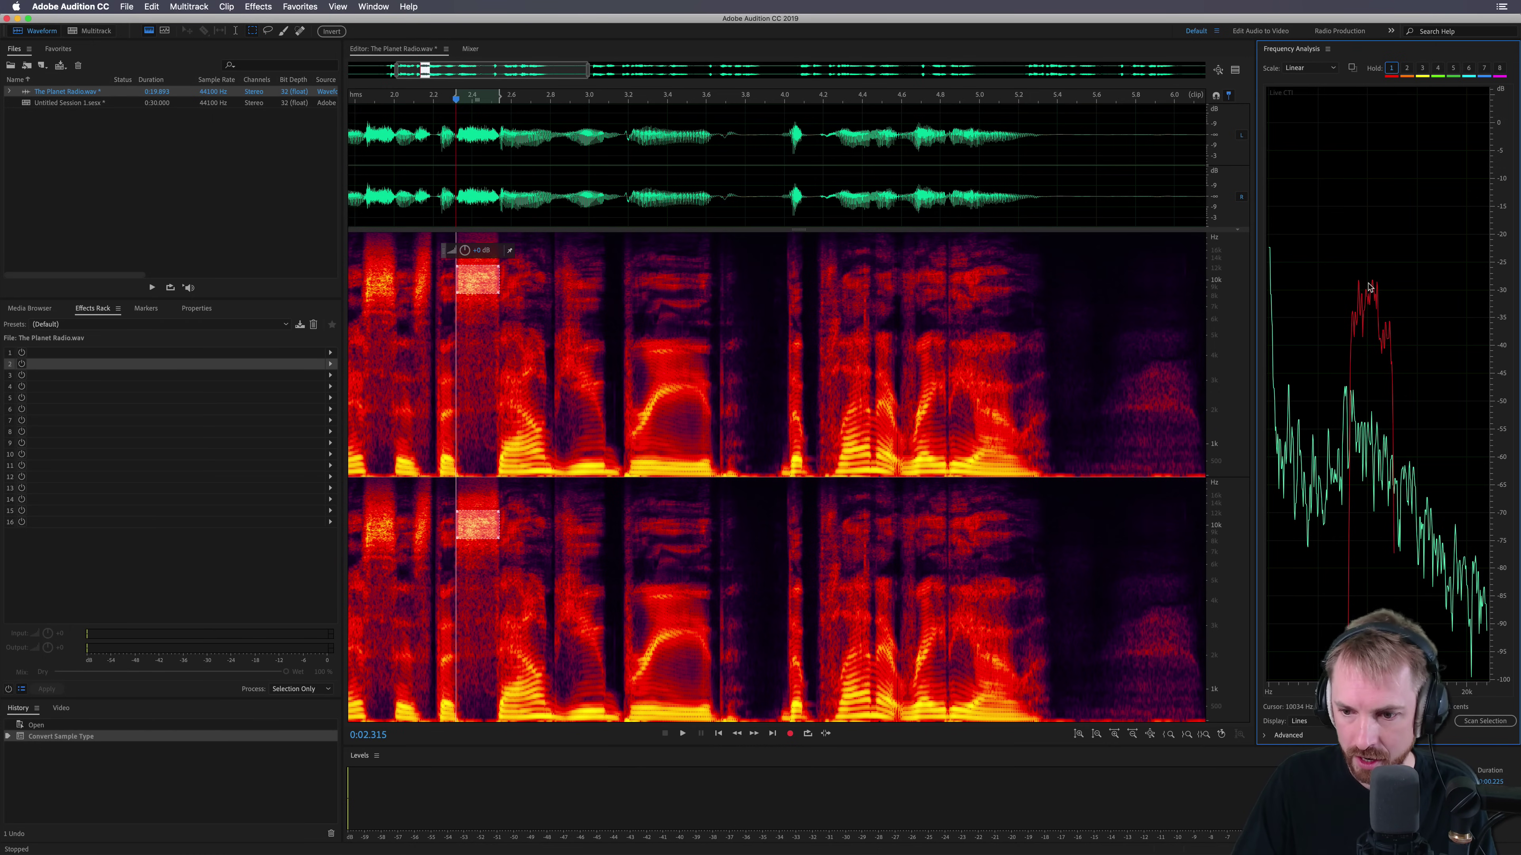
Step: Back in the multitrack, set the DeEsser center frequency to 10000 Hz and play it
left_click(107, 34)
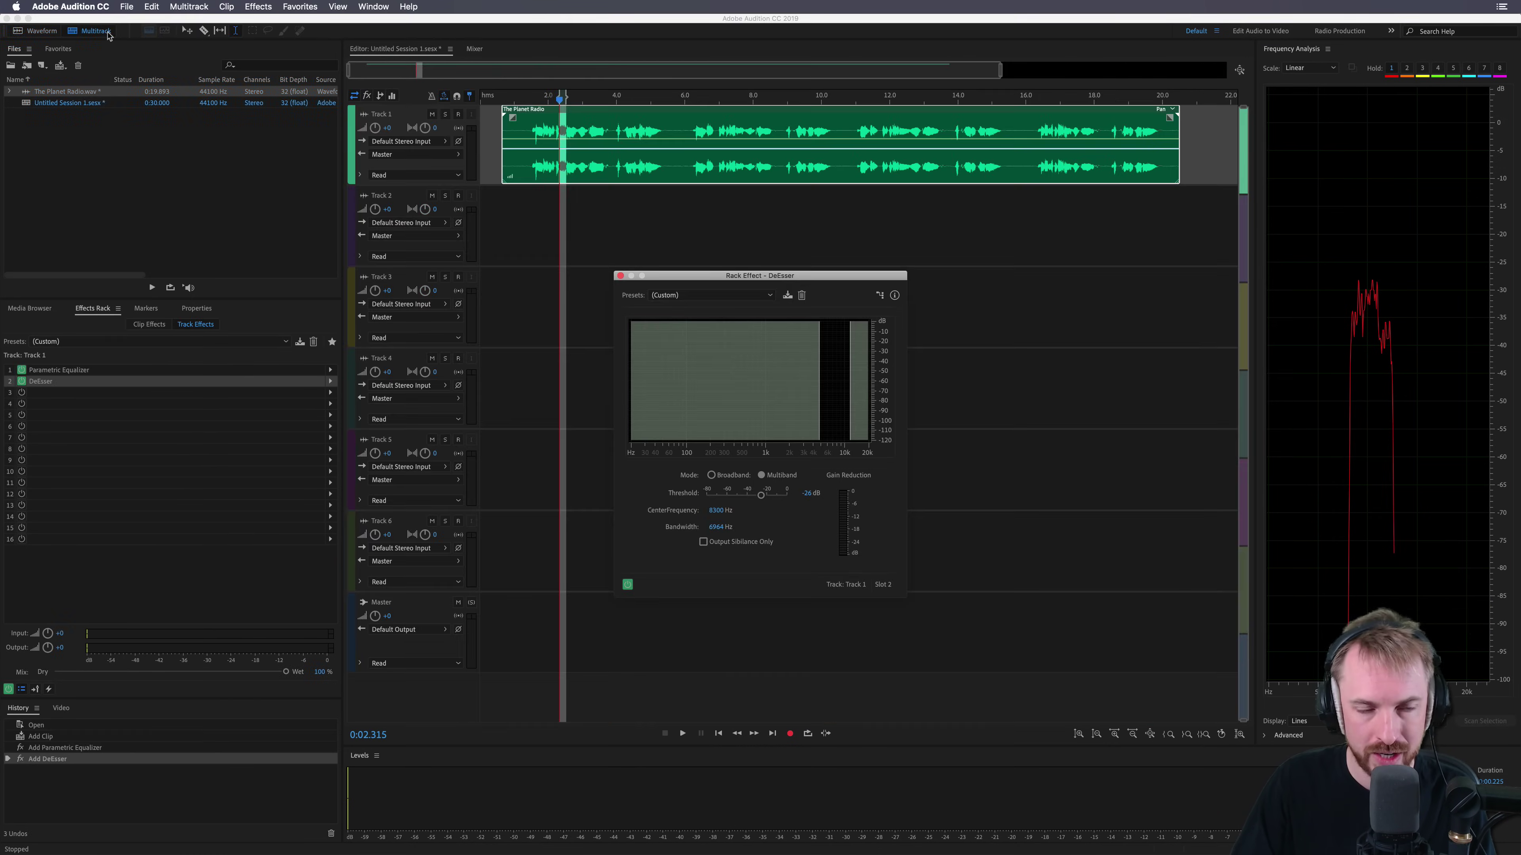
left_click(716, 510)
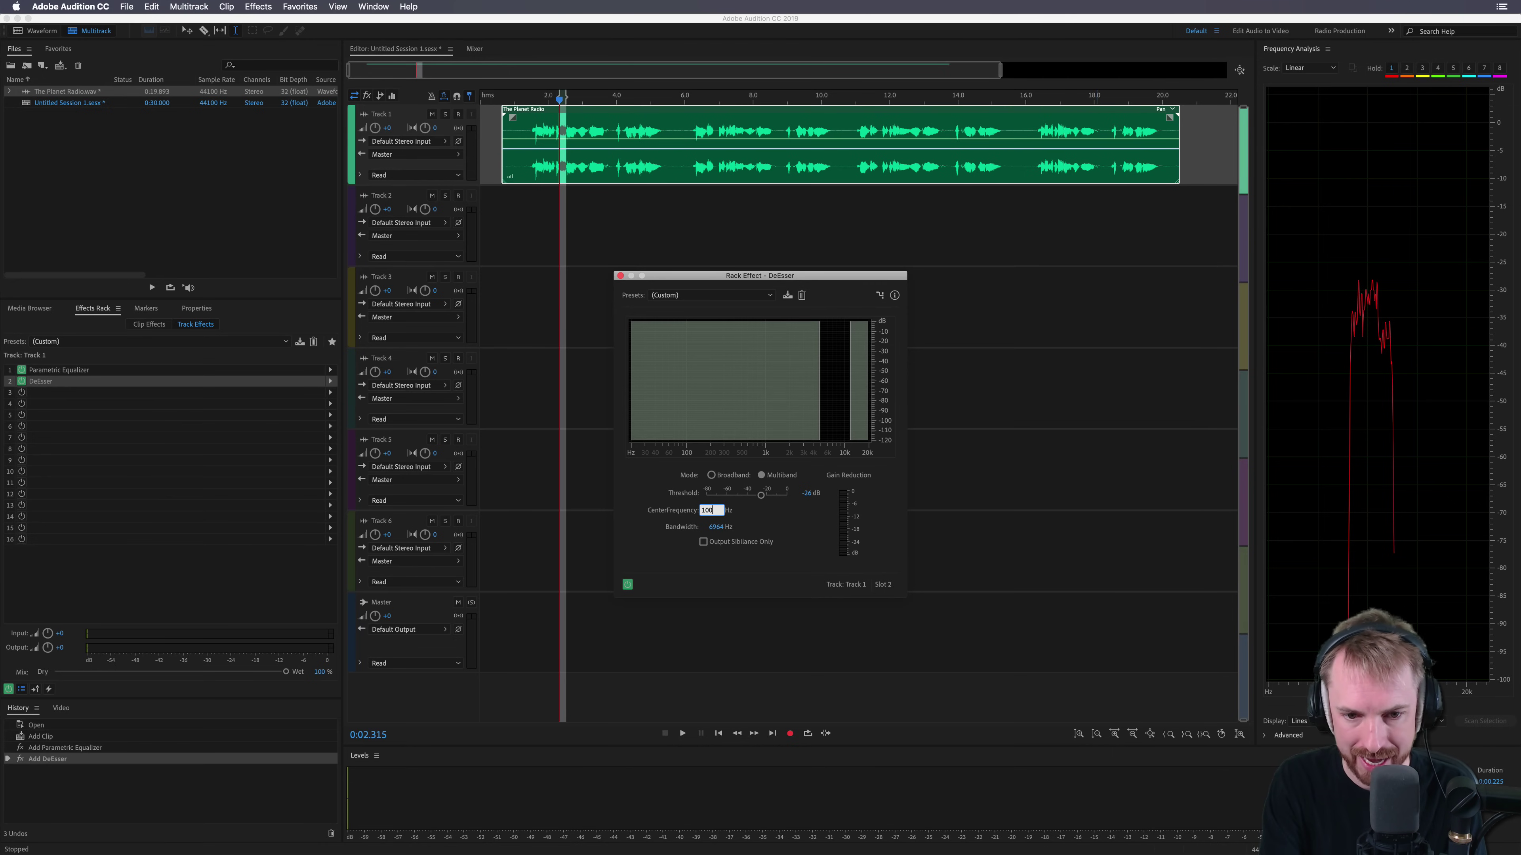
type("10000")
key("Return")
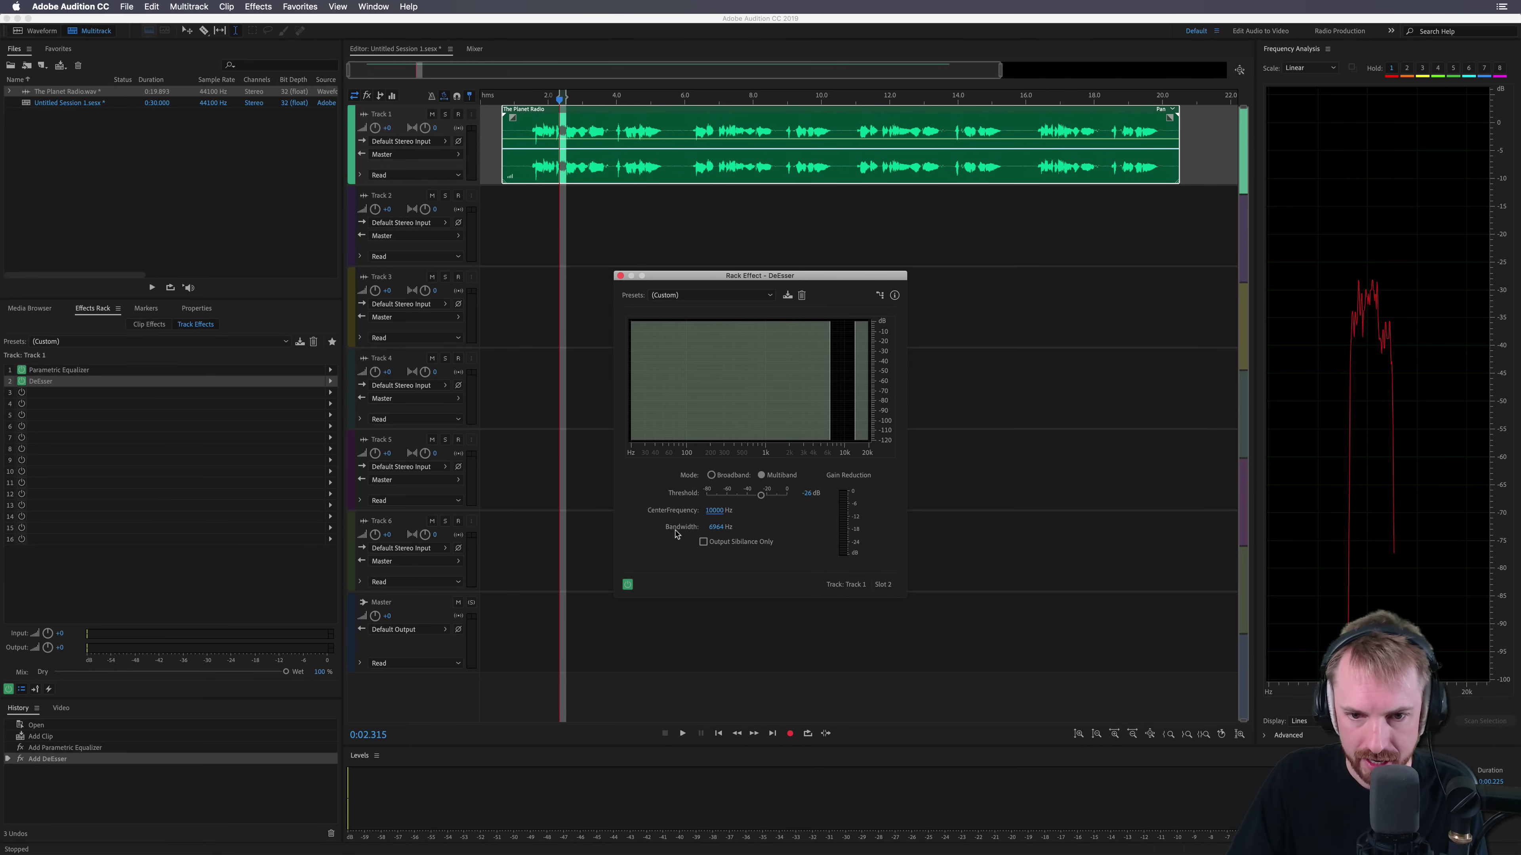
key("space")
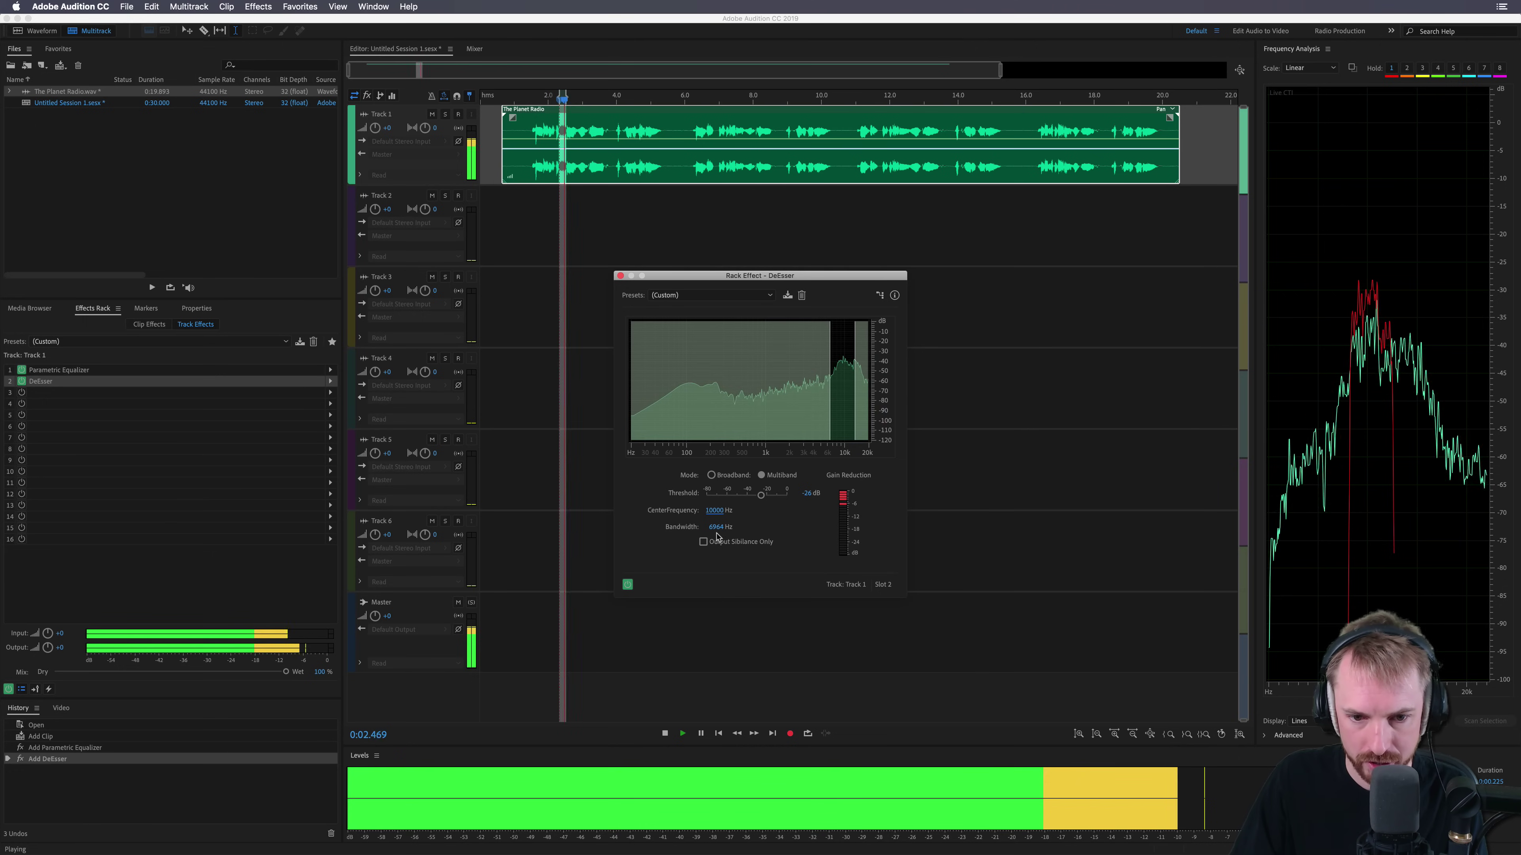
key("space")
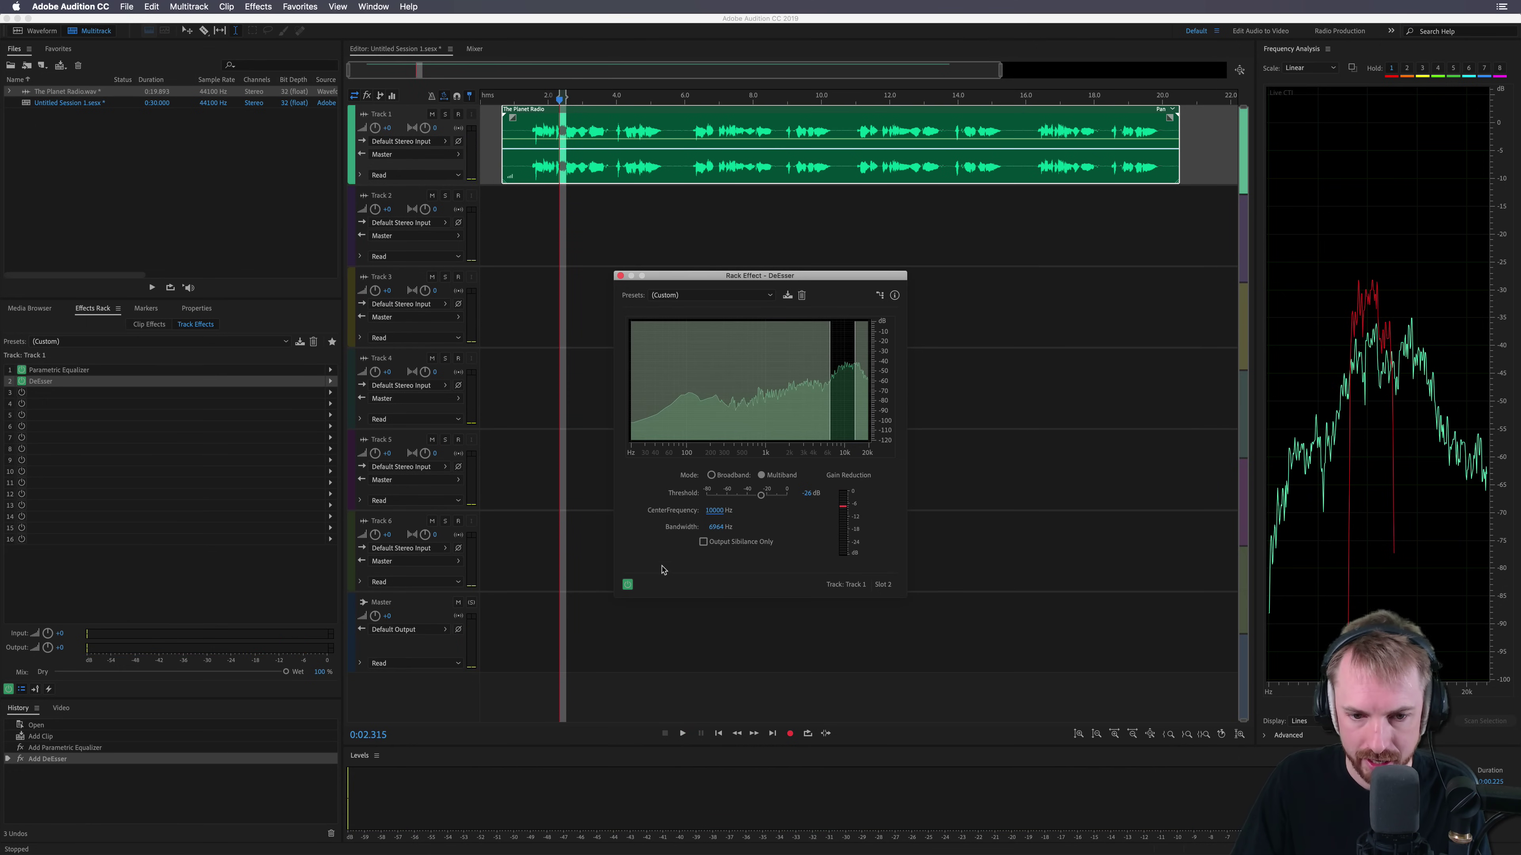
Step: Compare with the DeEsser bypassed and sibilance-only monitoring, then close its settings
left_click(628, 584)
left_click(629, 584)
left_click(703, 542)
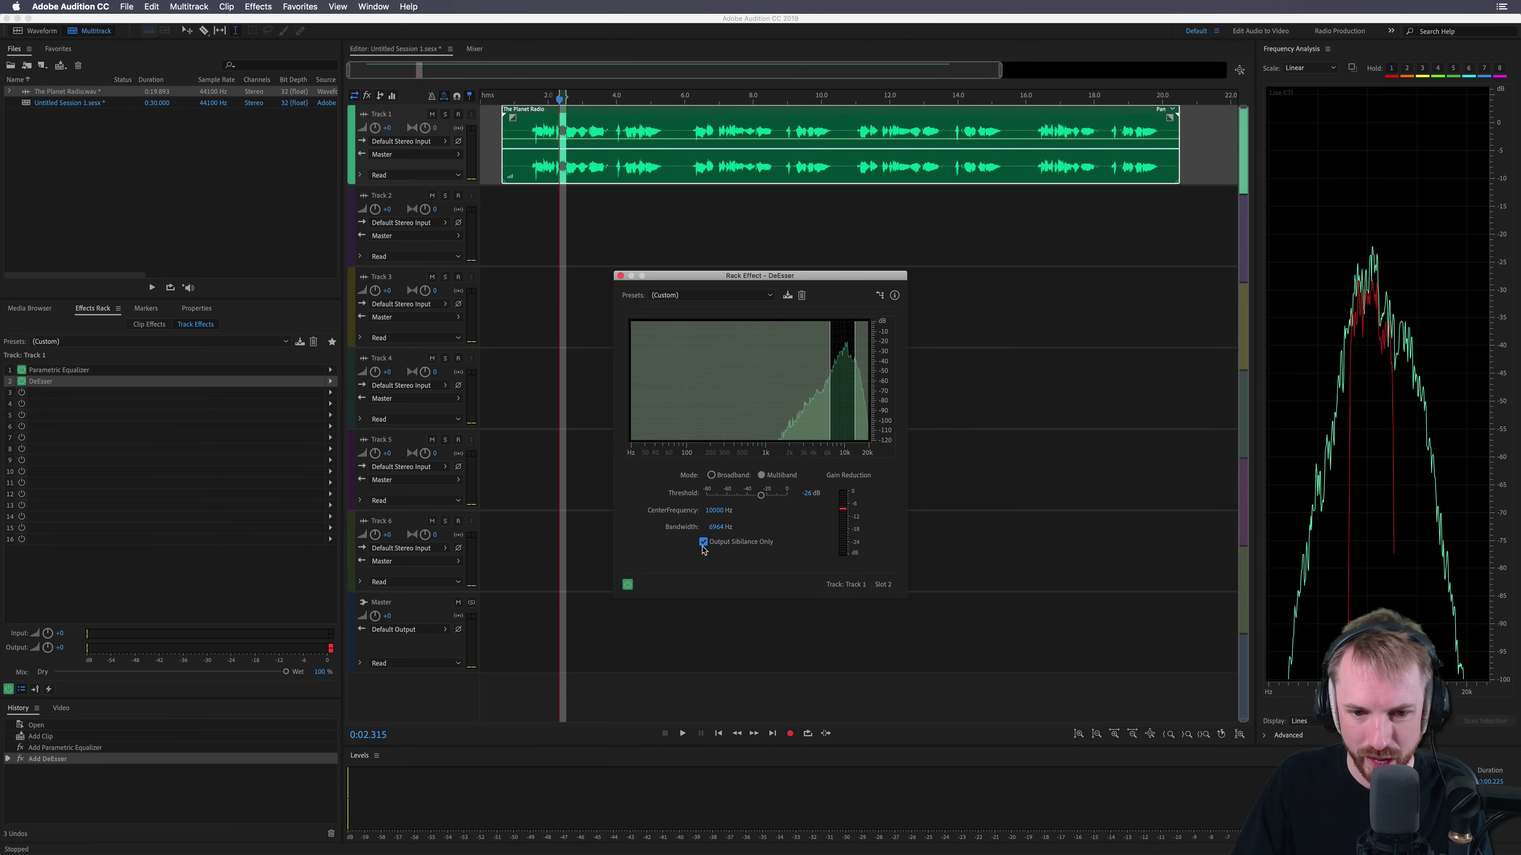
left_click(527, 196)
key("space")
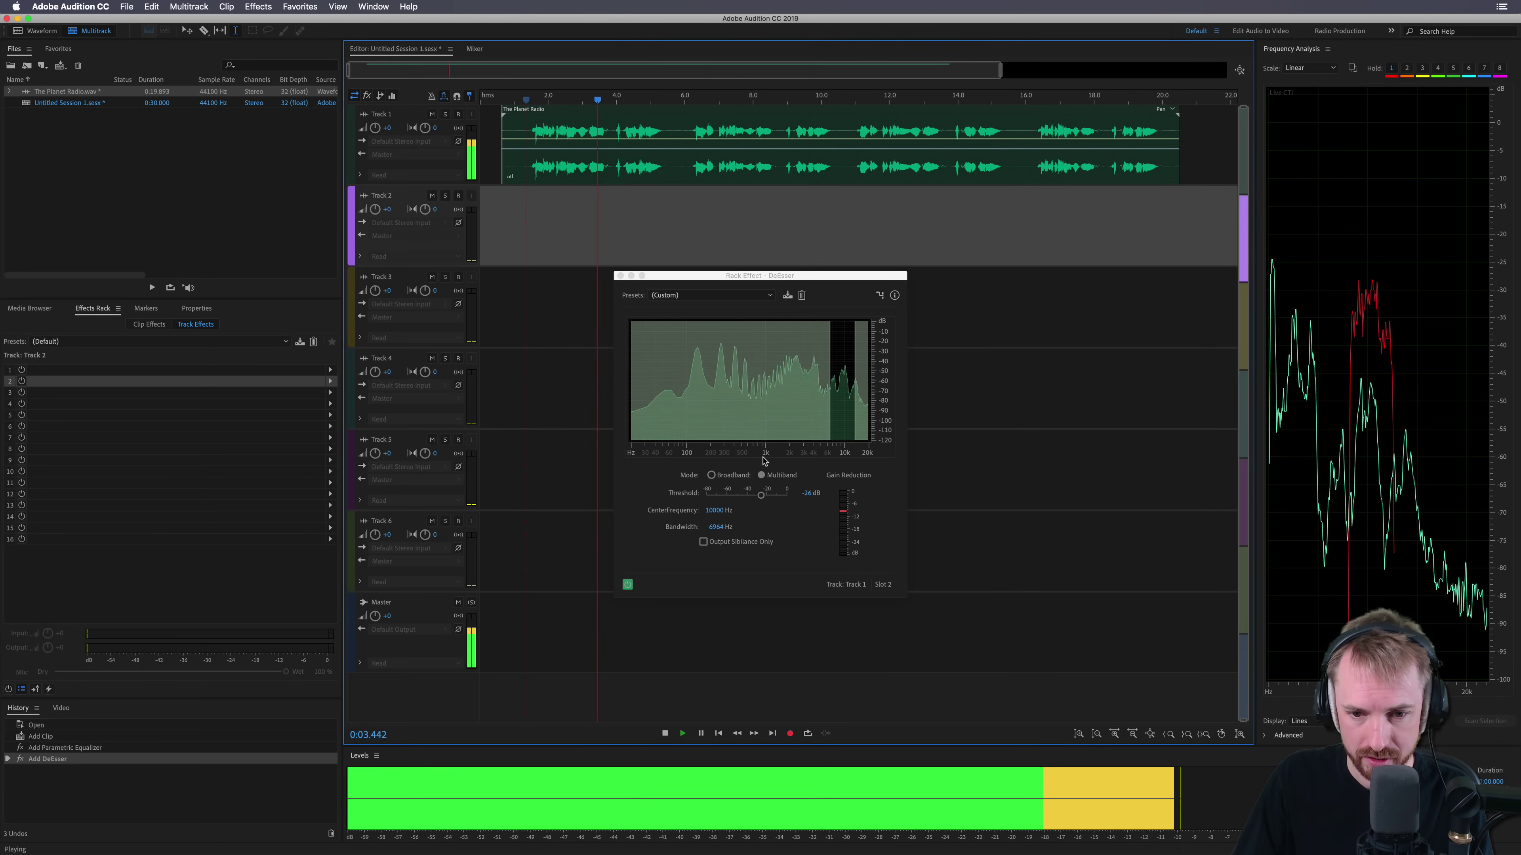
key("space")
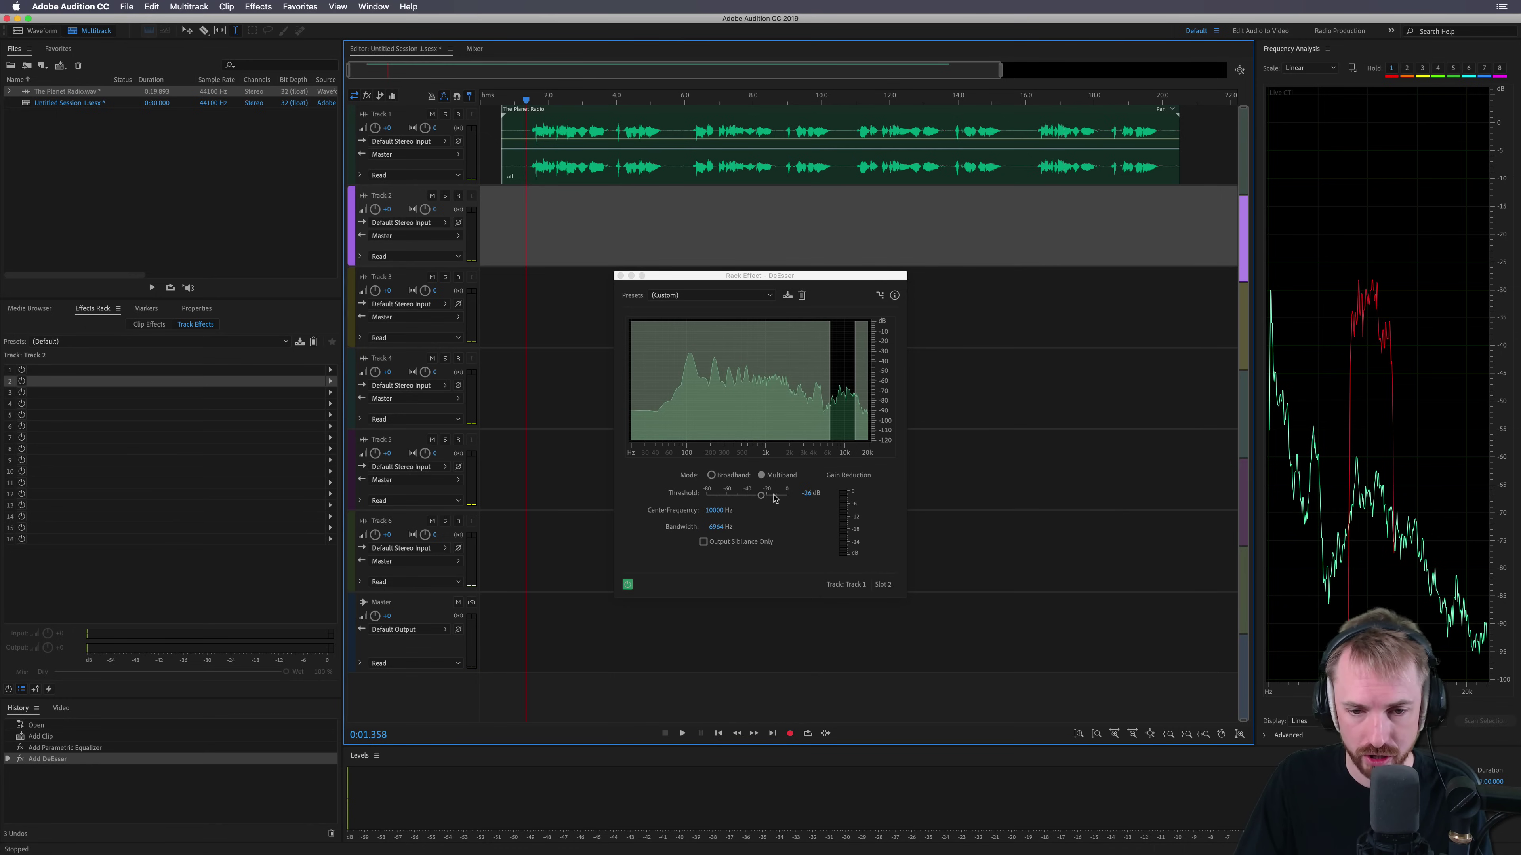
left_click(620, 275)
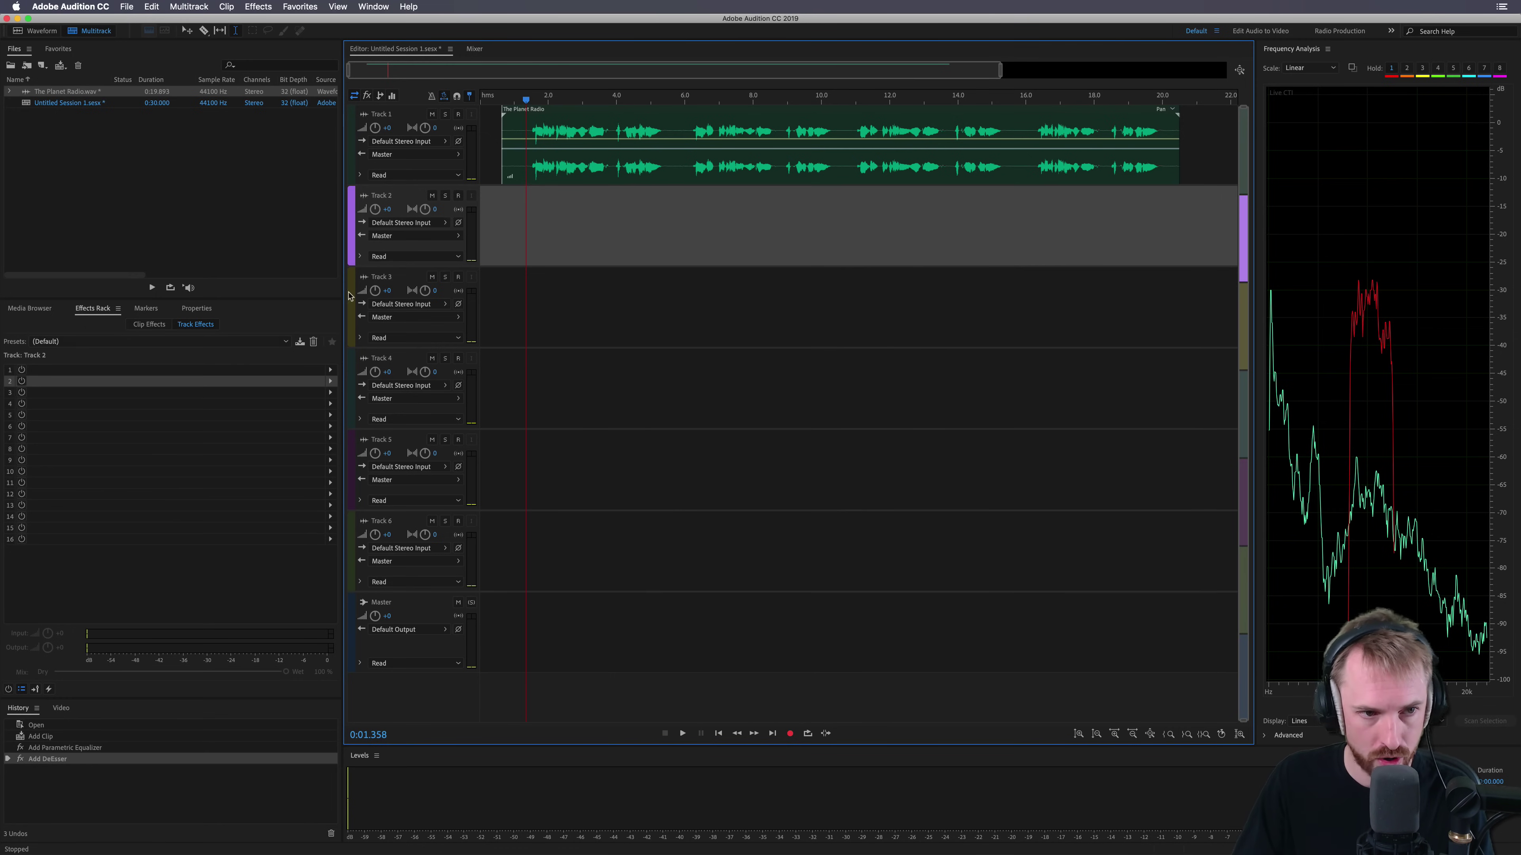
left_click(489, 156)
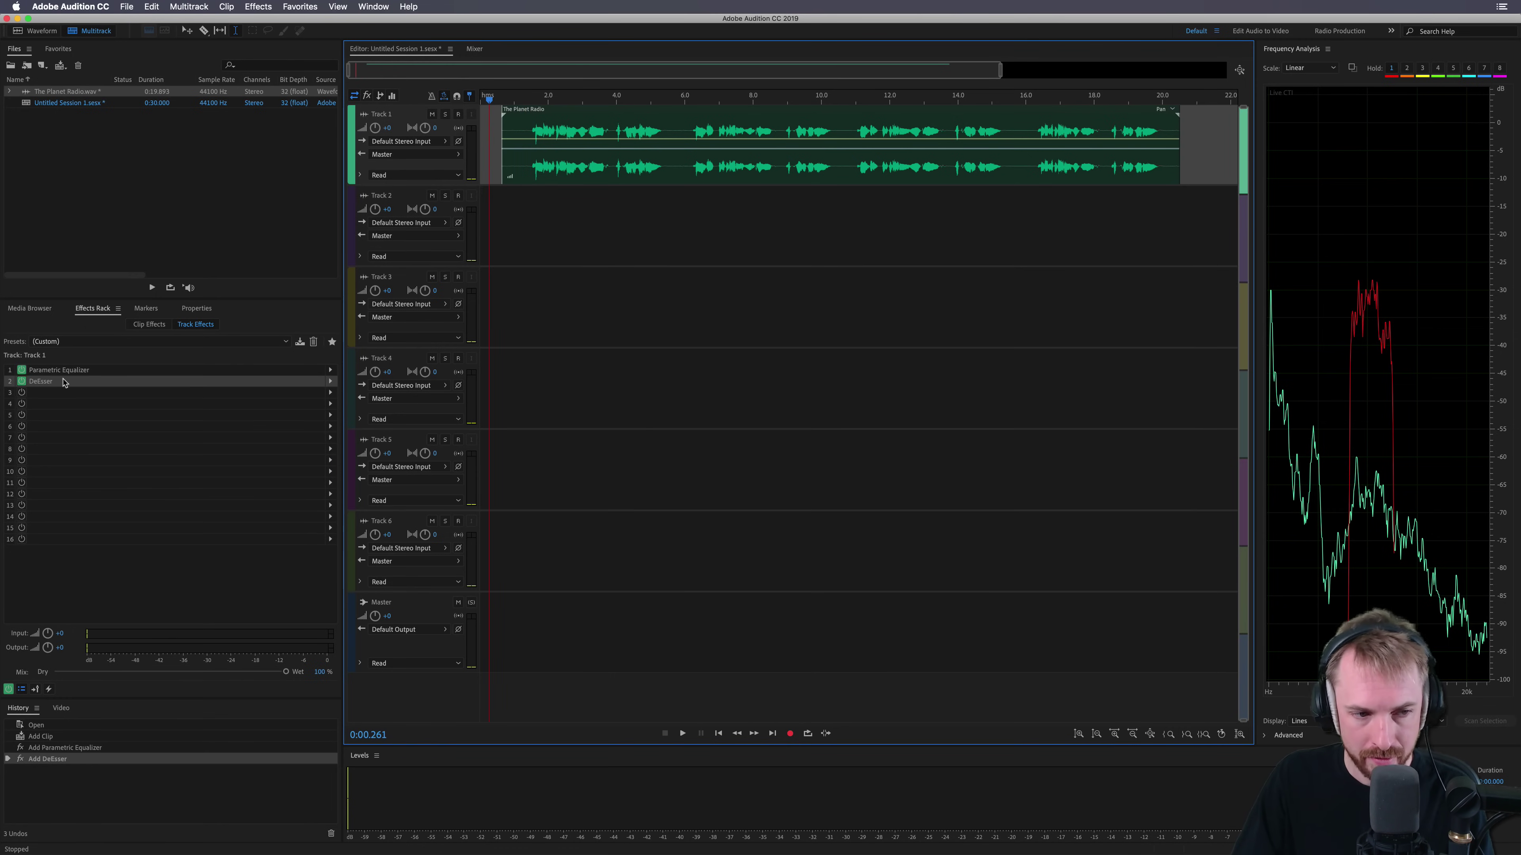
Step: Add a Single-band Compressor to Track 1's third effect slot and play the voice through it
left_click(329, 393)
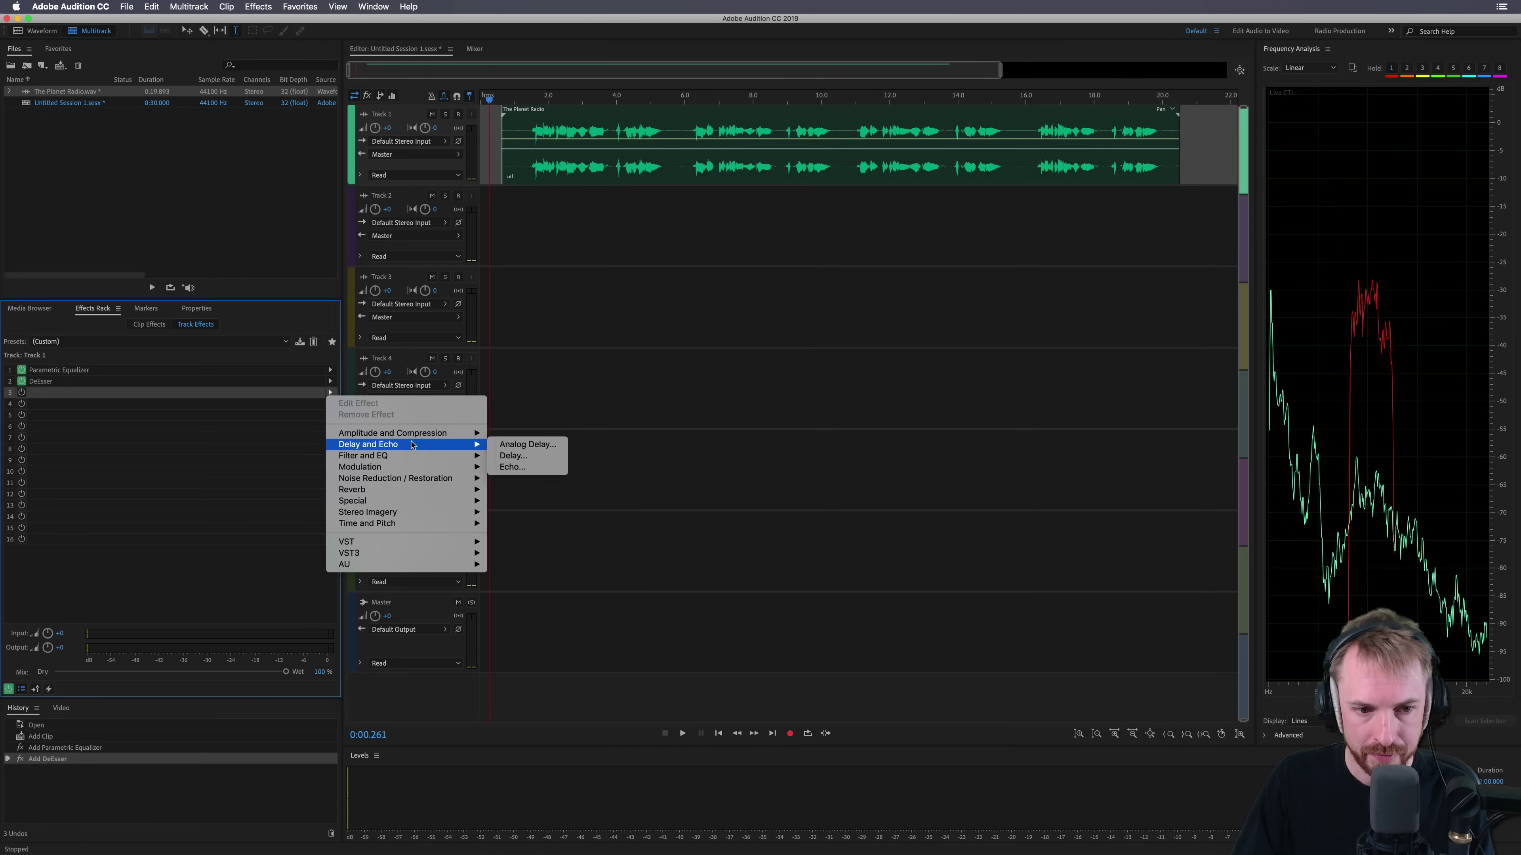
mouse_move(419, 433)
left_click(550, 512)
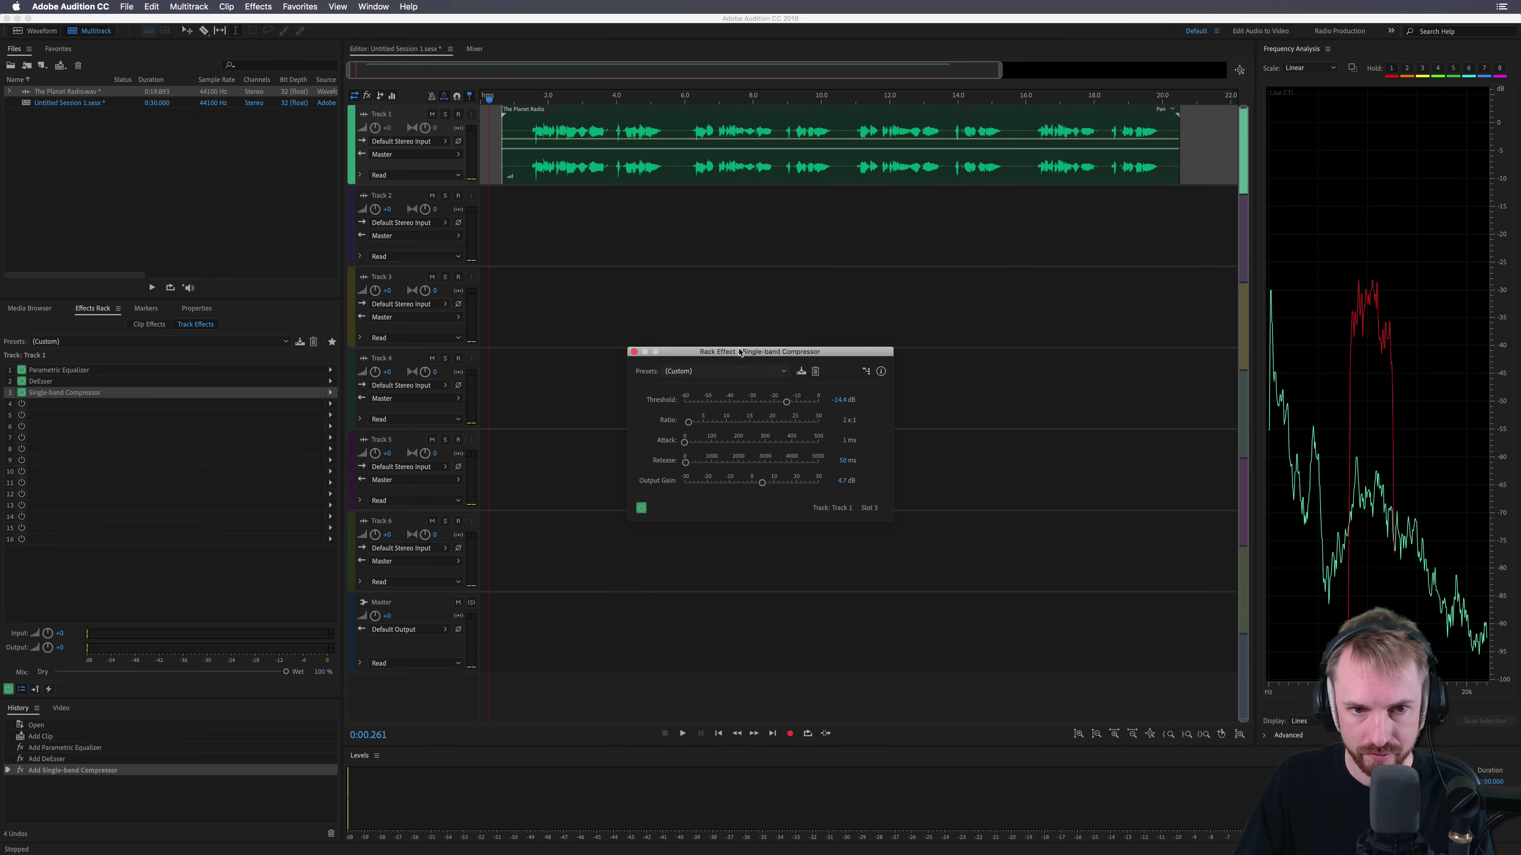
left_click(529, 177)
key("space")
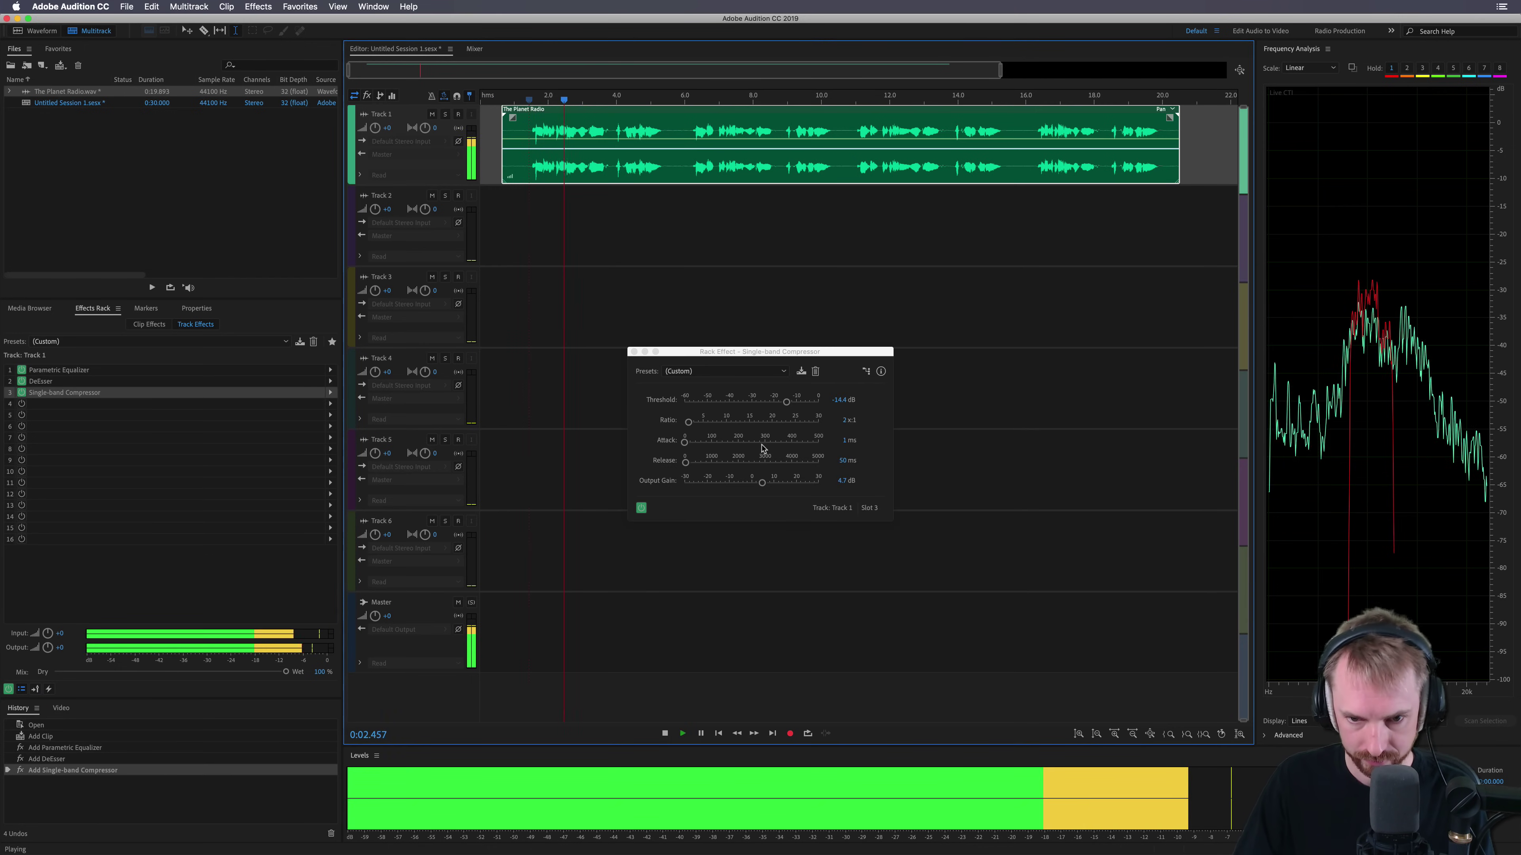
key("space")
Step: Lower the compressor threshold to -19.6 dB and raise output gain to 15.8 dB
left_click_drag(786, 401, 782, 402)
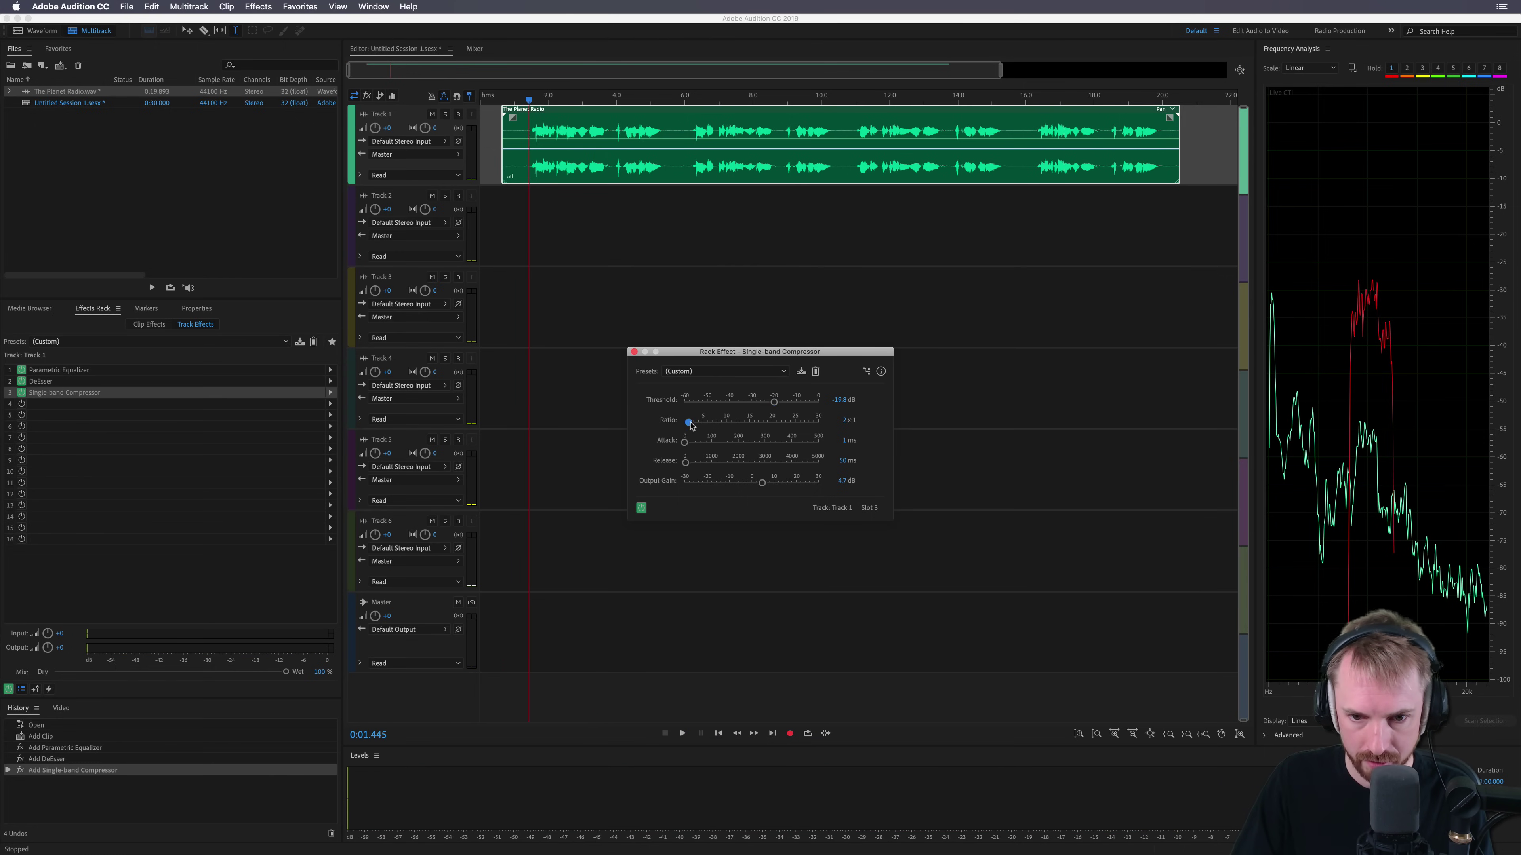
key("space")
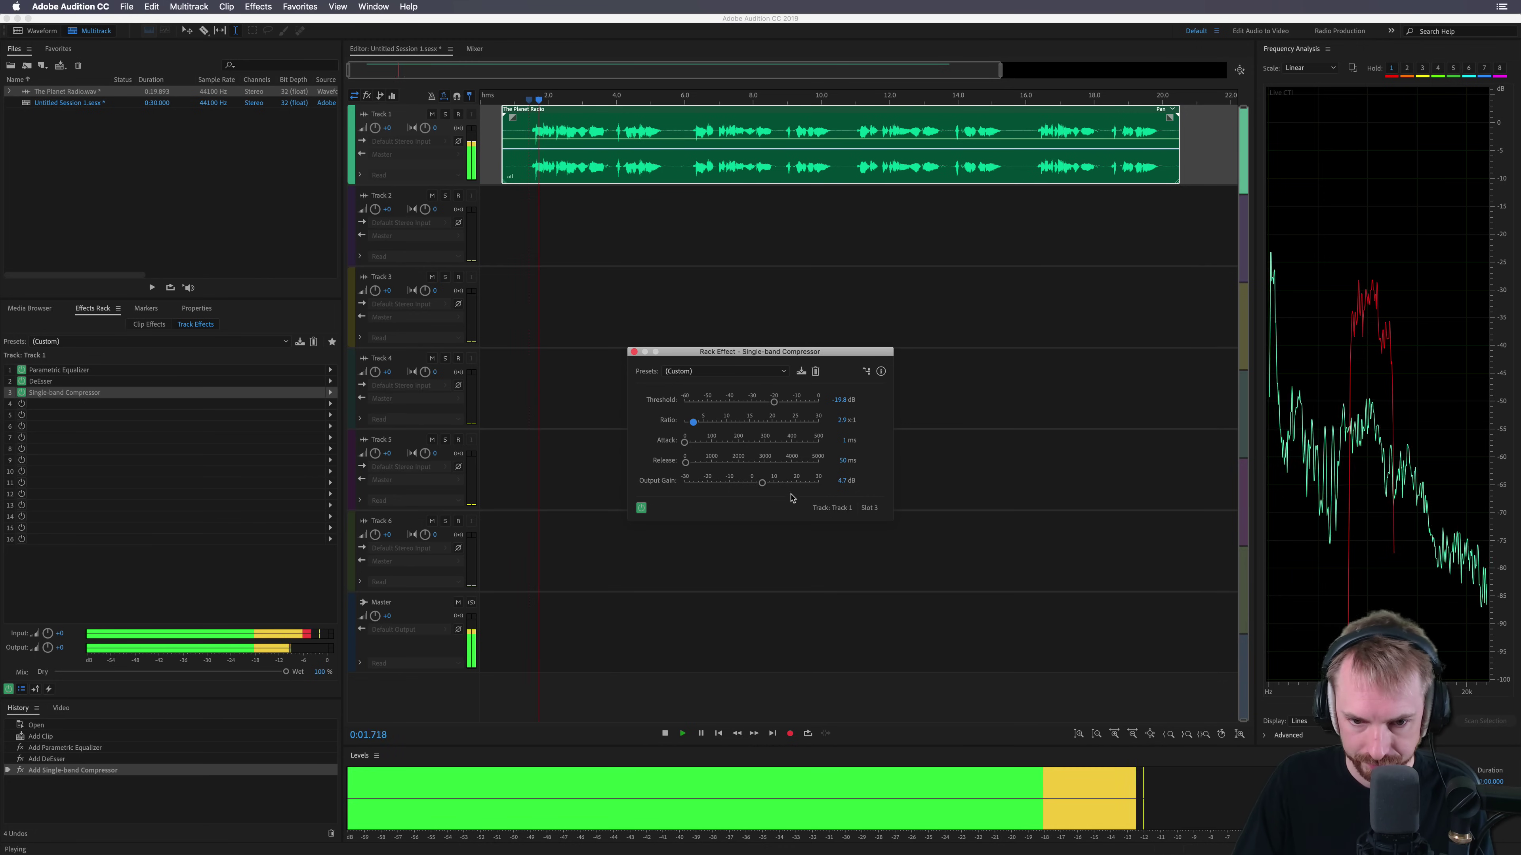
left_click_drag(762, 482, 788, 486)
key("space")
key("space")
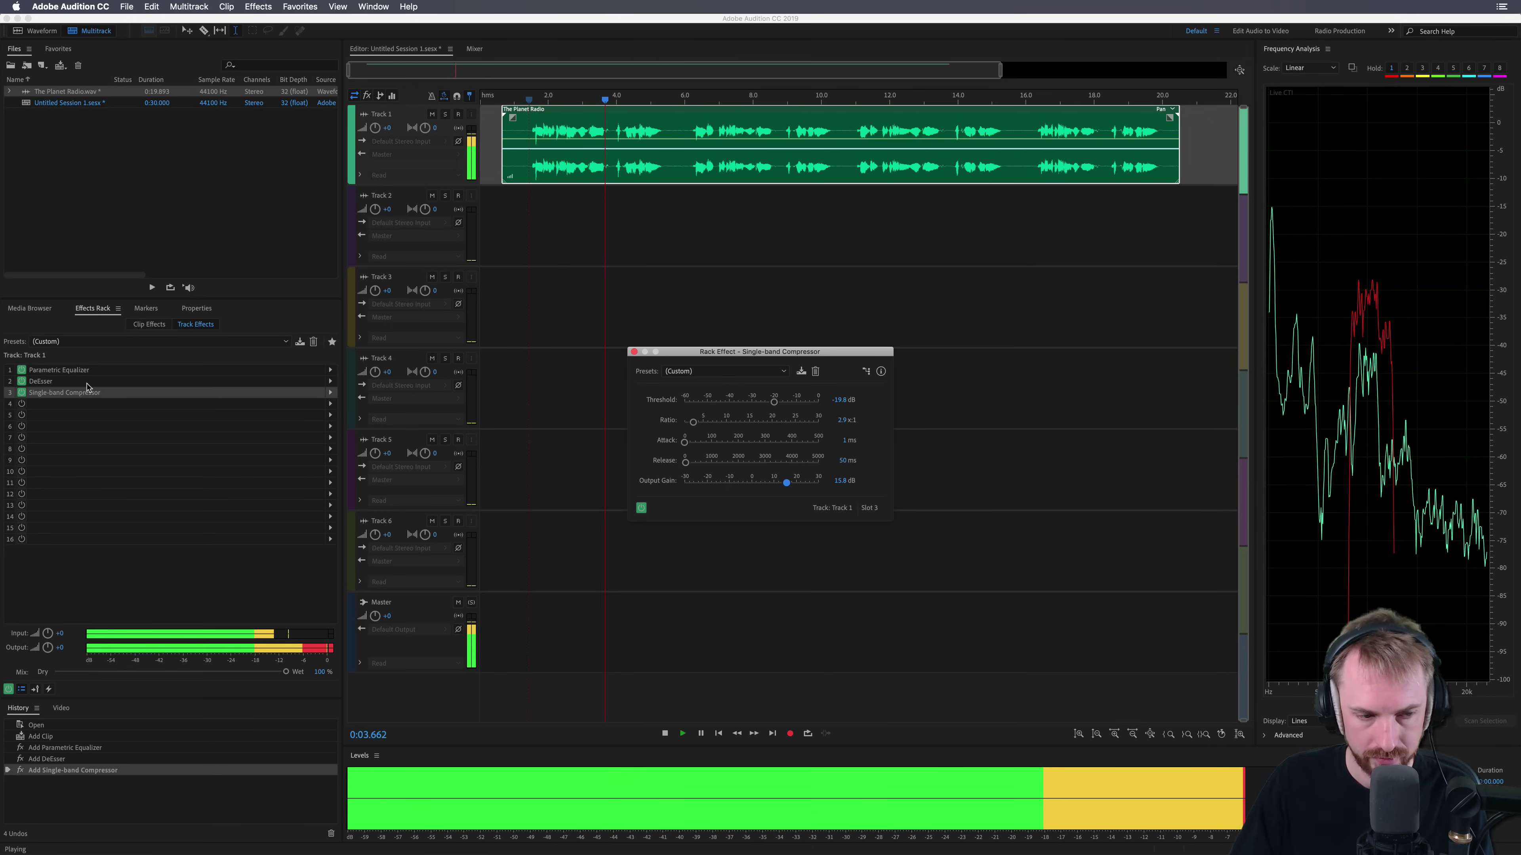
Step: Reopen the DeEsser and lower its threshold to -30.1 dB while previewing
key("space")
double_click(180, 382)
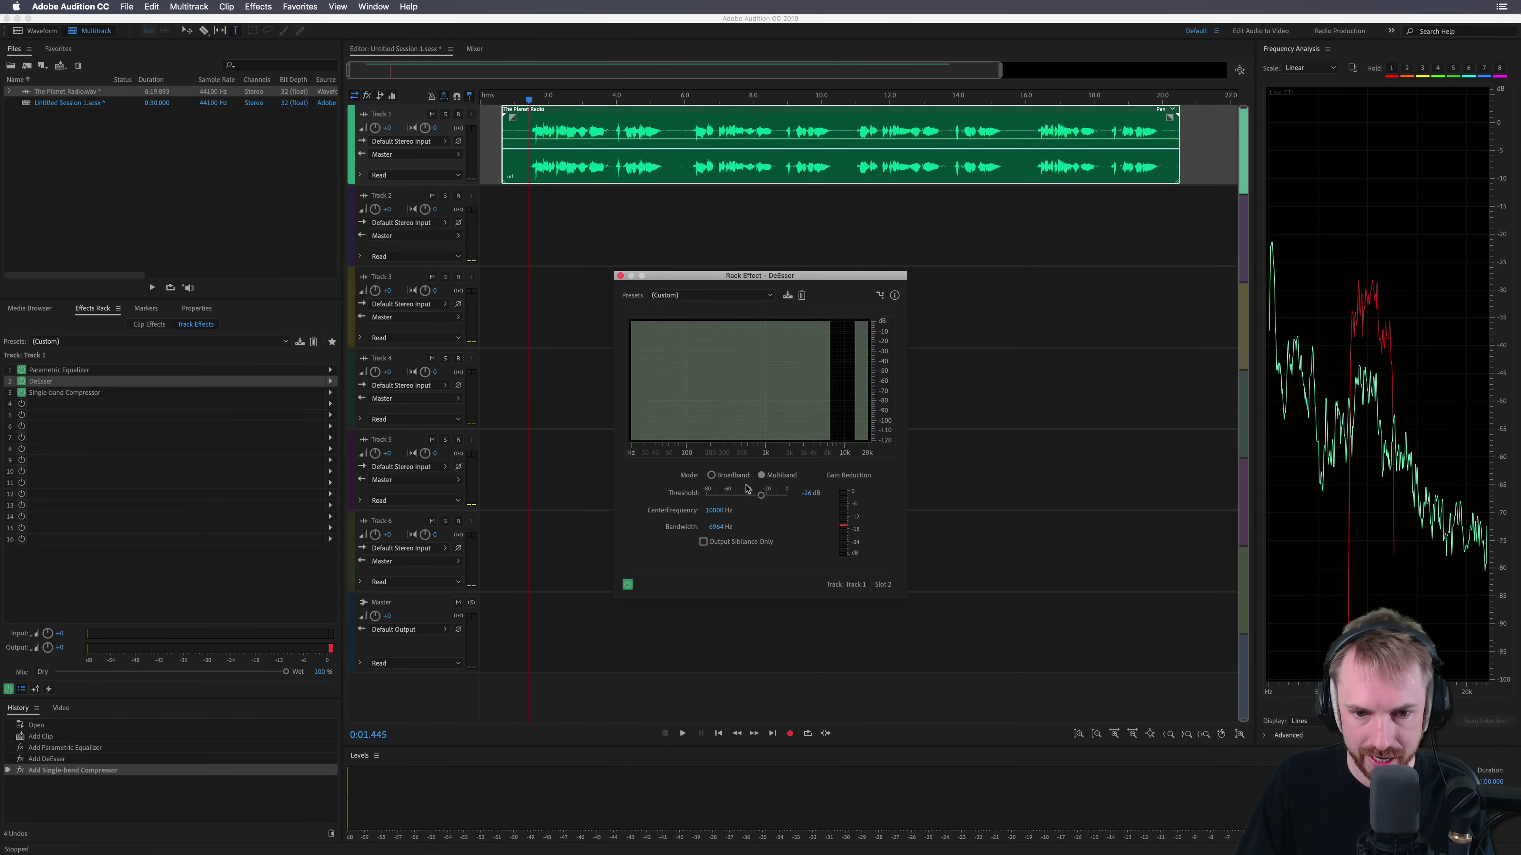
key("space")
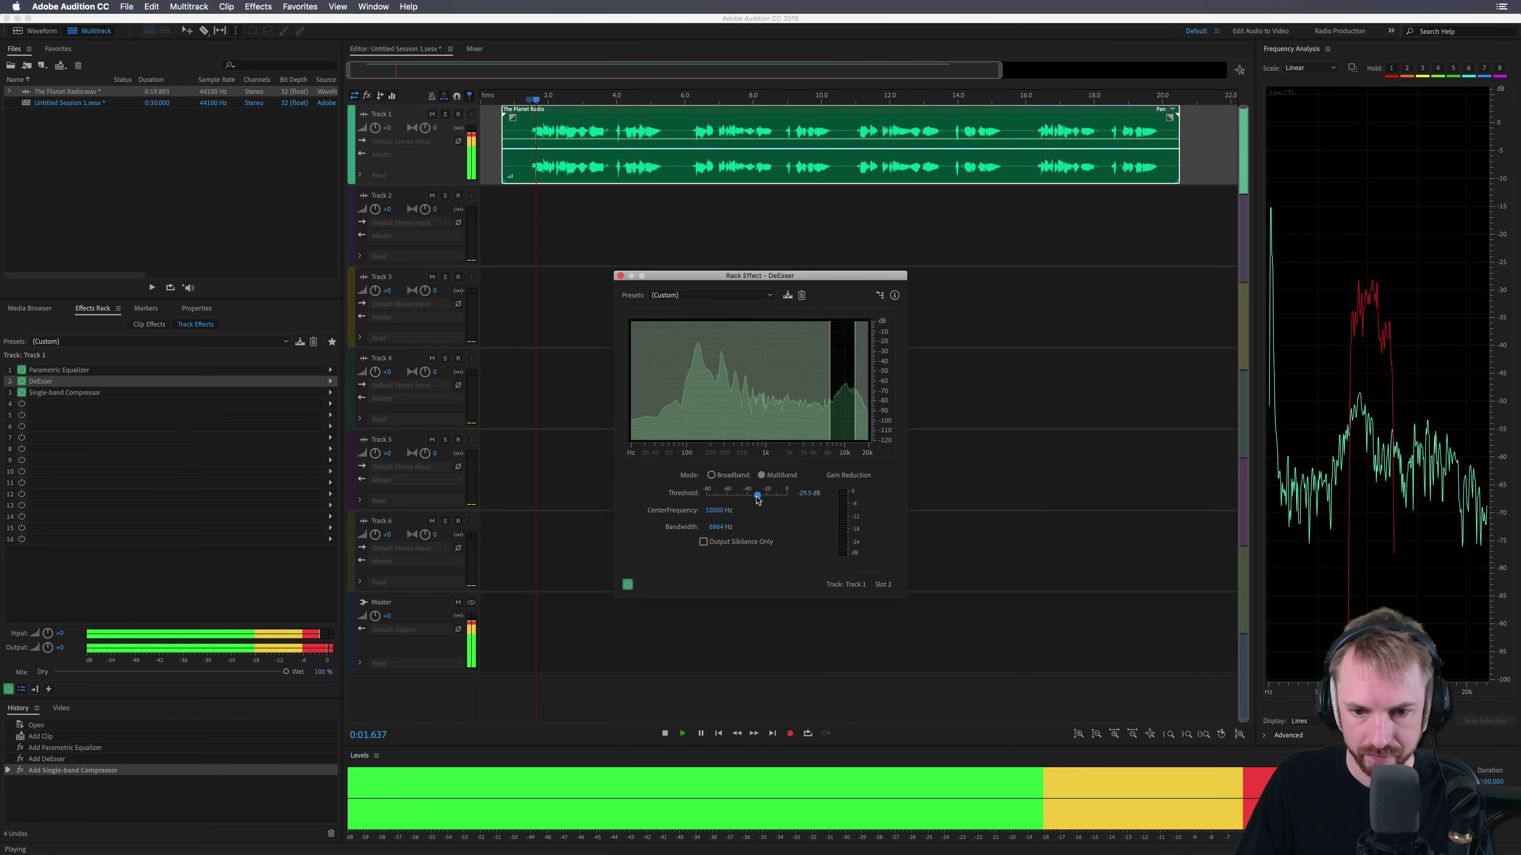
left_click_drag(757, 500, 757, 500)
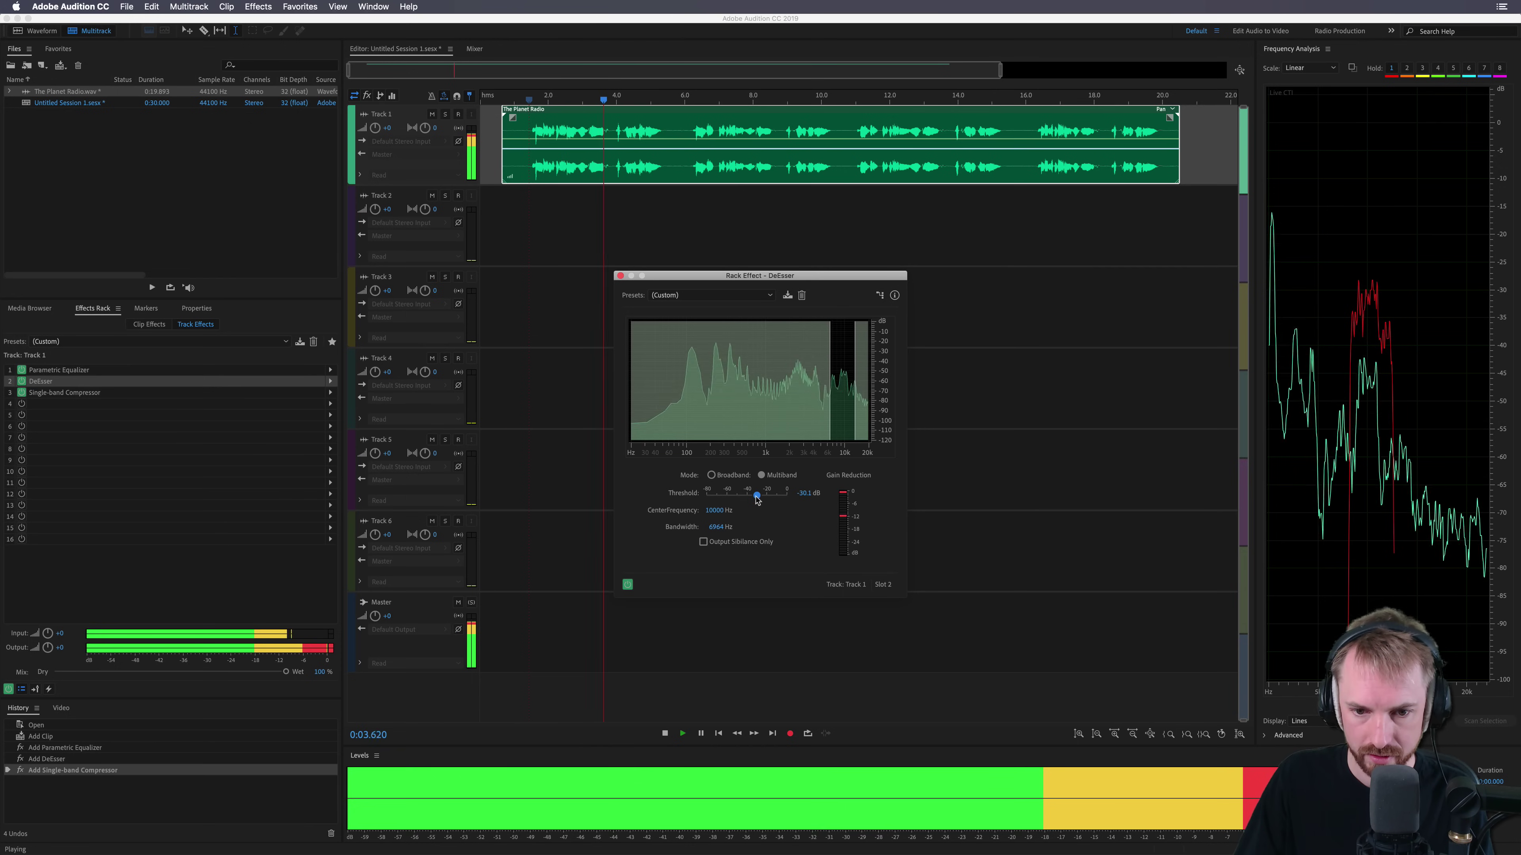
key("space")
key("space")
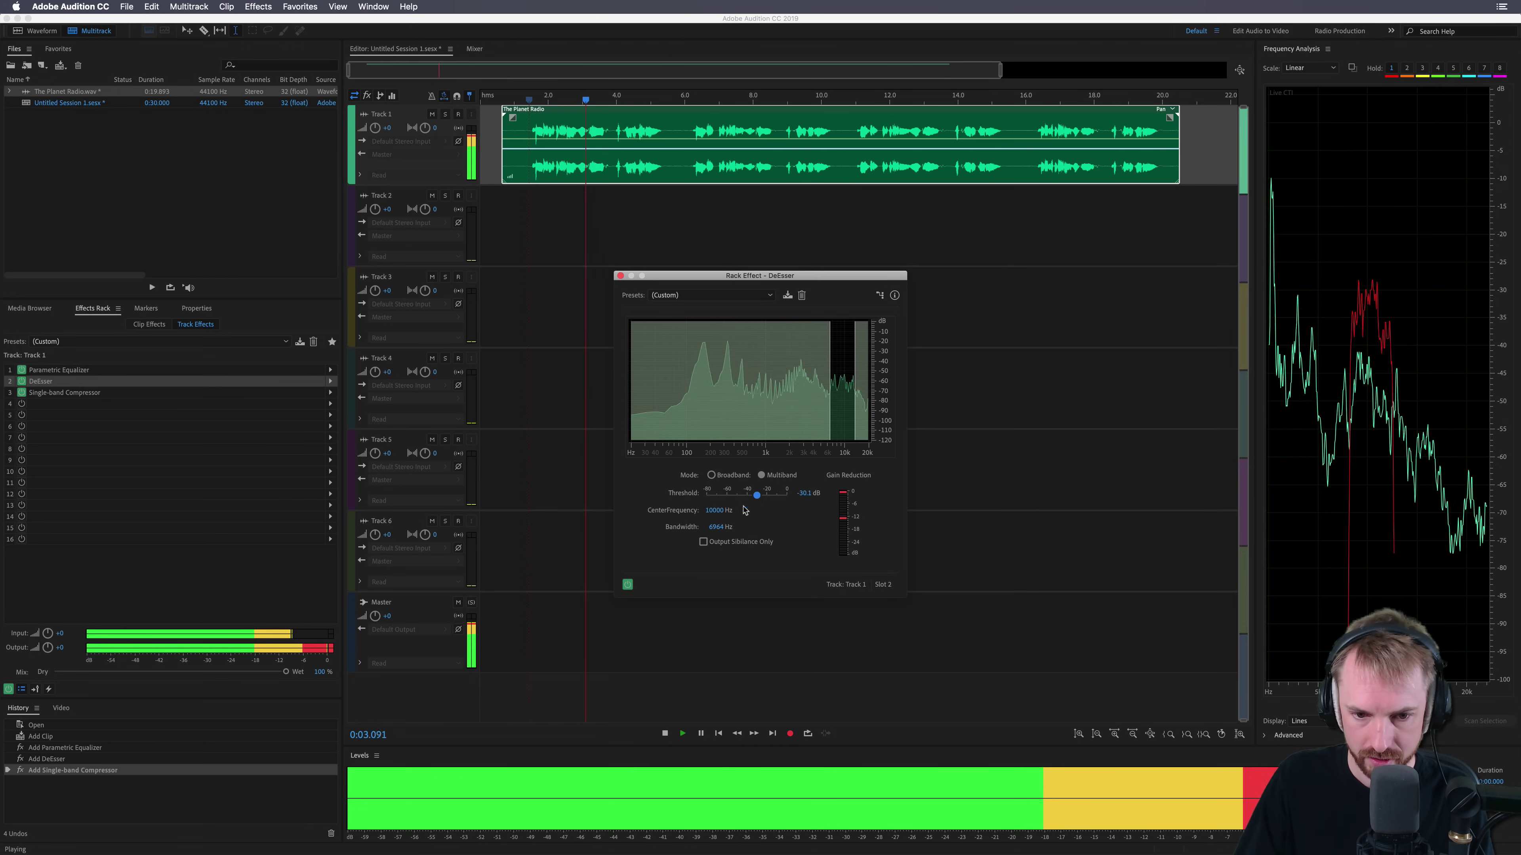
key("space")
Step: Set the DeEsser bandwidth to 7500 Hz, preview it, then open the compressor settings
mouse_move(716, 526)
left_mouse_down()
mouse_move(713, 542)
mouse_move(723, 526)
left_mouse_up()
key("space")
key("space")
key("space")
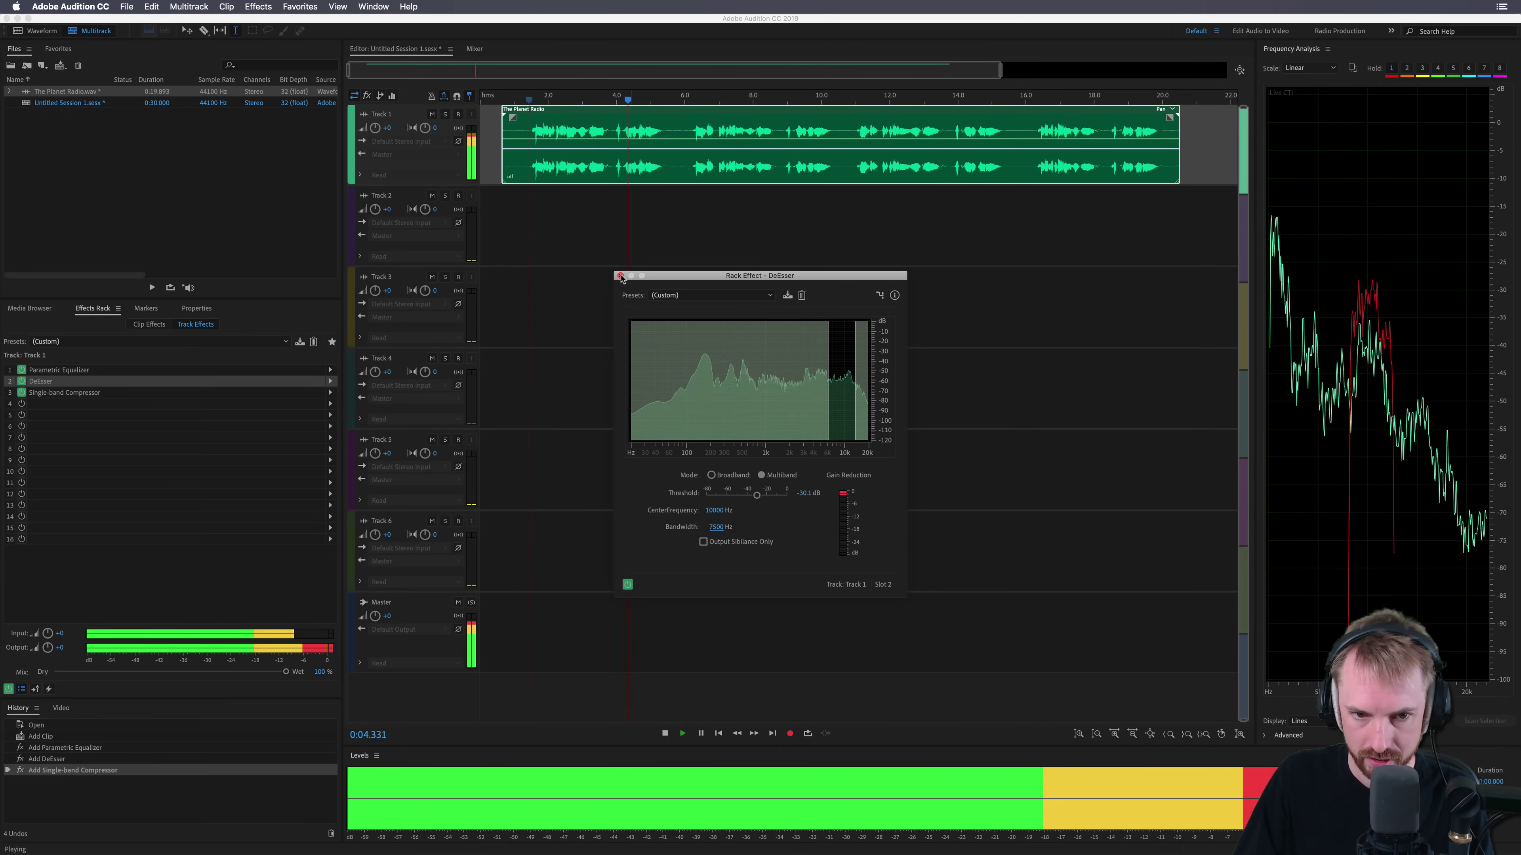
key("space")
double_click(308, 392)
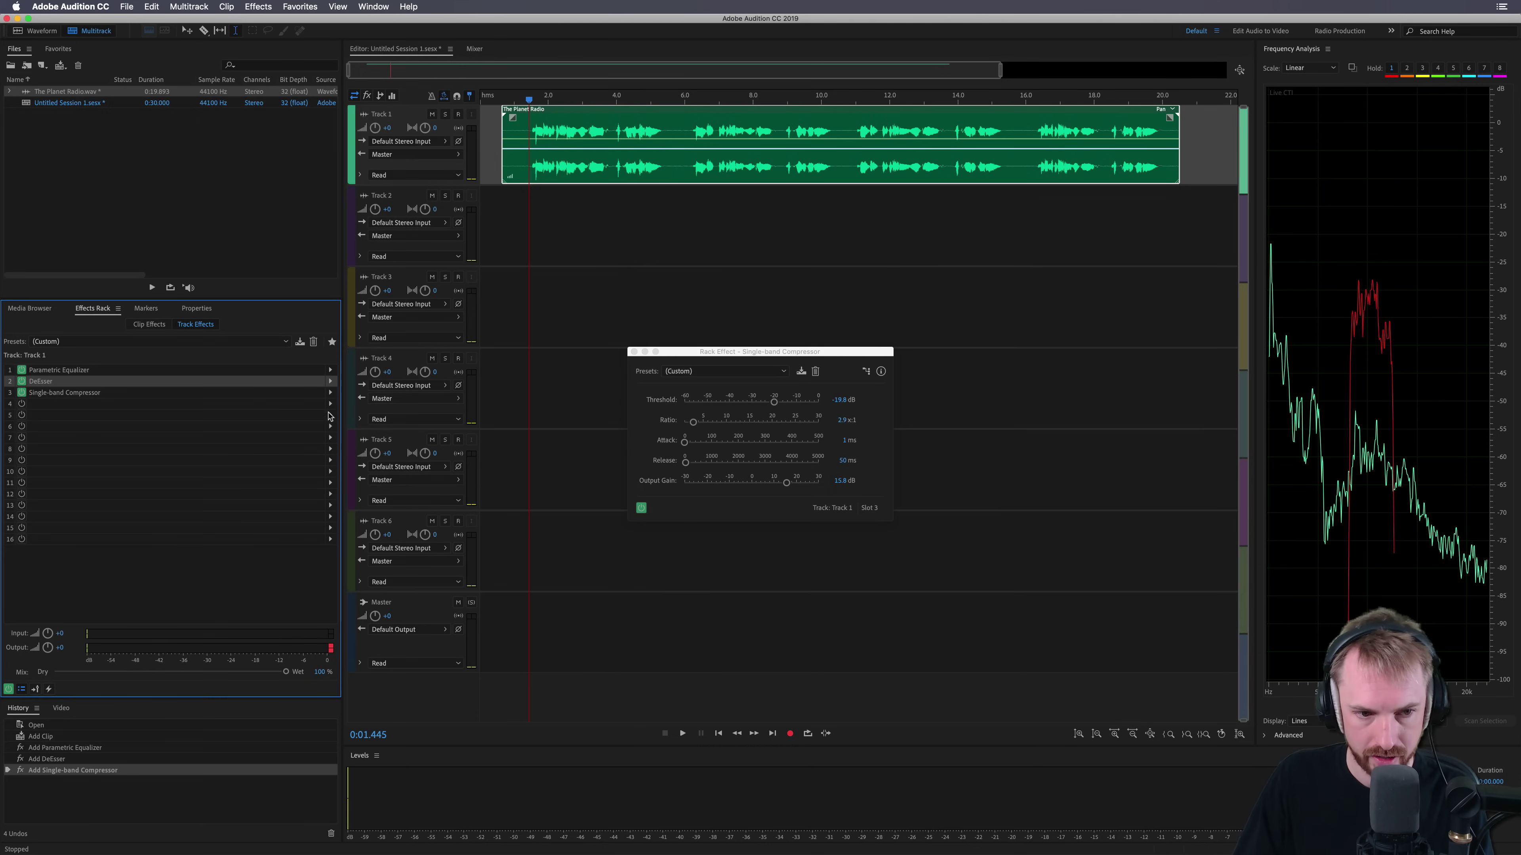
Step: Close the Single-band Compressor settings and preview the session playback
left_click(634, 352)
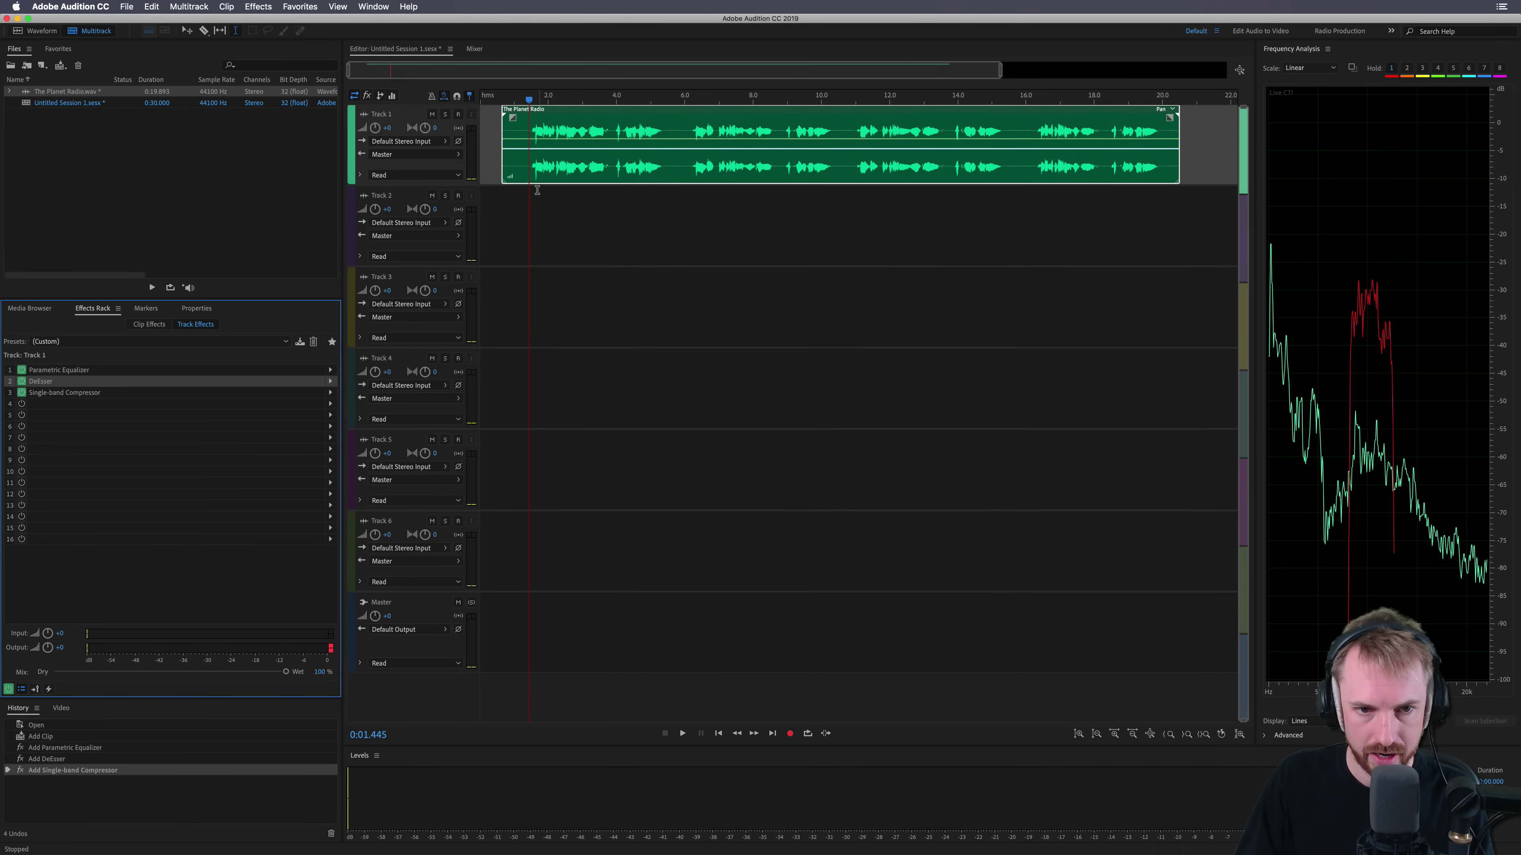
left_click(535, 162)
key("space")
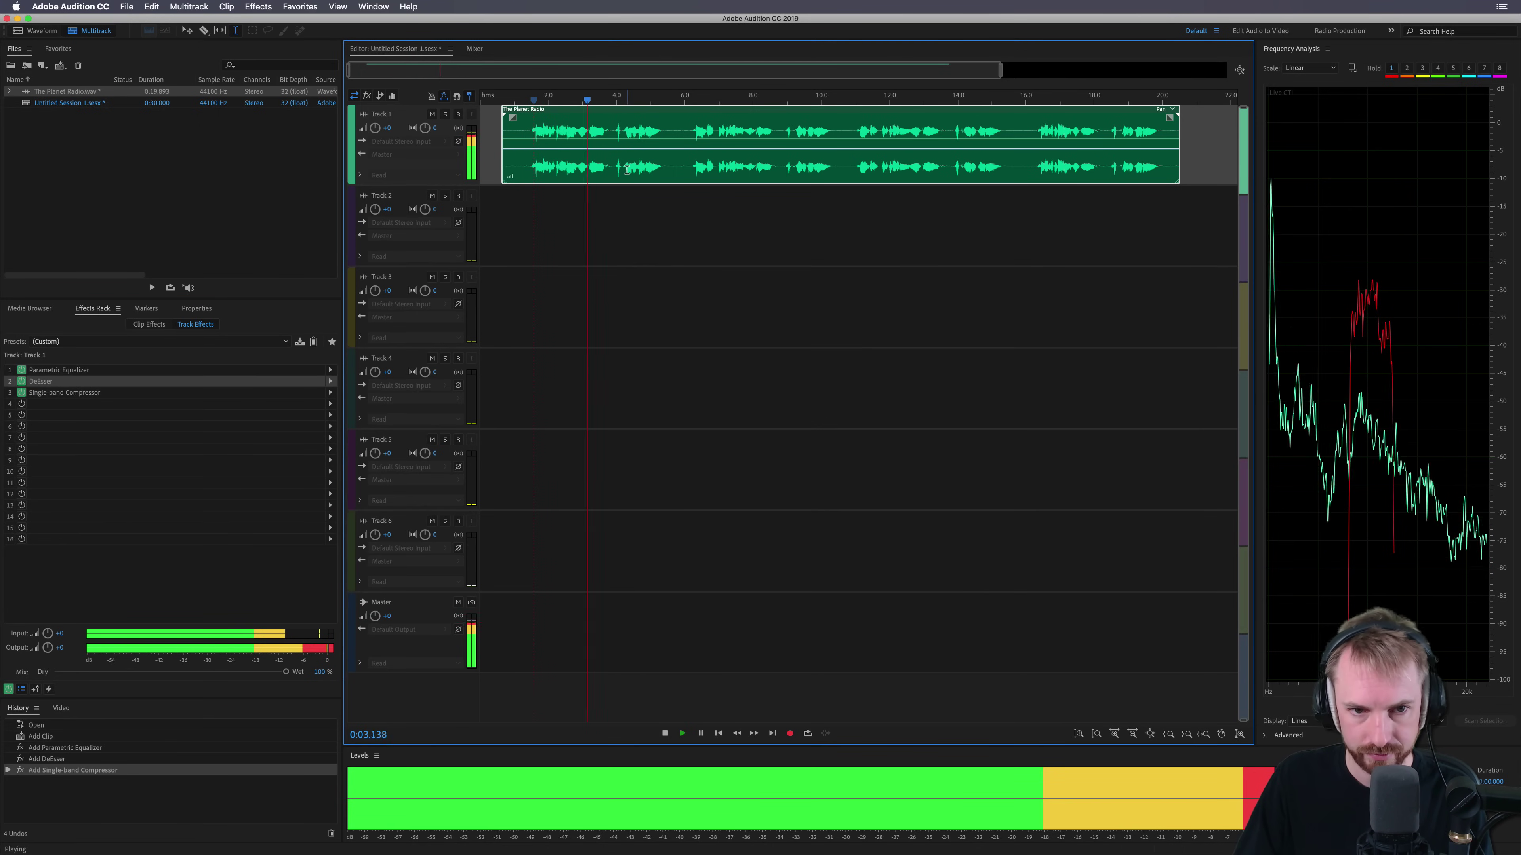
key("space")
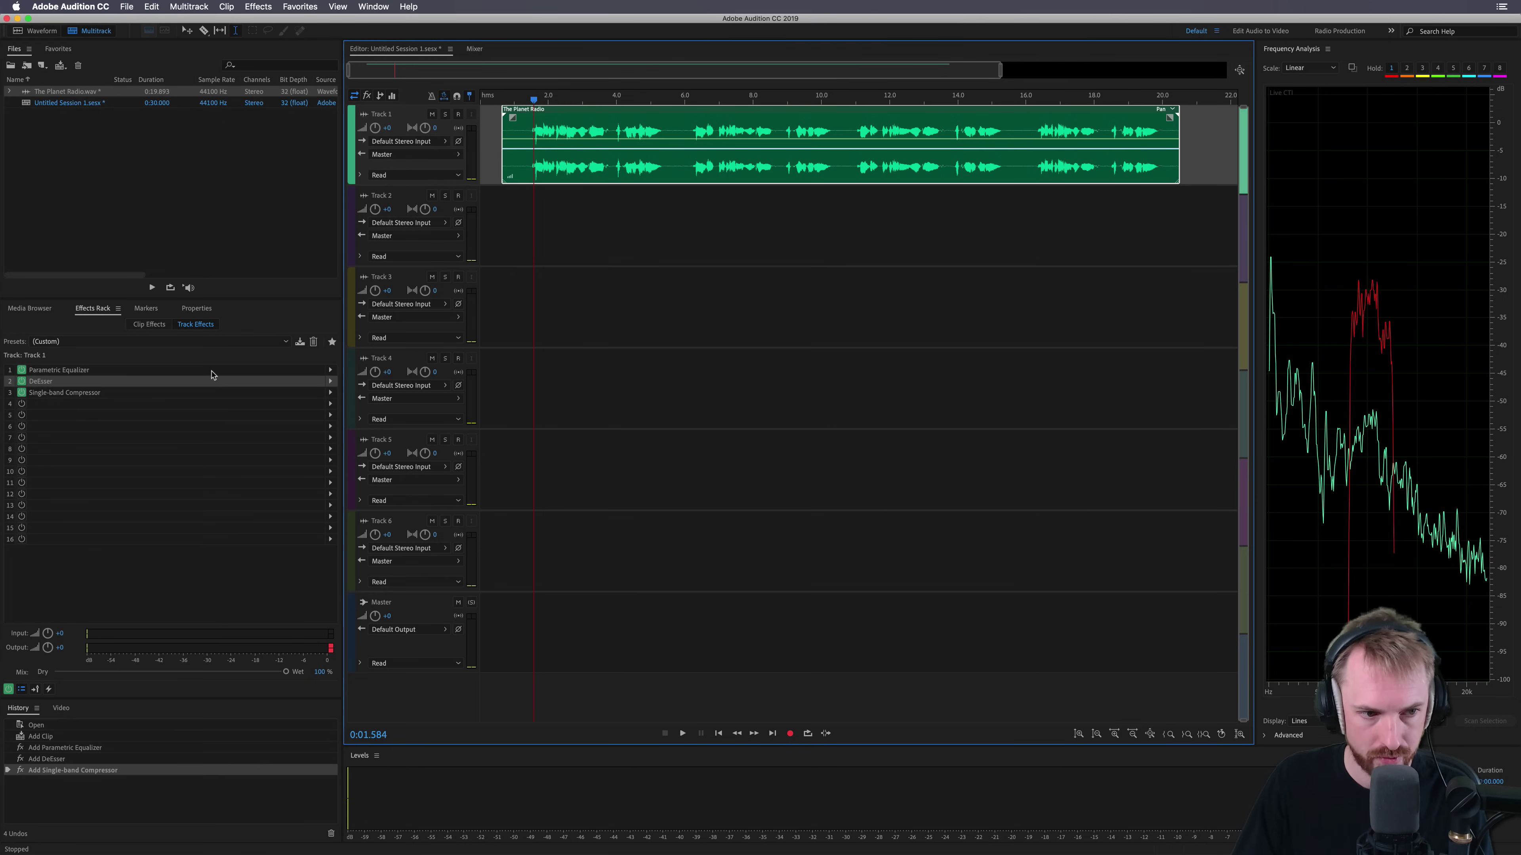
Step: Add Guitar Suite to Track 1's fourth effect slot, then close its settings
left_click(330, 405)
mouse_move(455, 512)
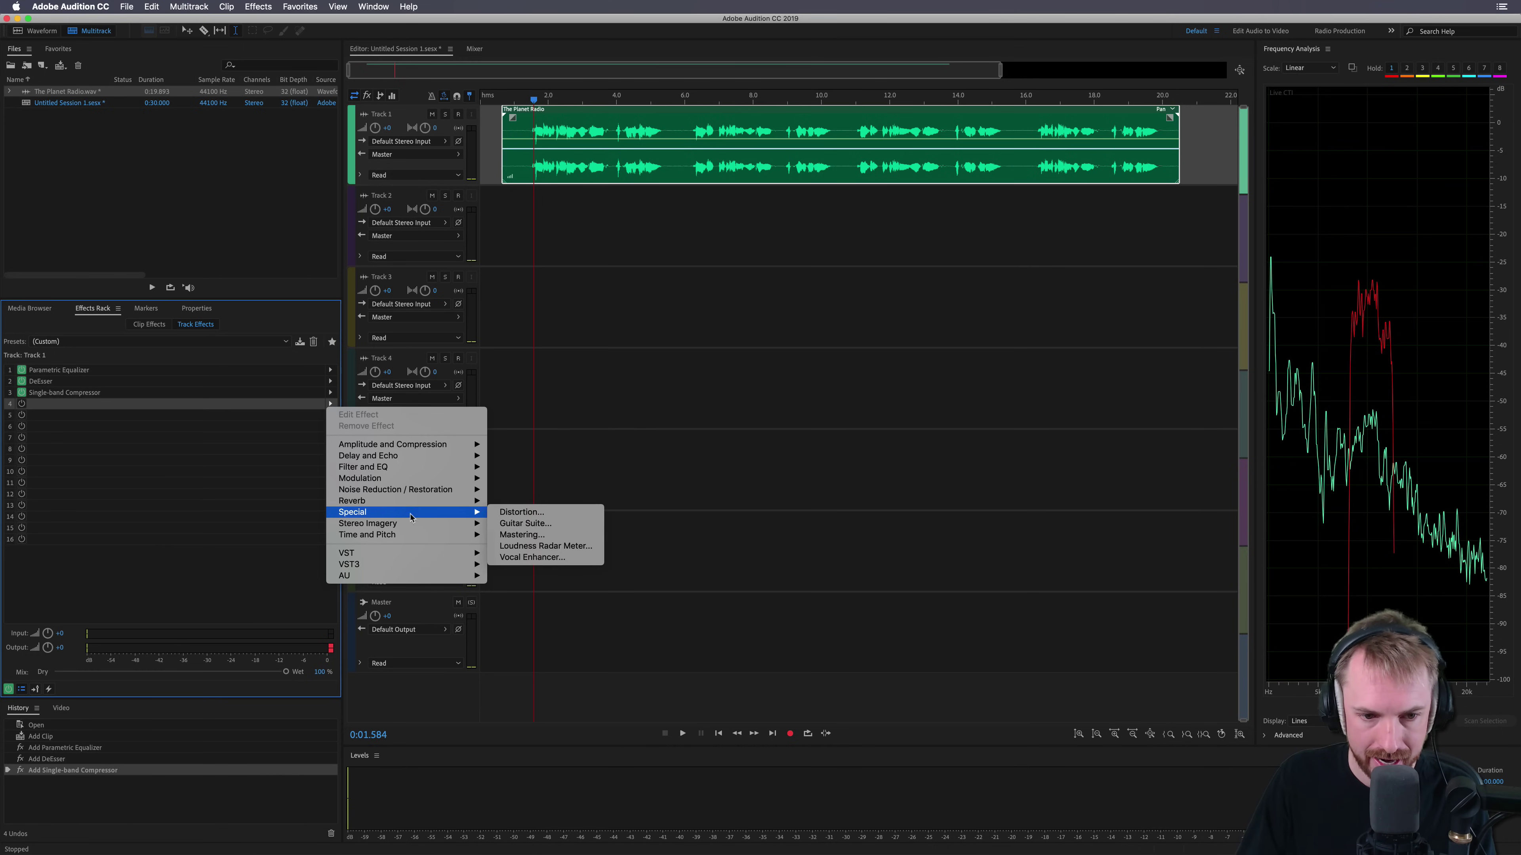
left_click(572, 524)
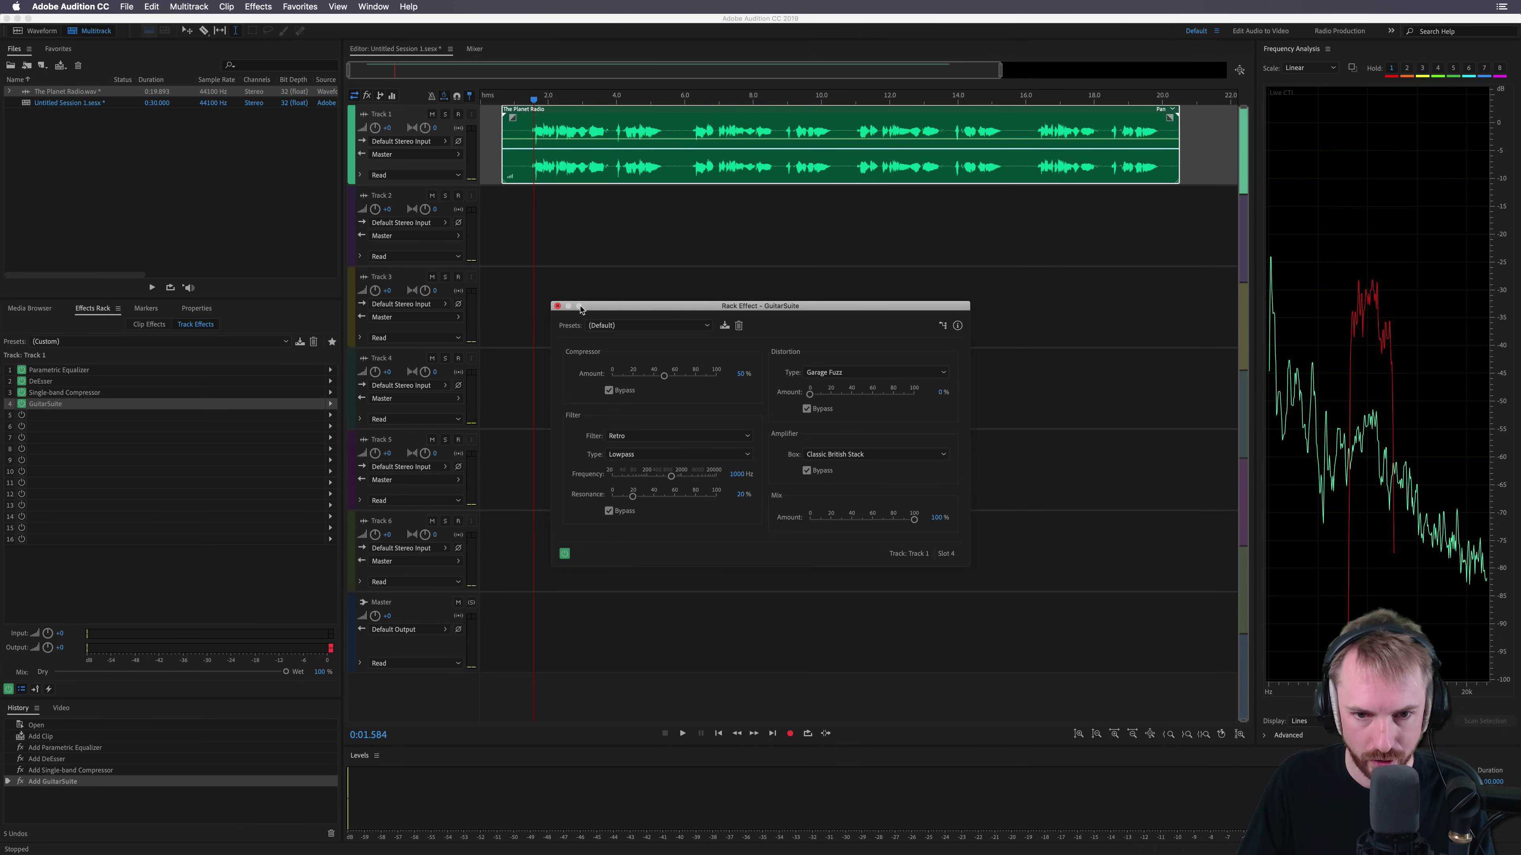
left_click(557, 306)
Step: Swap slot four's effect for Mastering and load its (Default) preset
left_click(330, 404)
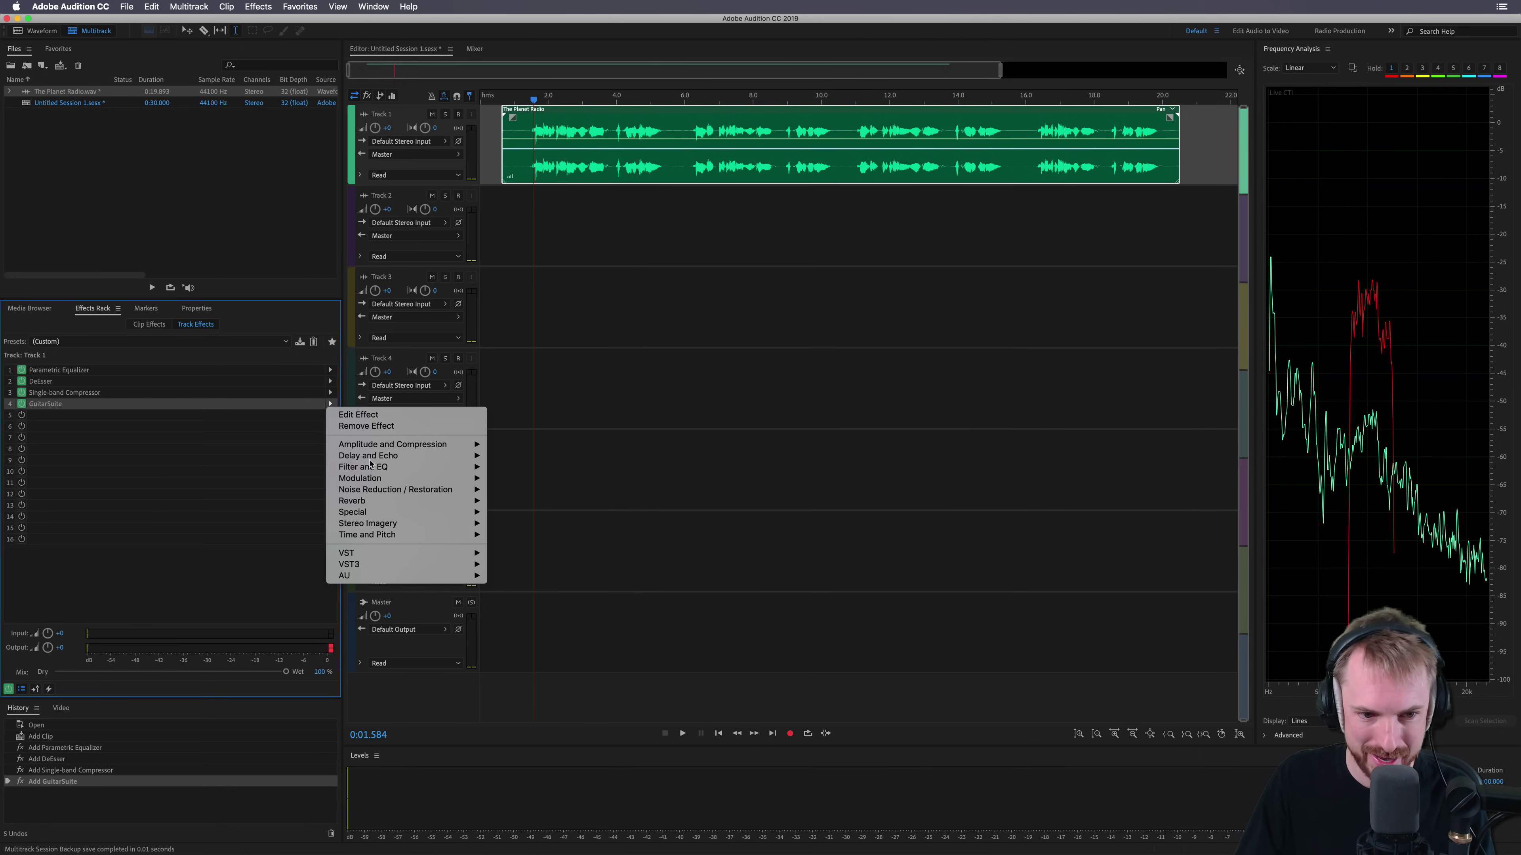
mouse_move(470, 512)
left_click(518, 535)
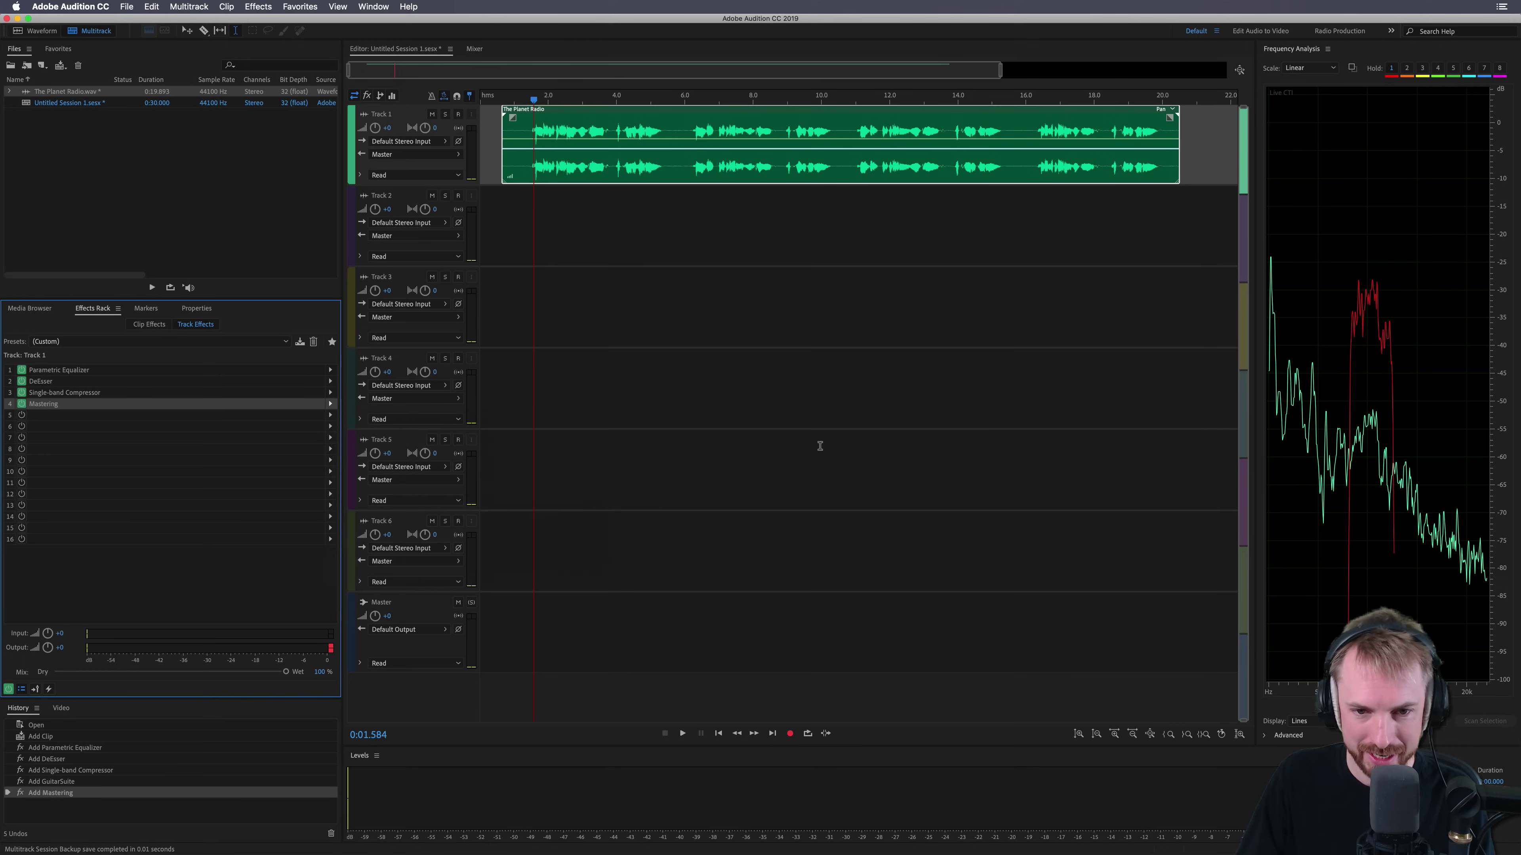
left_click(607, 319)
left_click(609, 334)
Step: Preview the Mastering effect, then apply the Subtle Clarity preset
left_click(532, 166)
key("space")
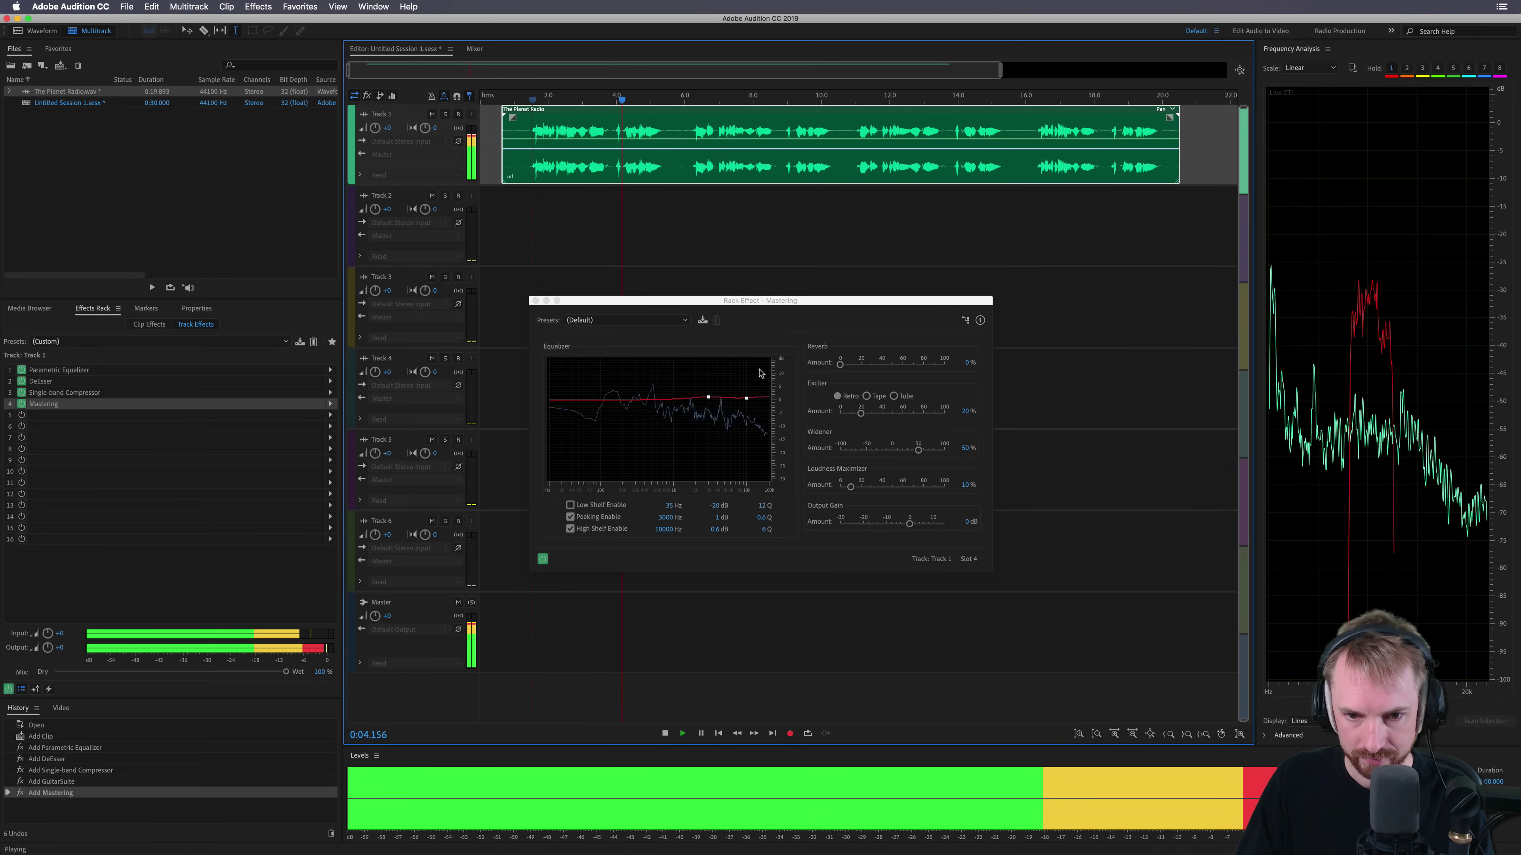
key("space")
left_click(642, 320)
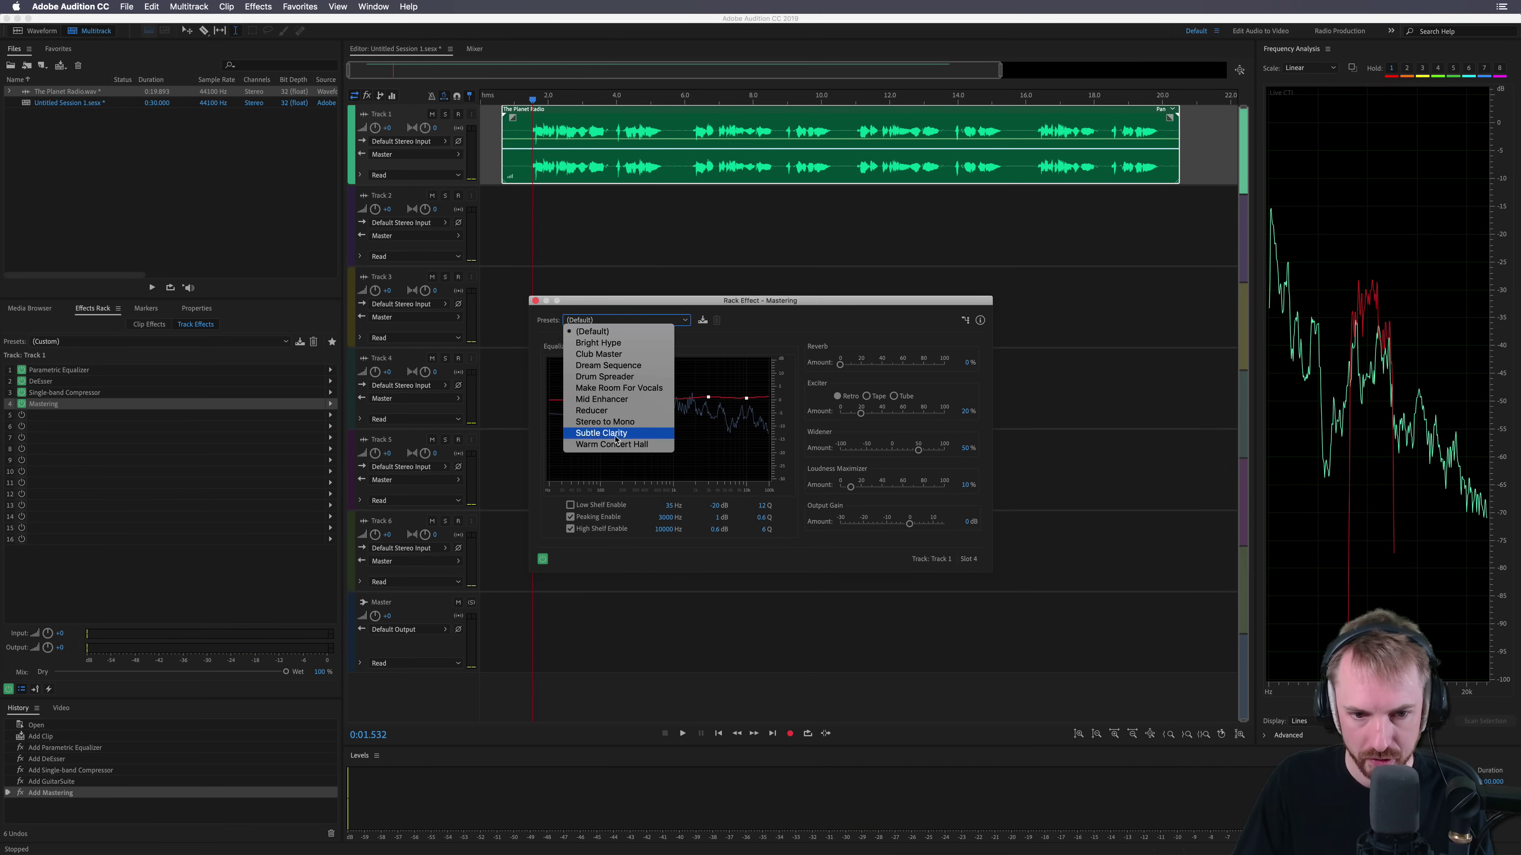
left_click(599, 432)
Step: Turn Reverb, Exciter, Widener and Loudness Maximizer amounts down to 0%
left_click_drag(860, 371, 786, 367)
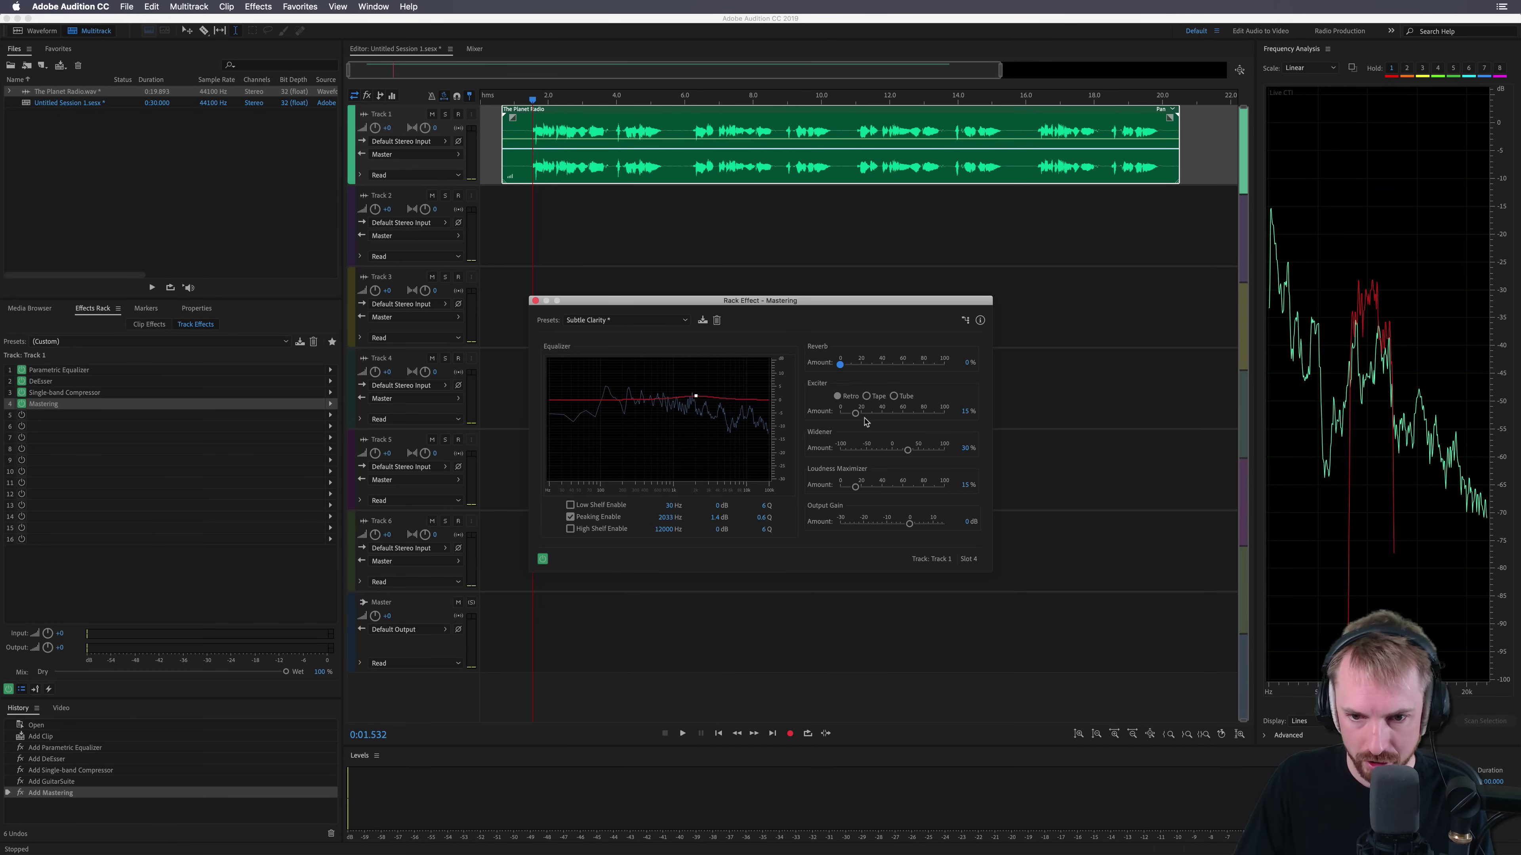
left_click_drag(855, 414, 782, 417)
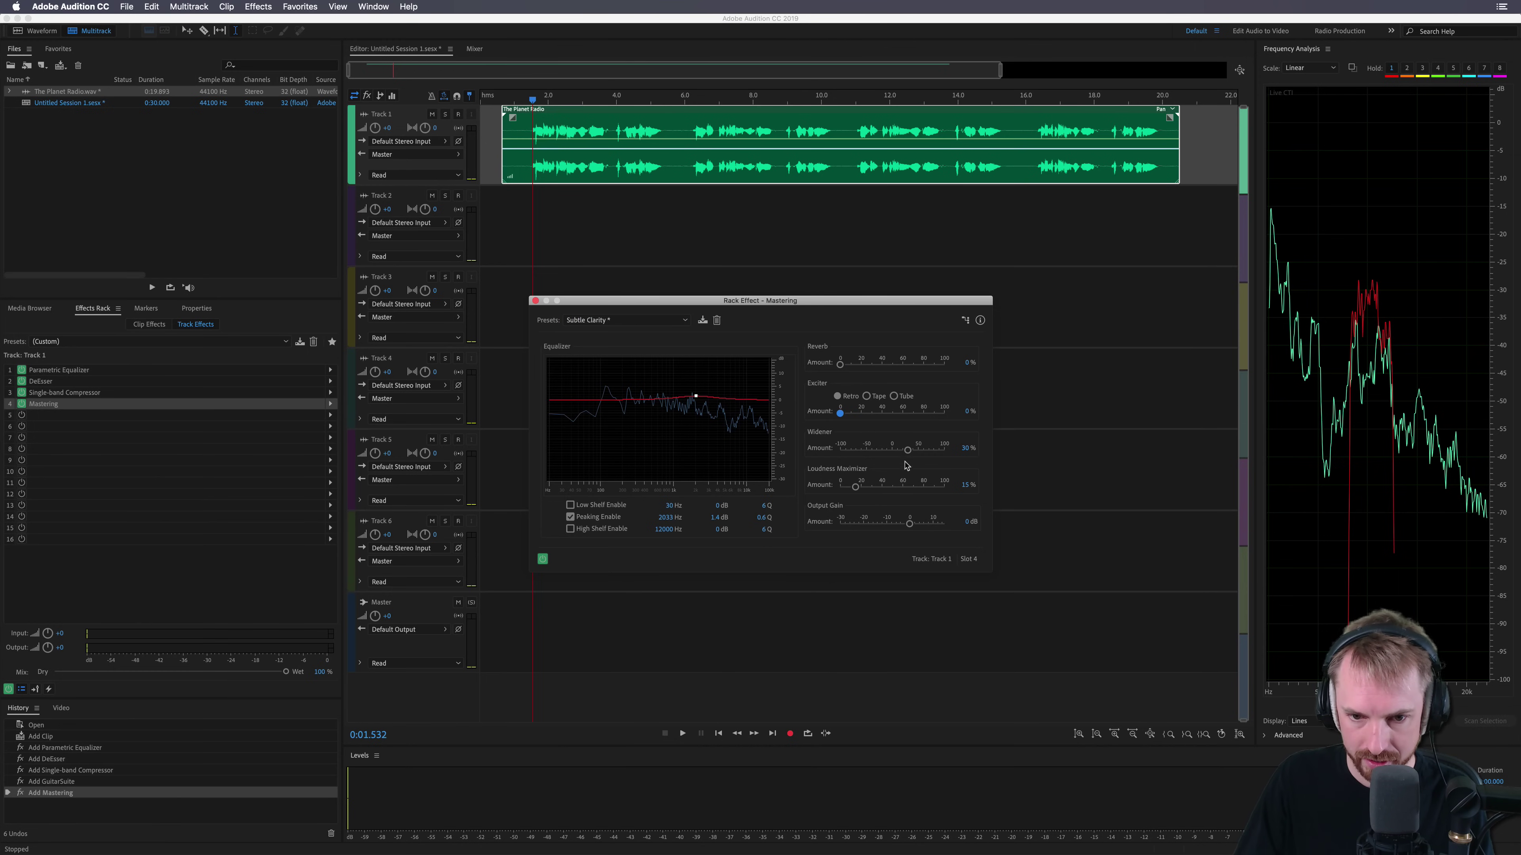
left_click(961, 449)
type("1")
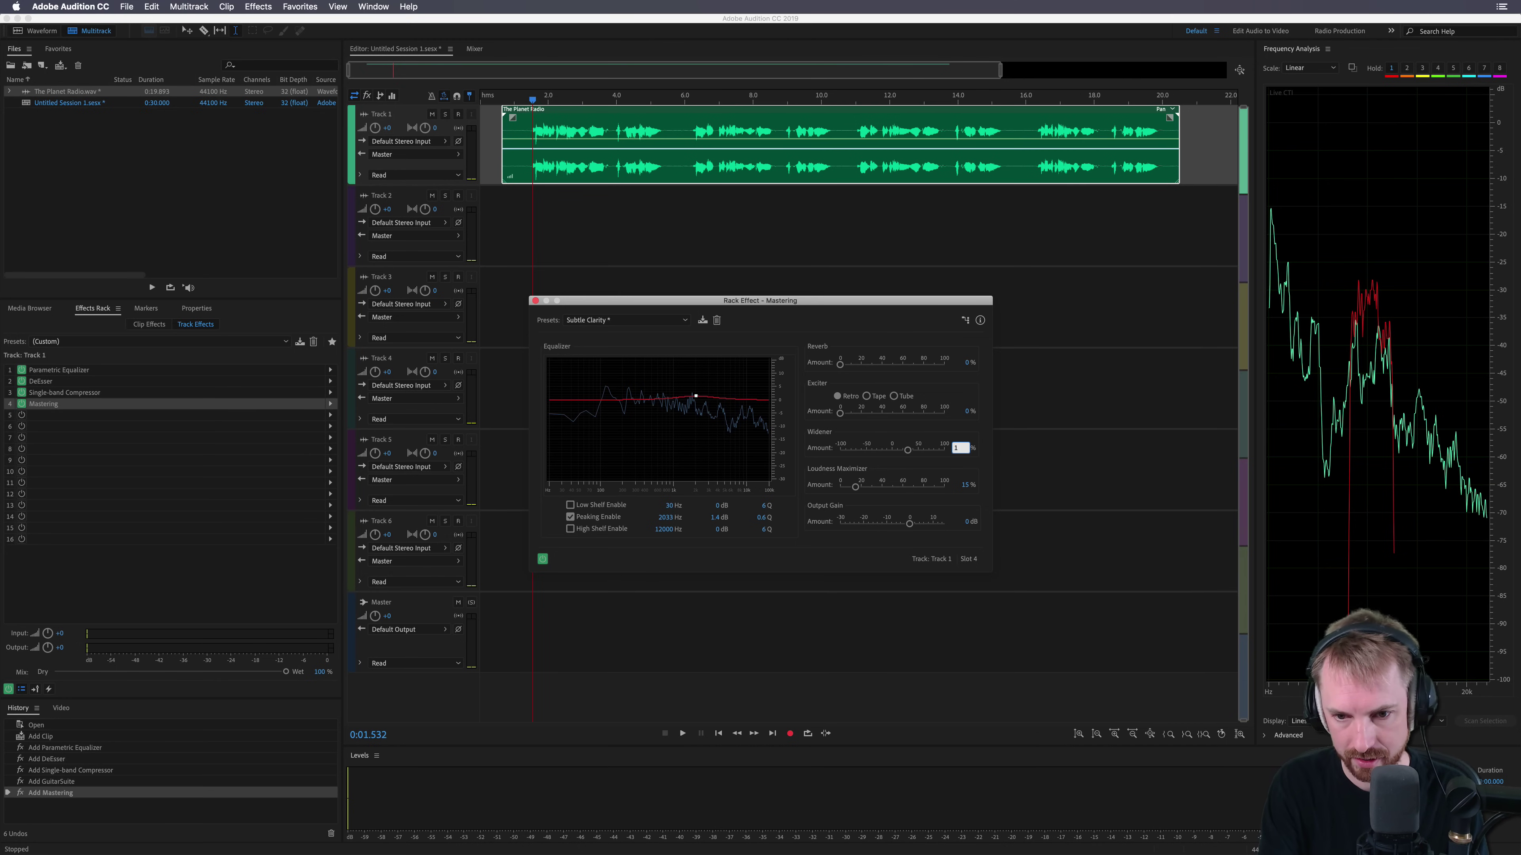
key("Return")
left_click_drag(855, 487, 797, 490)
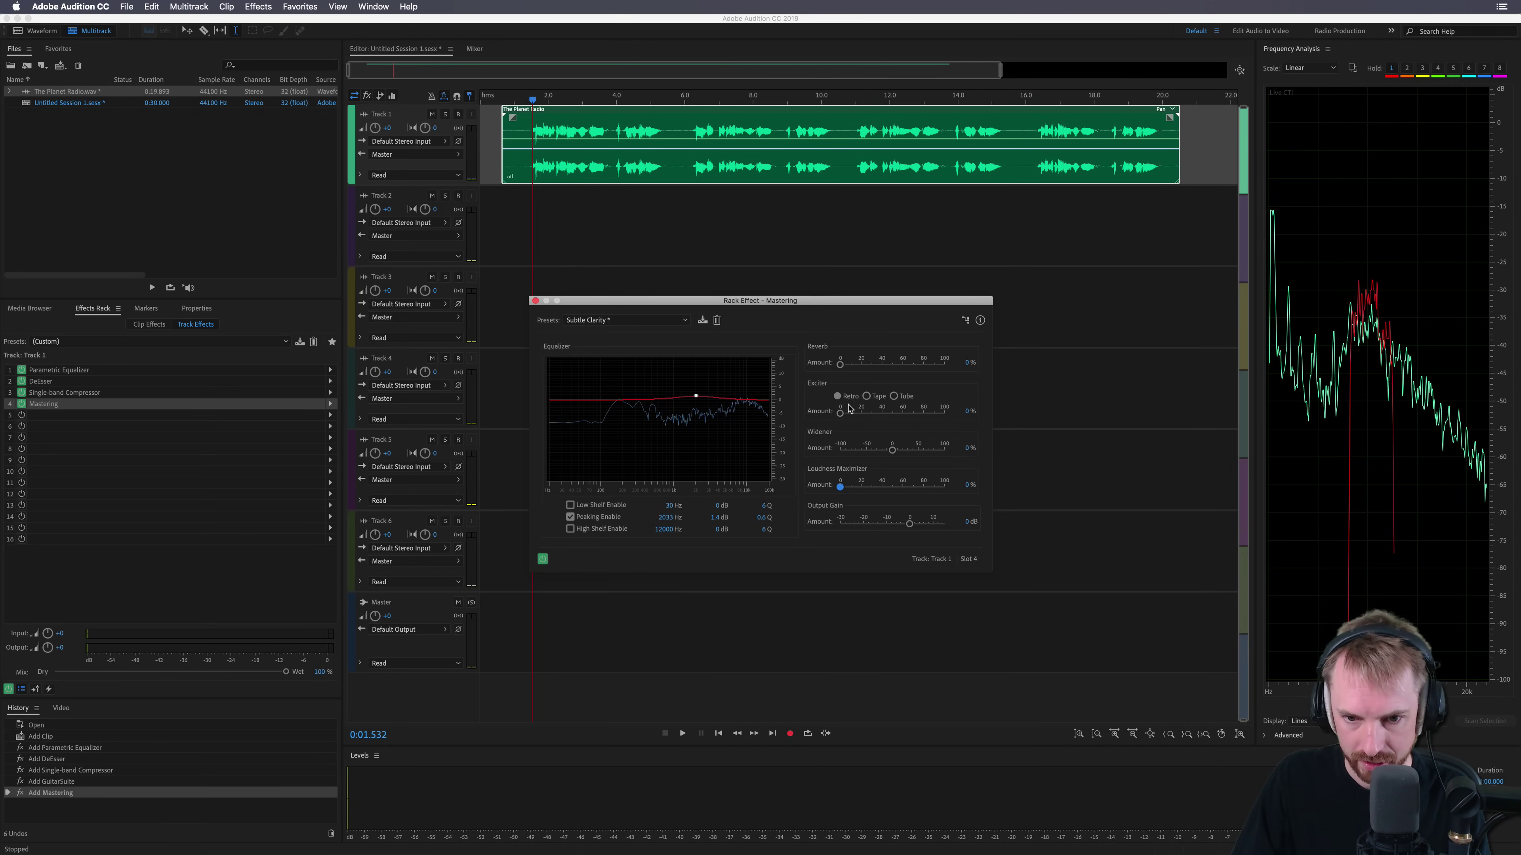
Step: Raise the Exciter to about 16% in Tape mode and Loudness Maximizer to 19%
mouse_move(841, 413)
left_mouse_down()
mouse_move(882, 418)
mouse_move(854, 414)
left_mouse_up()
key("space")
left_click(866, 396)
key("space")
key("space")
key("space")
left_click_drag(840, 487, 853, 487)
key("space")
Step: Lower the high shelf to about -3.1 dB near 8.6 kHz, preview, and close Mastering
key("space")
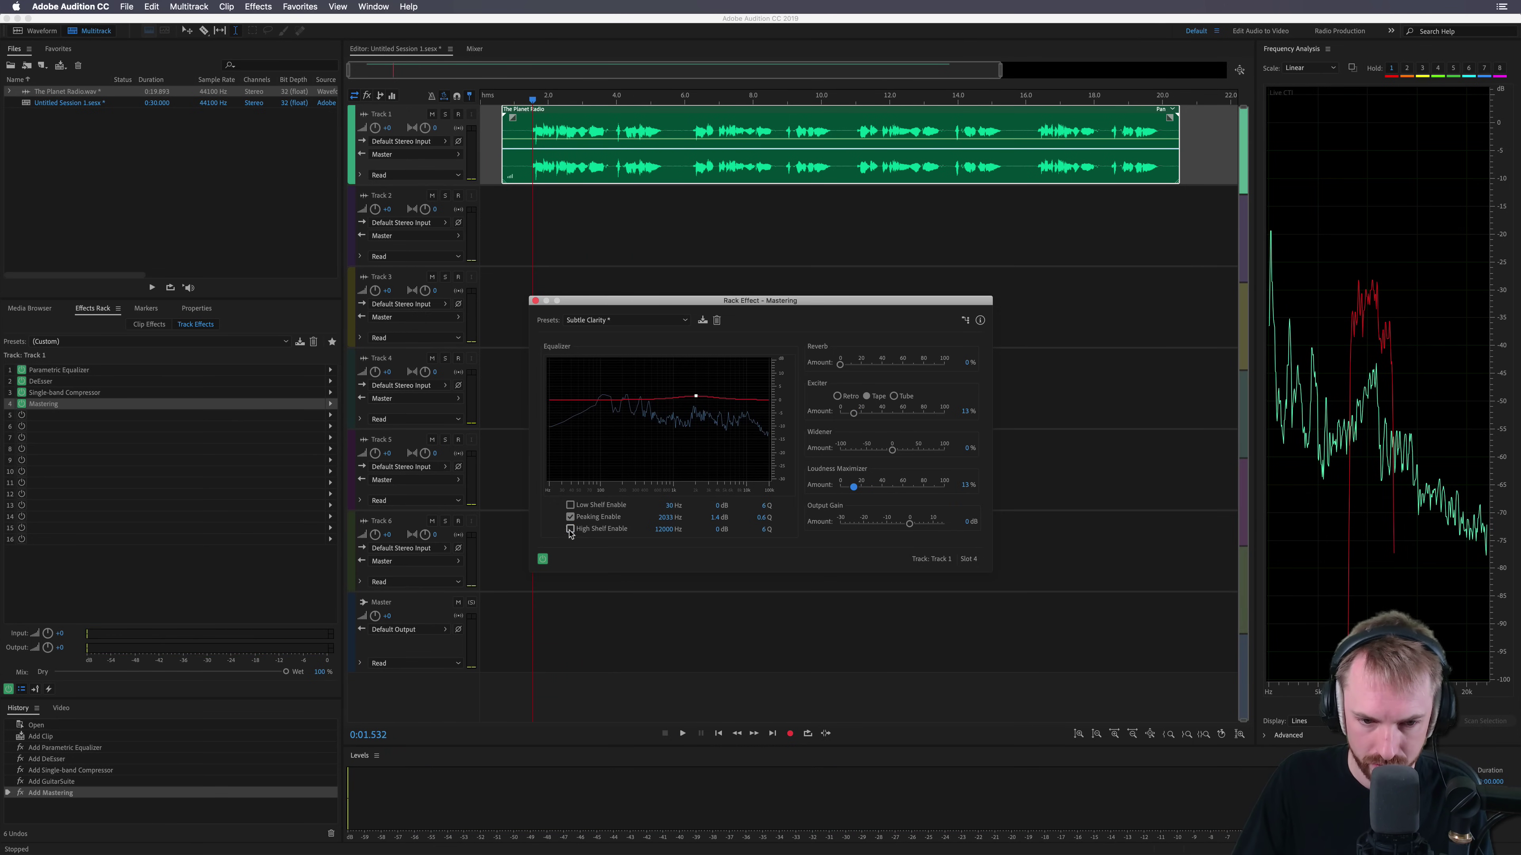
mouse_move(753, 402)
left_mouse_down()
mouse_move(716, 404)
mouse_move(742, 408)
left_mouse_up()
key("space")
key("space")
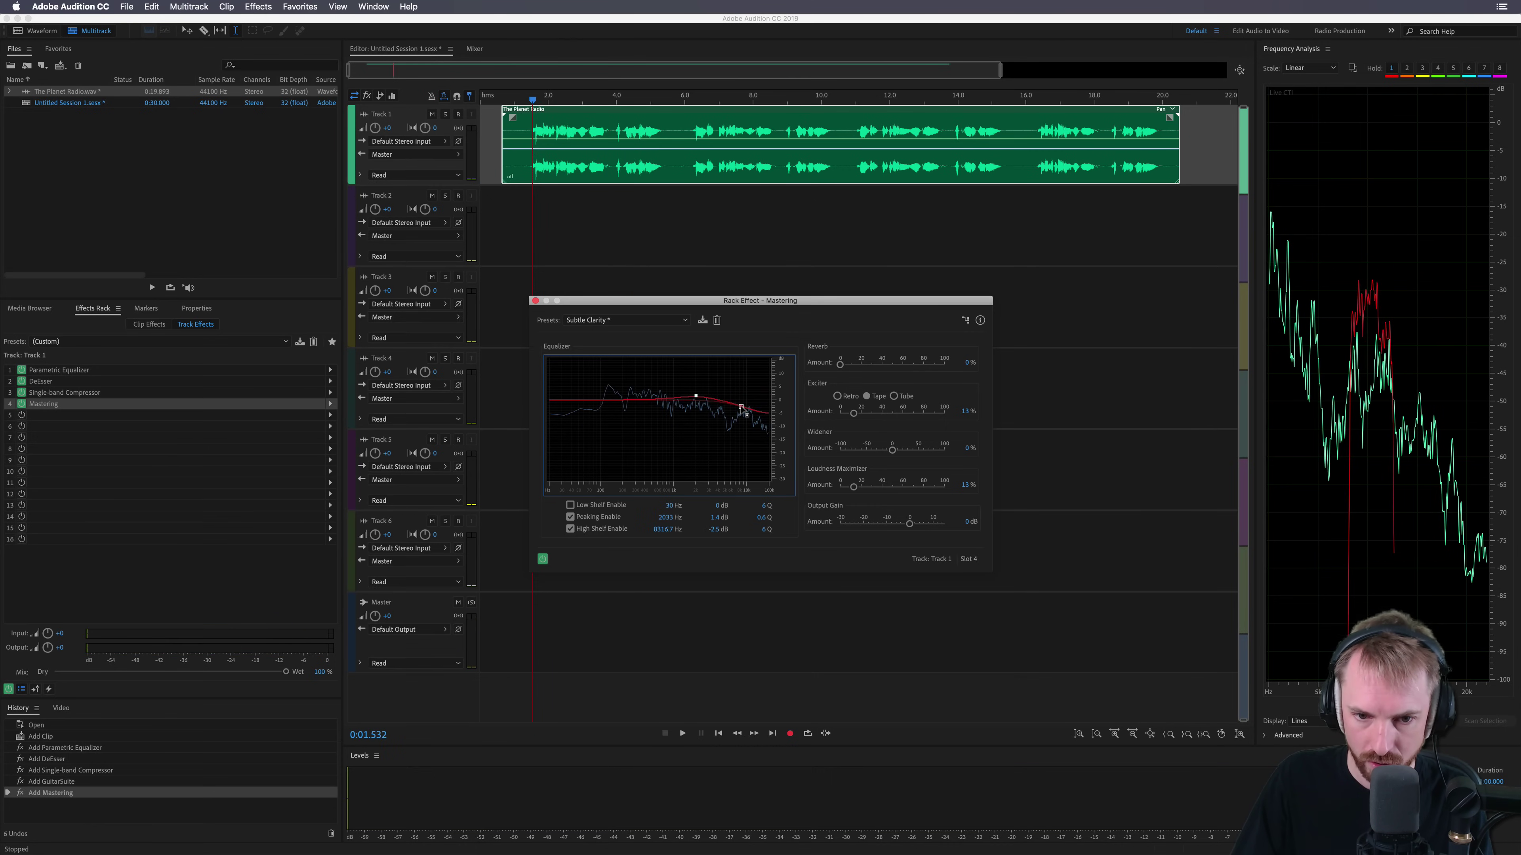
key("space")
left_click_drag(744, 408, 741, 408)
key("space")
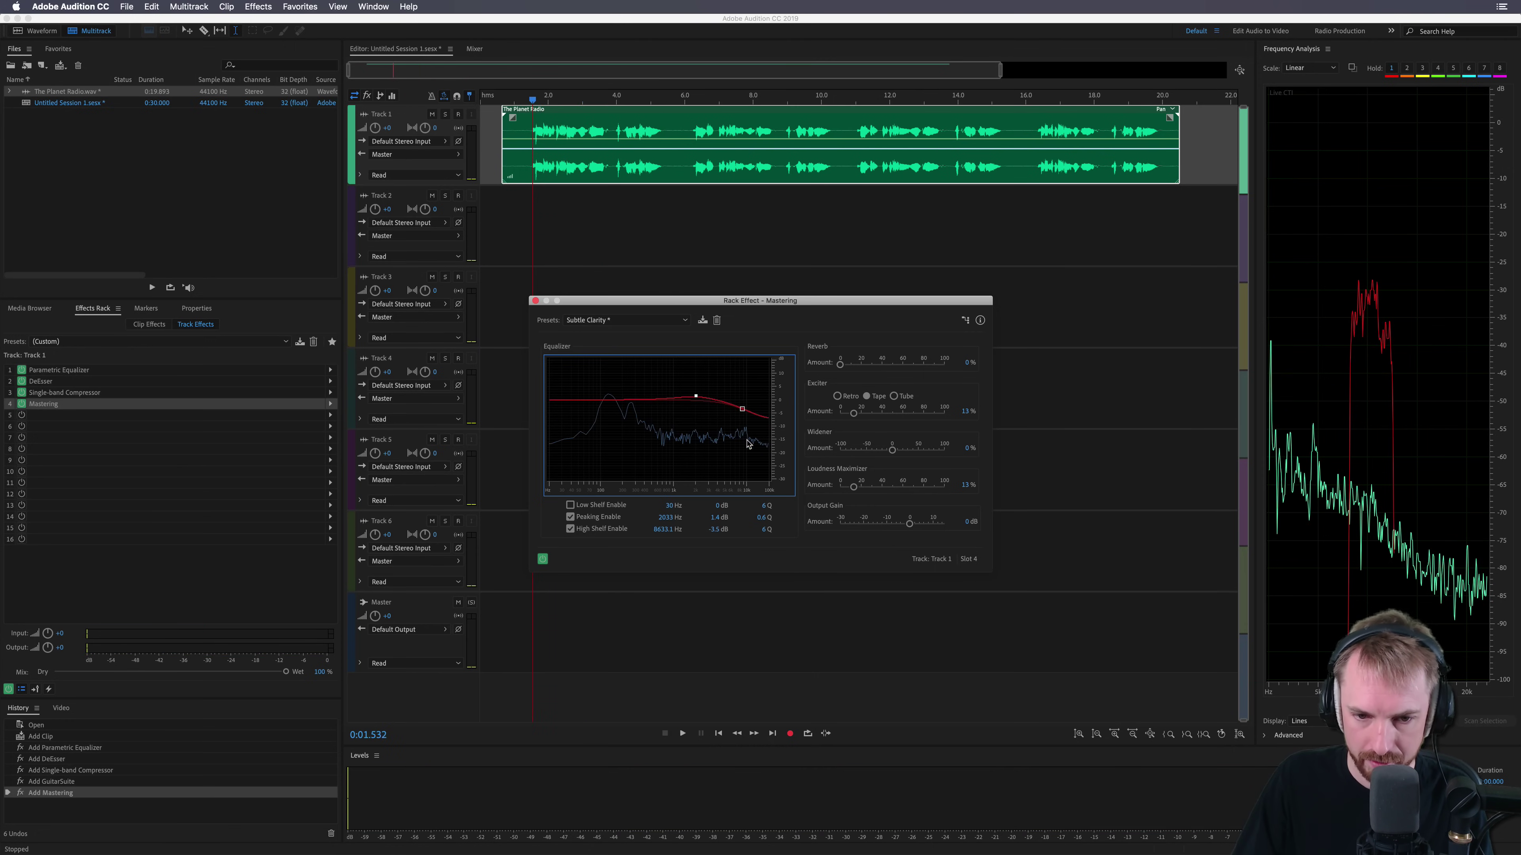
key("space")
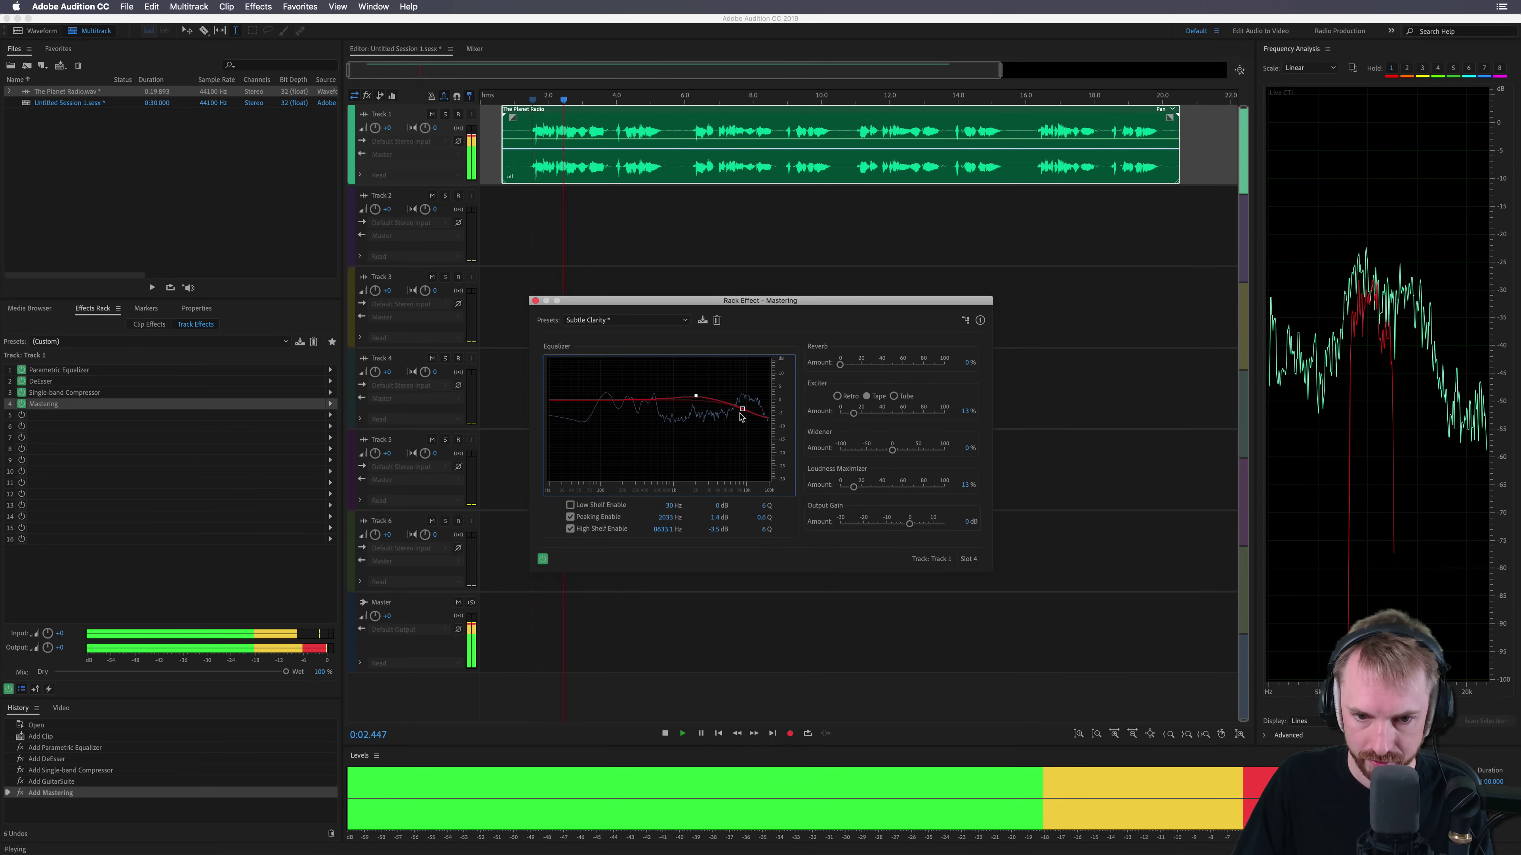
key("space")
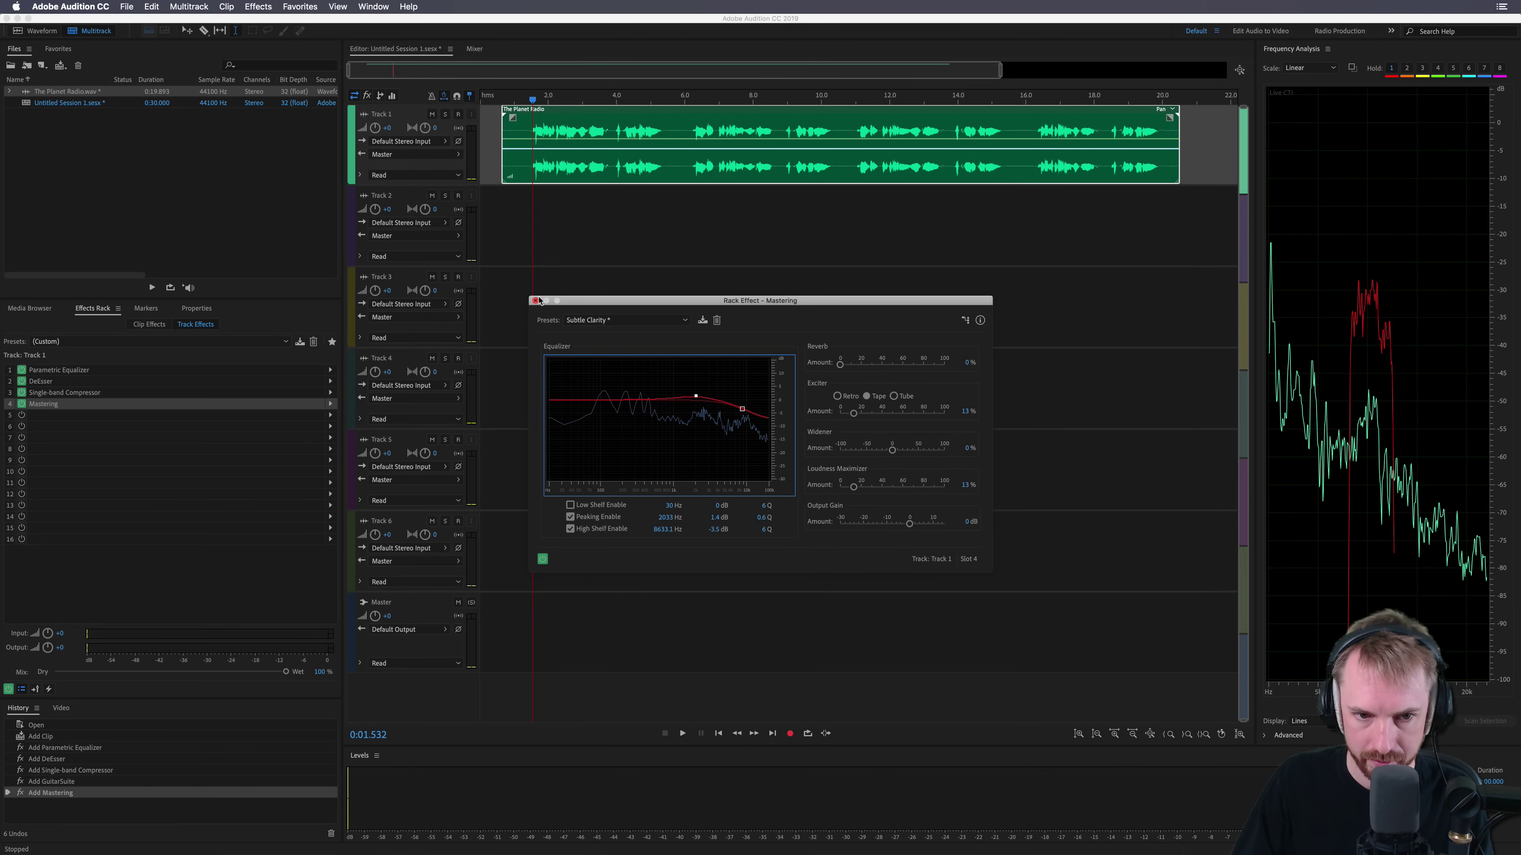
left_click(537, 301)
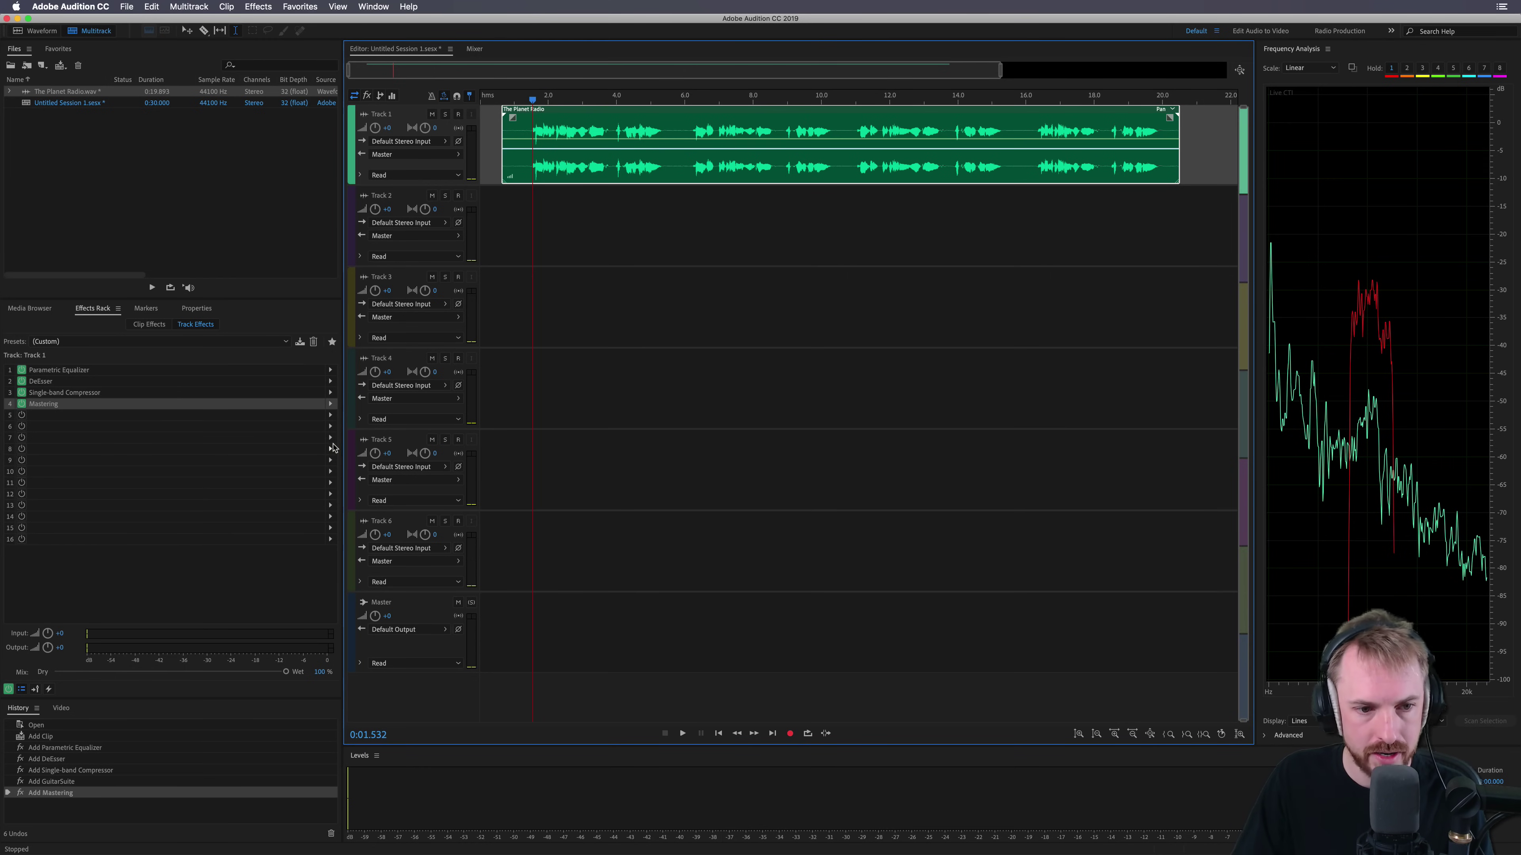
Step: Put Vocal Enhancer in Track 1's fifth slot, set it to Female, preview and close it
left_click(329, 415)
mouse_move(401, 524)
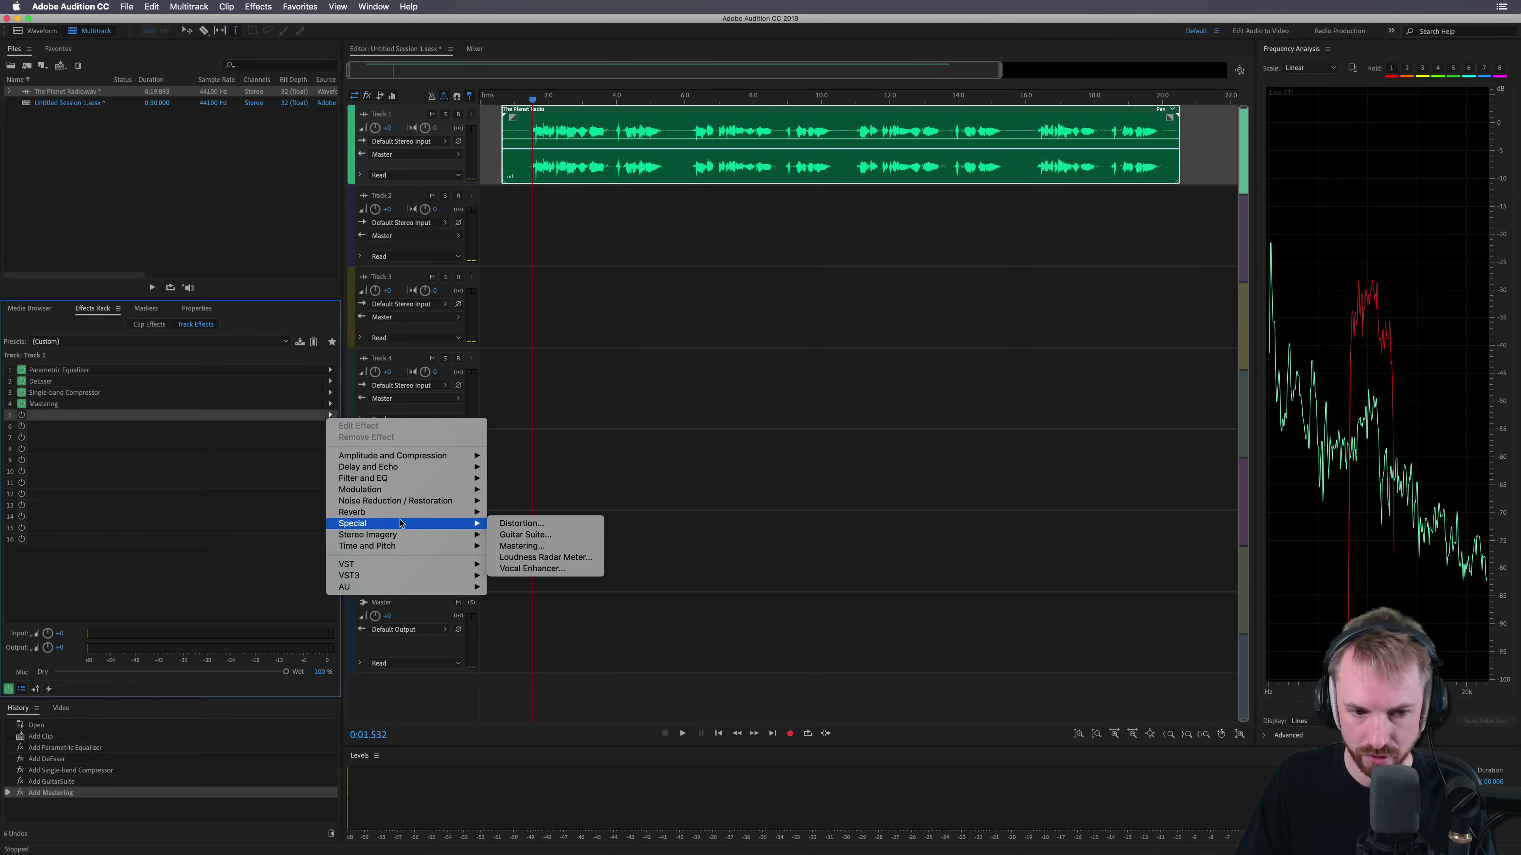
left_click(531, 568)
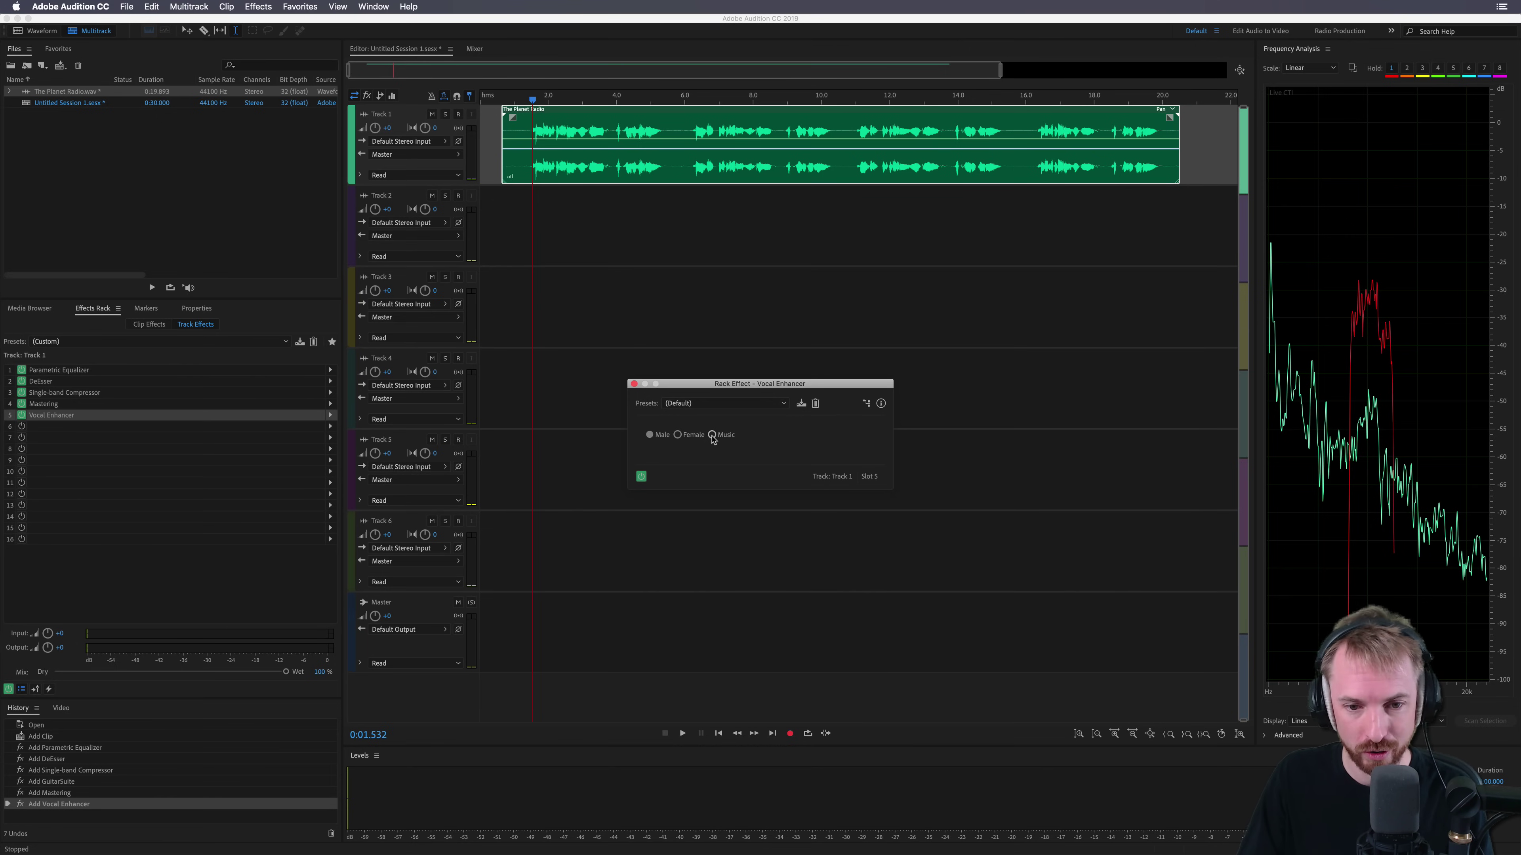
left_click(678, 435)
key("space")
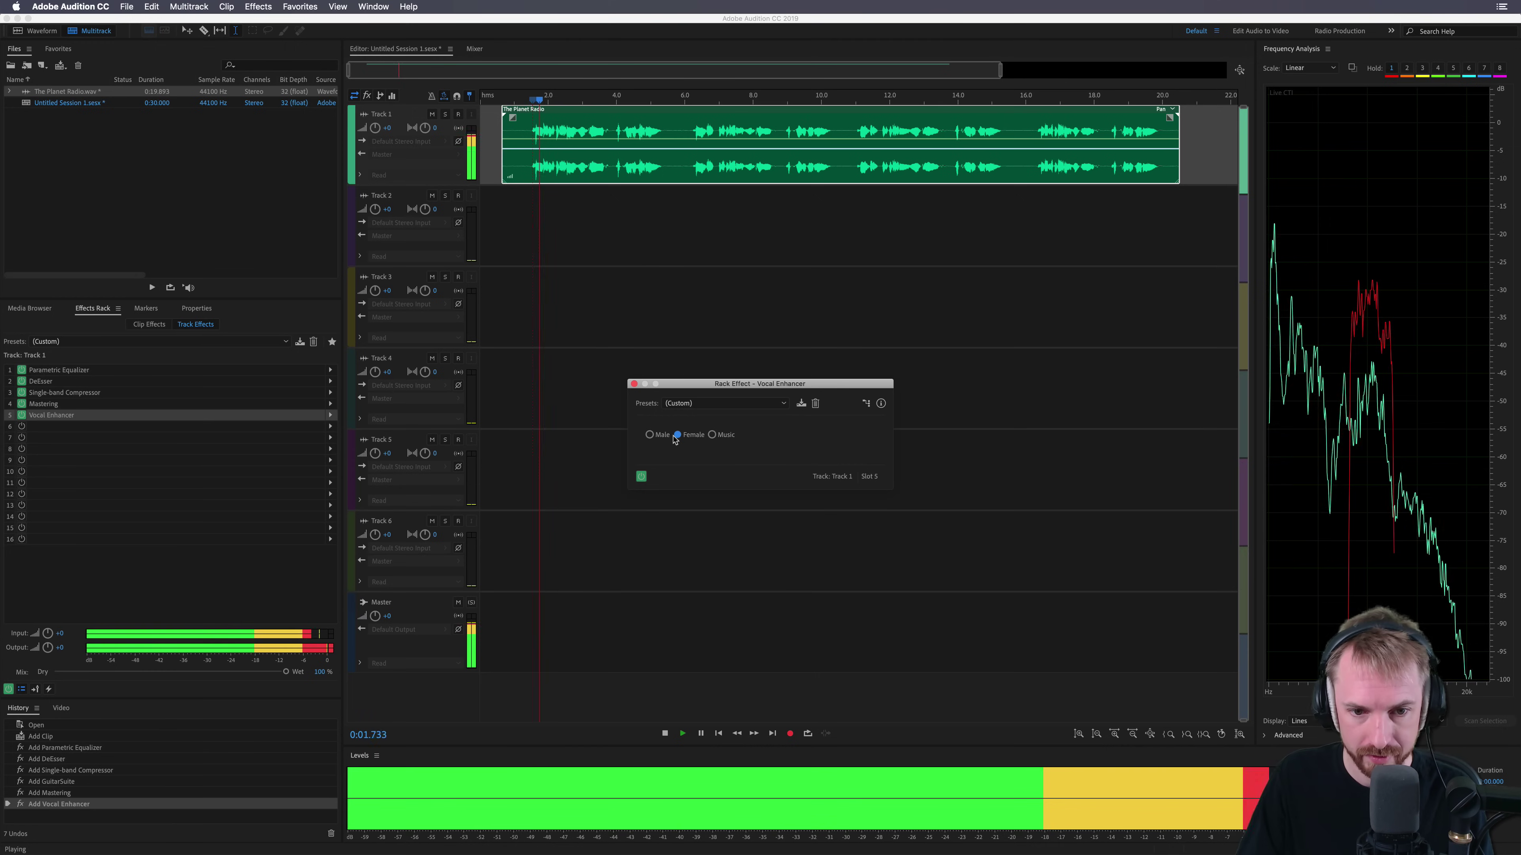
left_click(634, 384)
key("space")
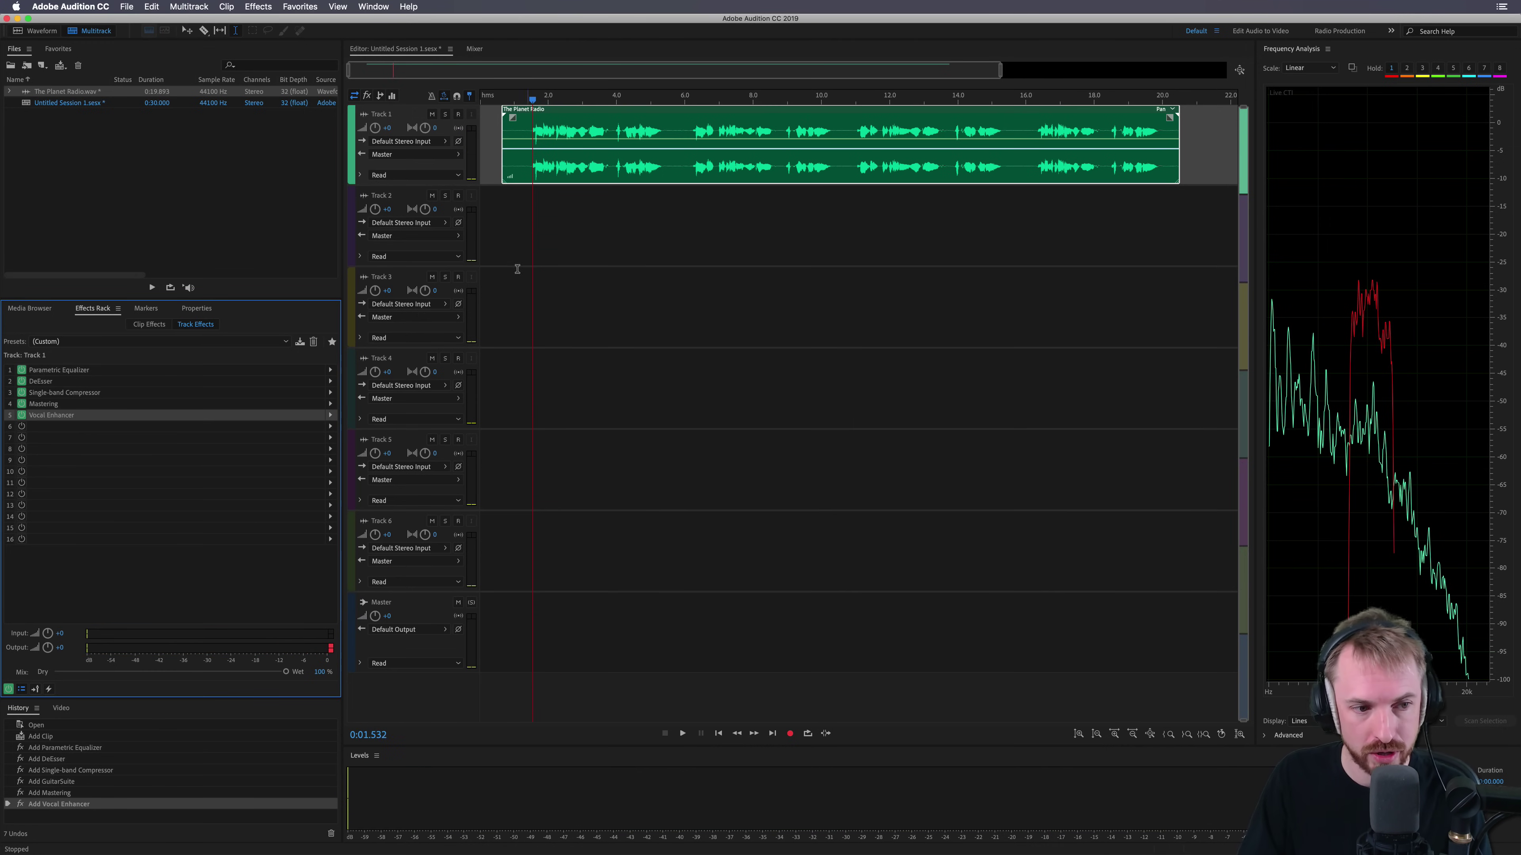
Step: Play the jingle from about 1.45 s to hear the five-effect voice chain
left_click(527, 160)
key("space")
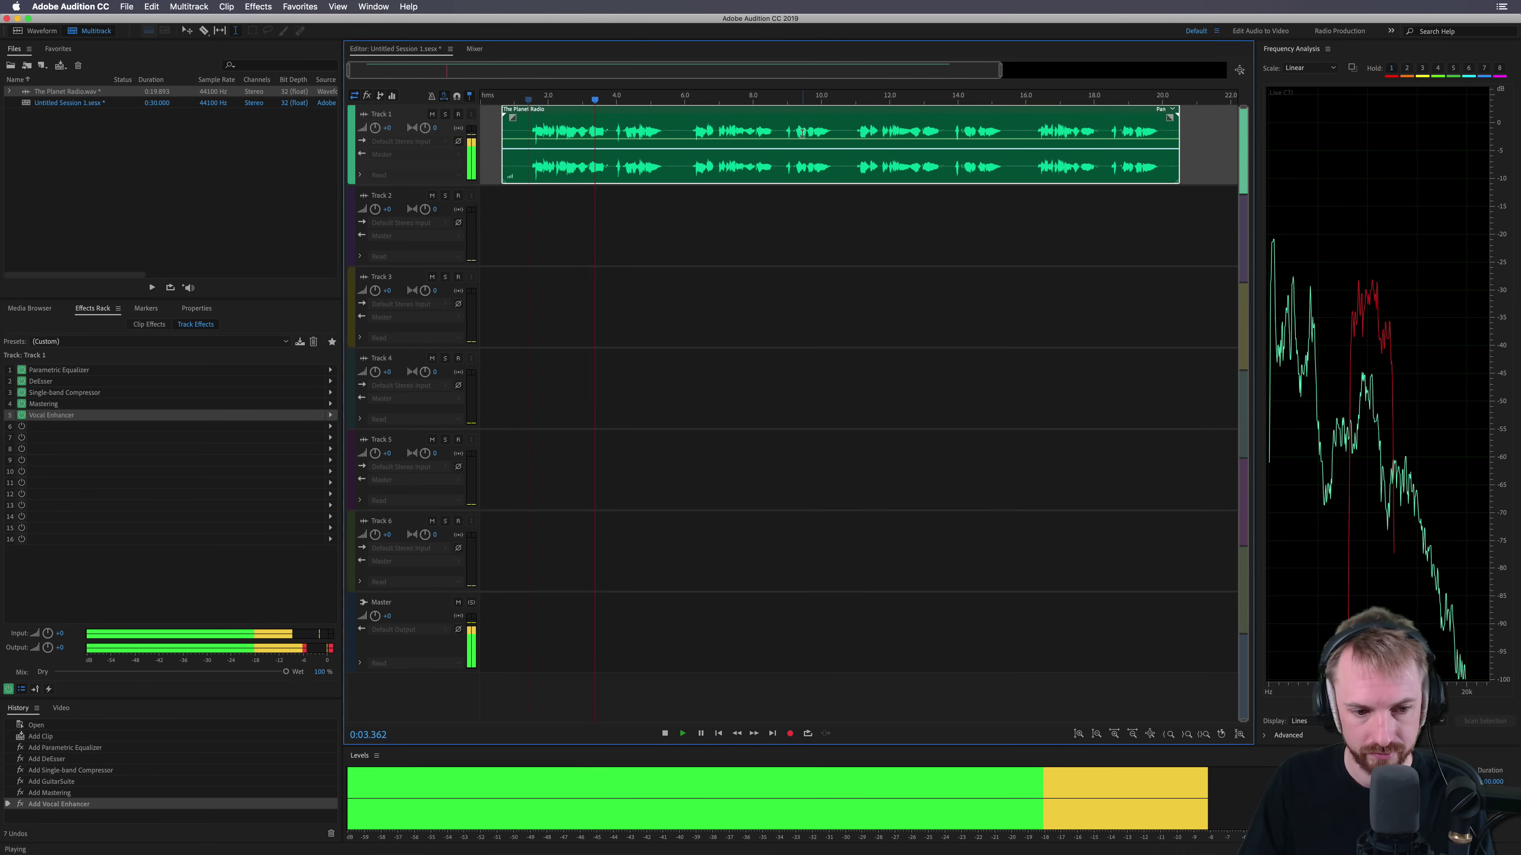
key("space")
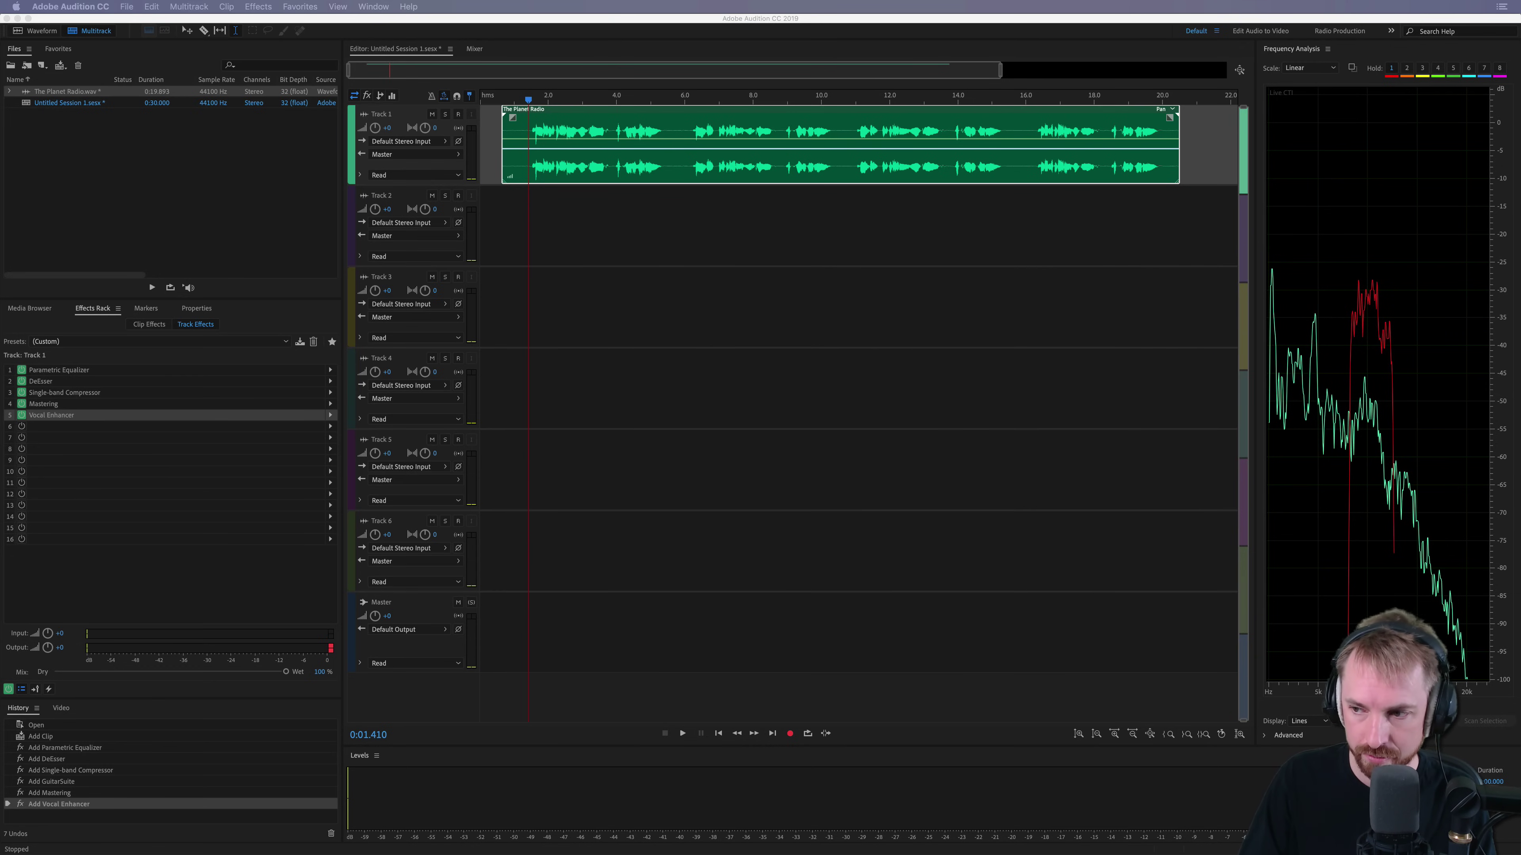
Step: Drop SFX Static2 into the session on Track 4, then drag the clip up onto Track 2
left_click_drag(1316, 452, 506, 373)
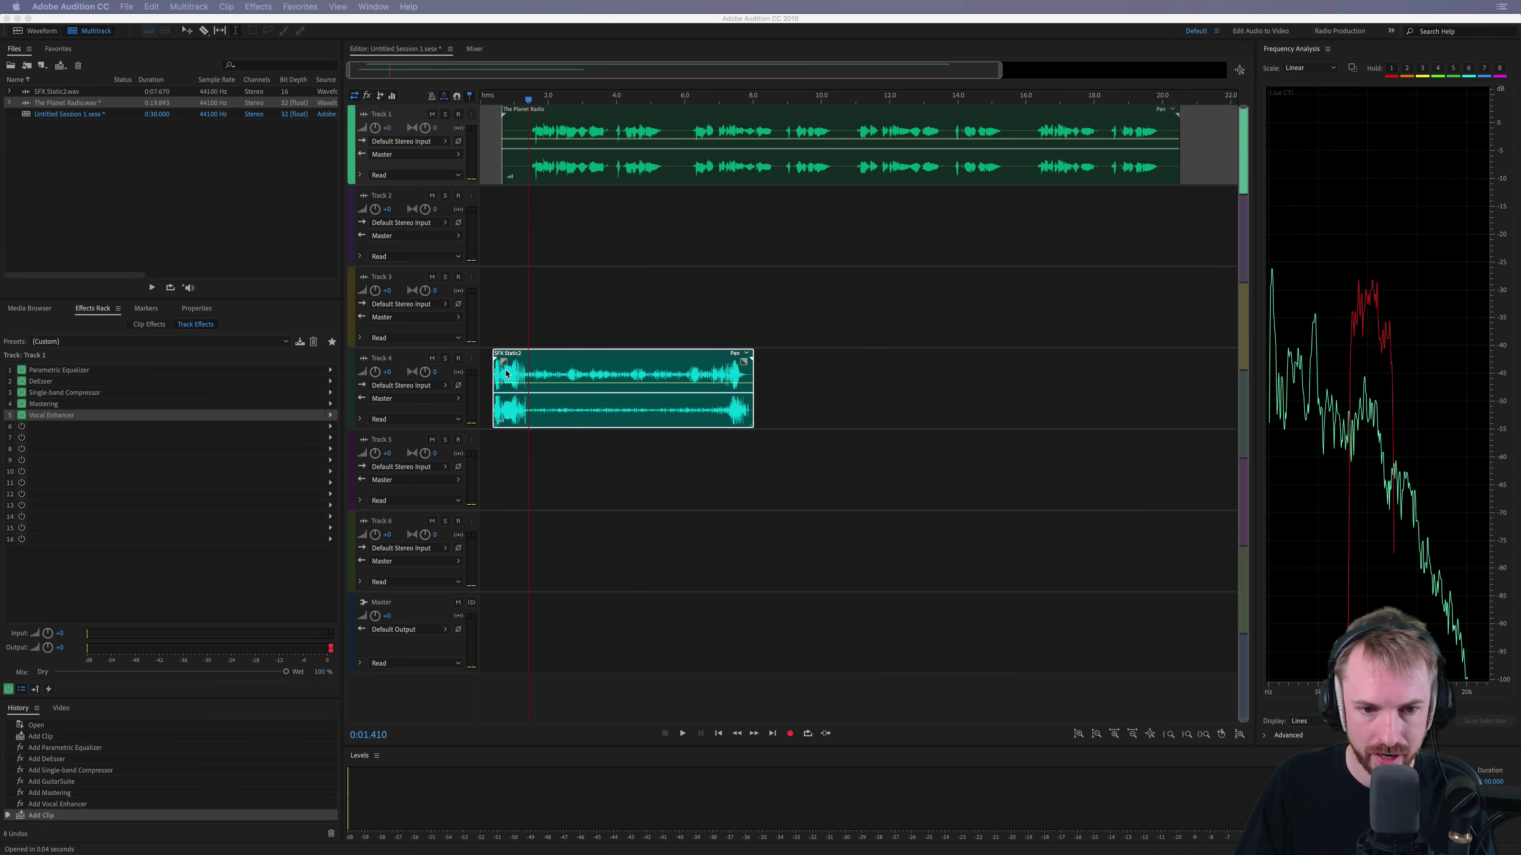
left_click(525, 352)
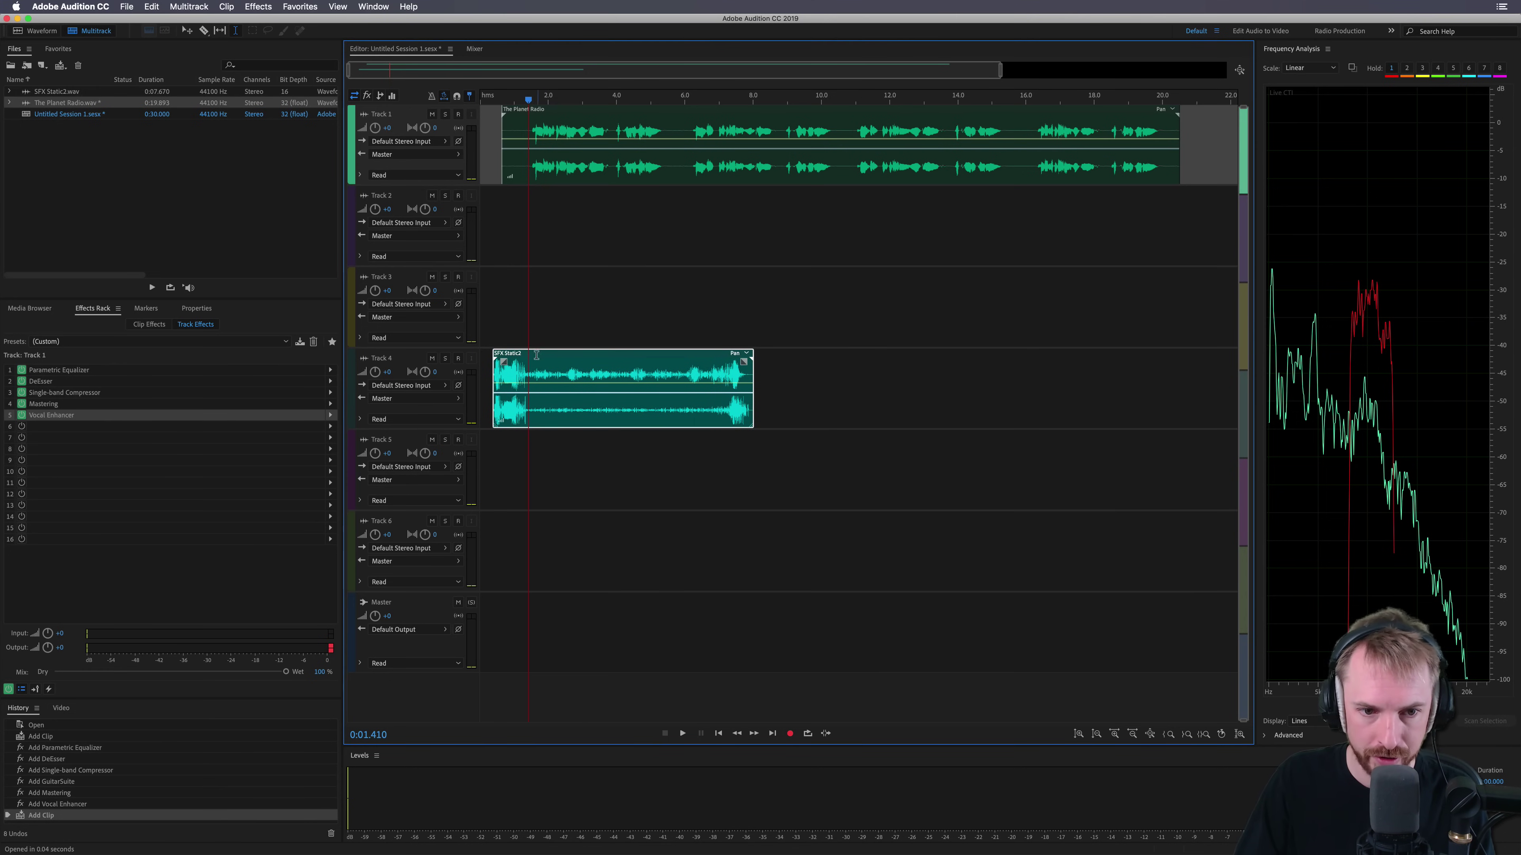
left_click_drag(537, 354, 545, 193)
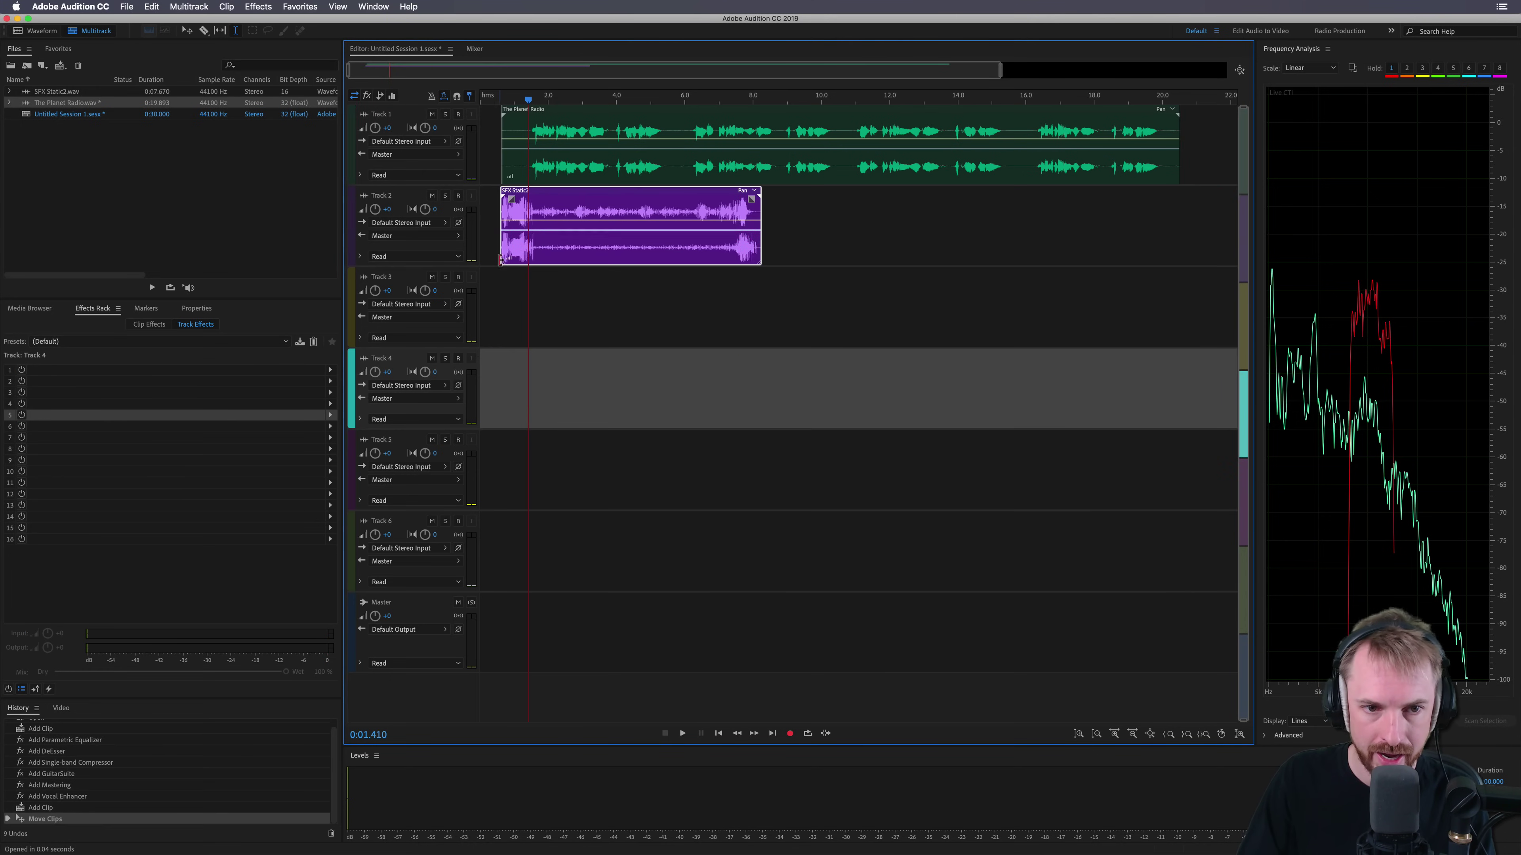
Step: Play the arrangement from near the start to check it
left_click(497, 312)
key("space")
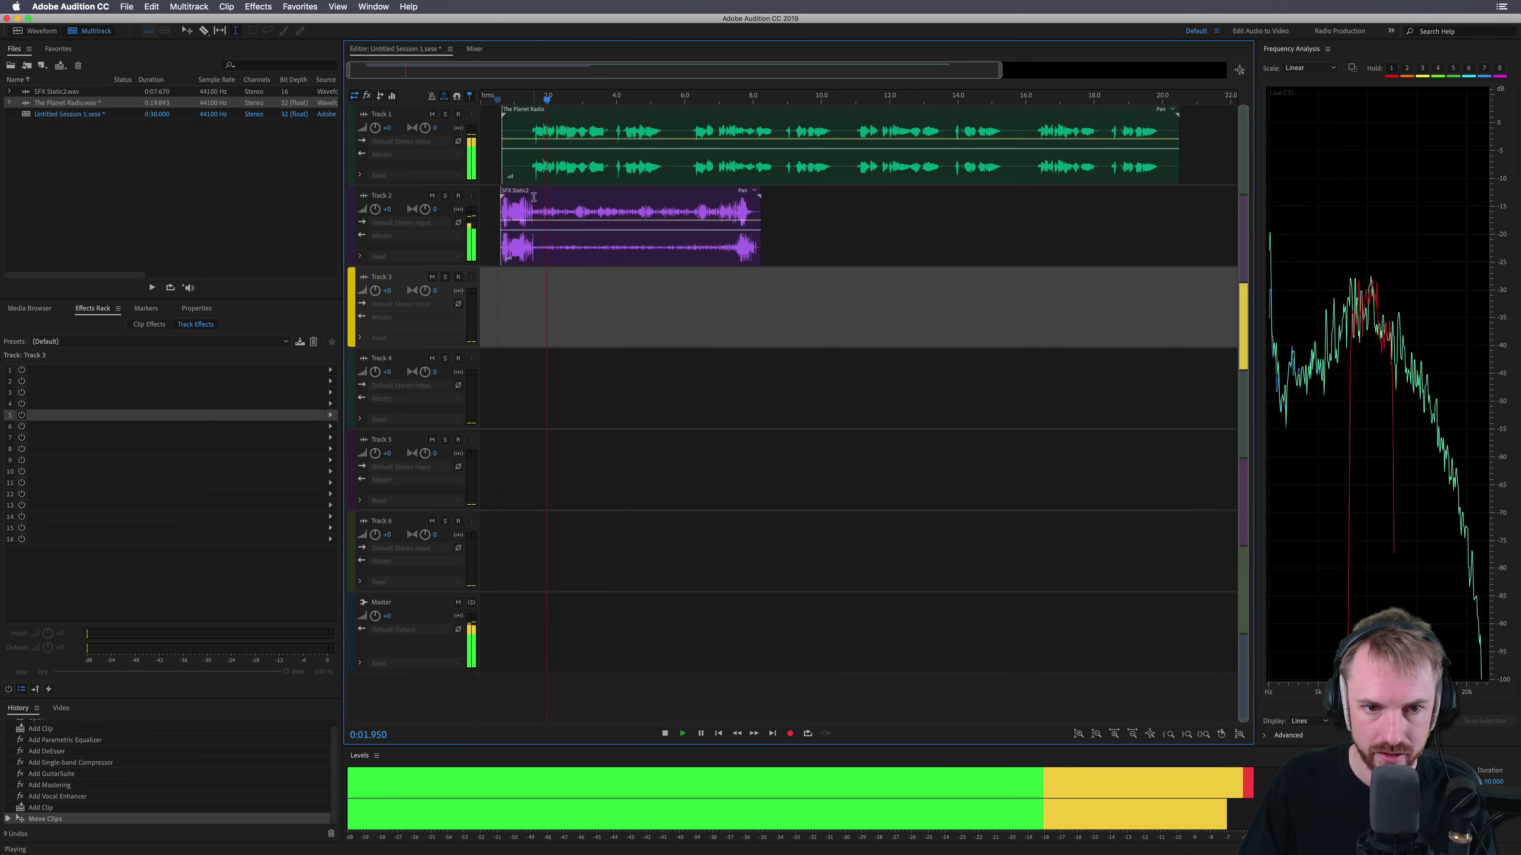
key("space")
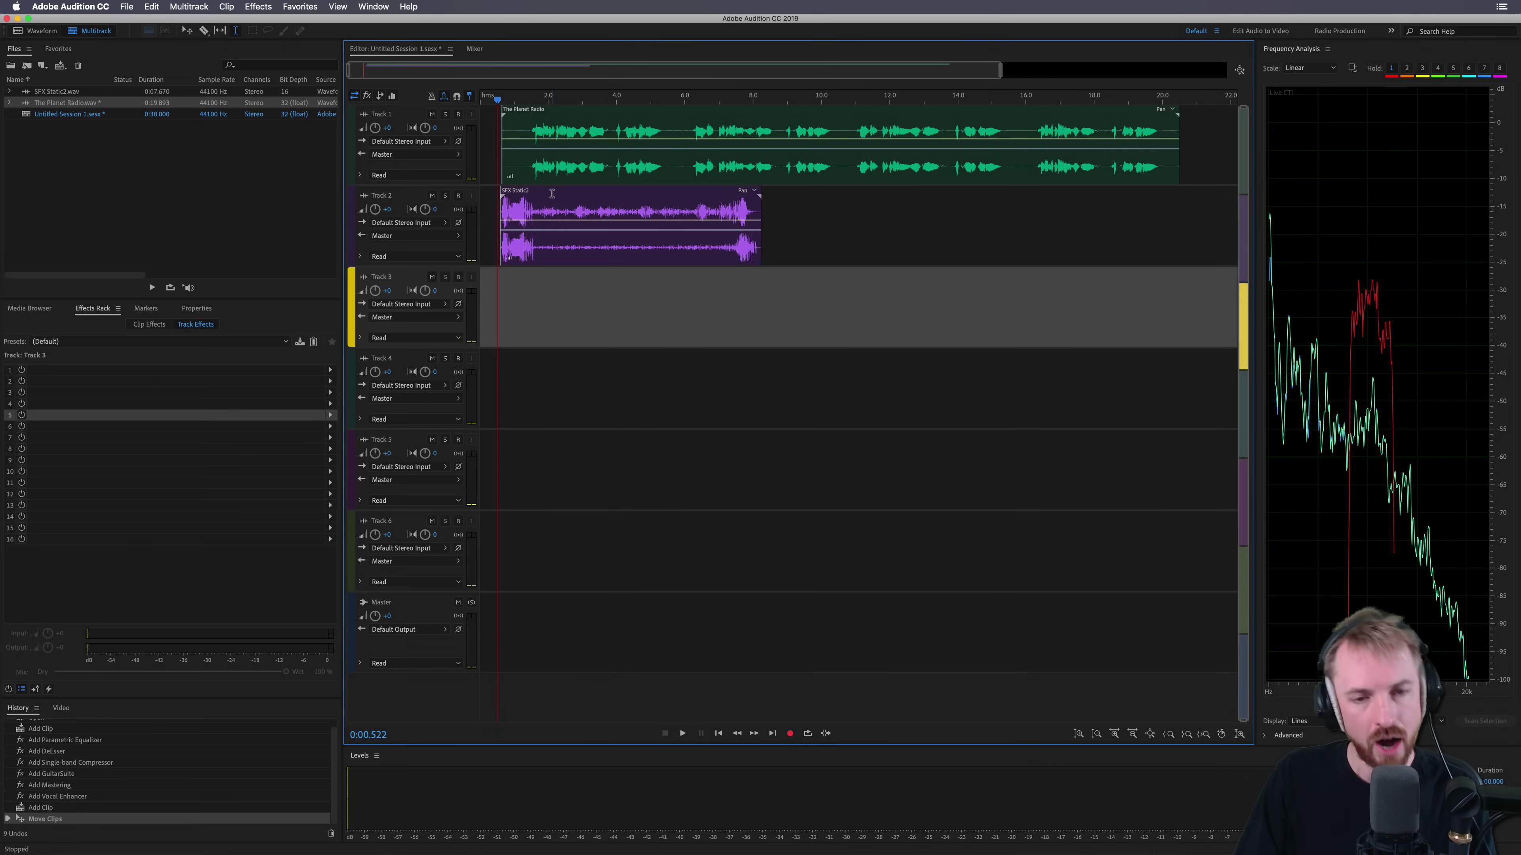
Step: Save Track 1's effects rack as a preset named '1 - The Planet Radio'
left_click(525, 171)
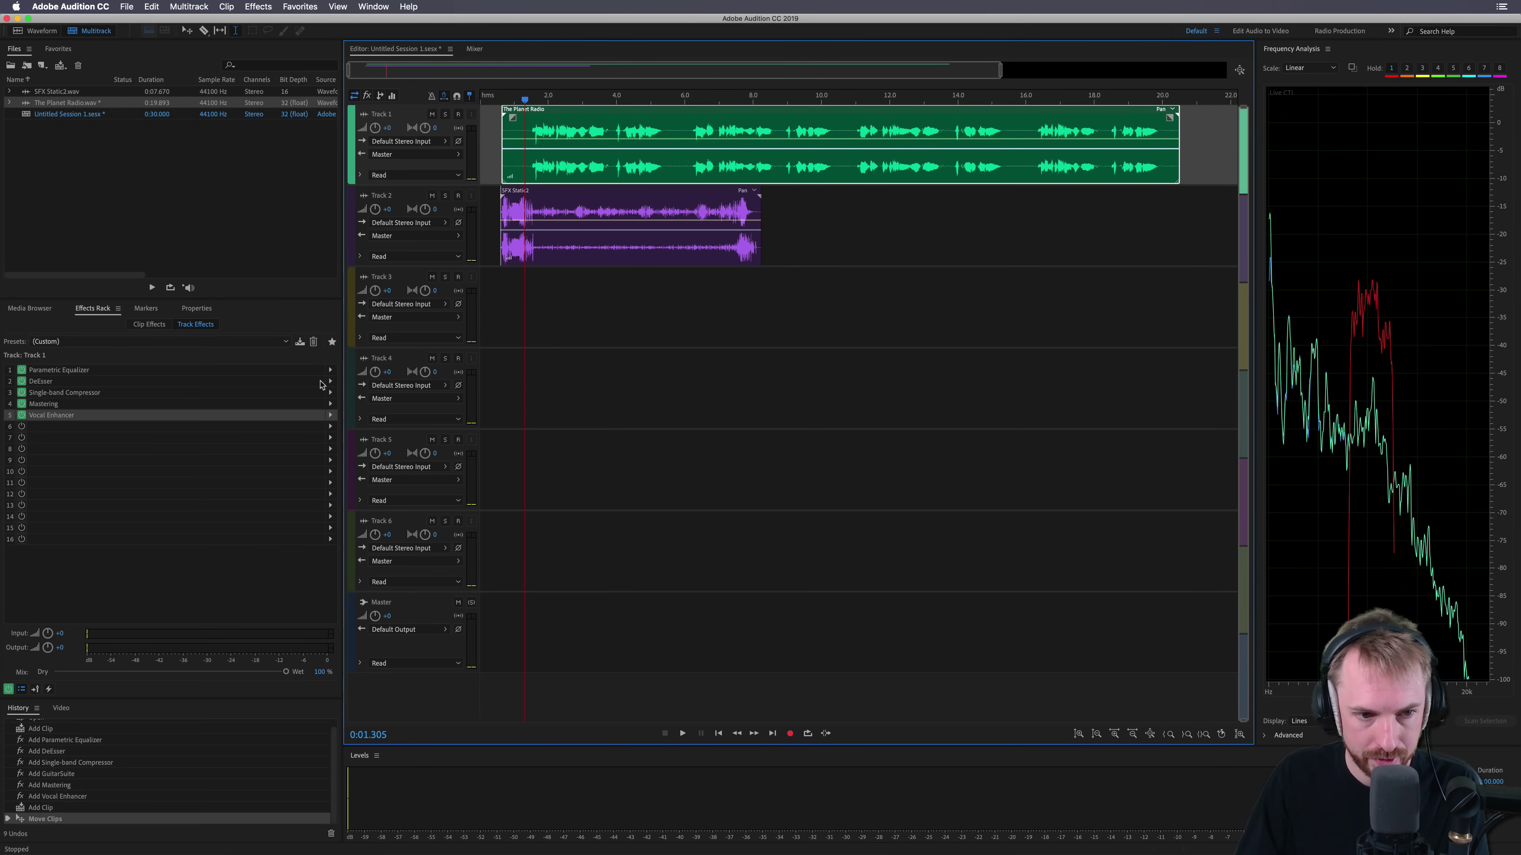
left_click(300, 342)
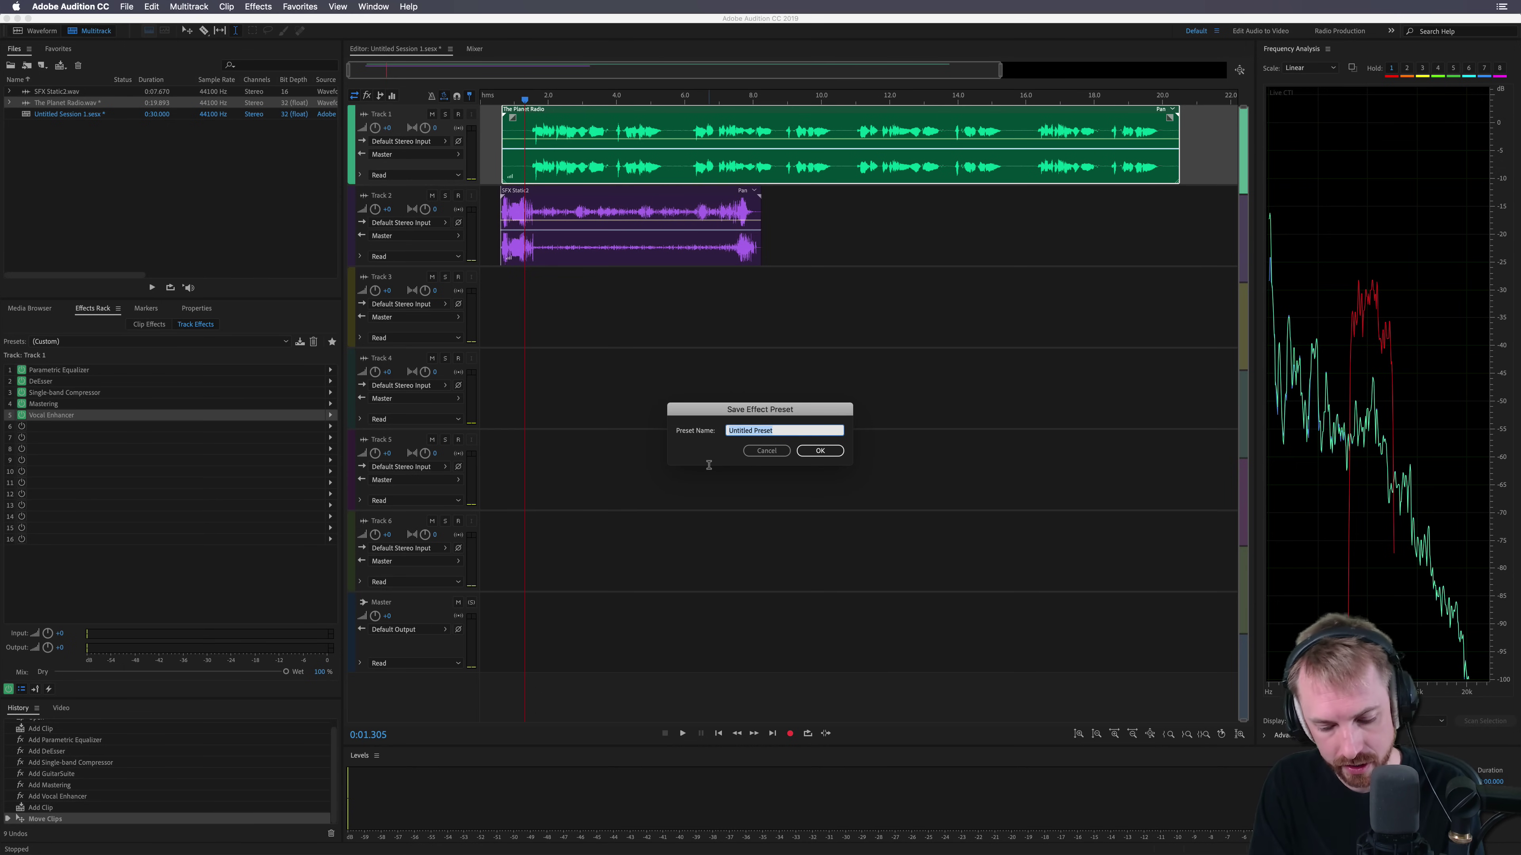
type("1 -")
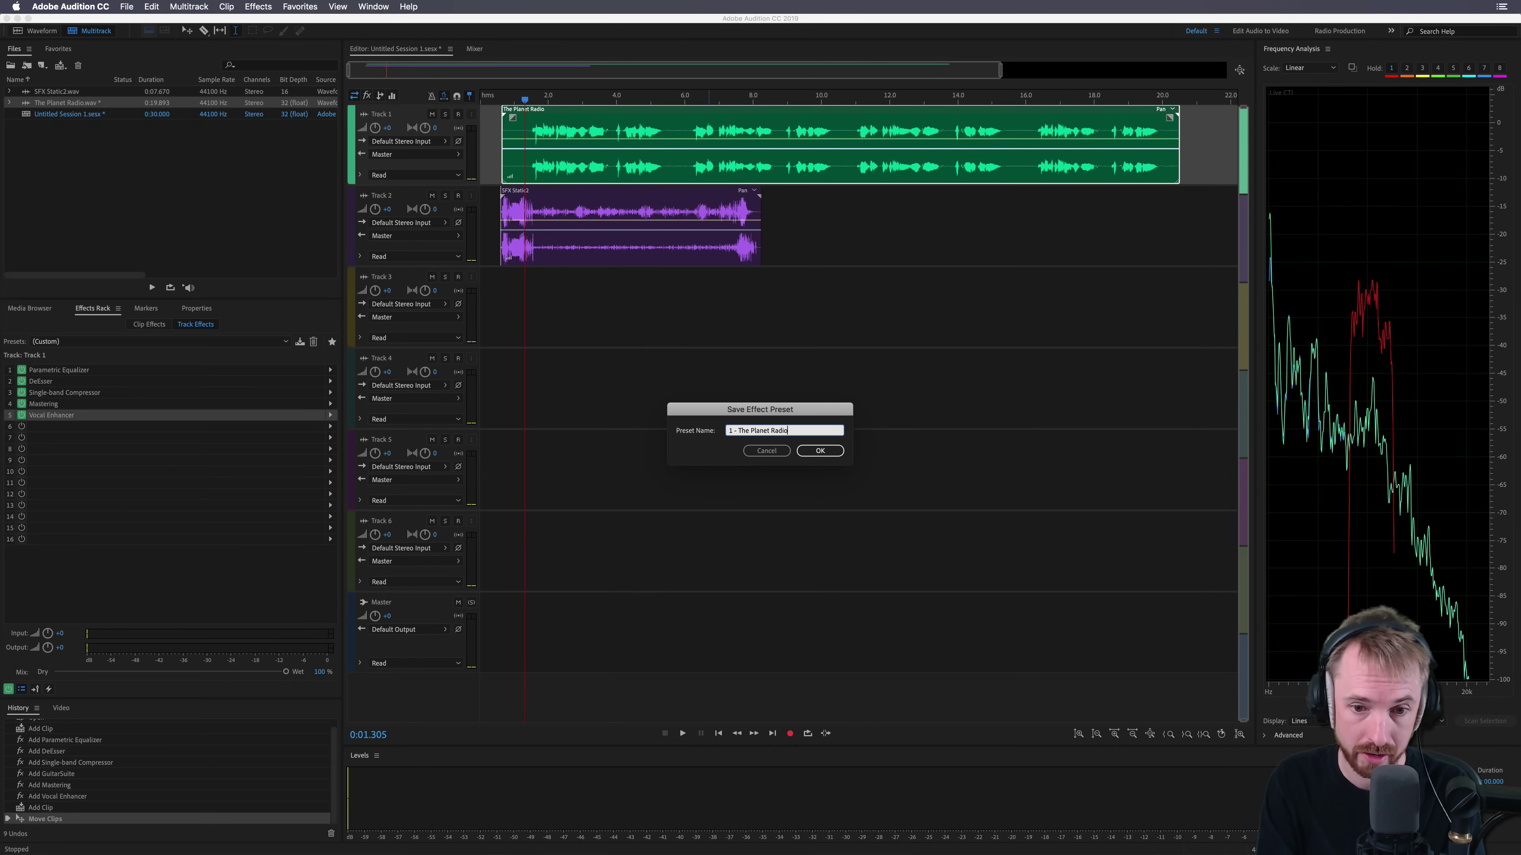
type(" The Planet Radio")
key("Return")
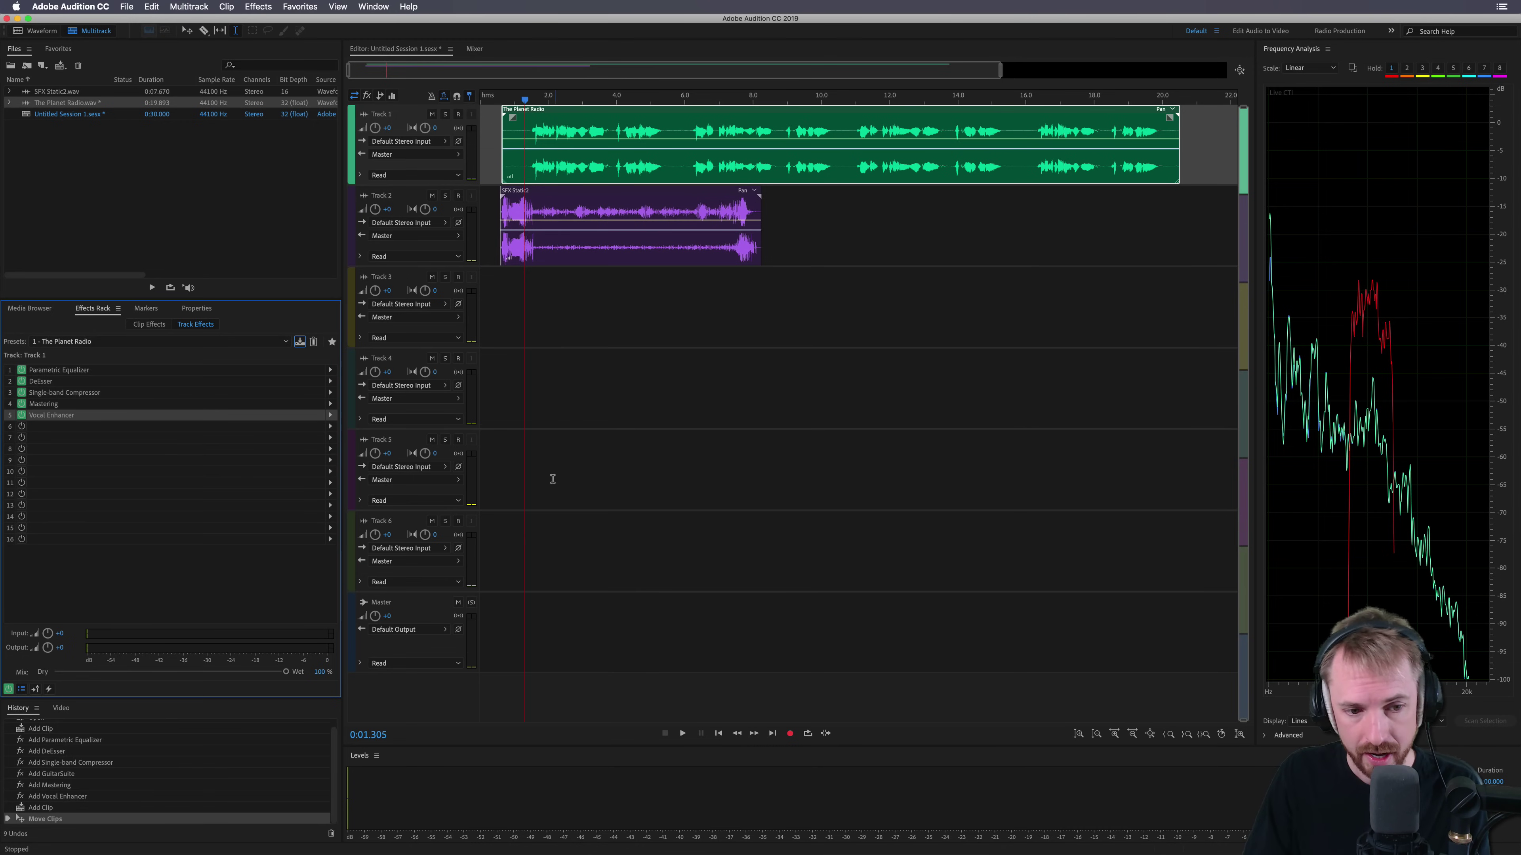
Step: Select Track 6 and browse the Multitrack menu without choosing a command
left_click(499, 522)
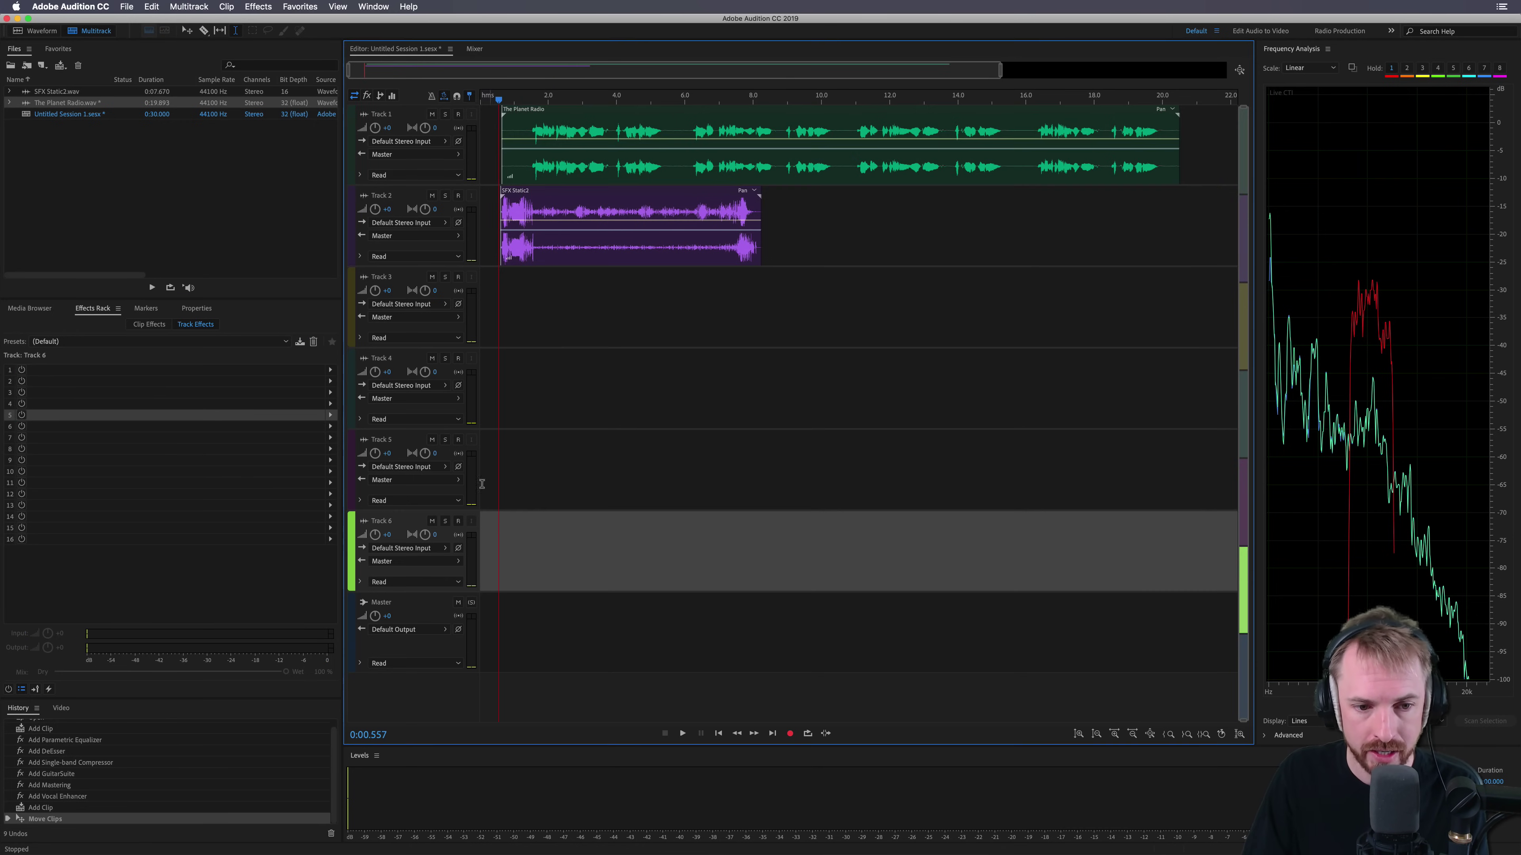
left_click(174, 7)
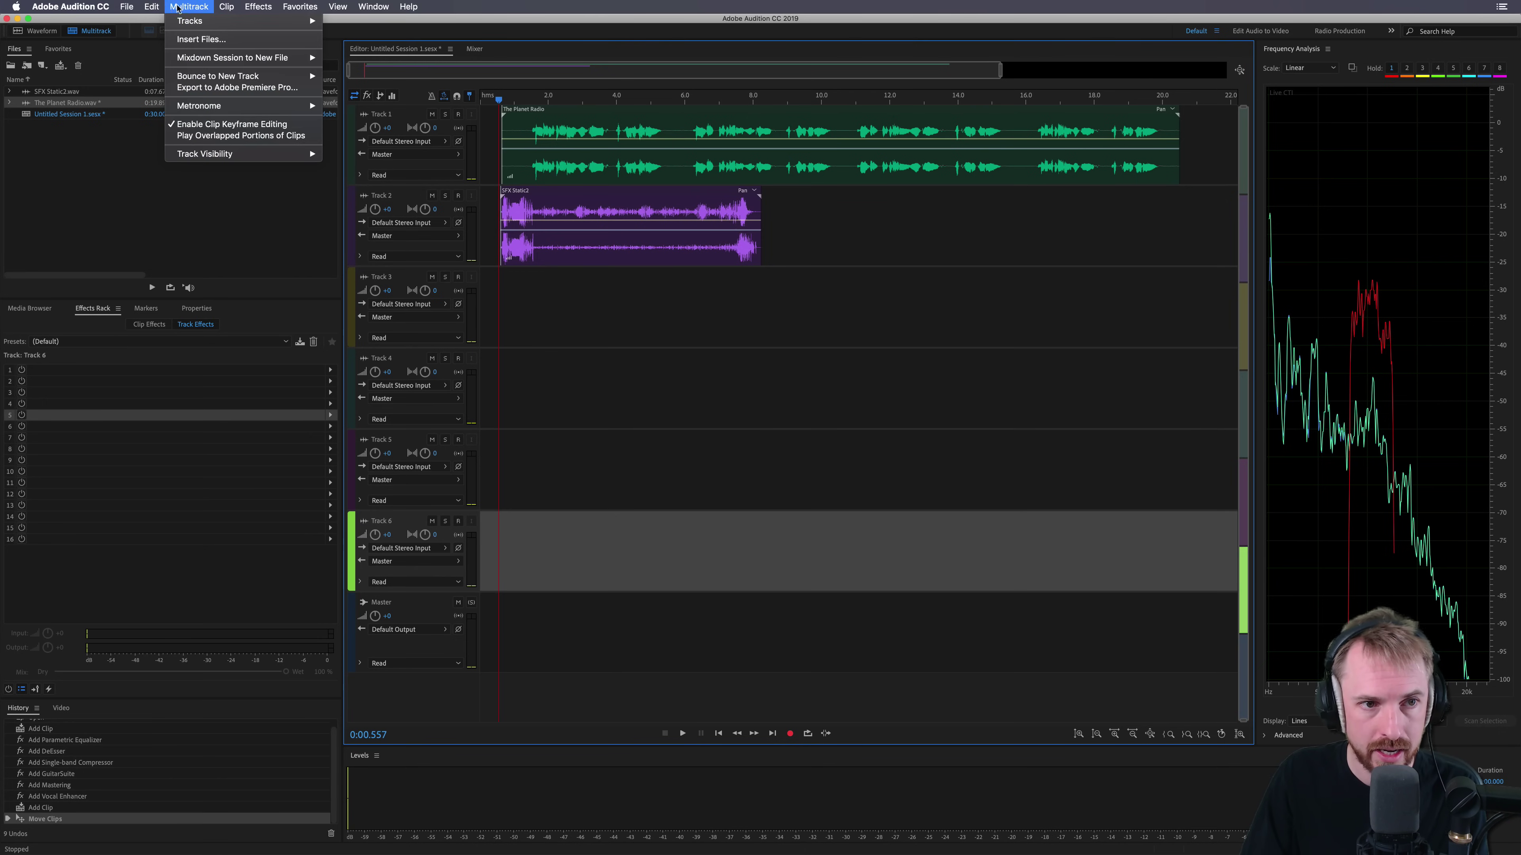
left_click(233, 105)
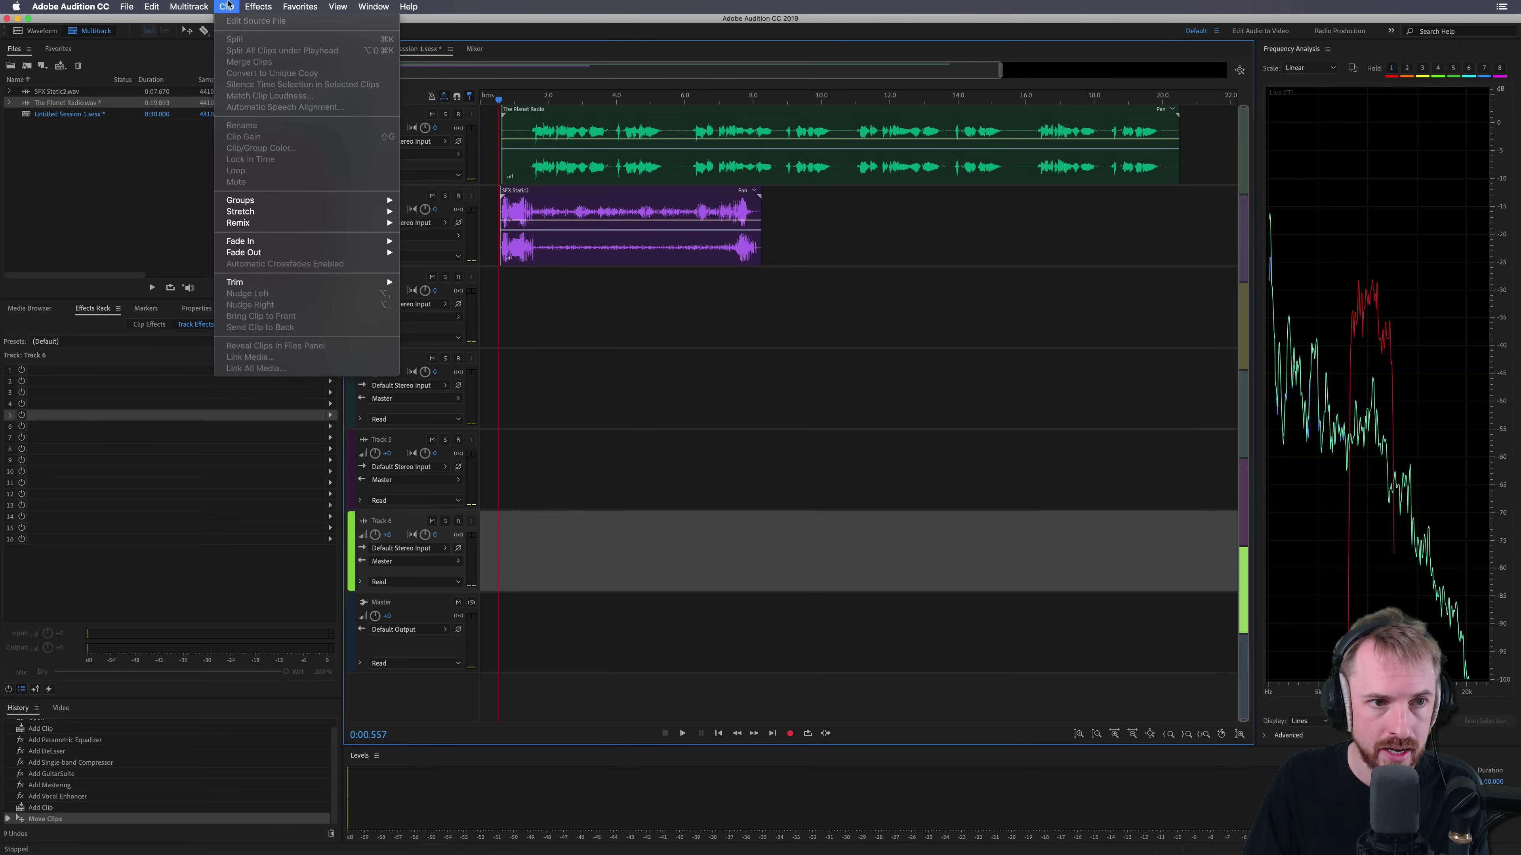
mouse_move(159, 9)
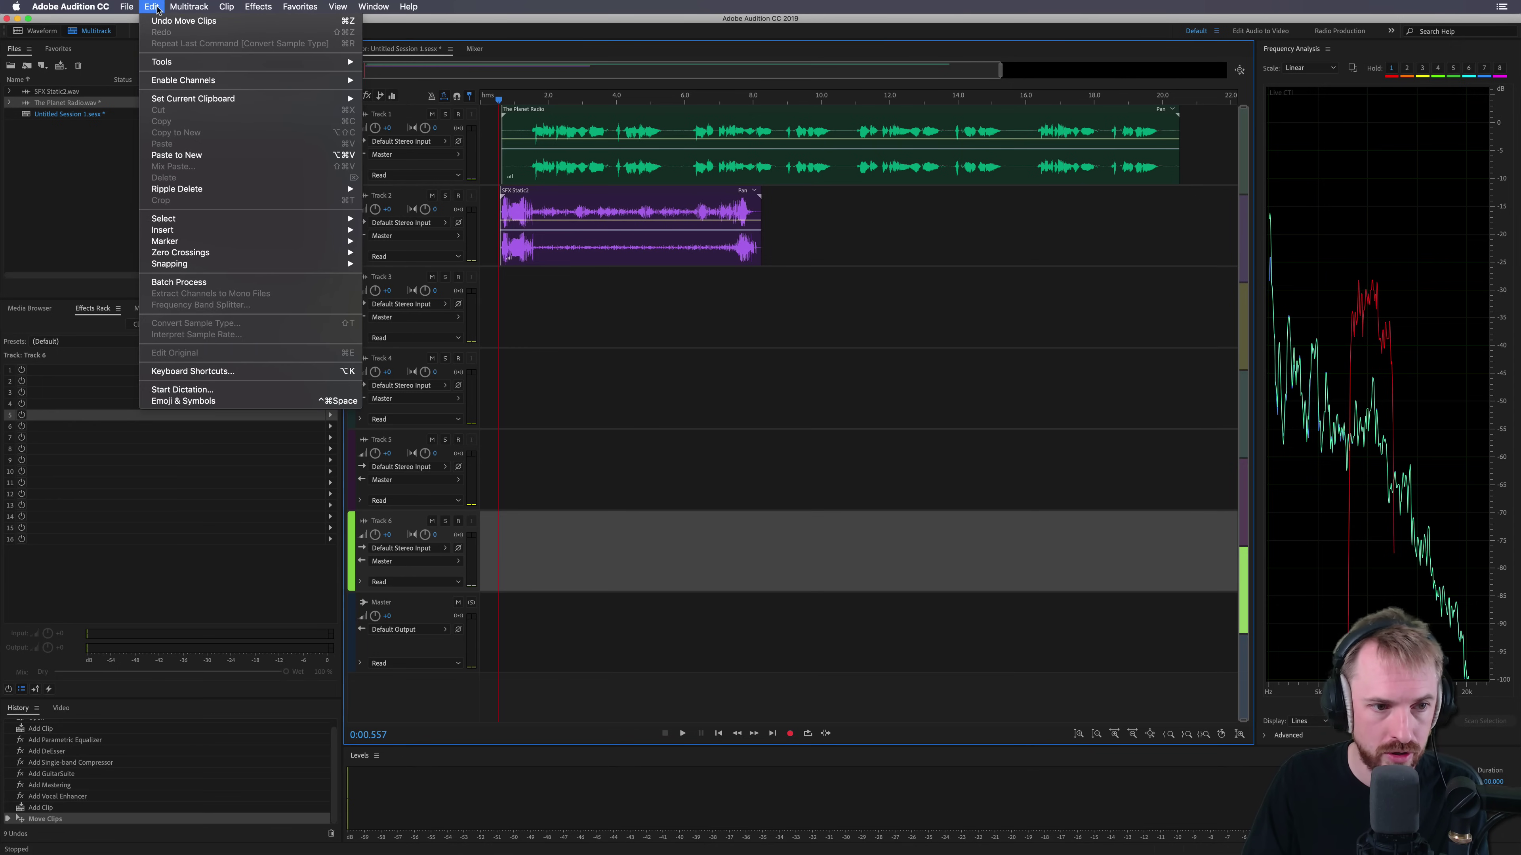
left_click(152, 7)
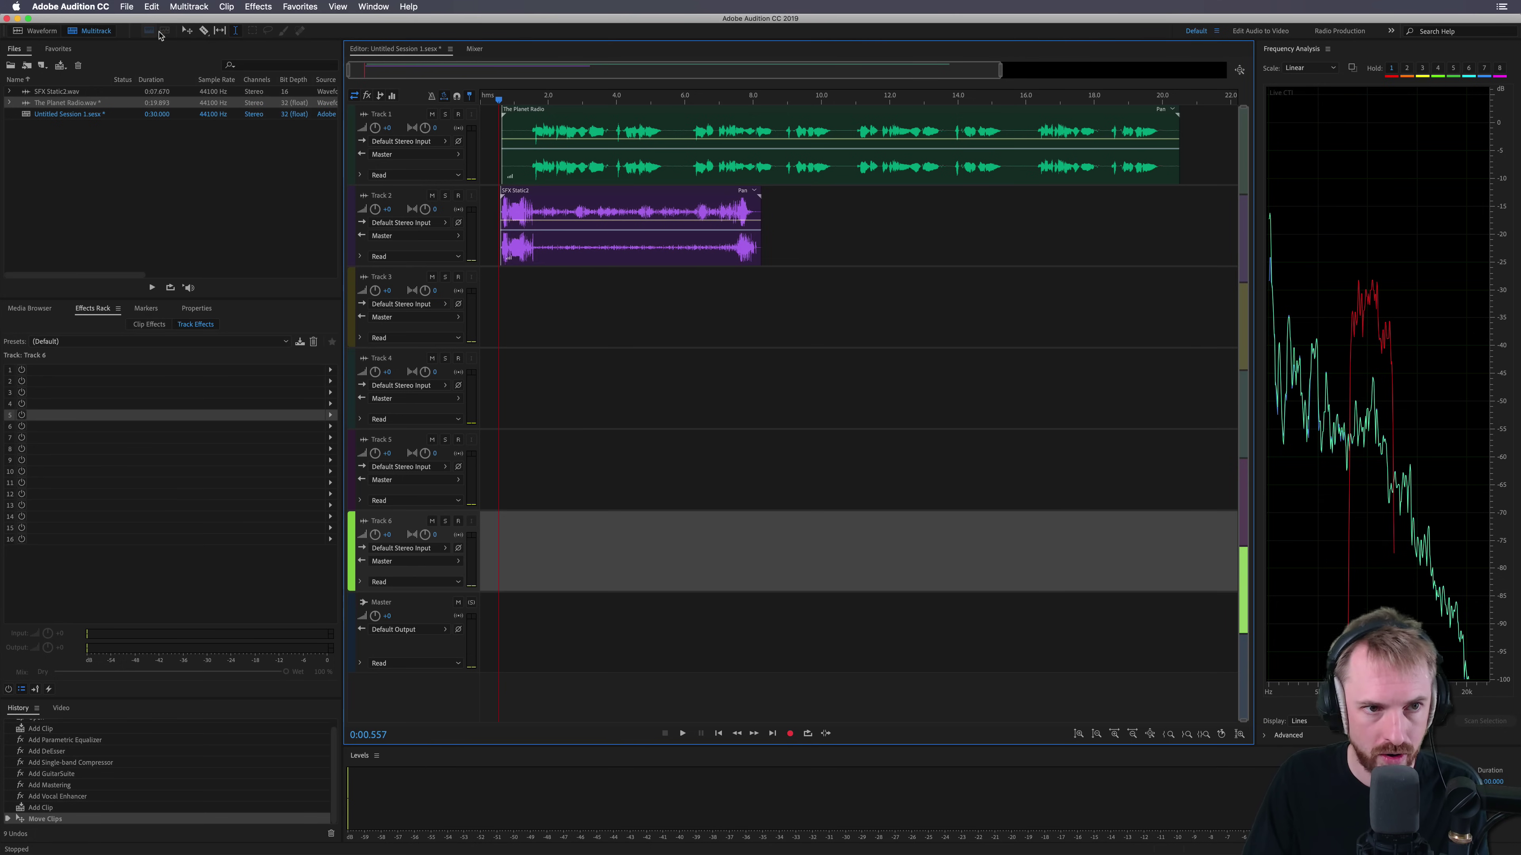
Step: Insert a stereo bus via the track lane's context menu and apply the '1 - The Planet Radio' rack preset
right_click(494, 516)
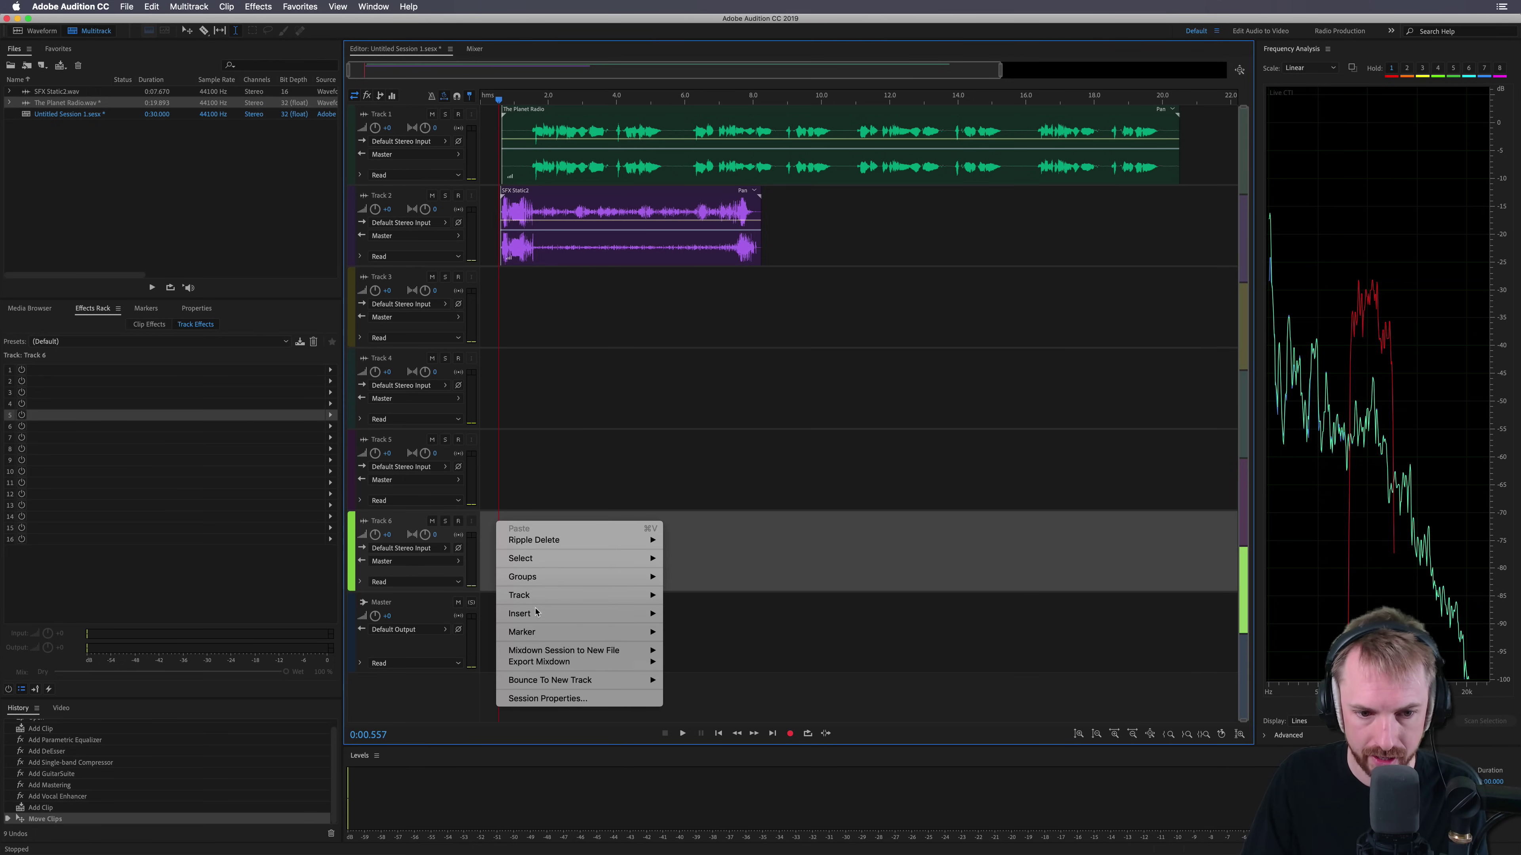
mouse_move(634, 595)
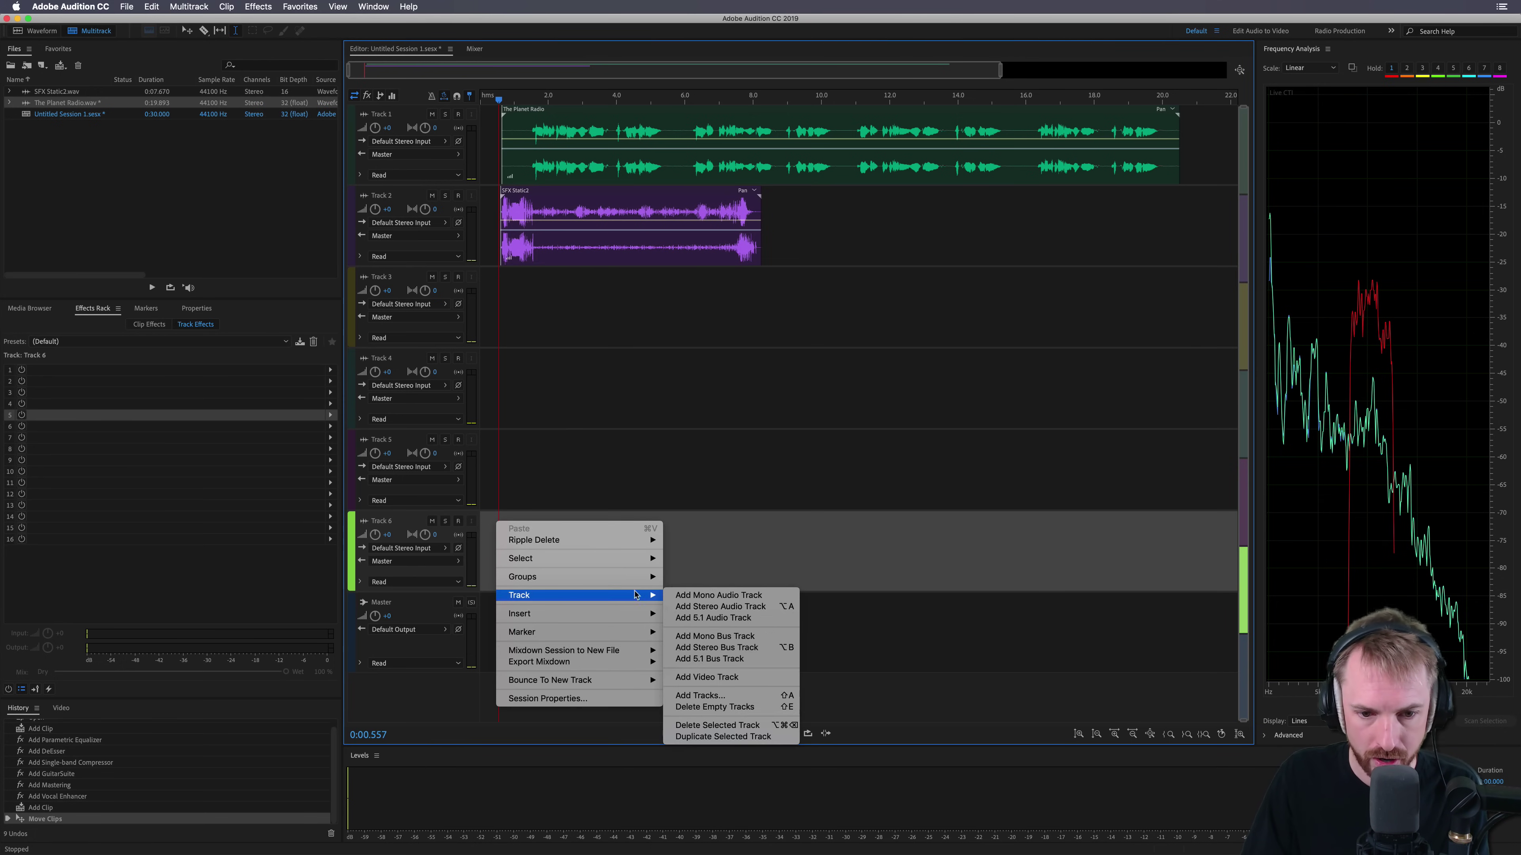
left_click(731, 649)
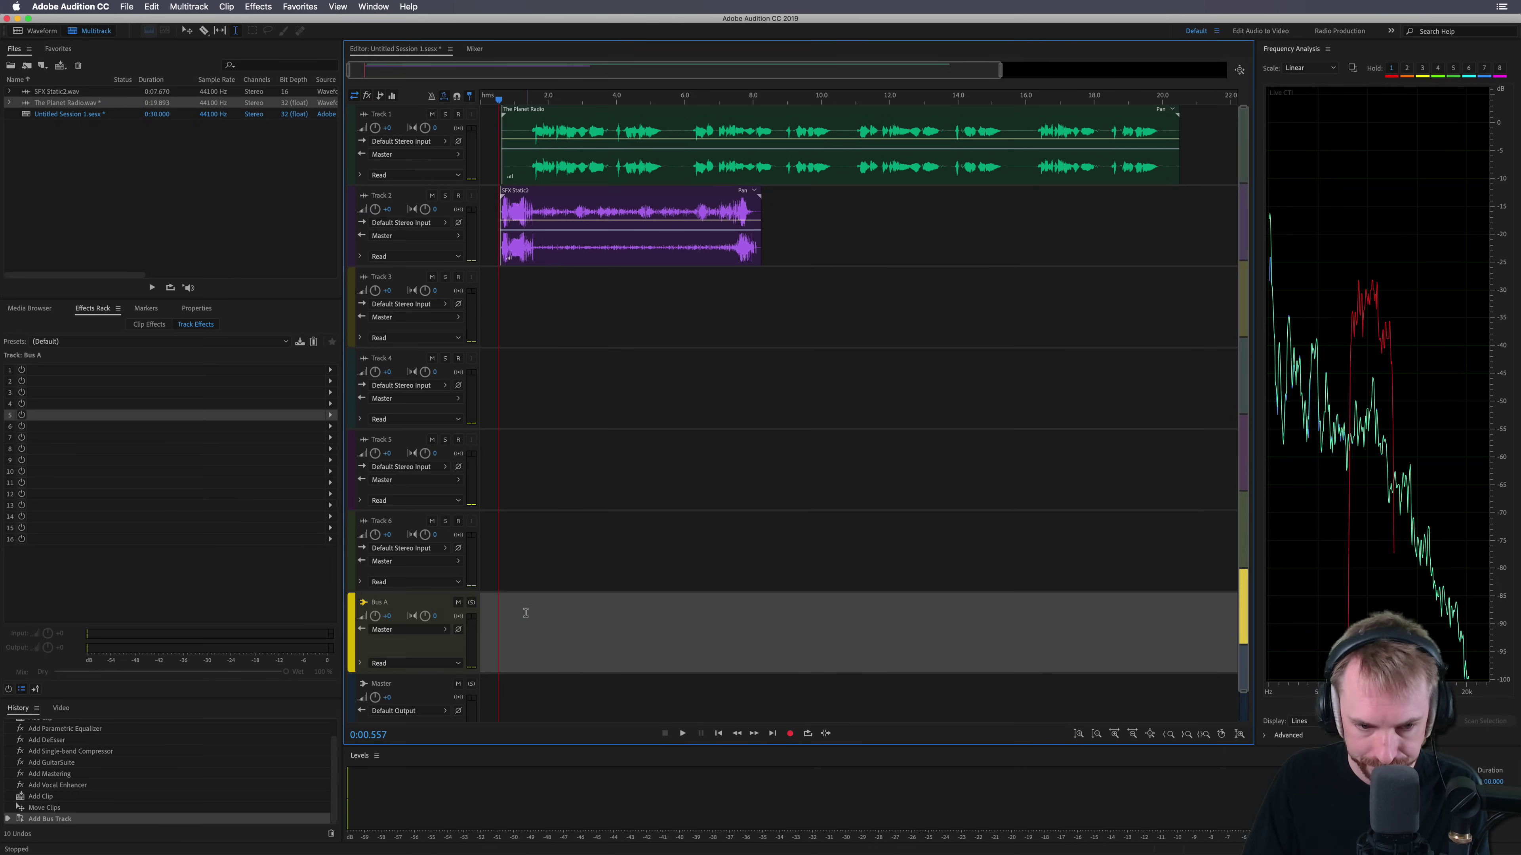
left_click(120, 341)
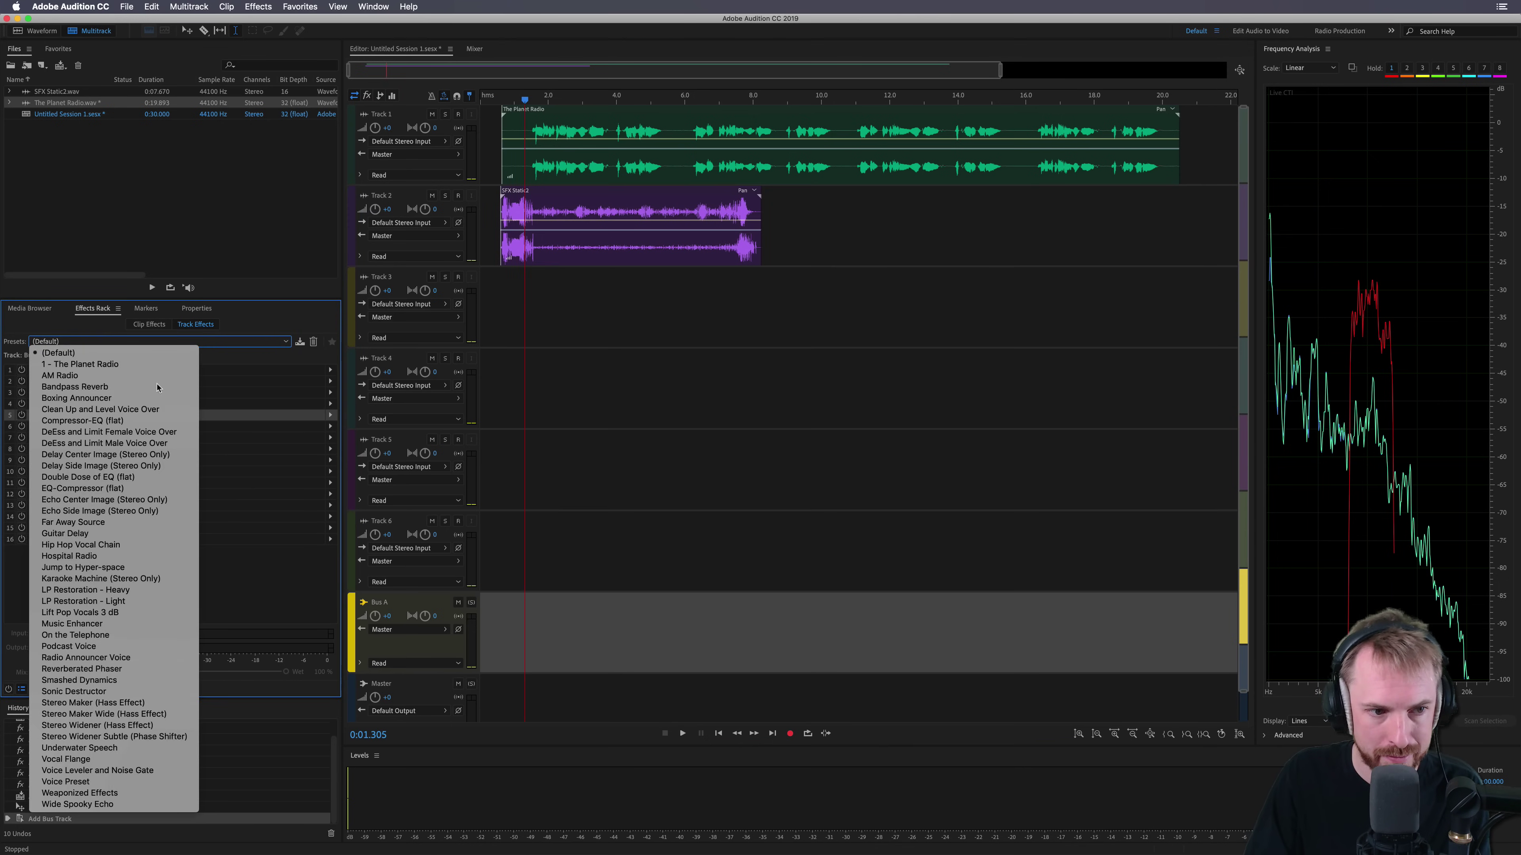
left_click(90, 358)
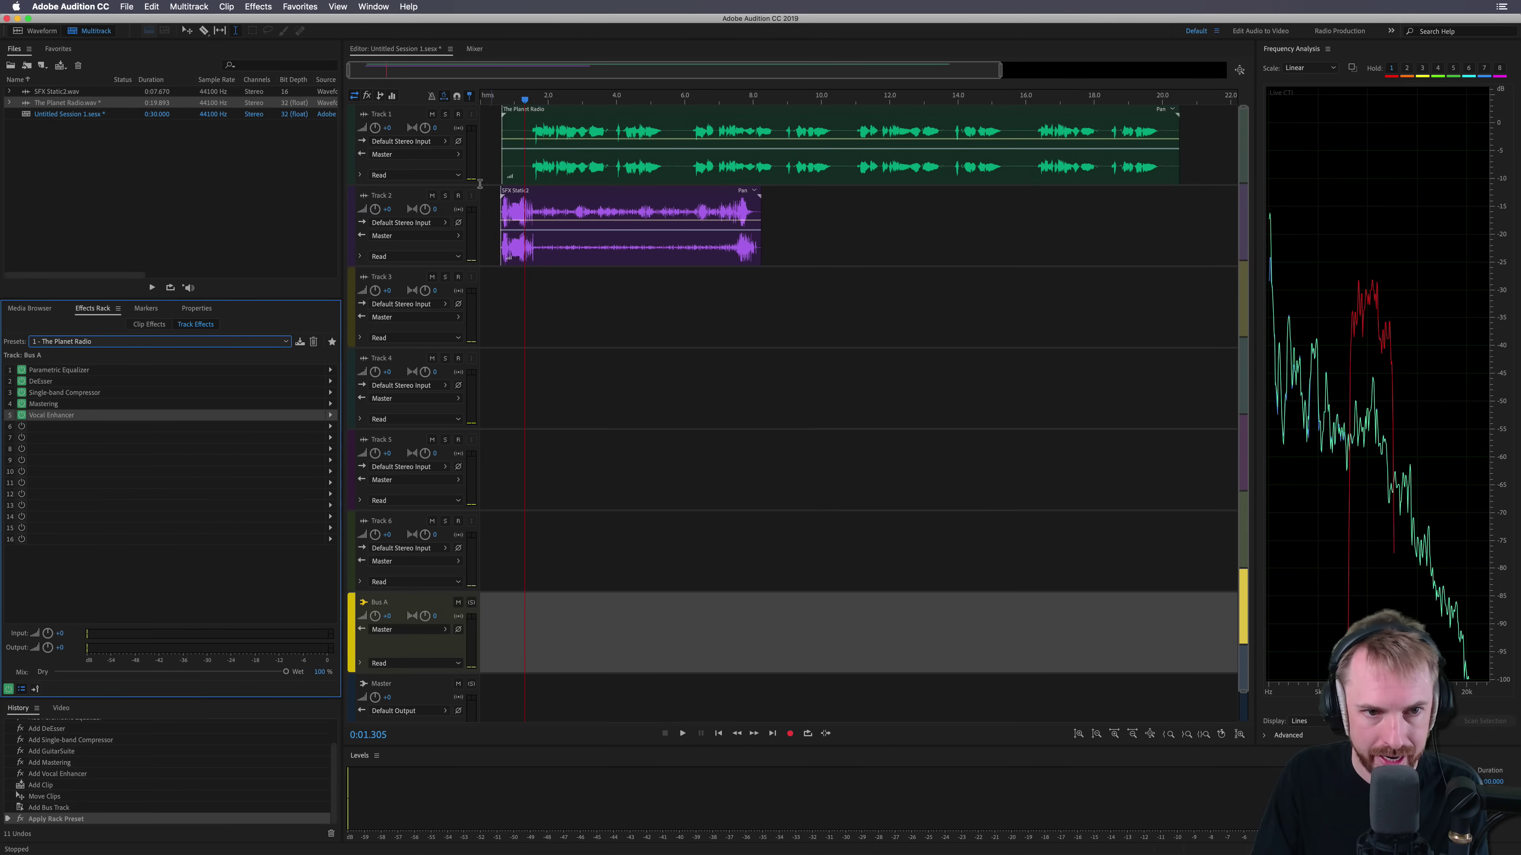
Step: Remove all five effects, Vocal Enhancer through Parametric Equalizer, from Track 1's rack
left_click(503, 158)
left_click(483, 168)
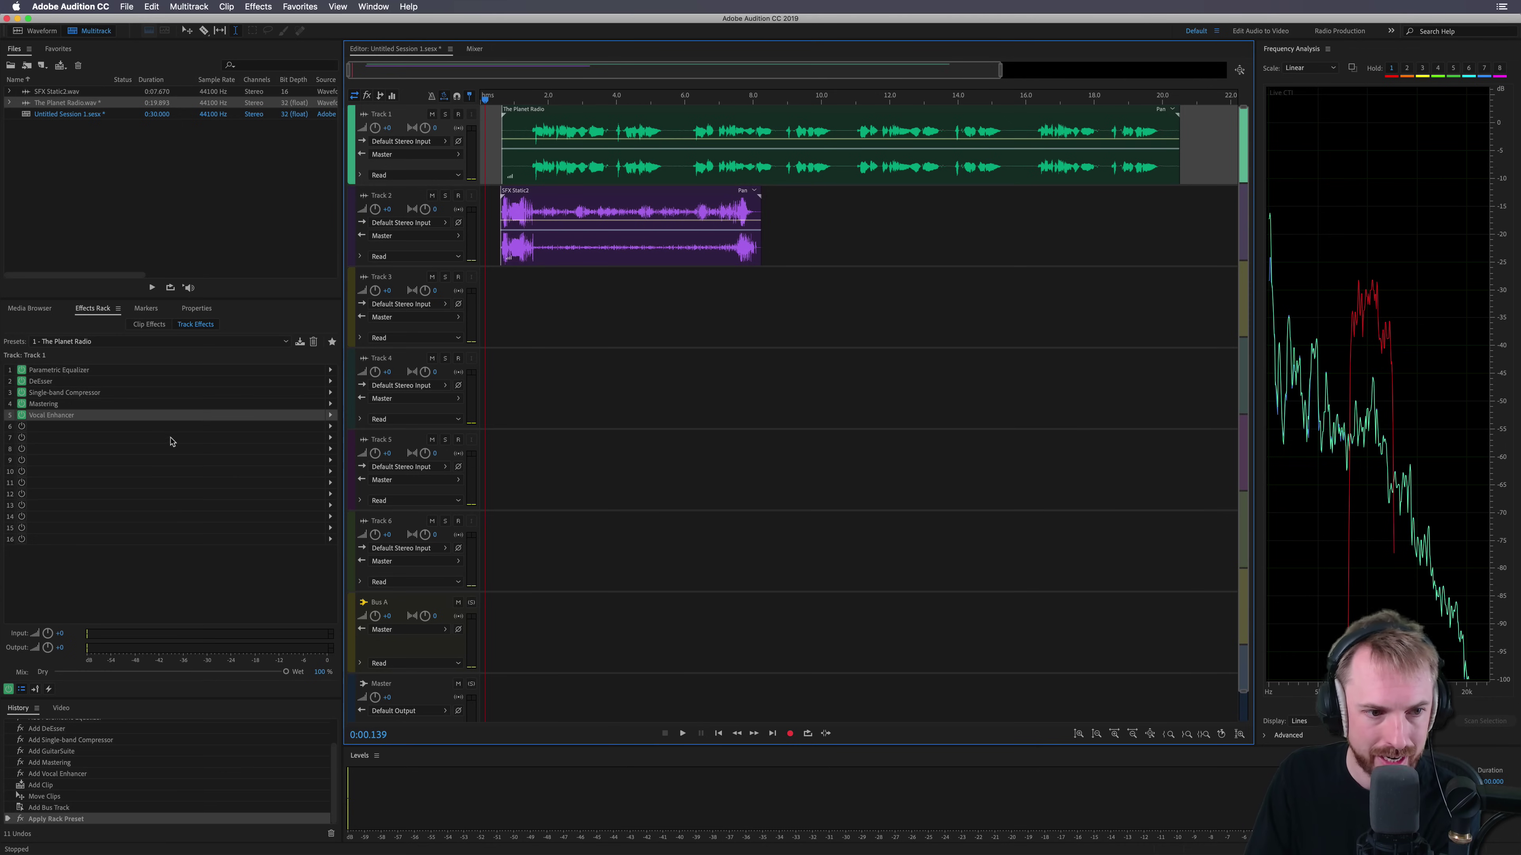
left_click(75, 415)
key("Delete")
left_click(75, 404)
key("Delete")
left_click(72, 393)
key("Delete")
left_click(74, 382)
key("Delete")
left_click(111, 370)
key("Delete")
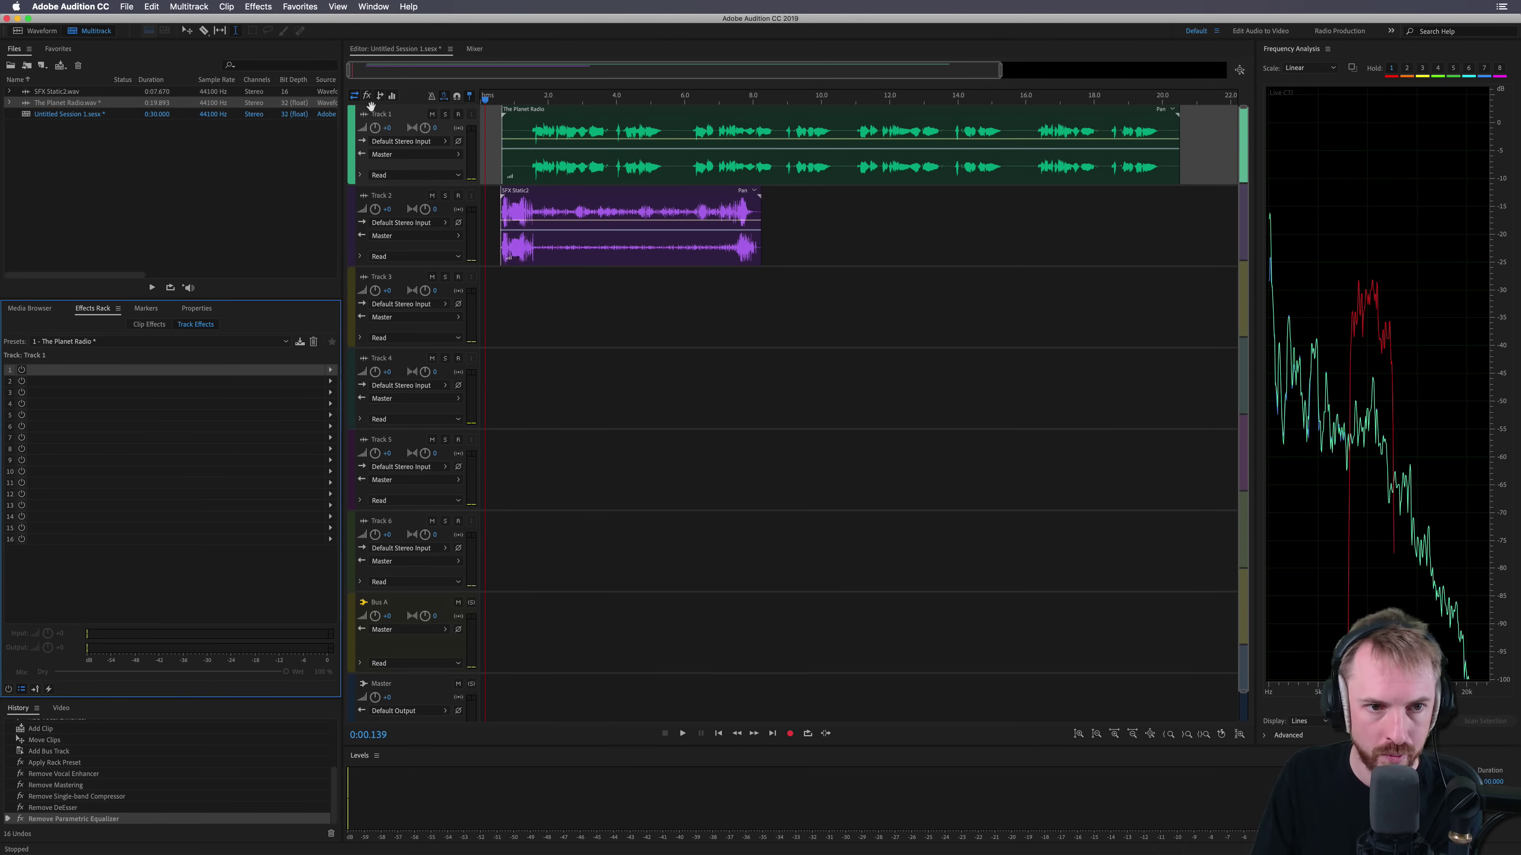
Step: Rename Track 1 to VO and Tracks 2 and 3 to SFX
left_click(397, 115)
key("Return")
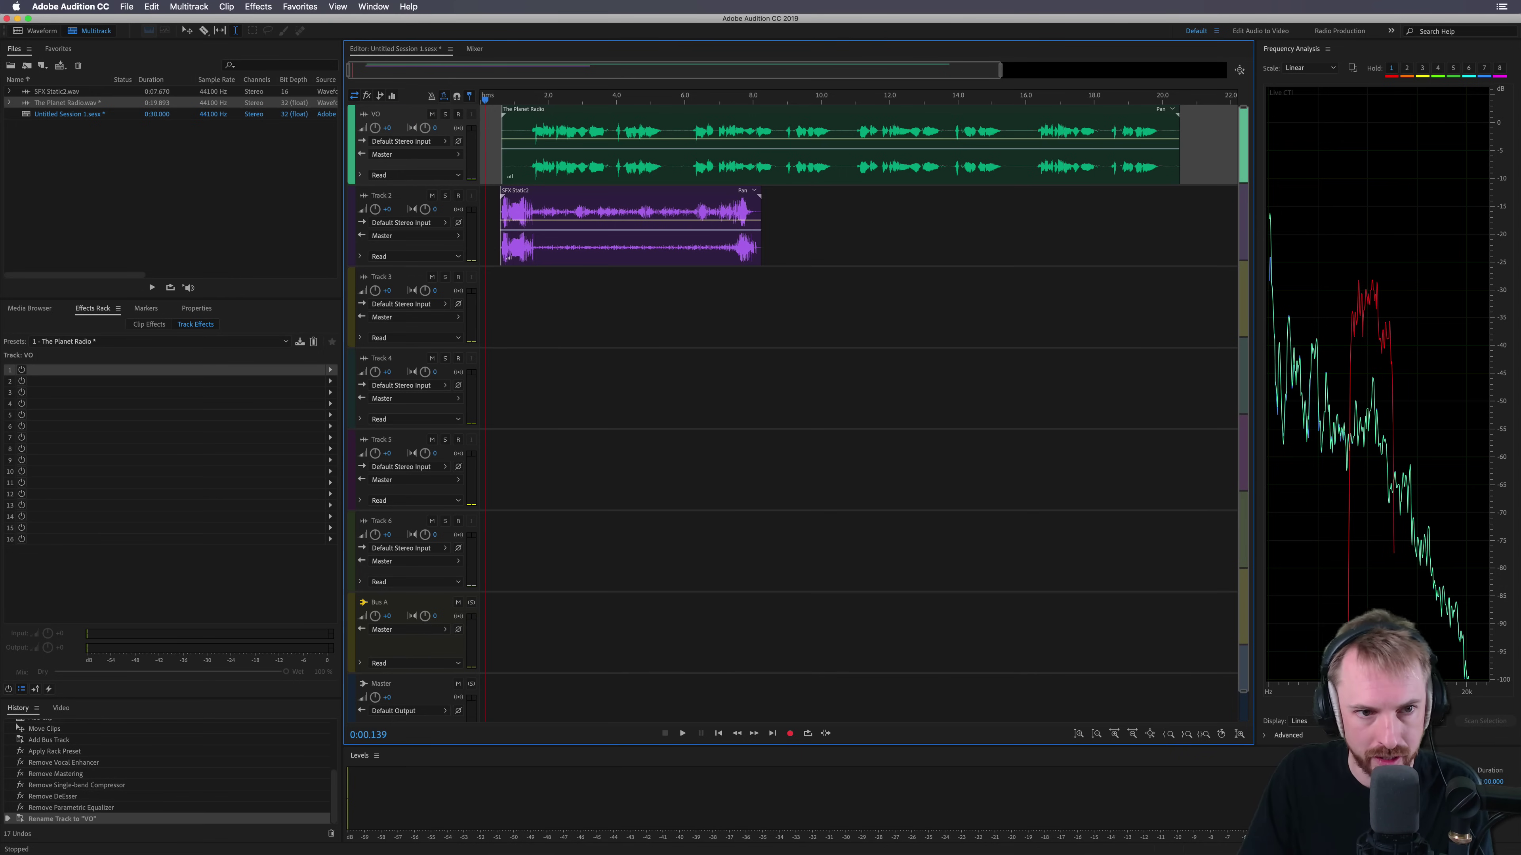
left_click(380, 195)
type("SFX")
key("Return")
left_click(380, 277)
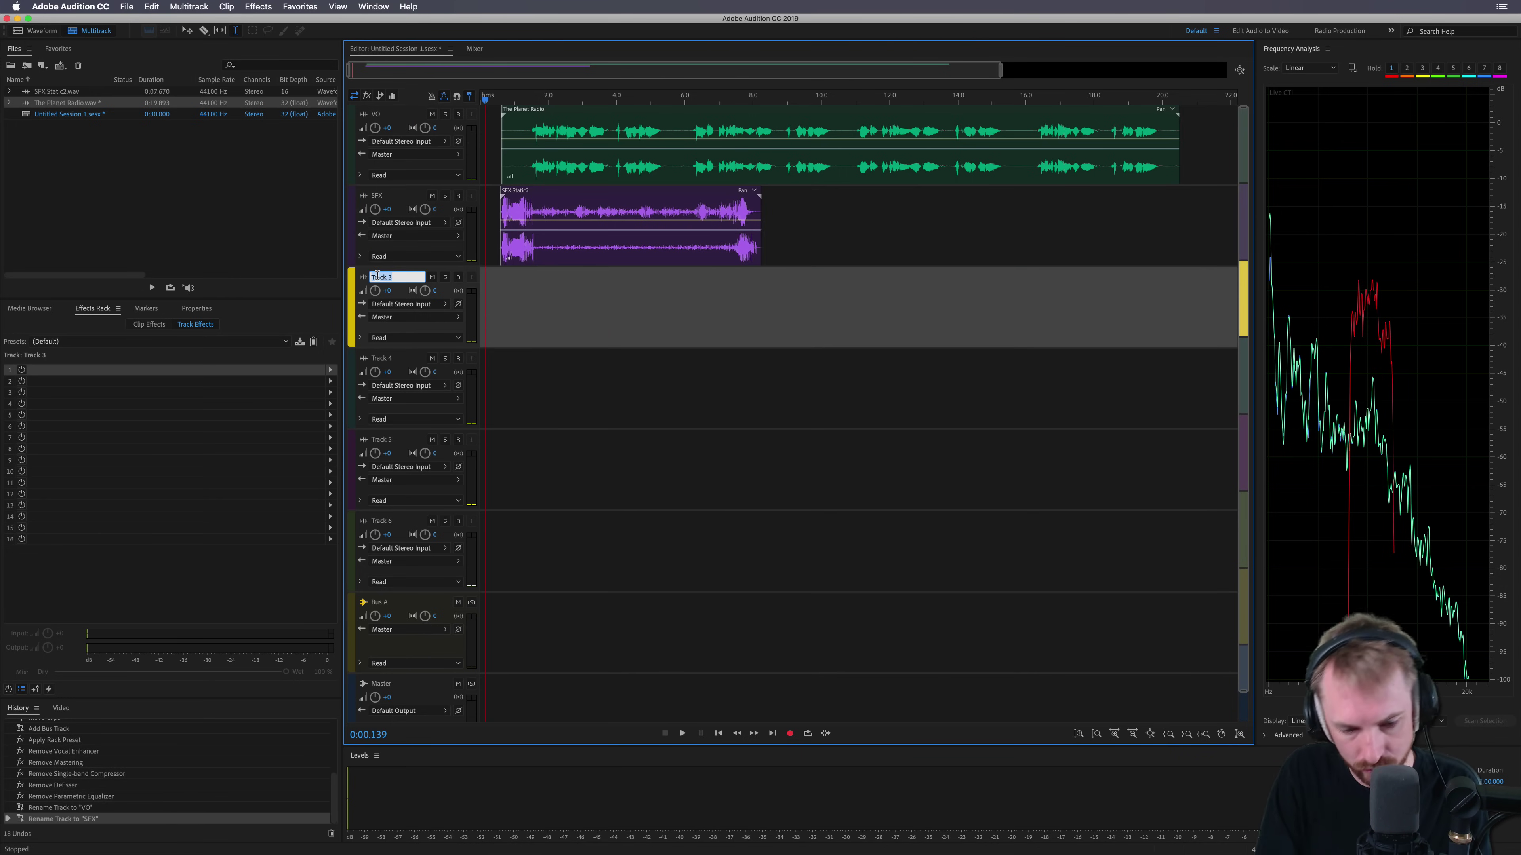
type("SFX")
key("Return")
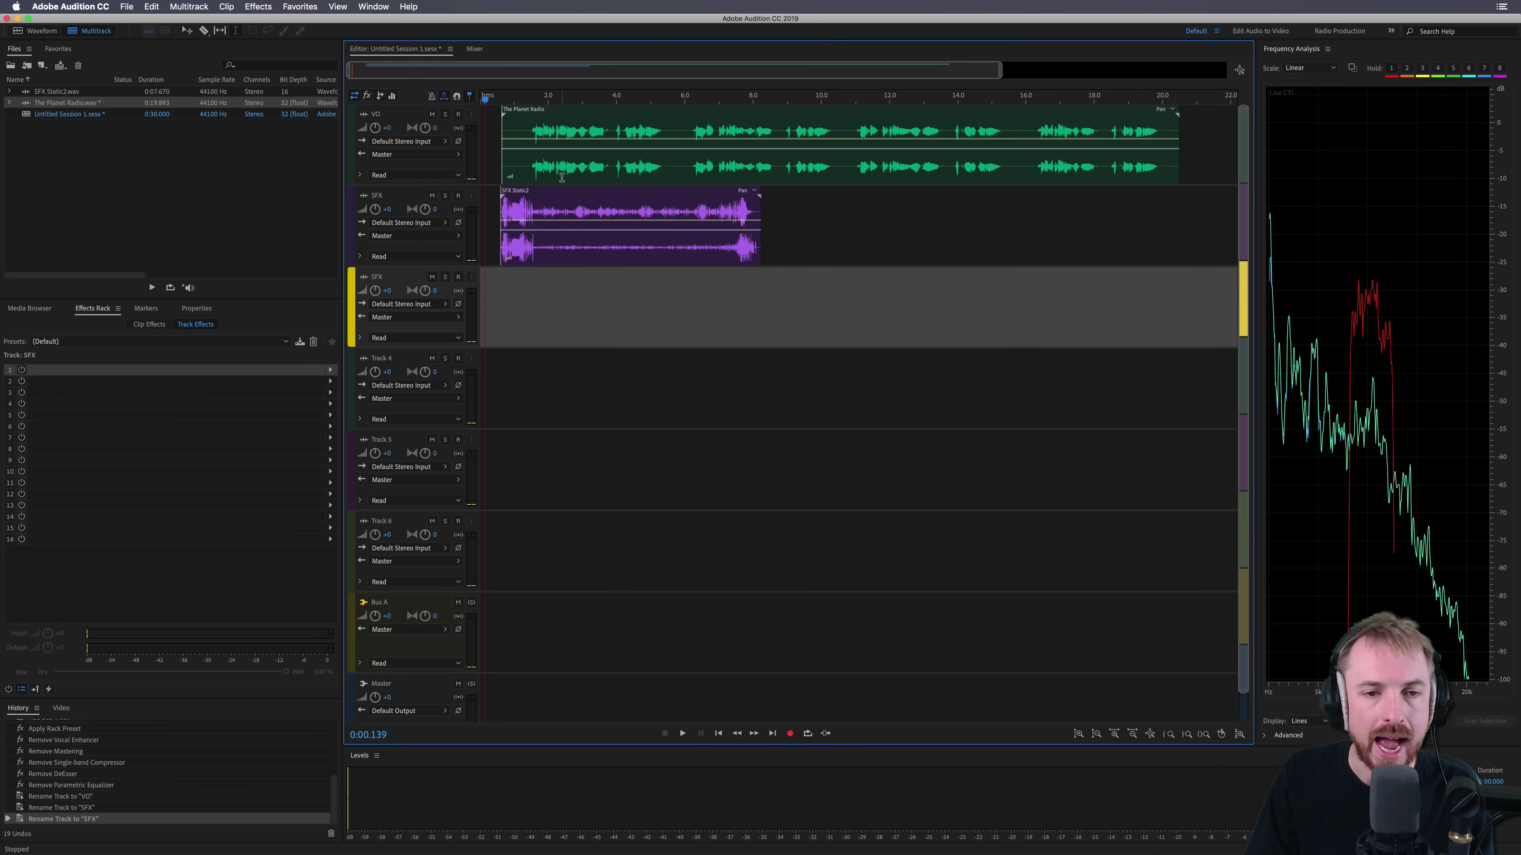
Step: Route the VO track's output to Bus A and rename that bus VO FX
left_click(496, 165)
left_click(413, 157)
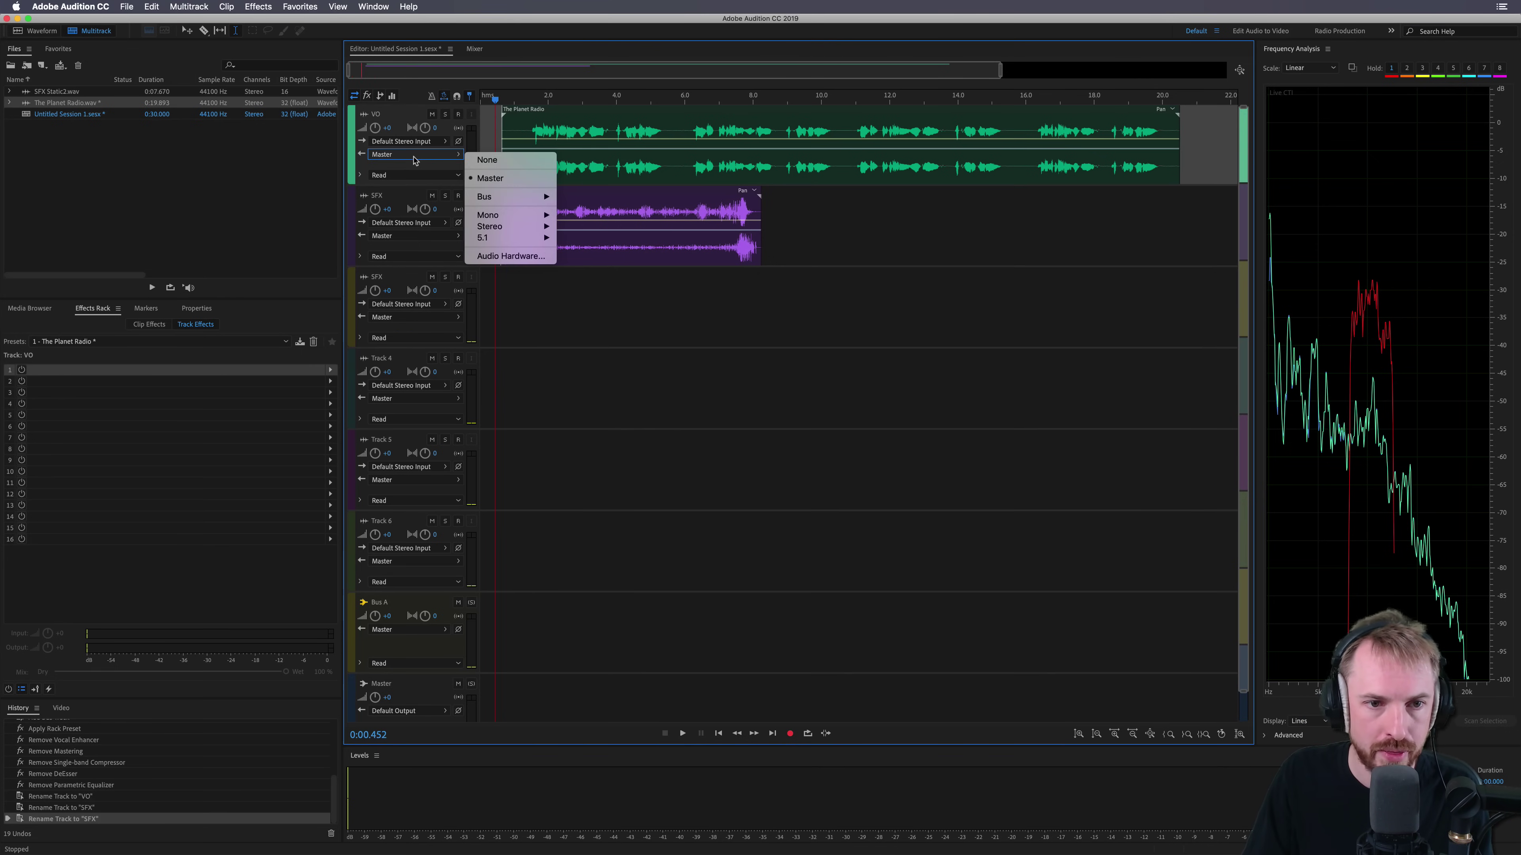
mouse_move(514, 197)
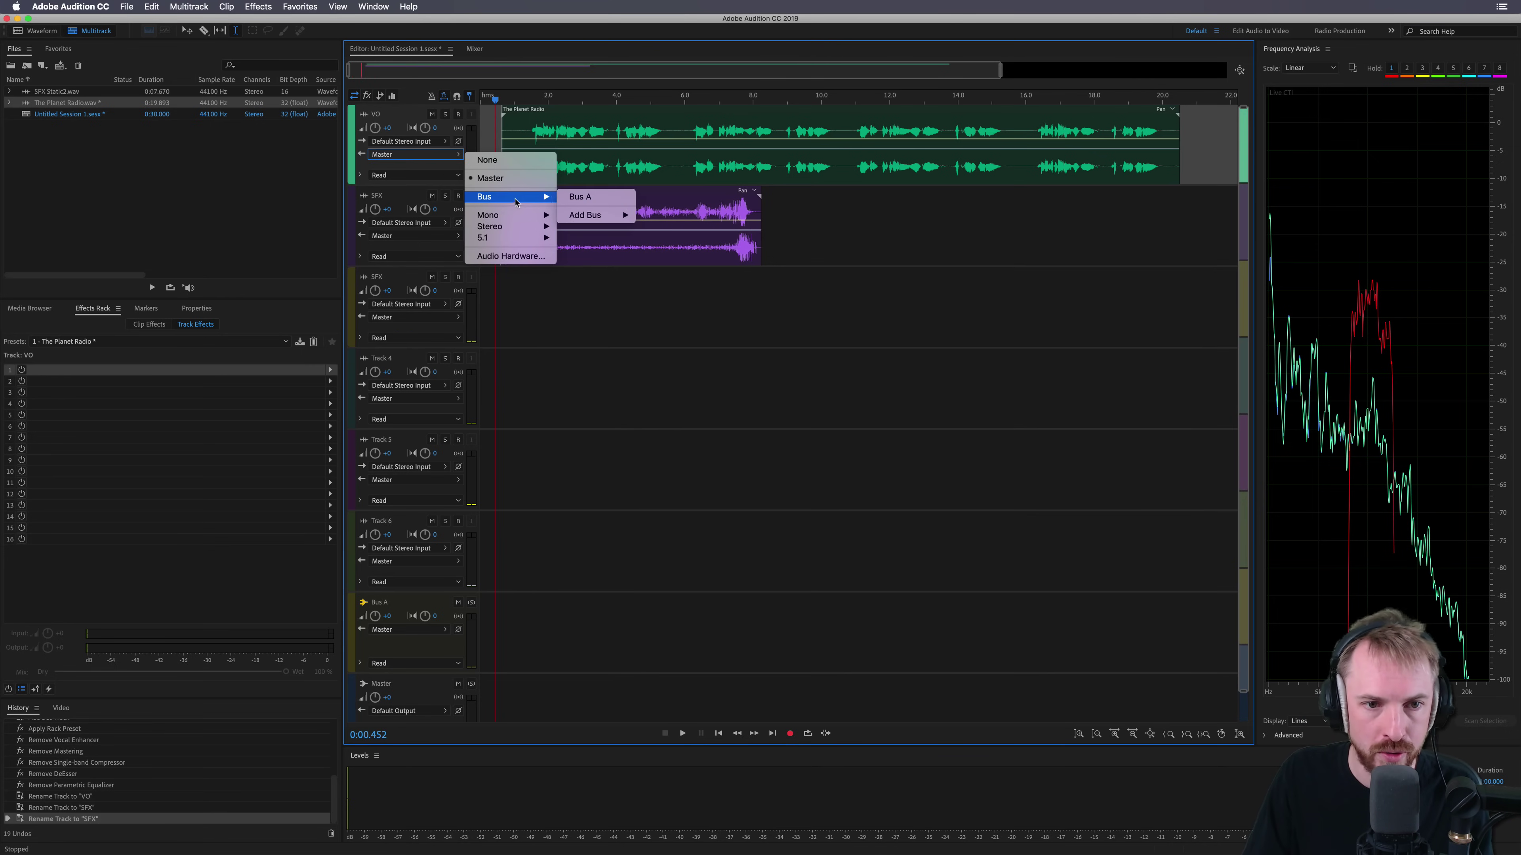
left_click(592, 200)
double_click(395, 603)
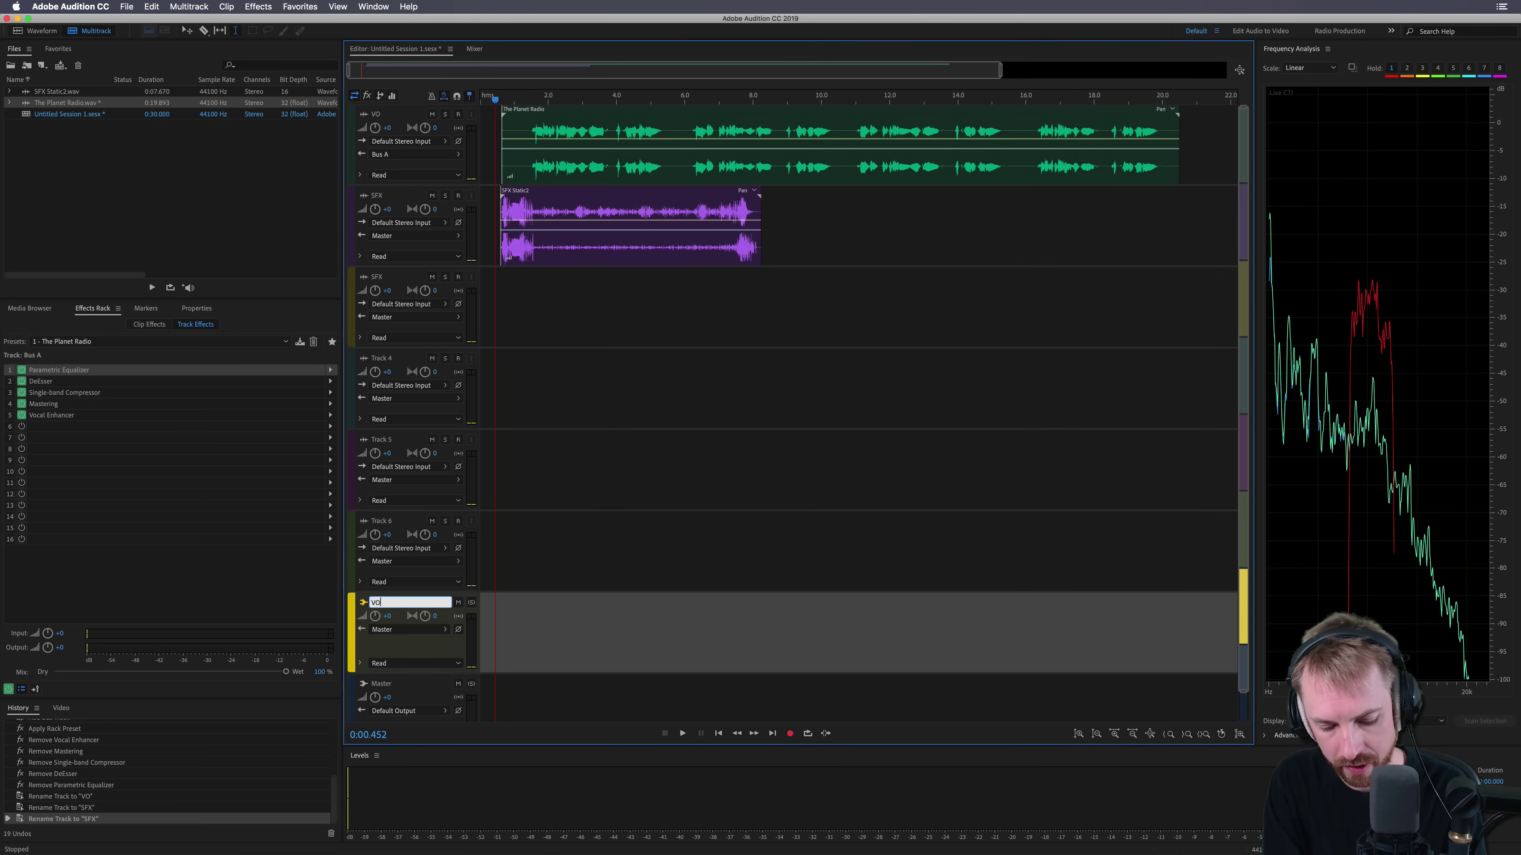
key("Return")
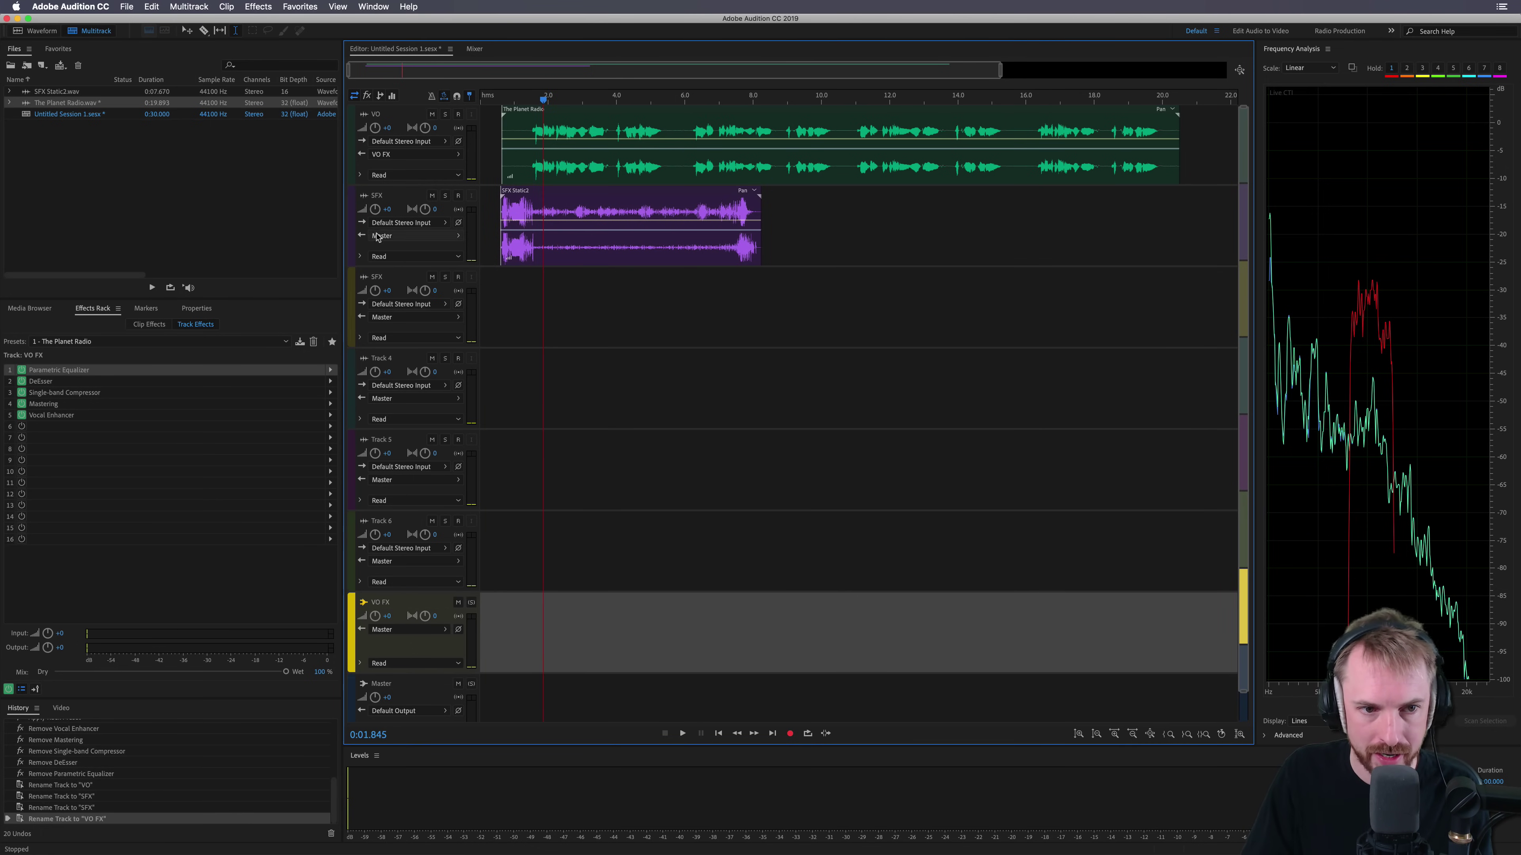
Step: Move Track 4 directly below VO and name it VO Chorus
left_click_drag(354, 369, 368, 199)
double_click(398, 197)
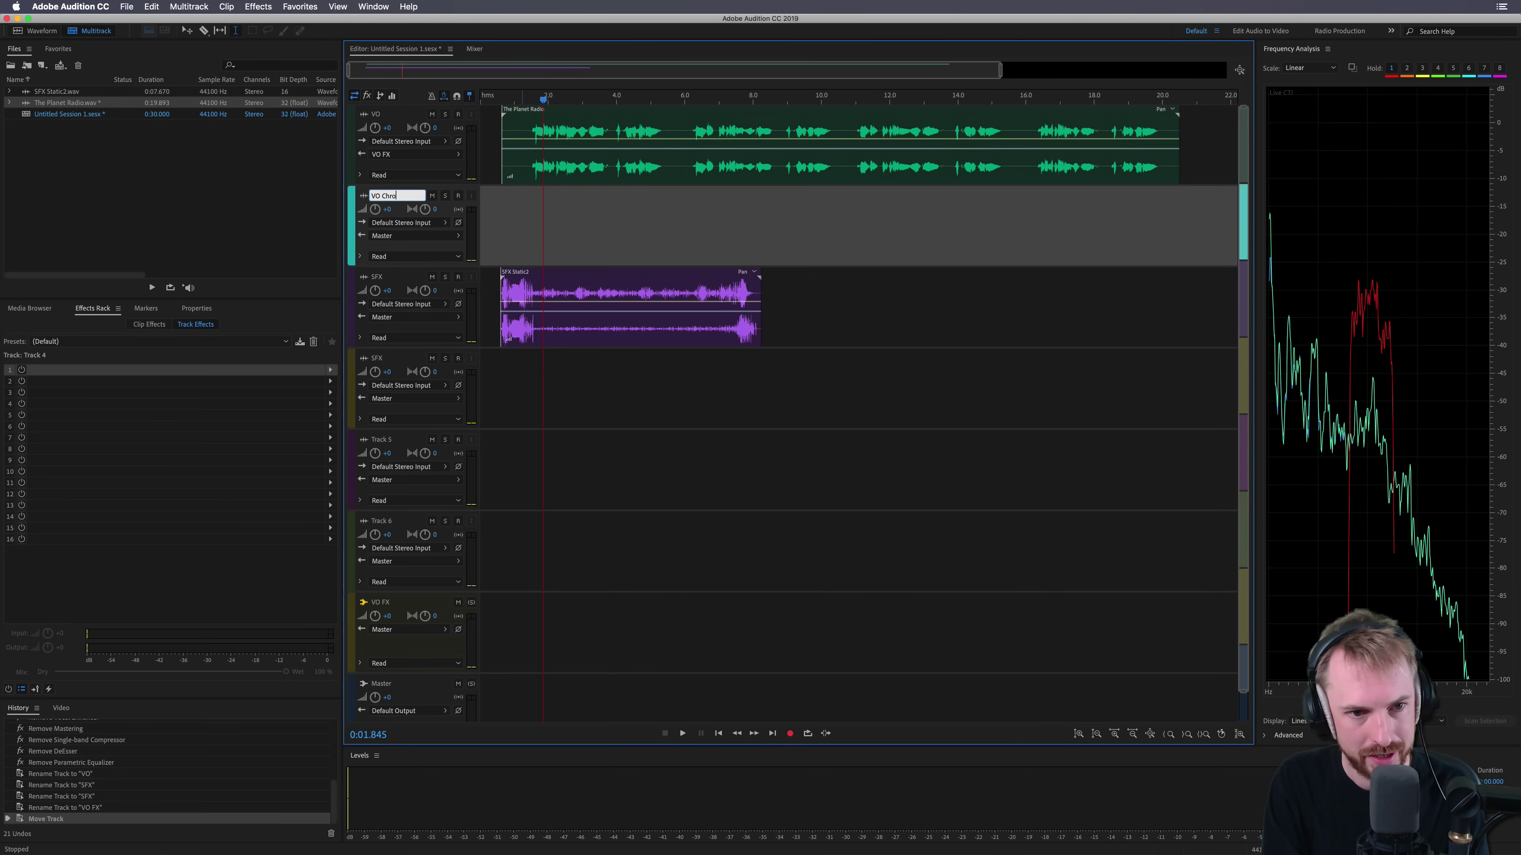
key("Return")
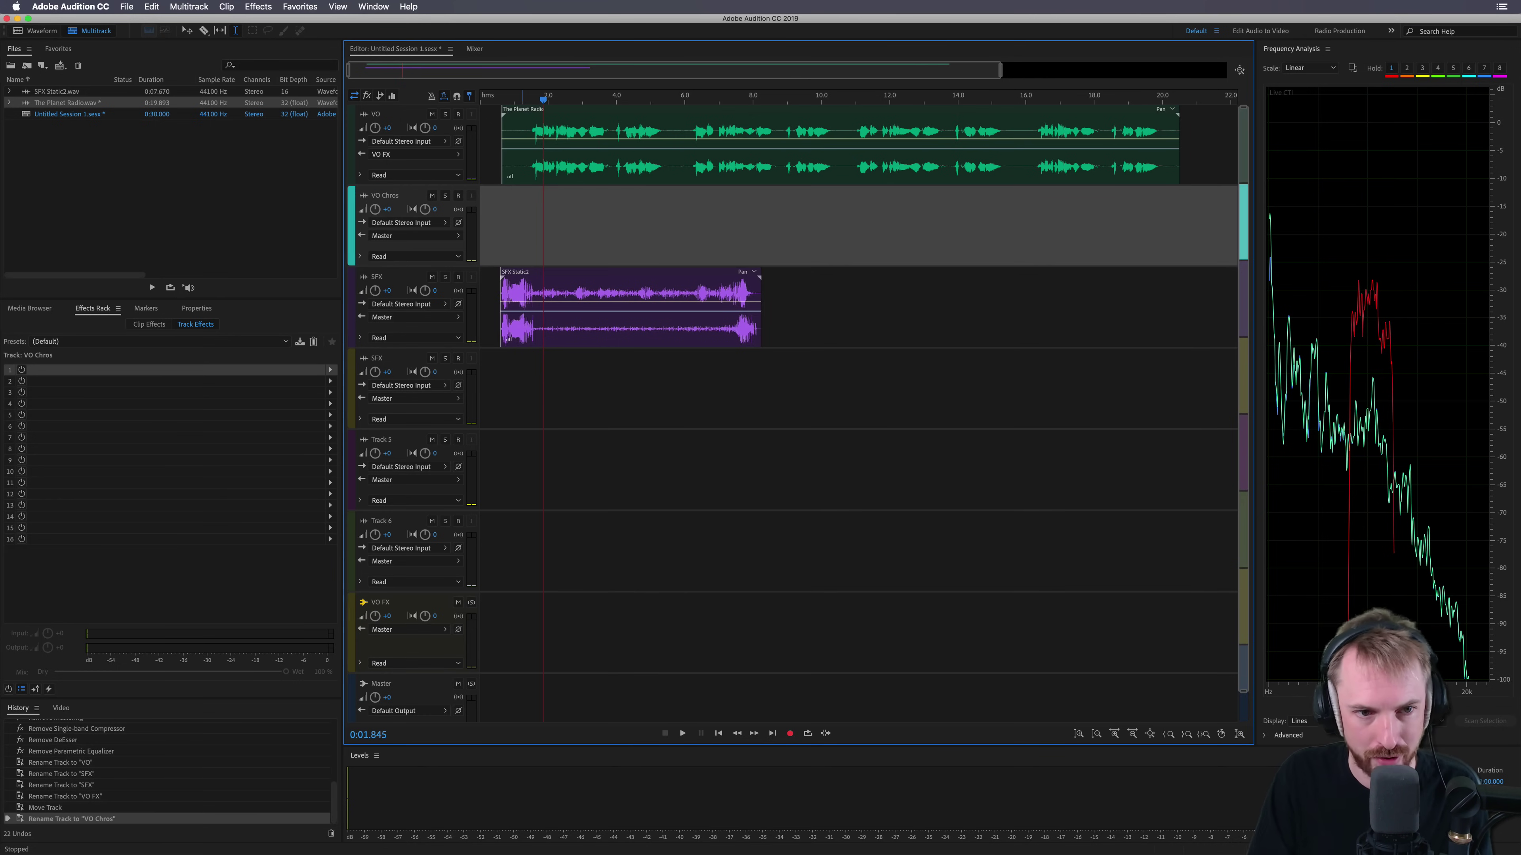
double_click(391, 197)
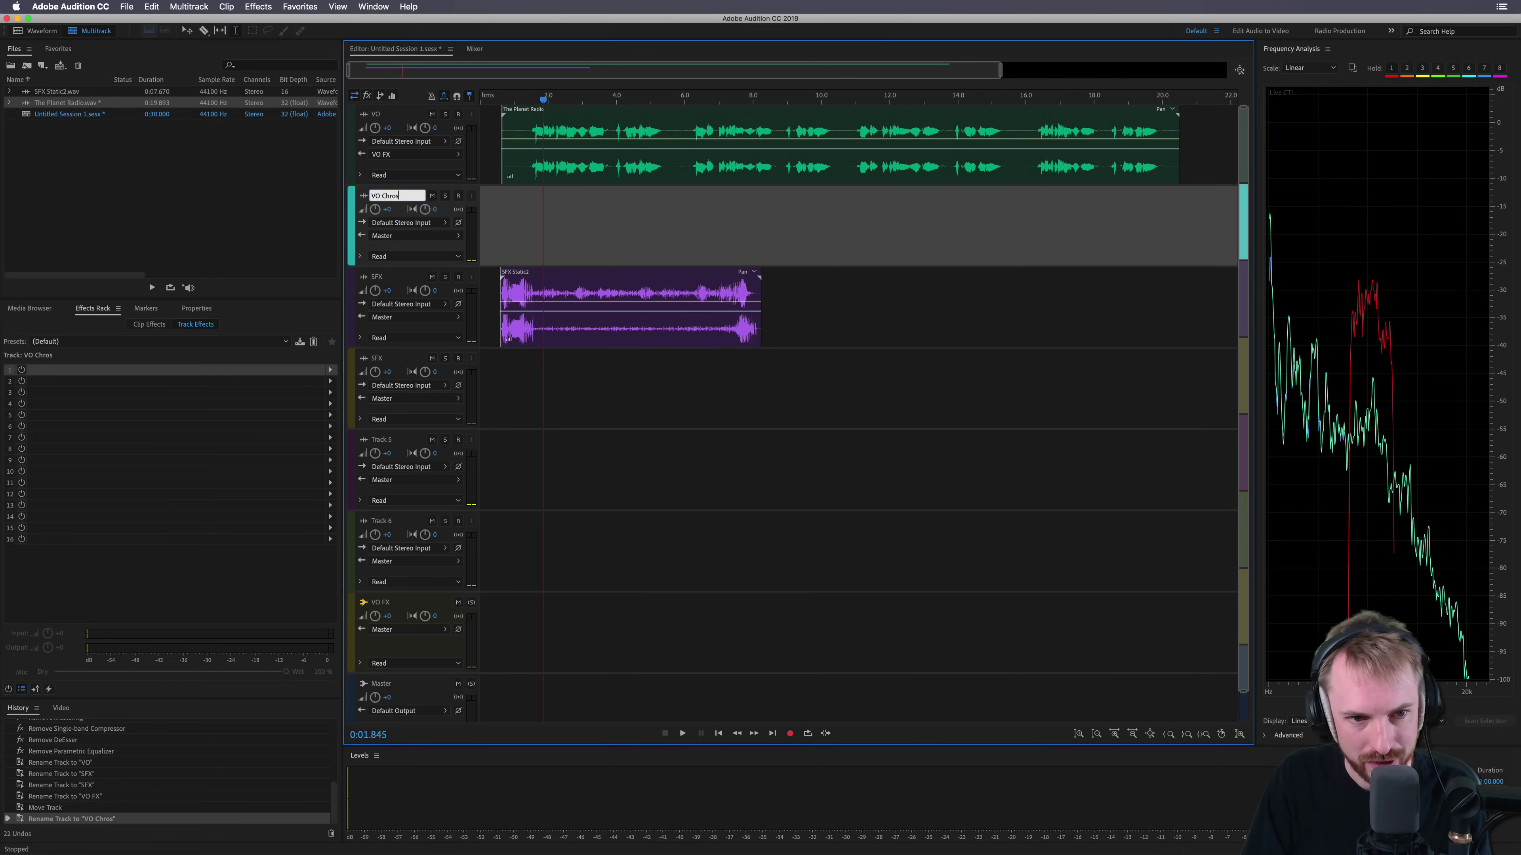
type("VO Chorus")
key("Return")
Step: Send VO Chorus's output into the VO FX bus
left_click(531, 169)
left_click(501, 228)
left_click(432, 237)
mouse_move(503, 276)
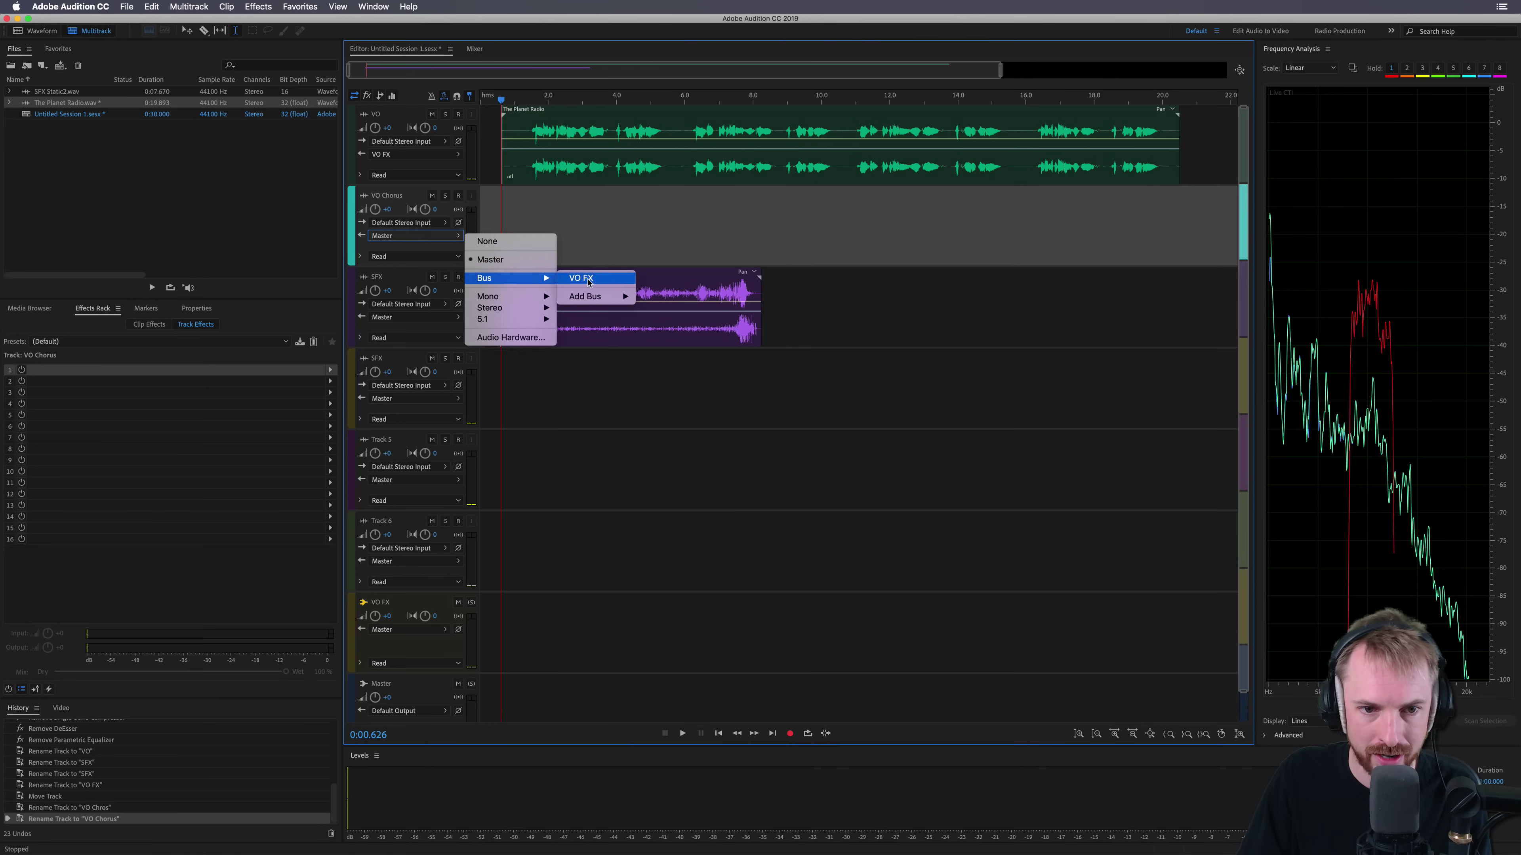
left_click(589, 278)
left_click(552, 595)
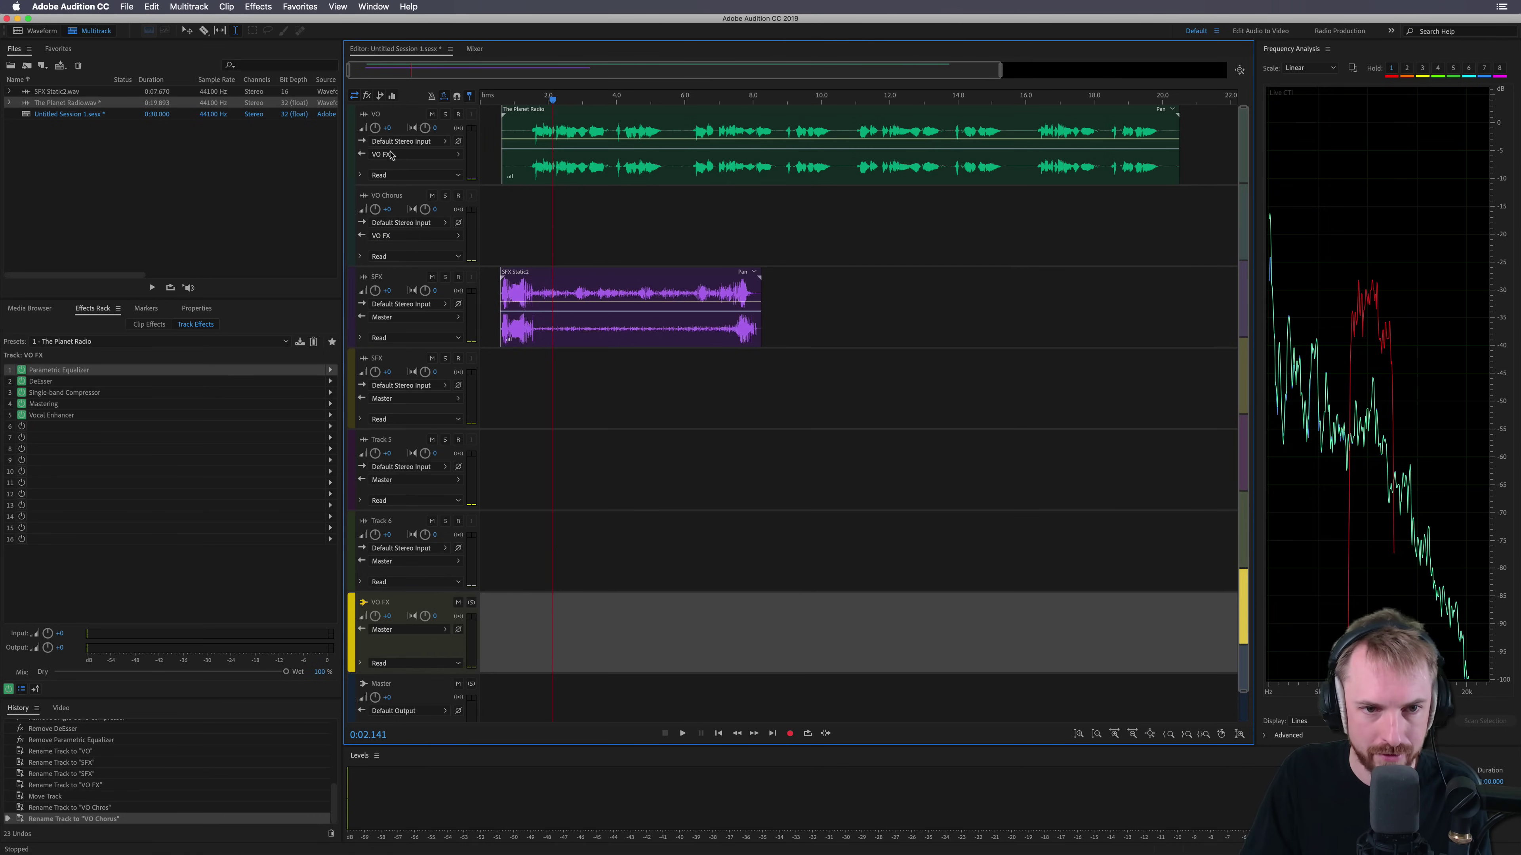
left_click(524, 195)
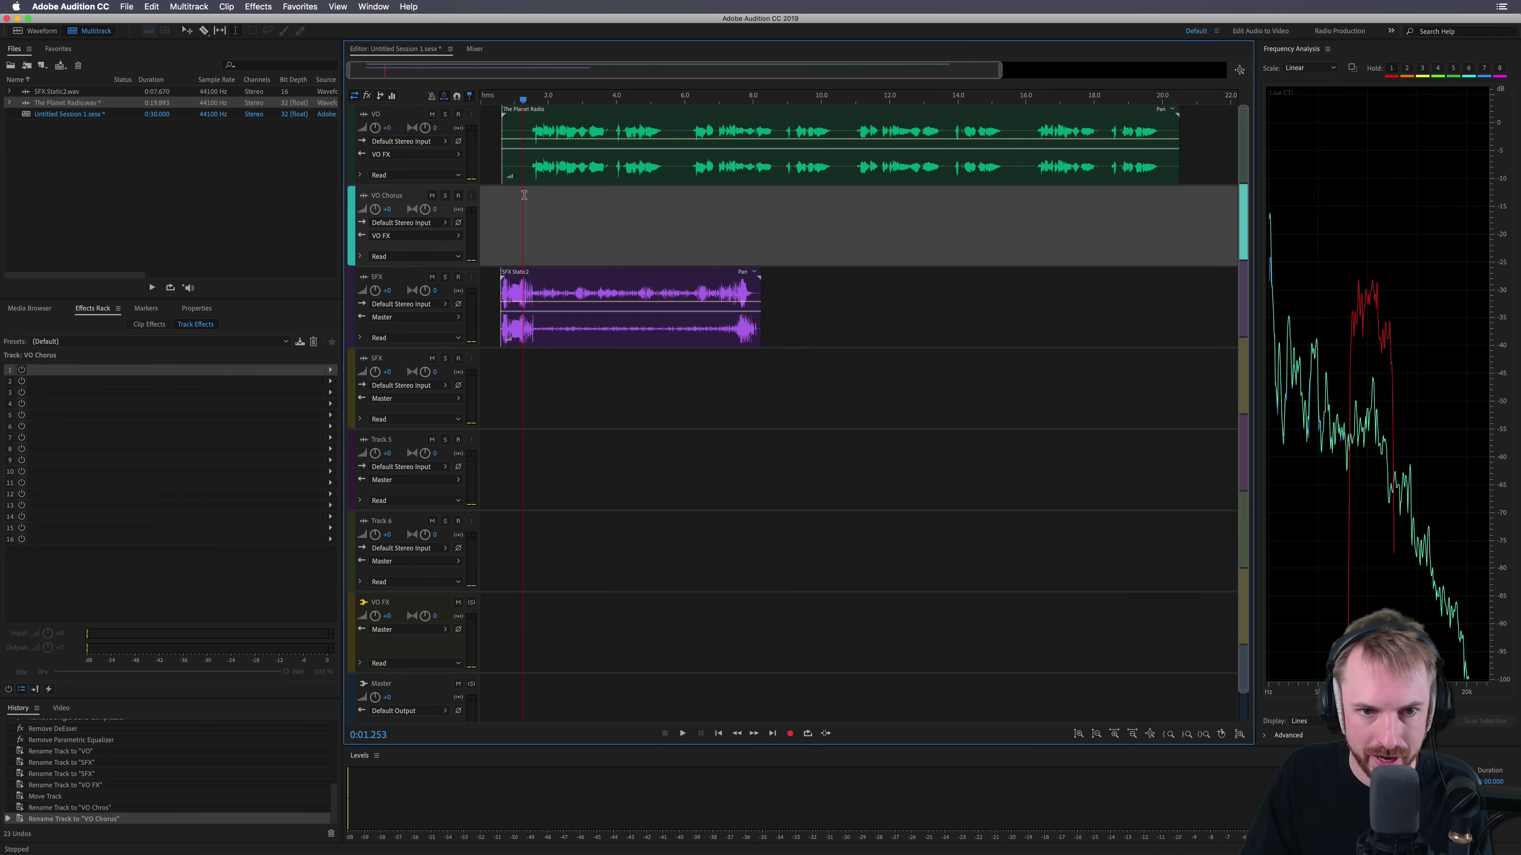
Step: Split the voiceover clip and move its second part onto VO Chorus, then preview
left_click(612, 172)
key("super+k")
left_click_drag(628, 172, 628, 254)
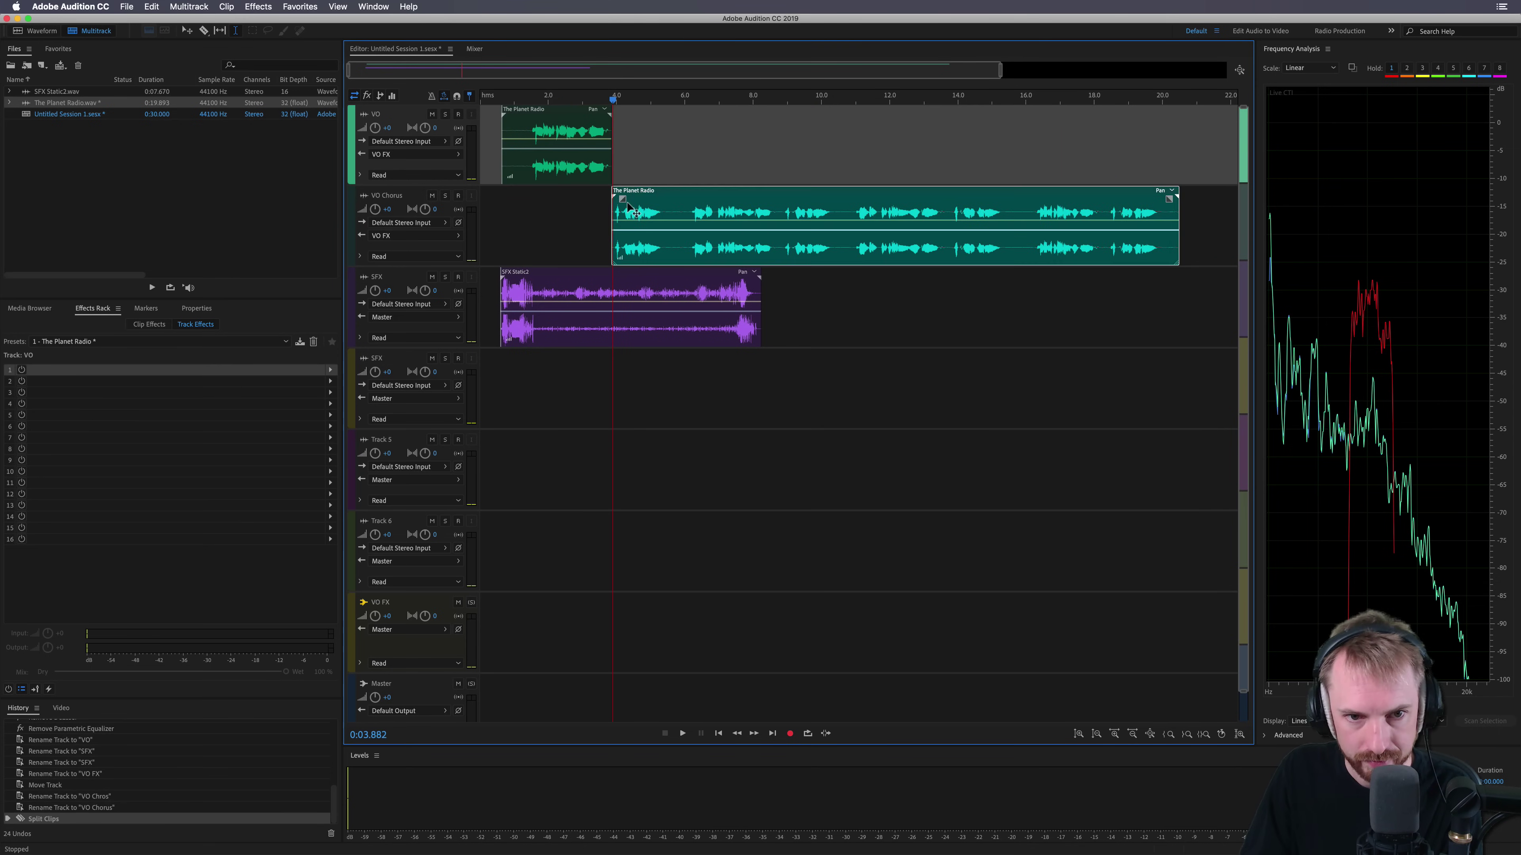
left_click(542, 207)
key("space")
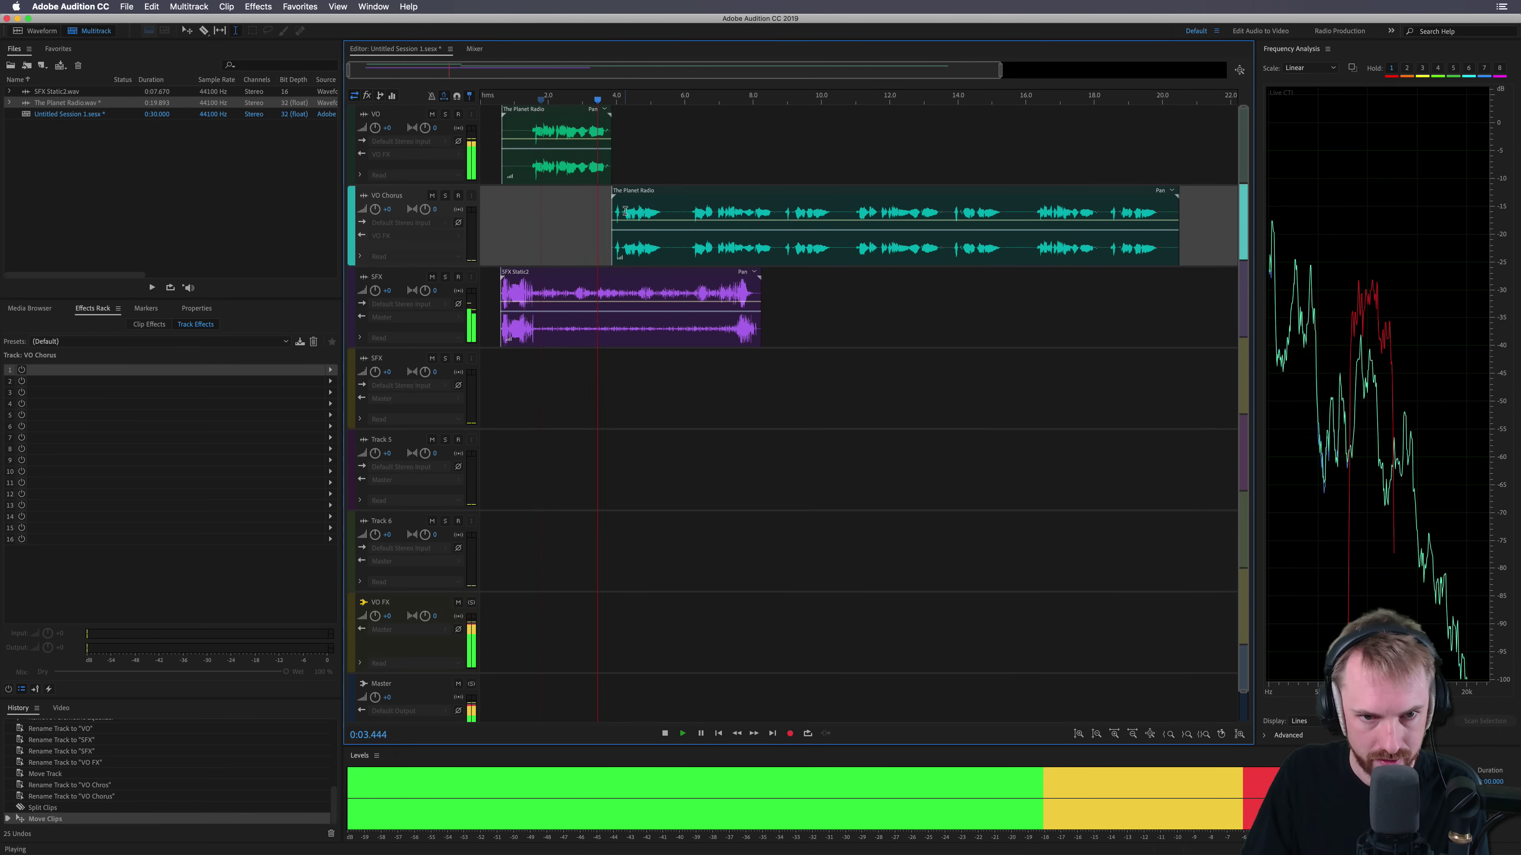
key("space")
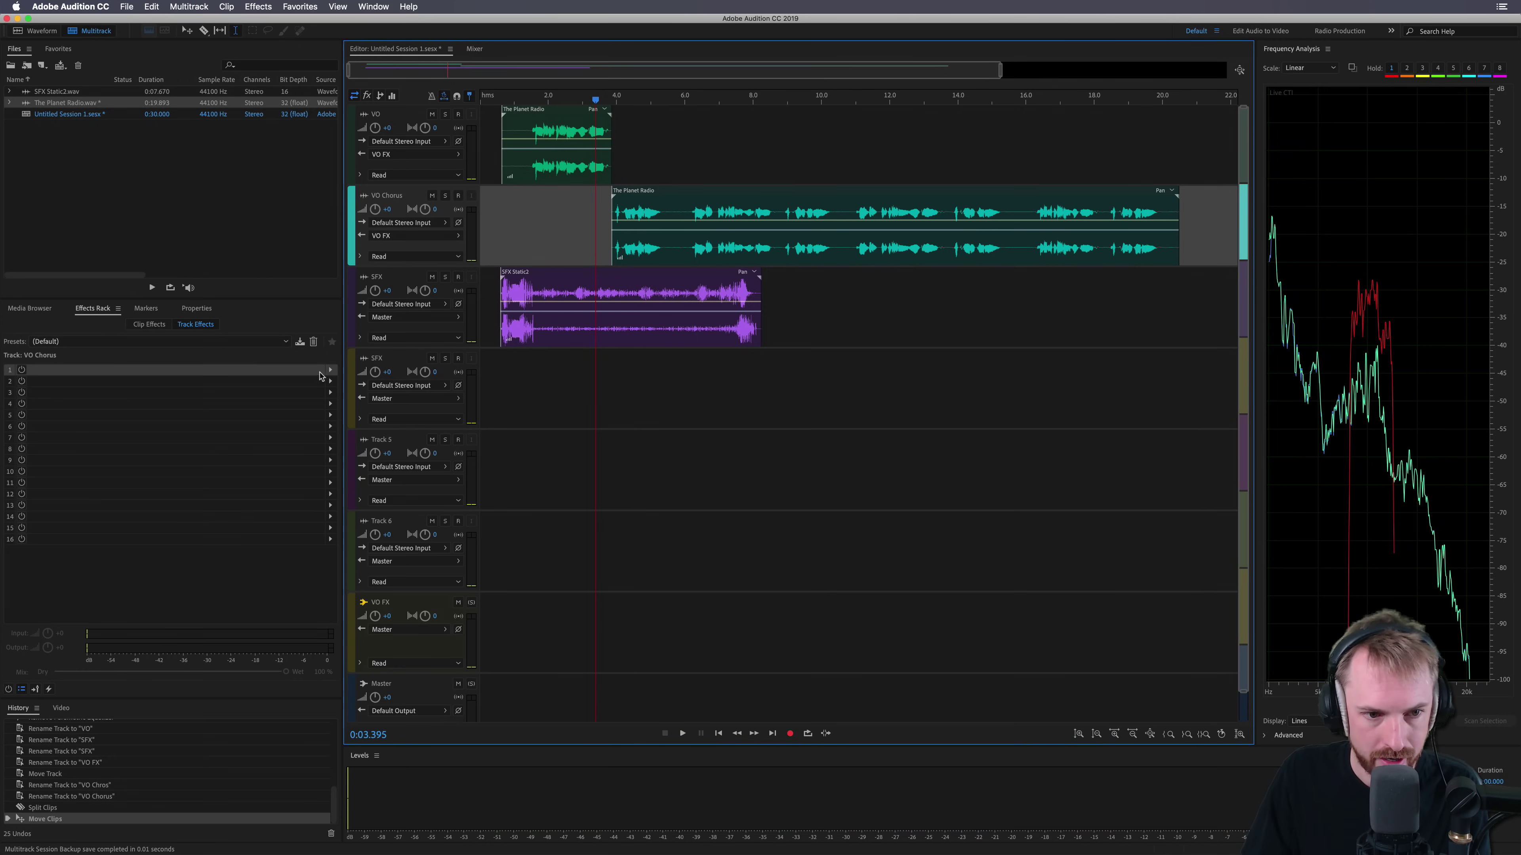
Step: Add a Chorus effect to the VO Chorus track and preview it
left_click(330, 370)
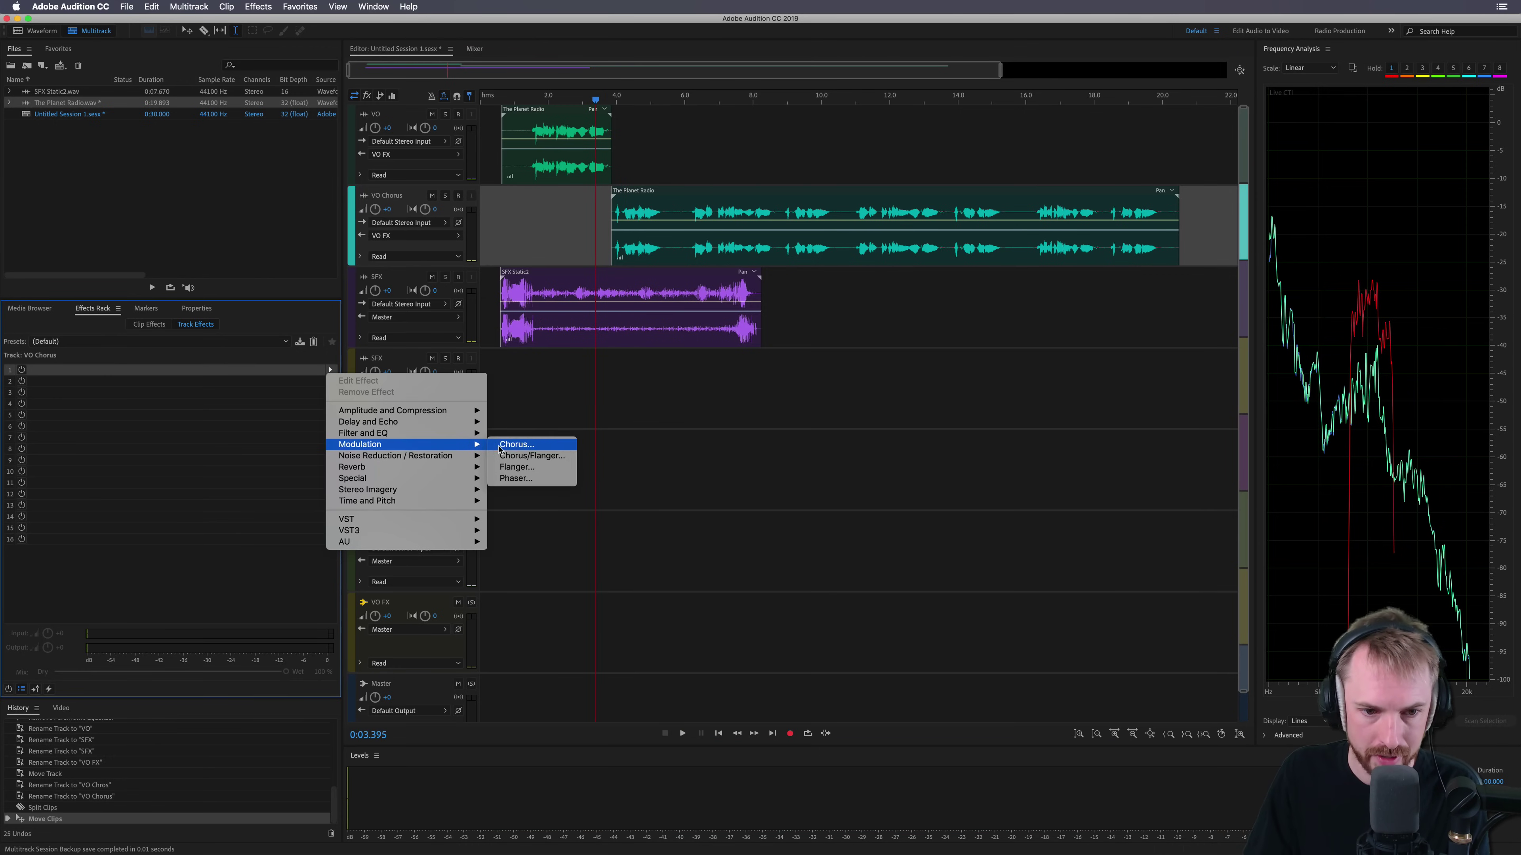
left_click(503, 445)
key("space")
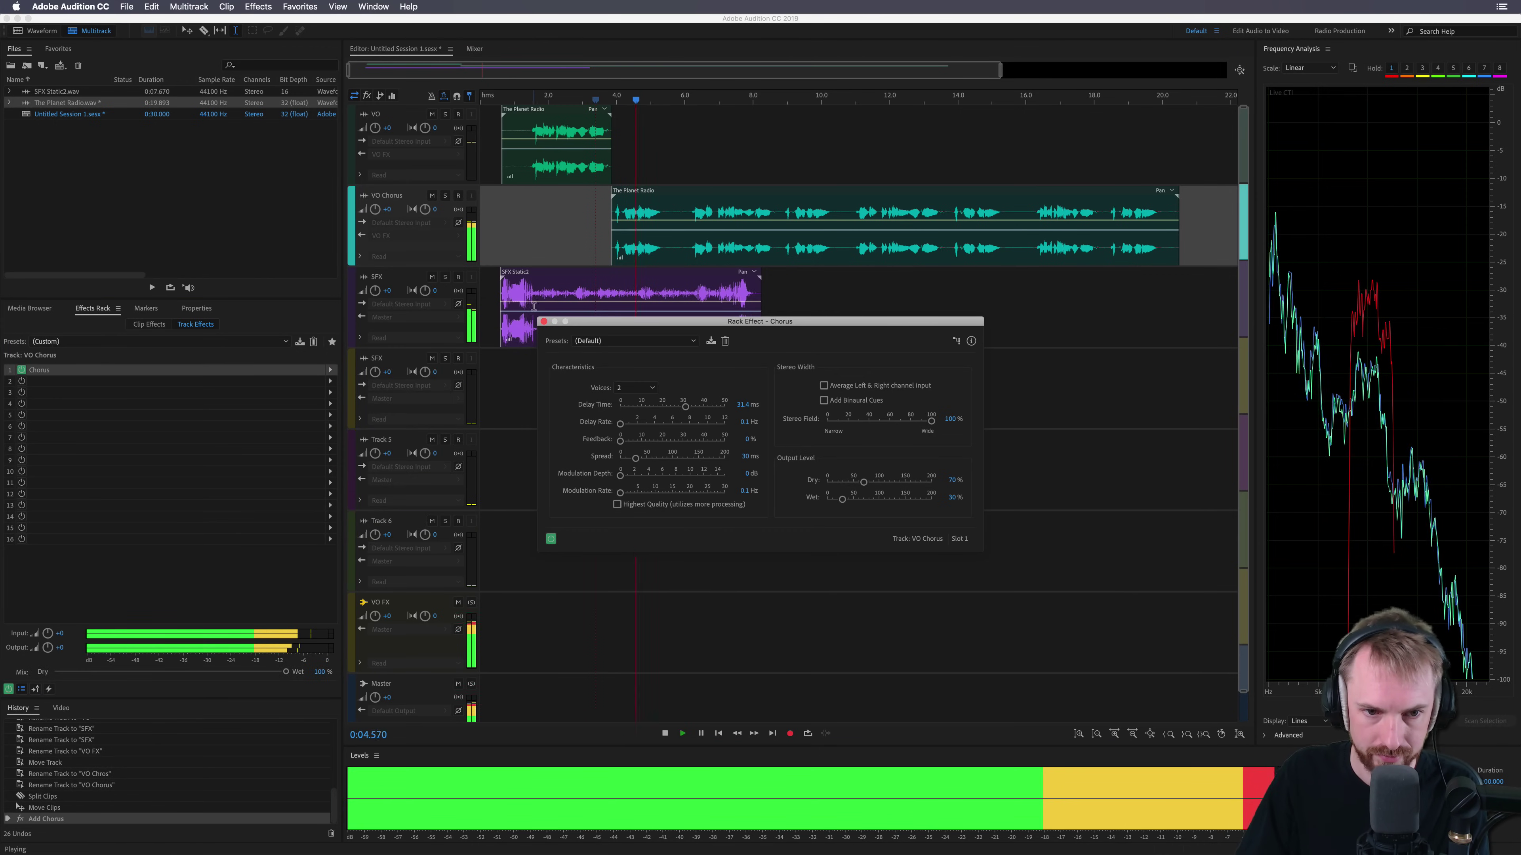
key("space")
left_click(543, 322)
Step: Lift ranges out of the VO Chorus clip and move the short Planet Radio piece onto Track 5
left_click_drag(661, 249, 683, 251)
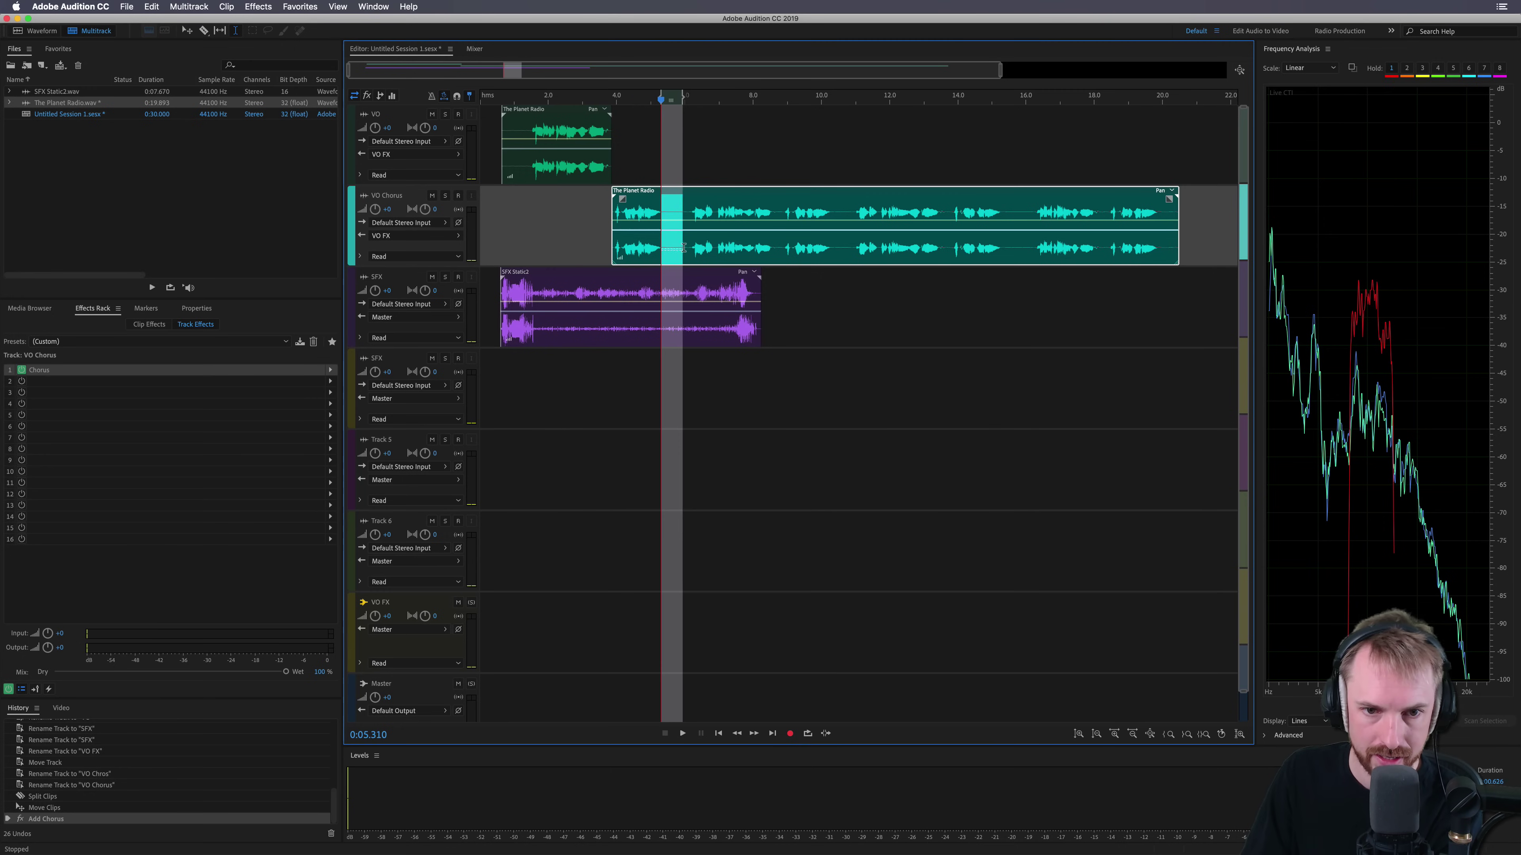
key("Delete")
left_click(799, 293)
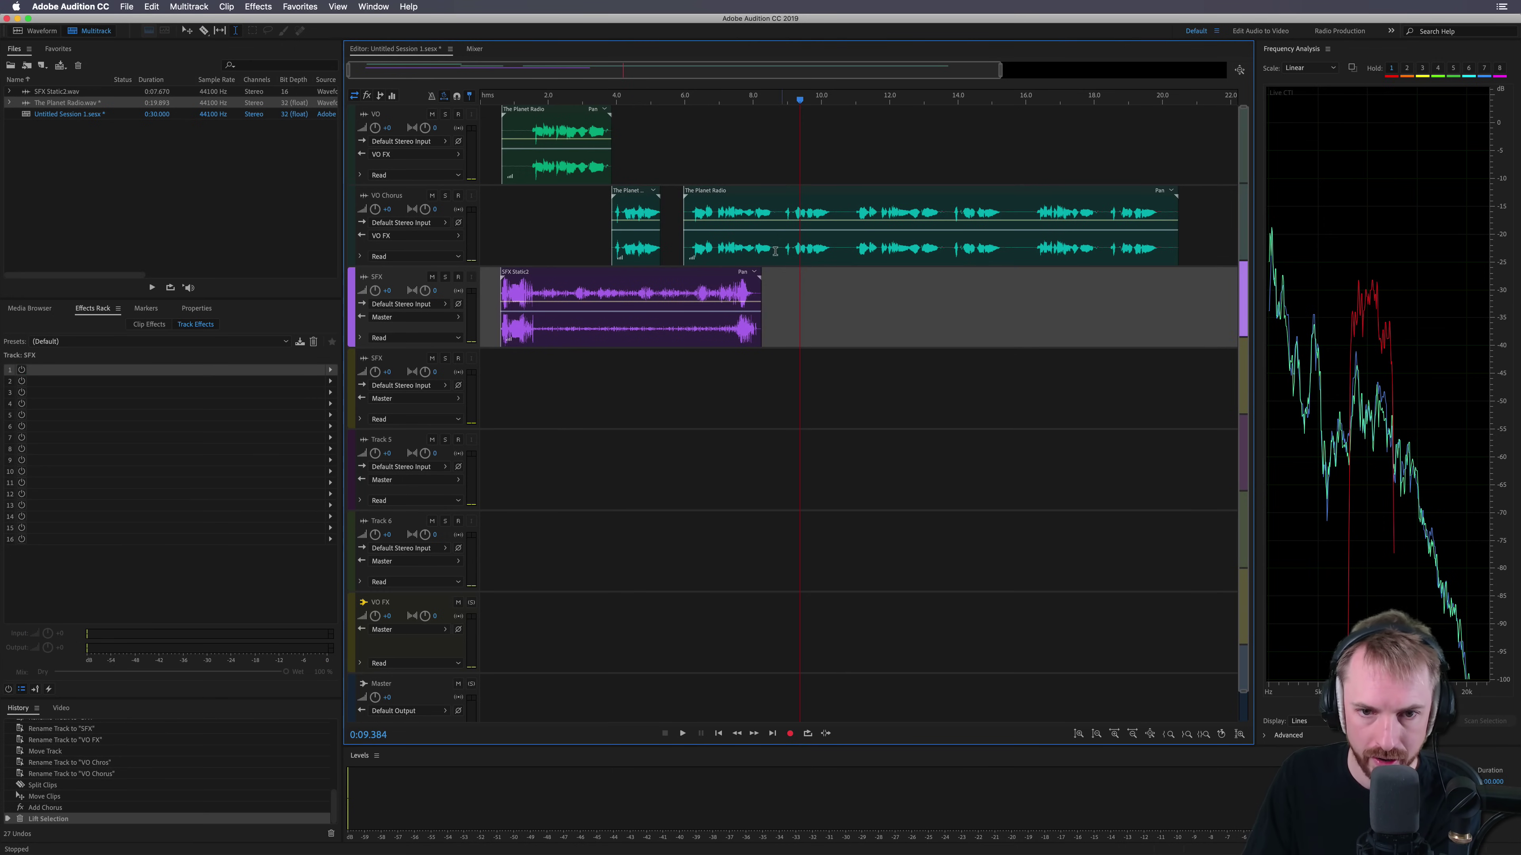
left_click(800, 249)
left_click_drag(784, 249, 665, 249)
key("Delete")
left_click(832, 246)
key("Delete")
left_click(812, 300)
left_click_drag(833, 249, 659, 474)
left_click(392, 442)
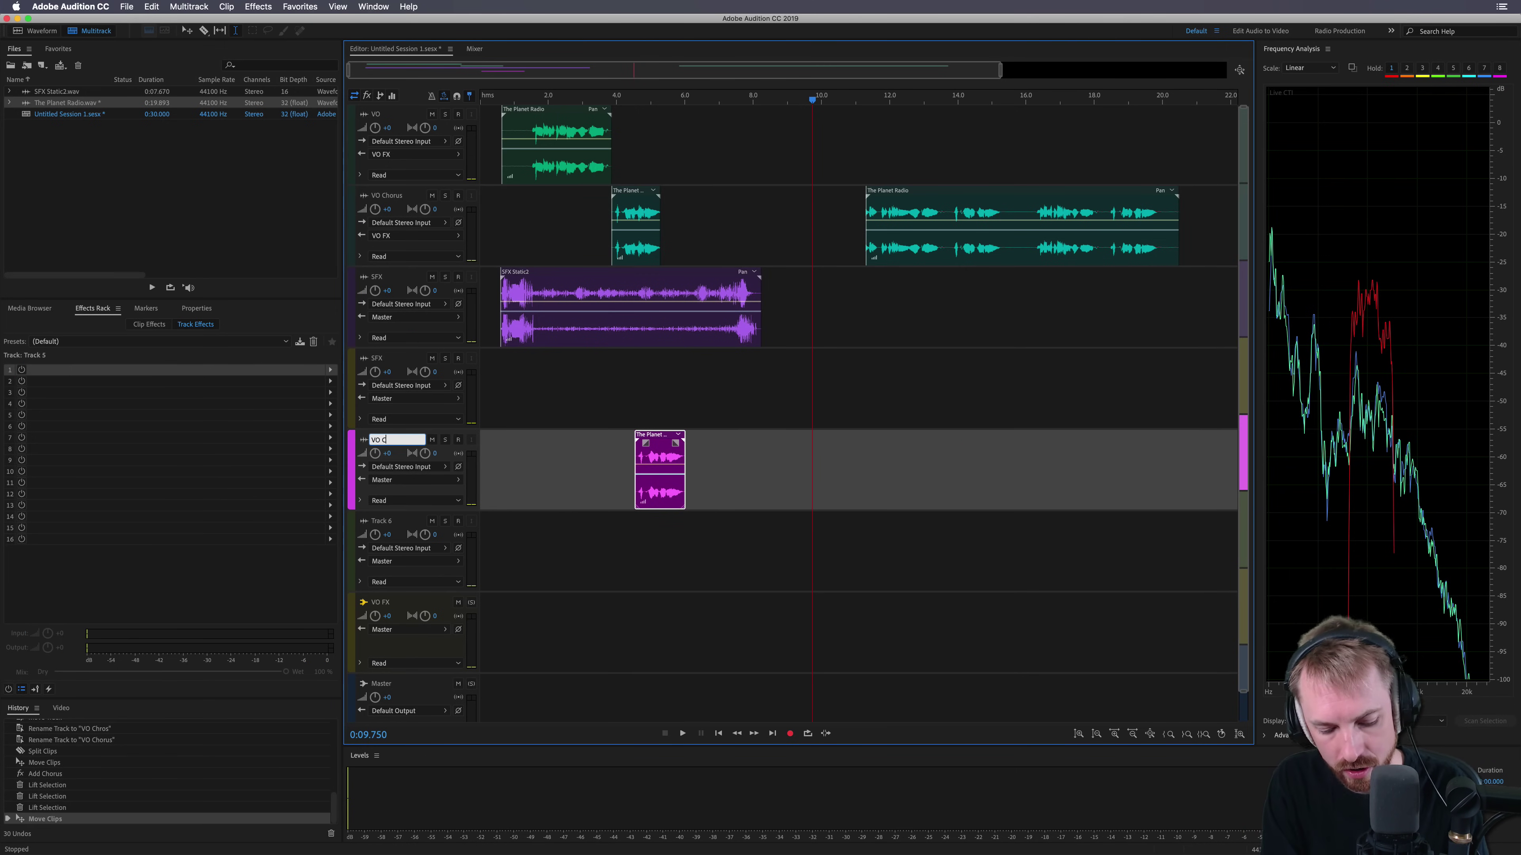
Step: Rename Track 5 to 'VO Crush' and add the AIR Lo-Fi effect to its rack
type("VO Crush")
key("Return")
left_click(623, 465)
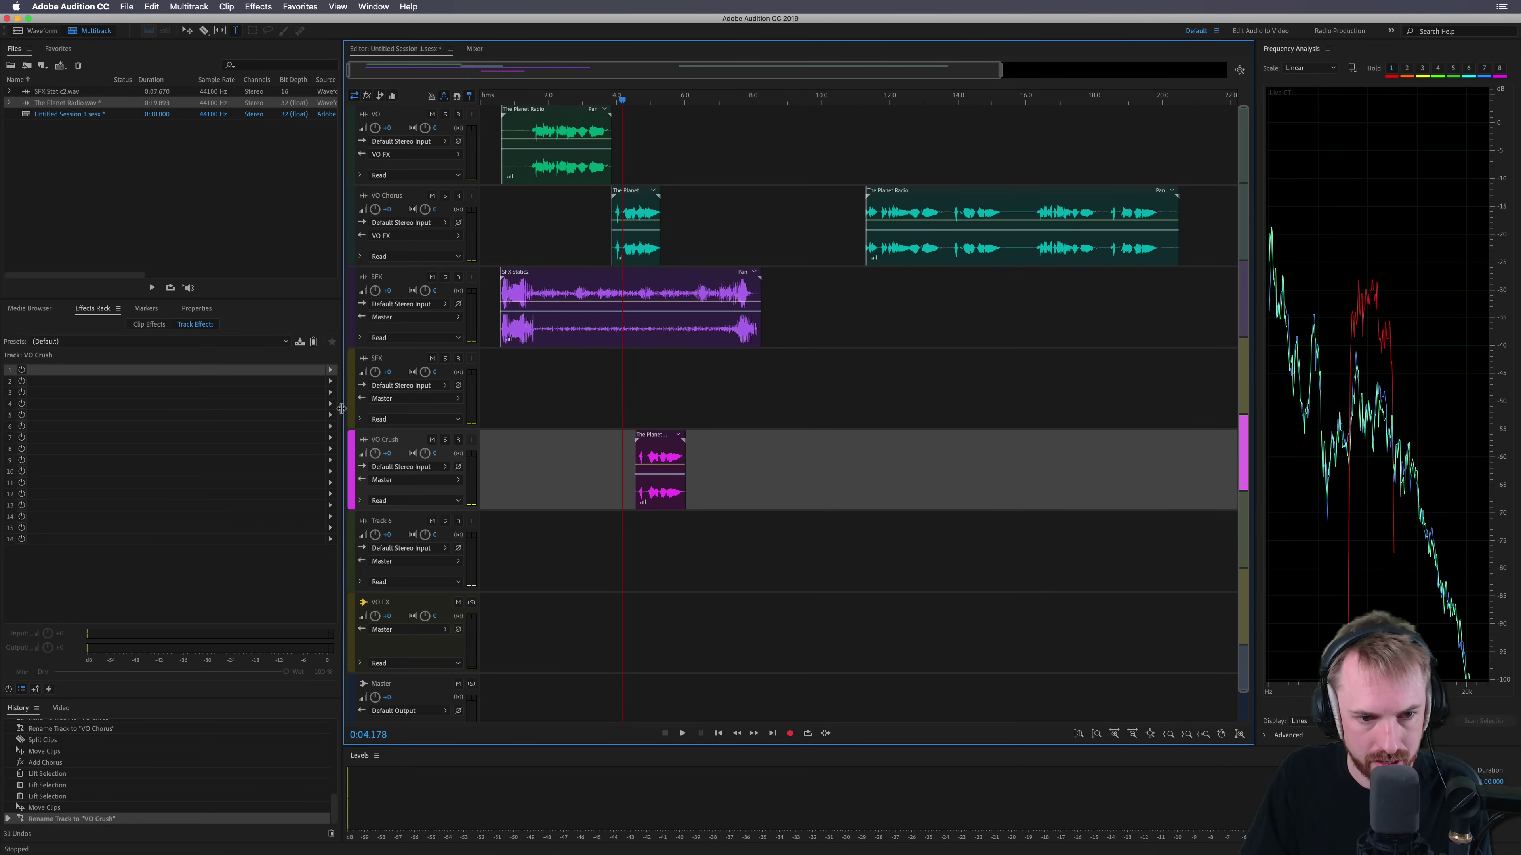
left_click(330, 370)
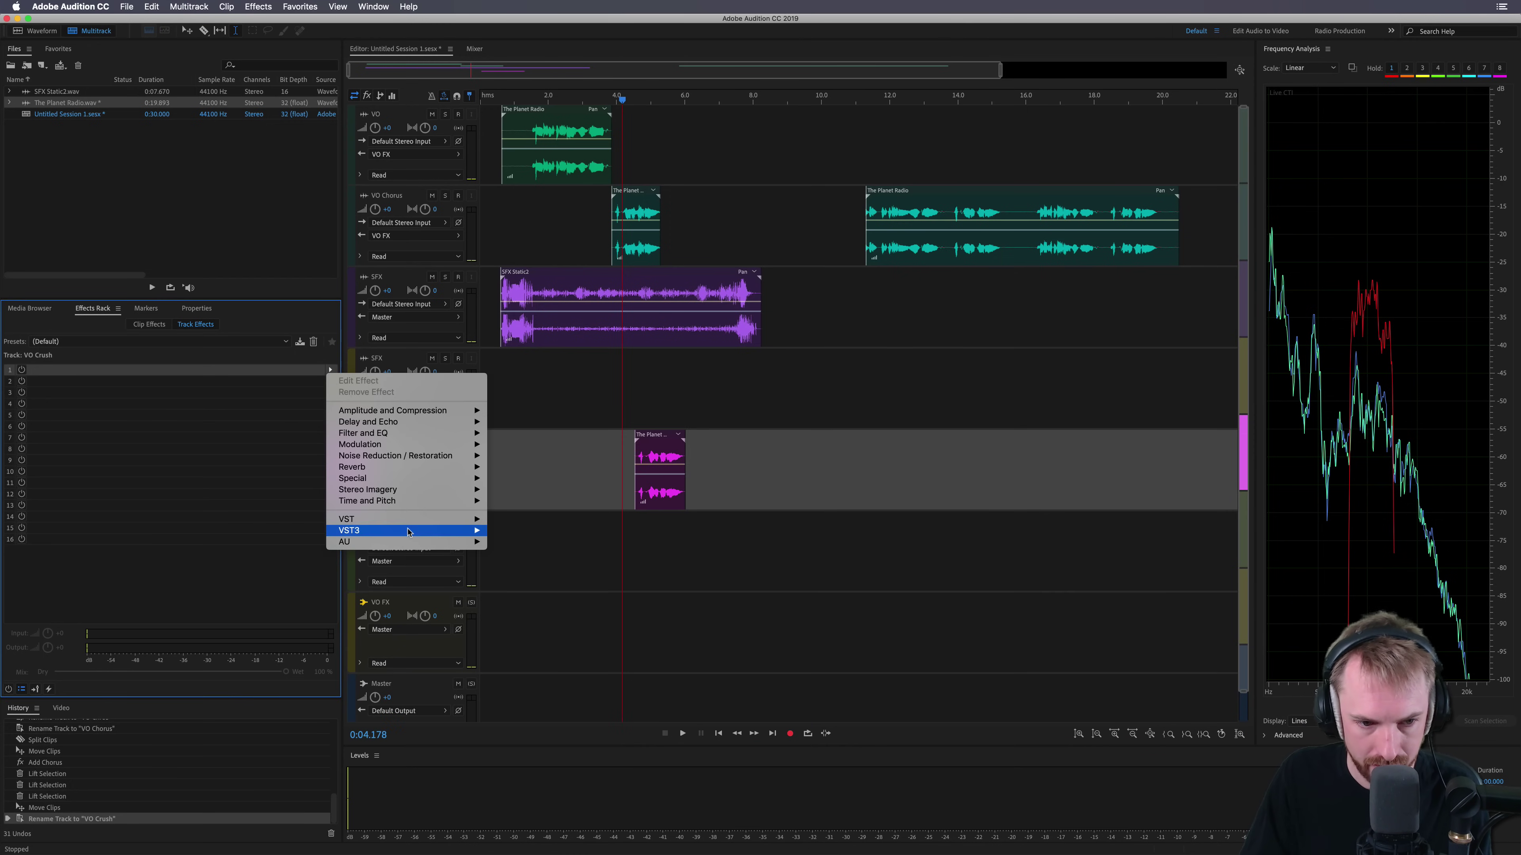
mouse_move(409, 545)
mouse_move(523, 544)
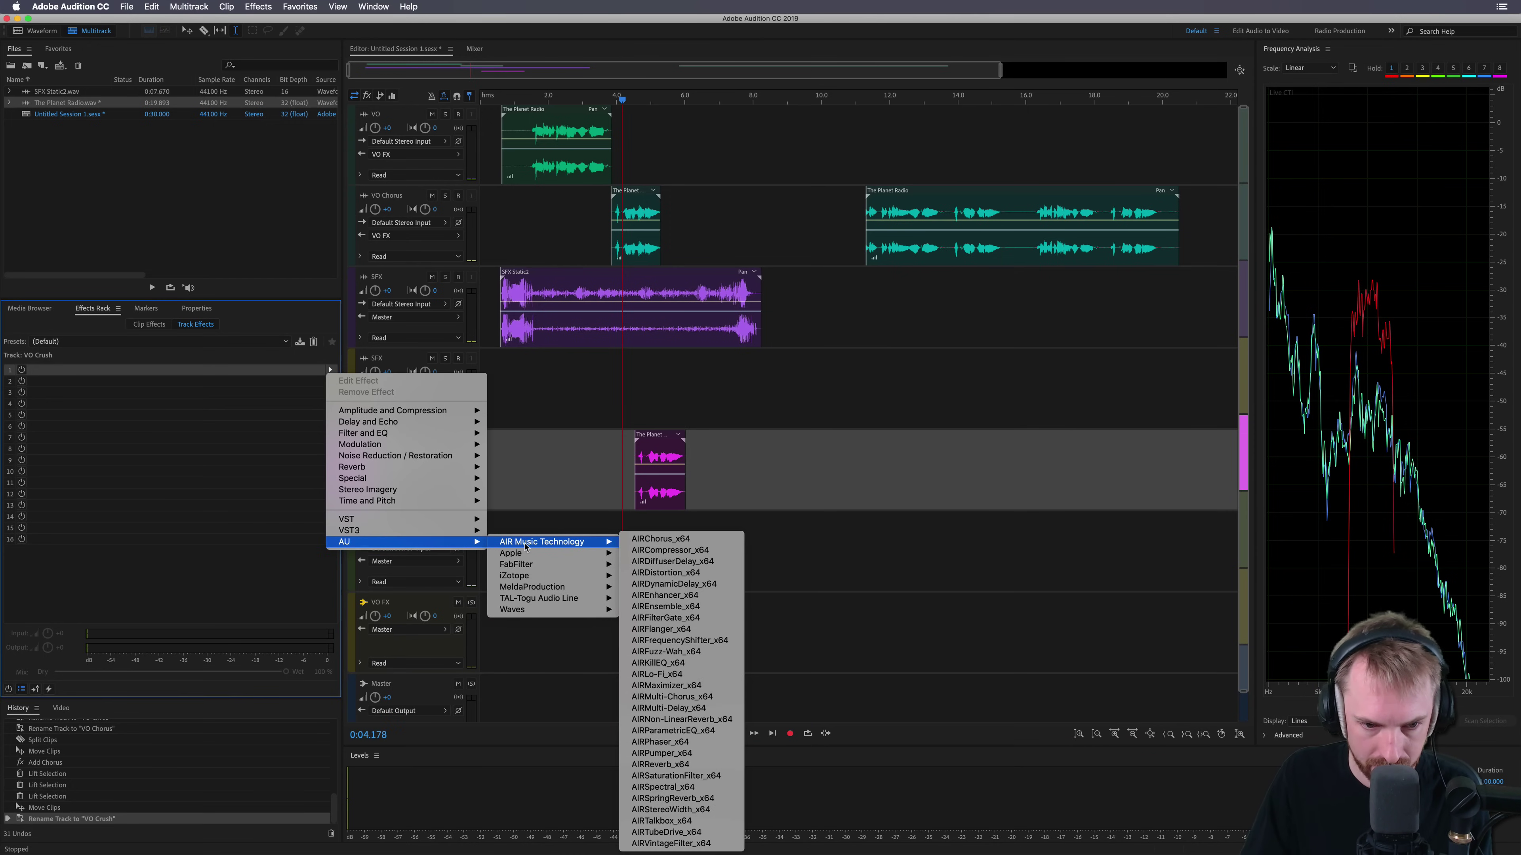
left_click(675, 673)
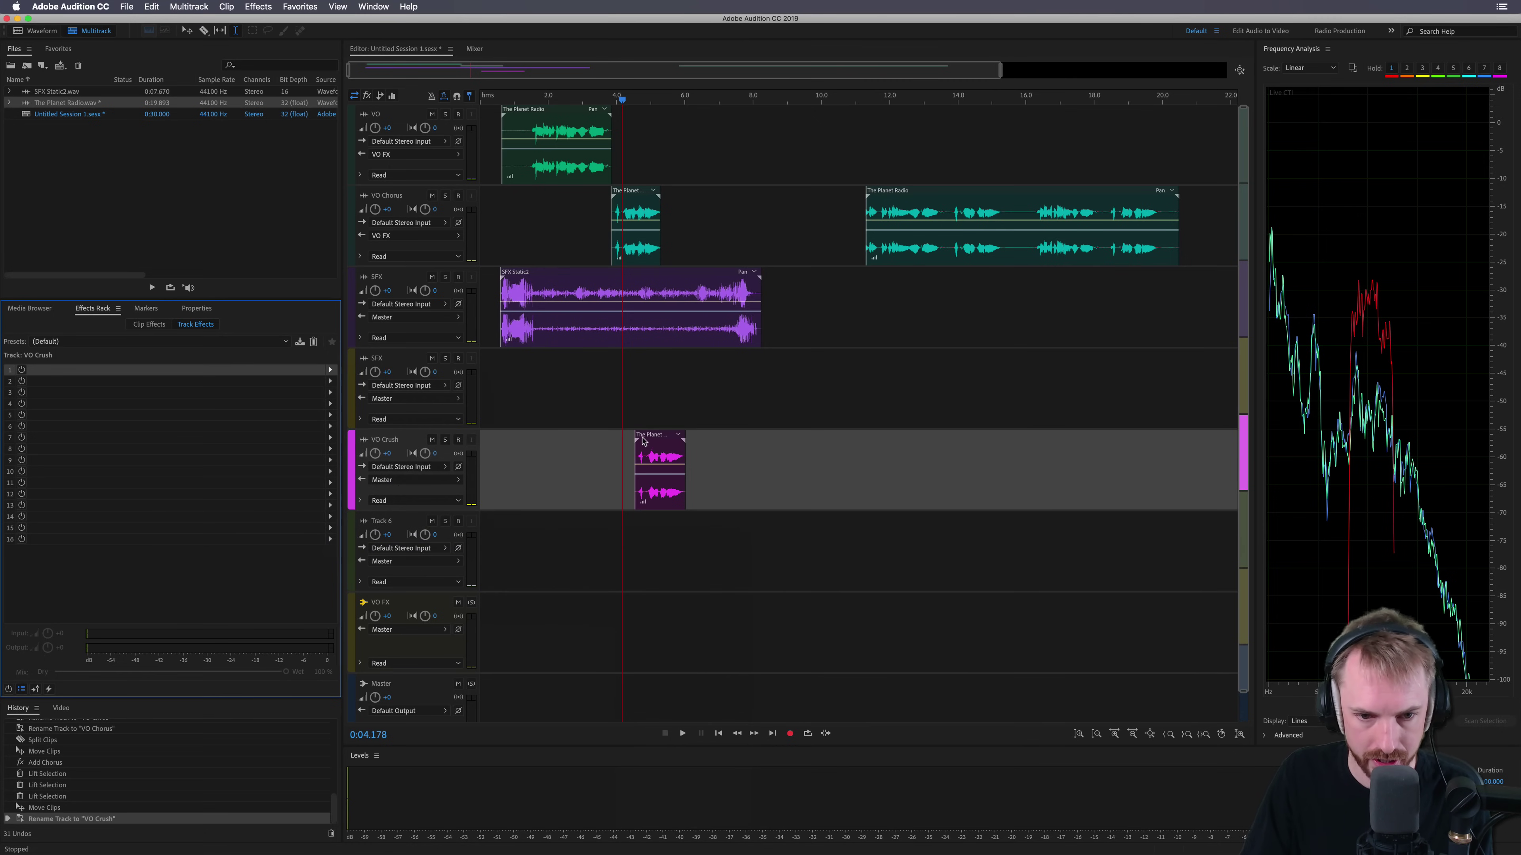
Step: Audition the Lo-Fi effect, shift the VO Crush clip later, and solo the track
key("space")
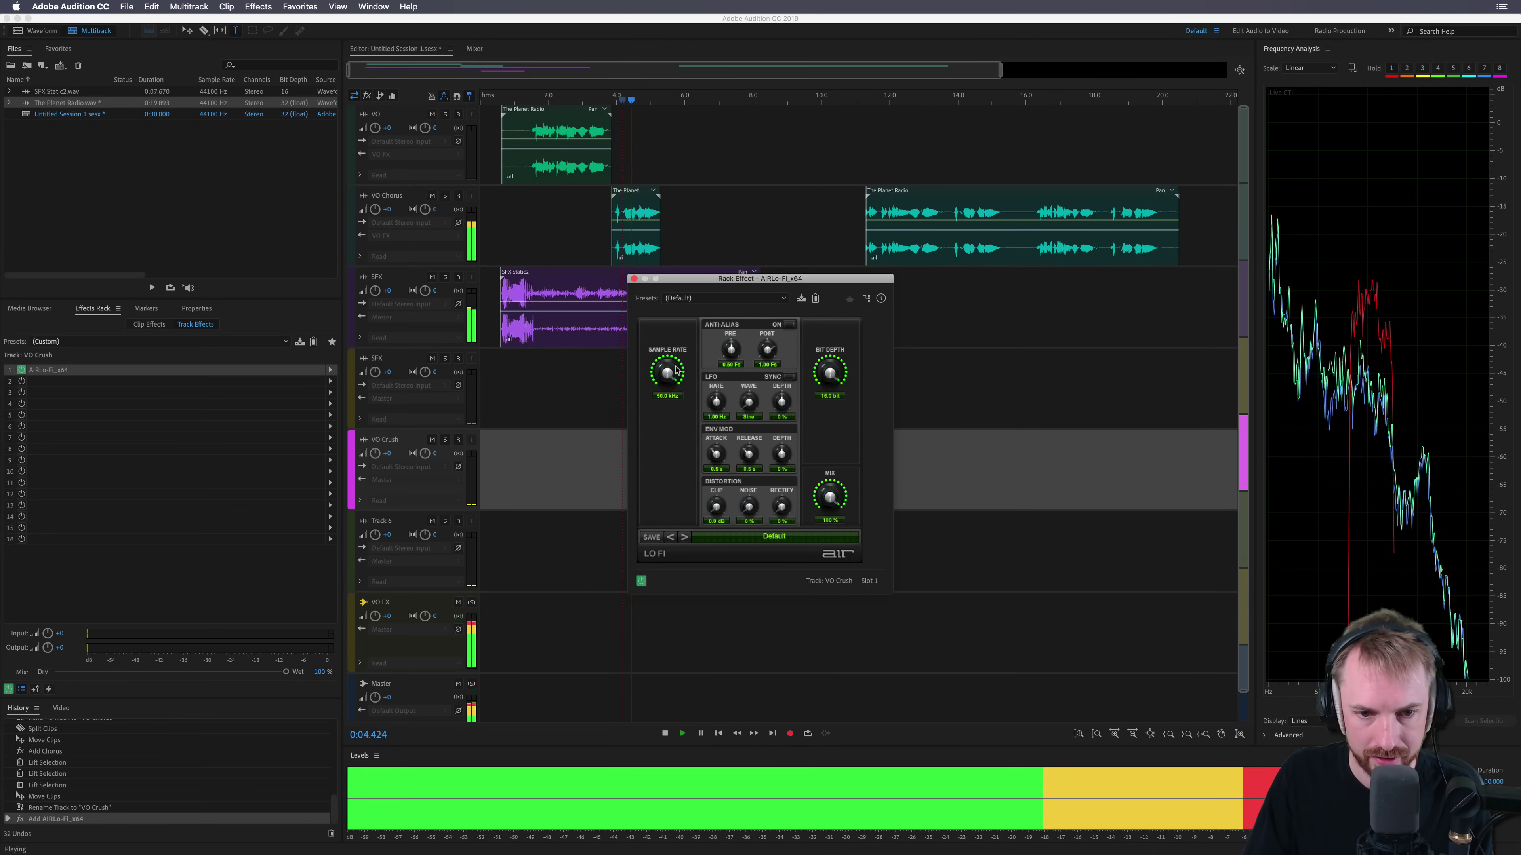
left_click_drag(675, 285, 786, 281)
key("space")
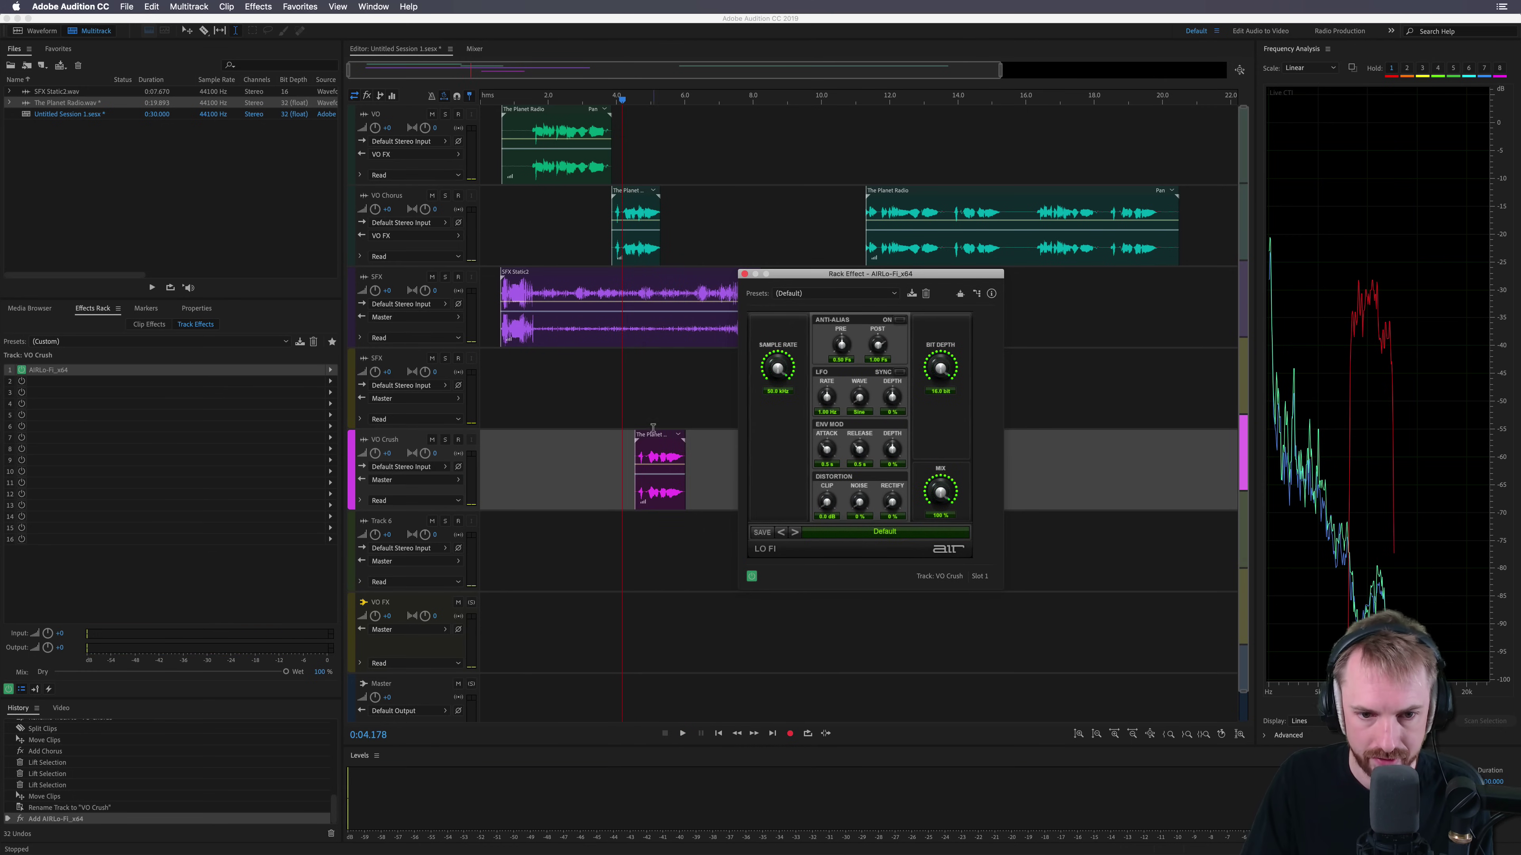
left_click_drag(658, 446, 715, 446)
left_click(444, 440)
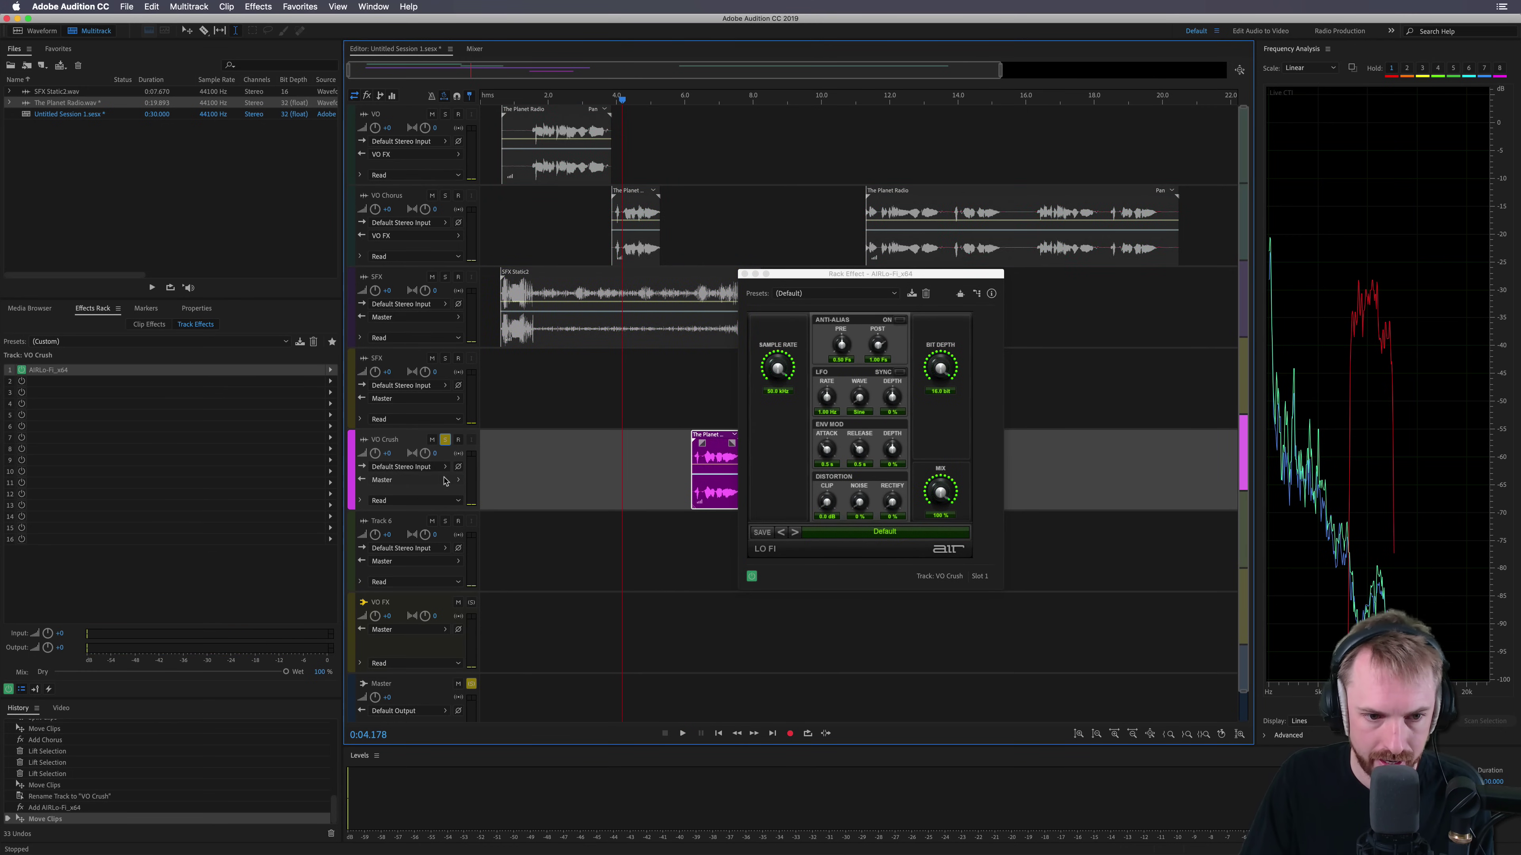
key("space")
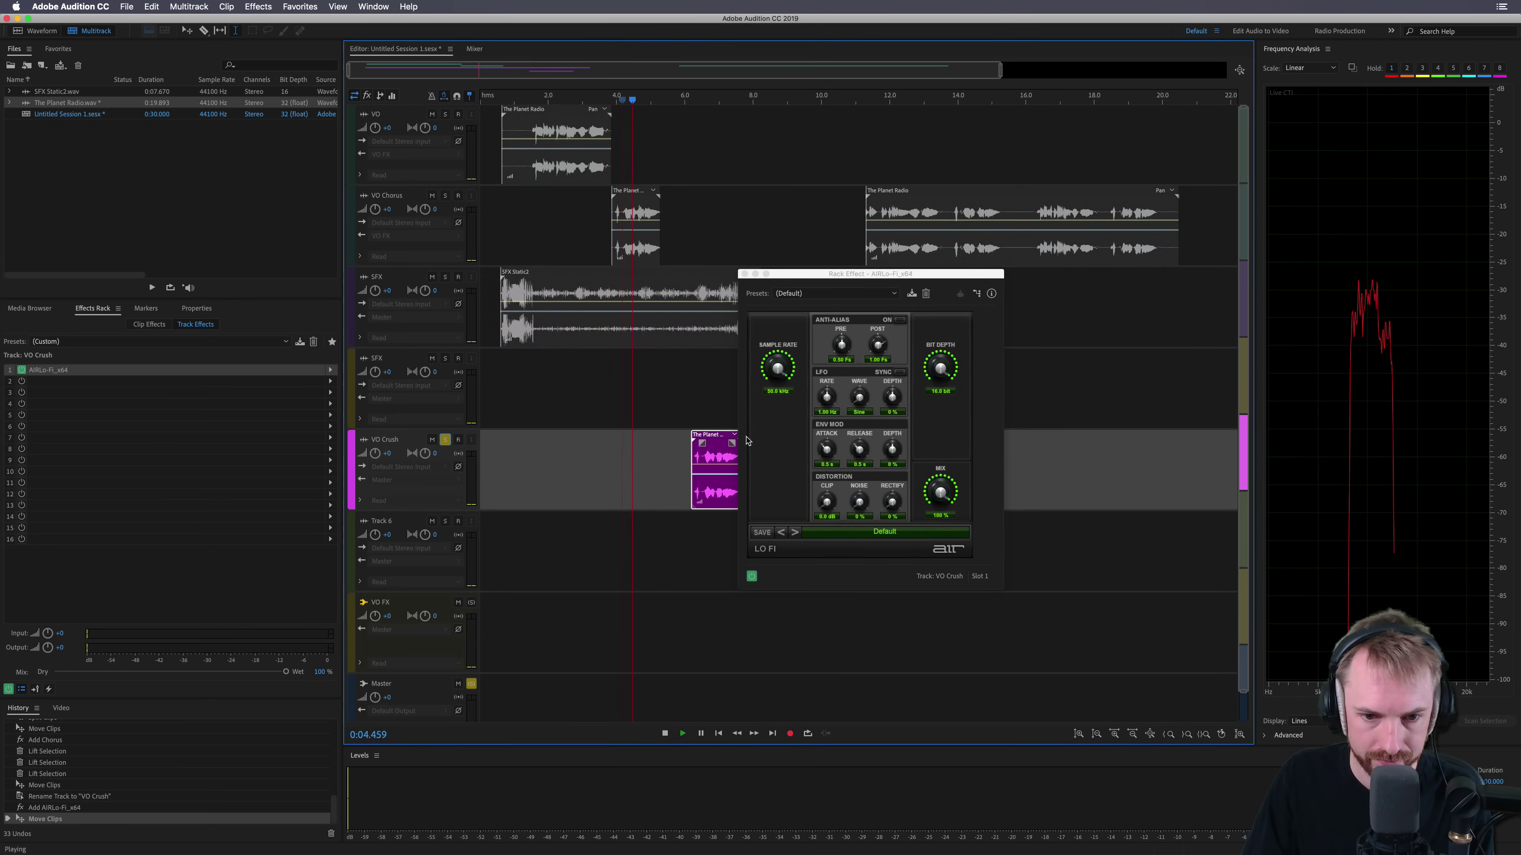
key("space")
Step: Route VO Crush's output to the VO FX bus and take it out of solo
left_click(467, 481)
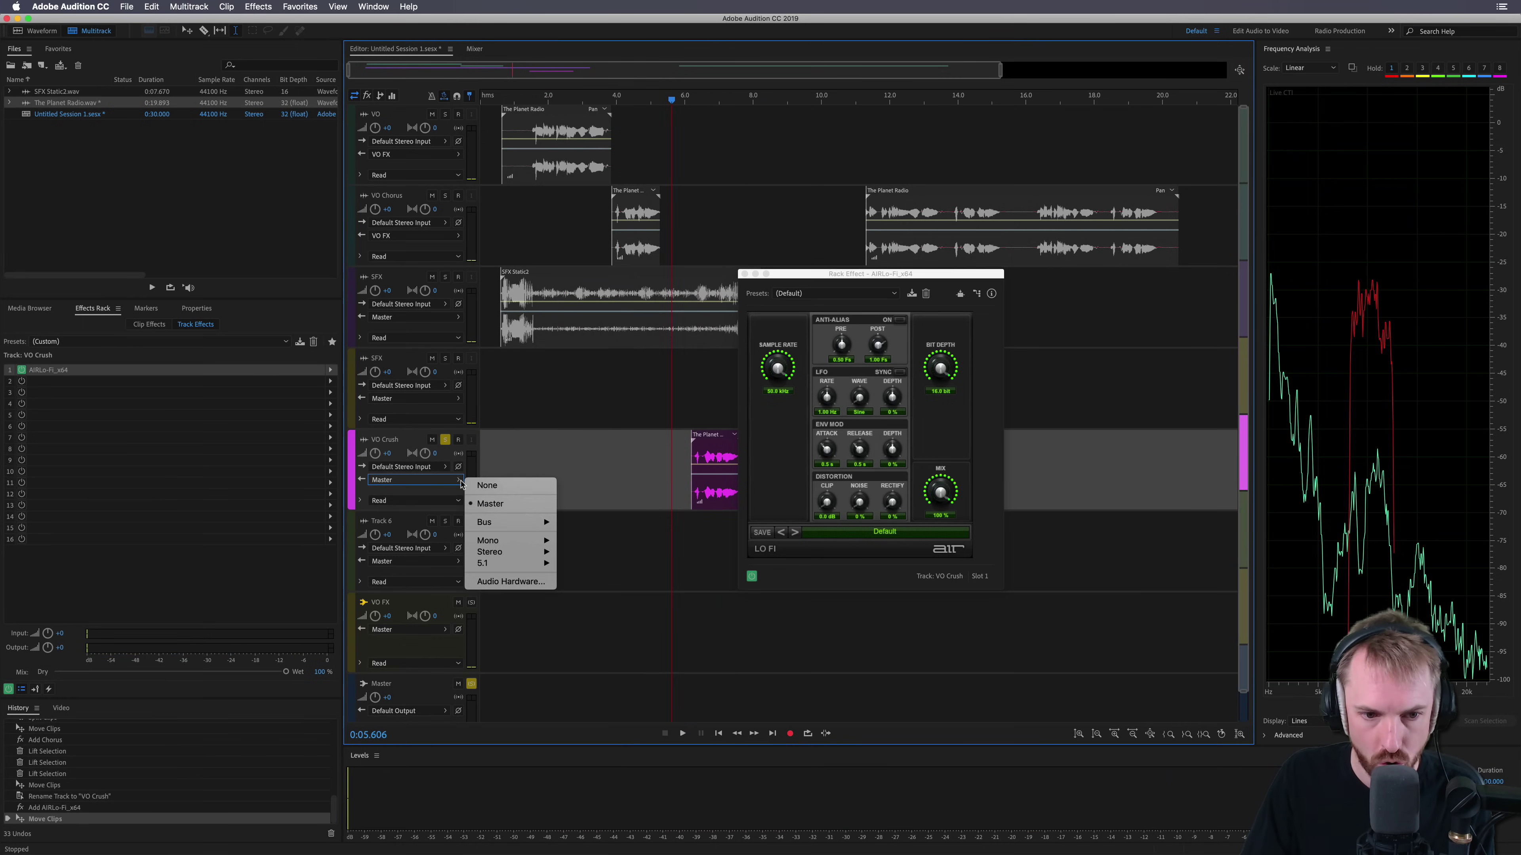
left_click(728, 479)
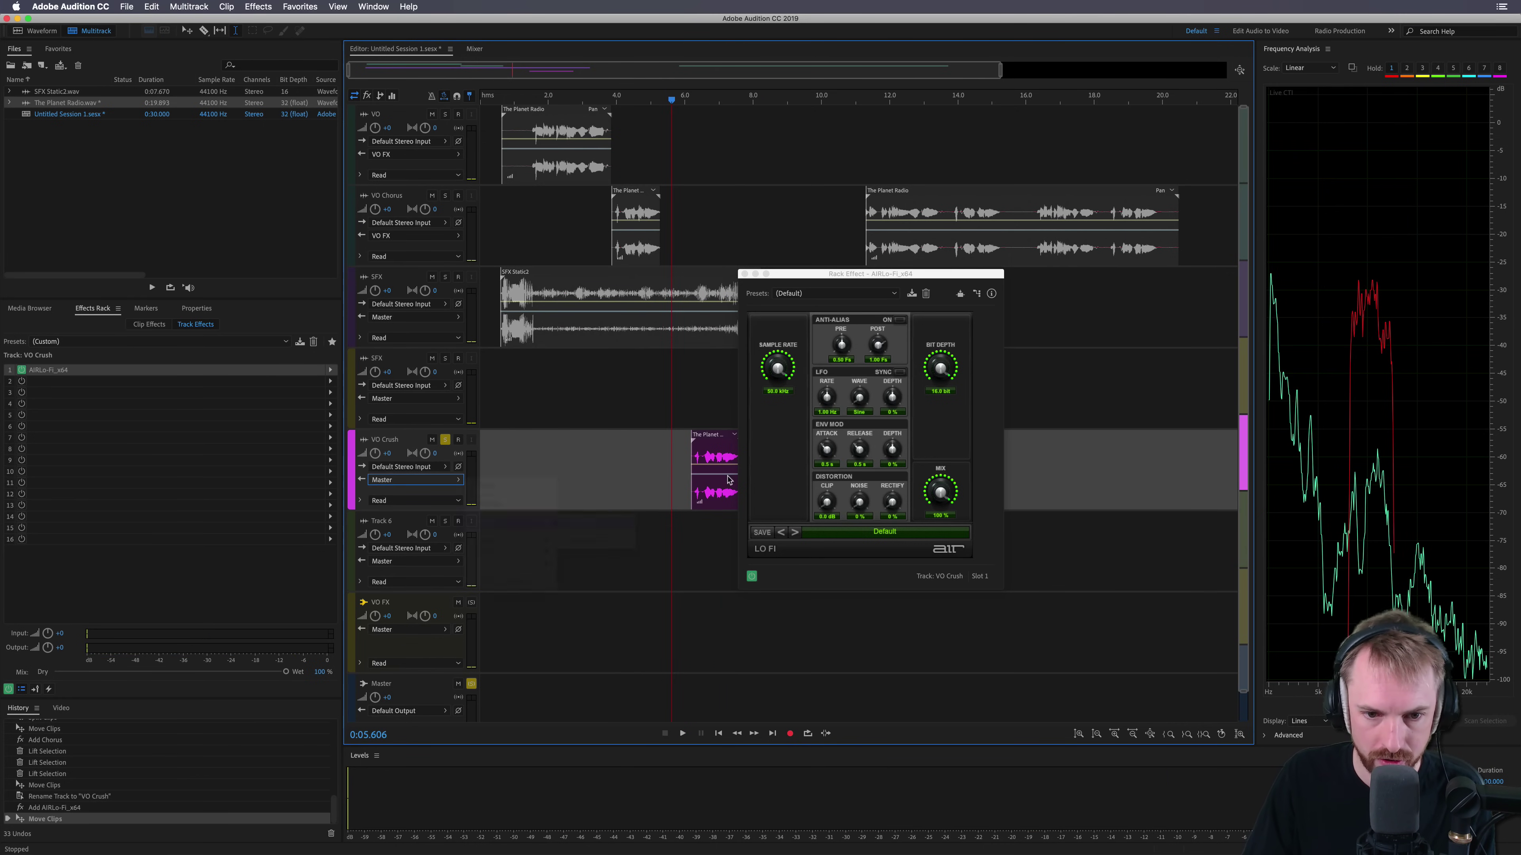
left_click(686, 459)
key("space")
key("space")
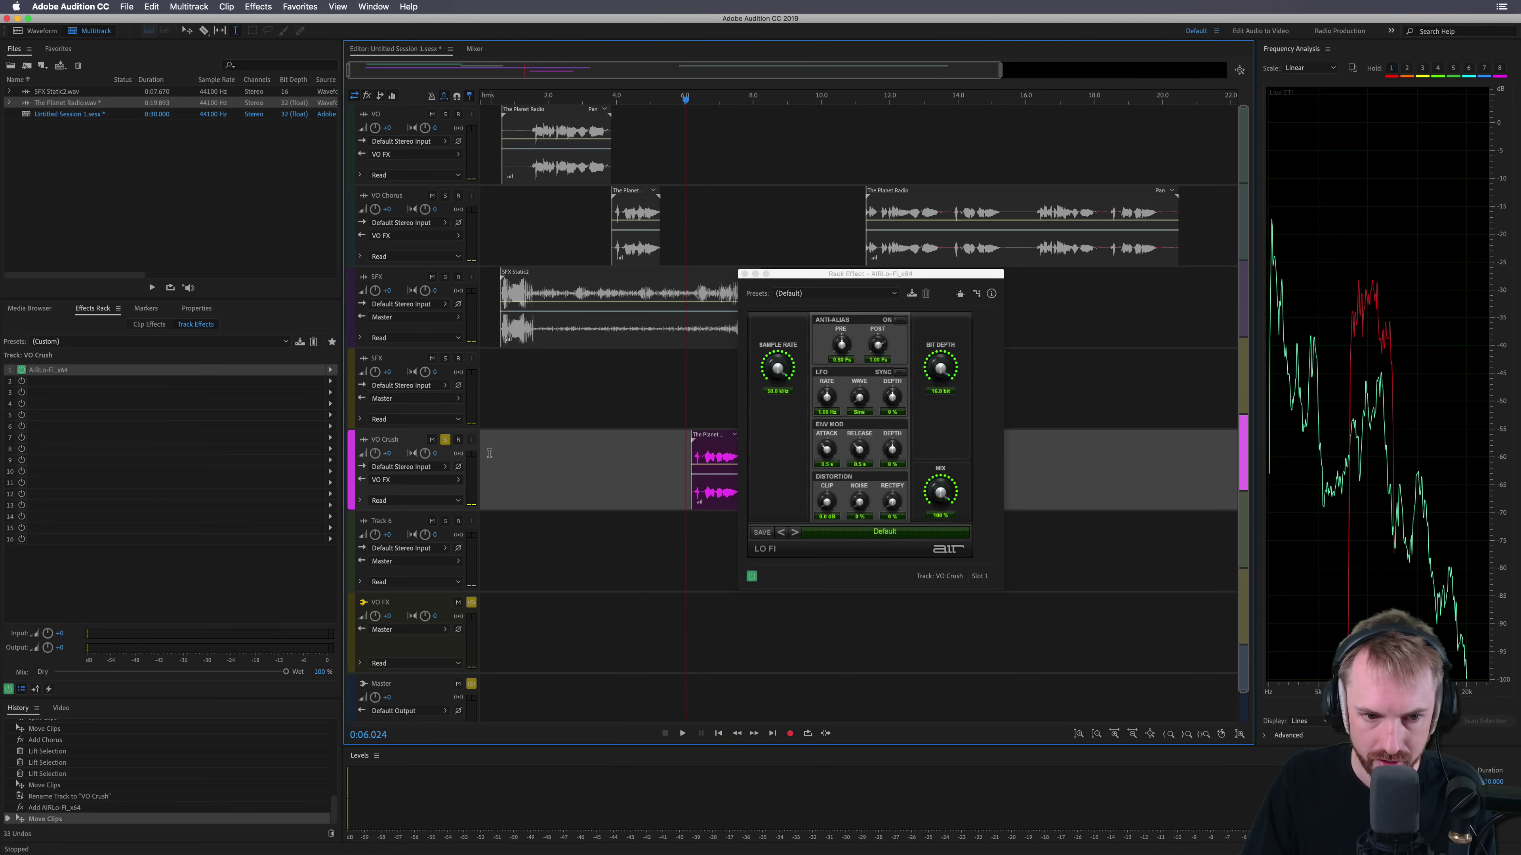
left_click(446, 440)
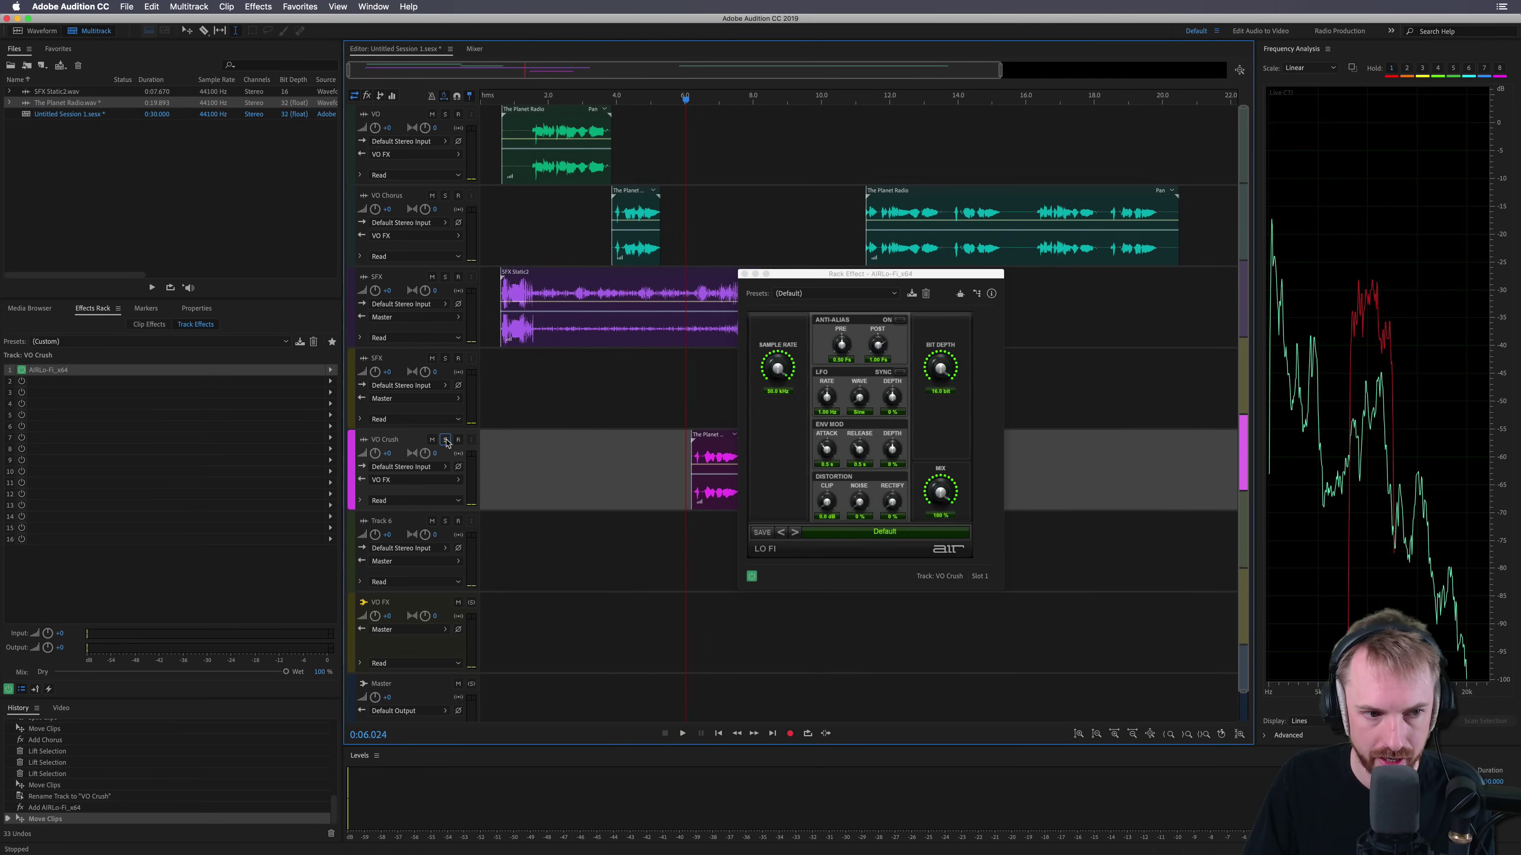
Step: Try a lower Lo-Fi sample rate, nudge the clip earlier, then restore 50.0 kHz
left_click(685, 455)
left_click_drag(785, 373, 785, 393)
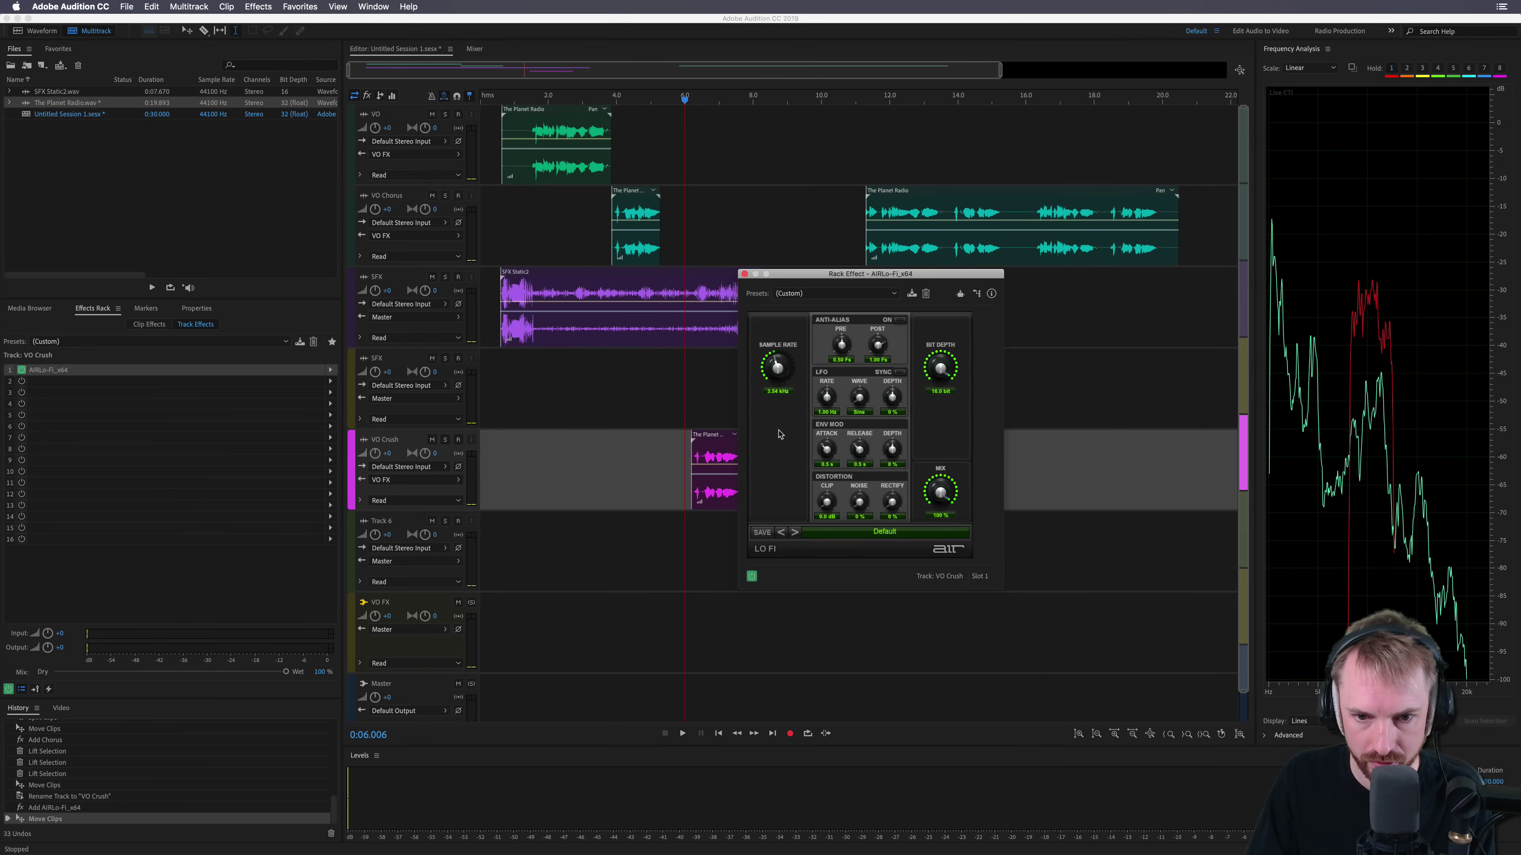
key("space")
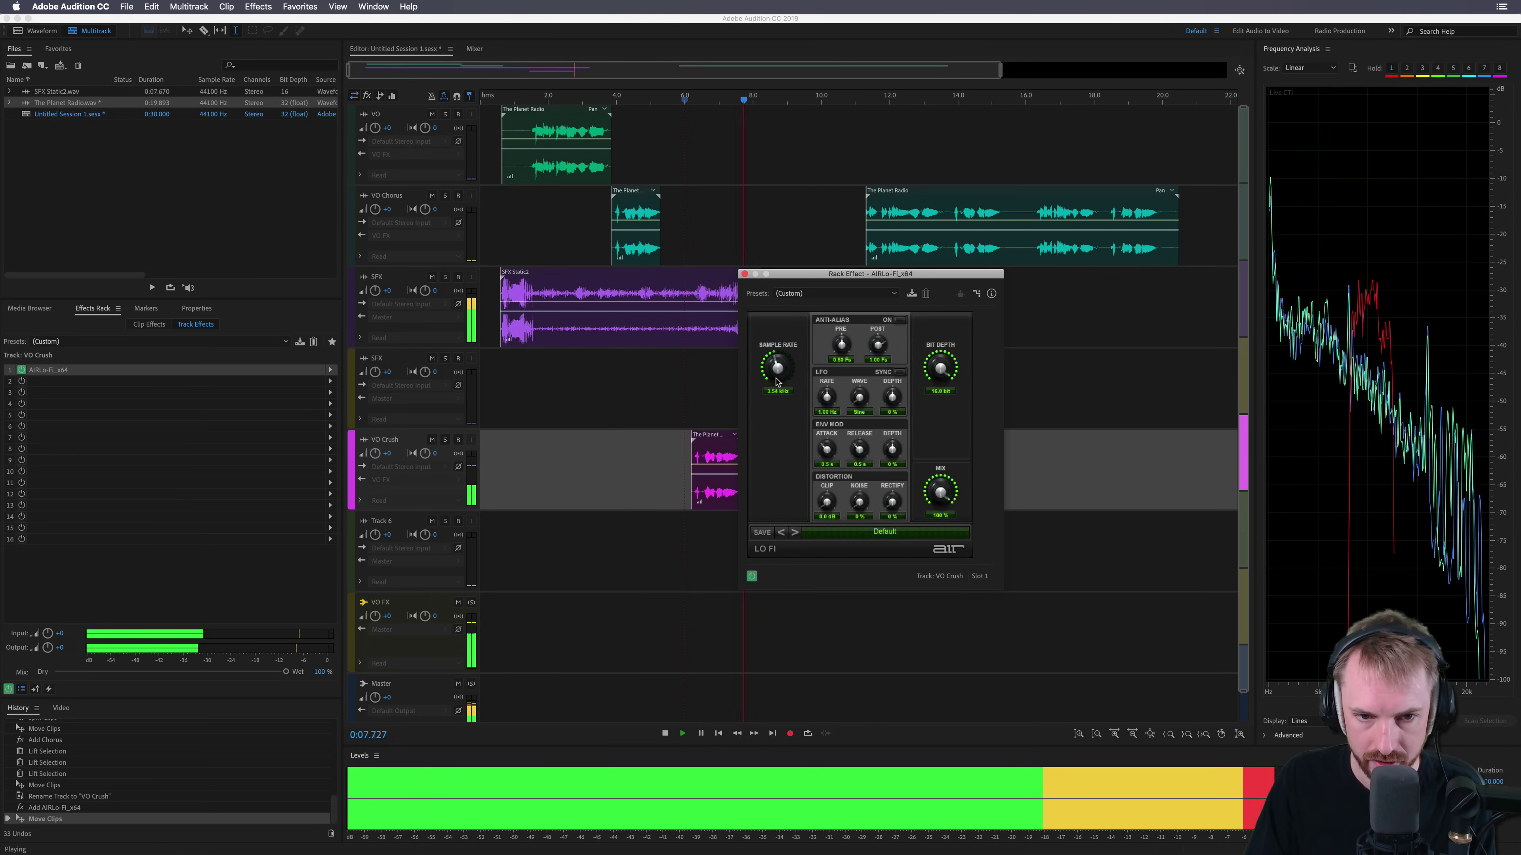
key("space")
left_click_drag(773, 279, 827, 280)
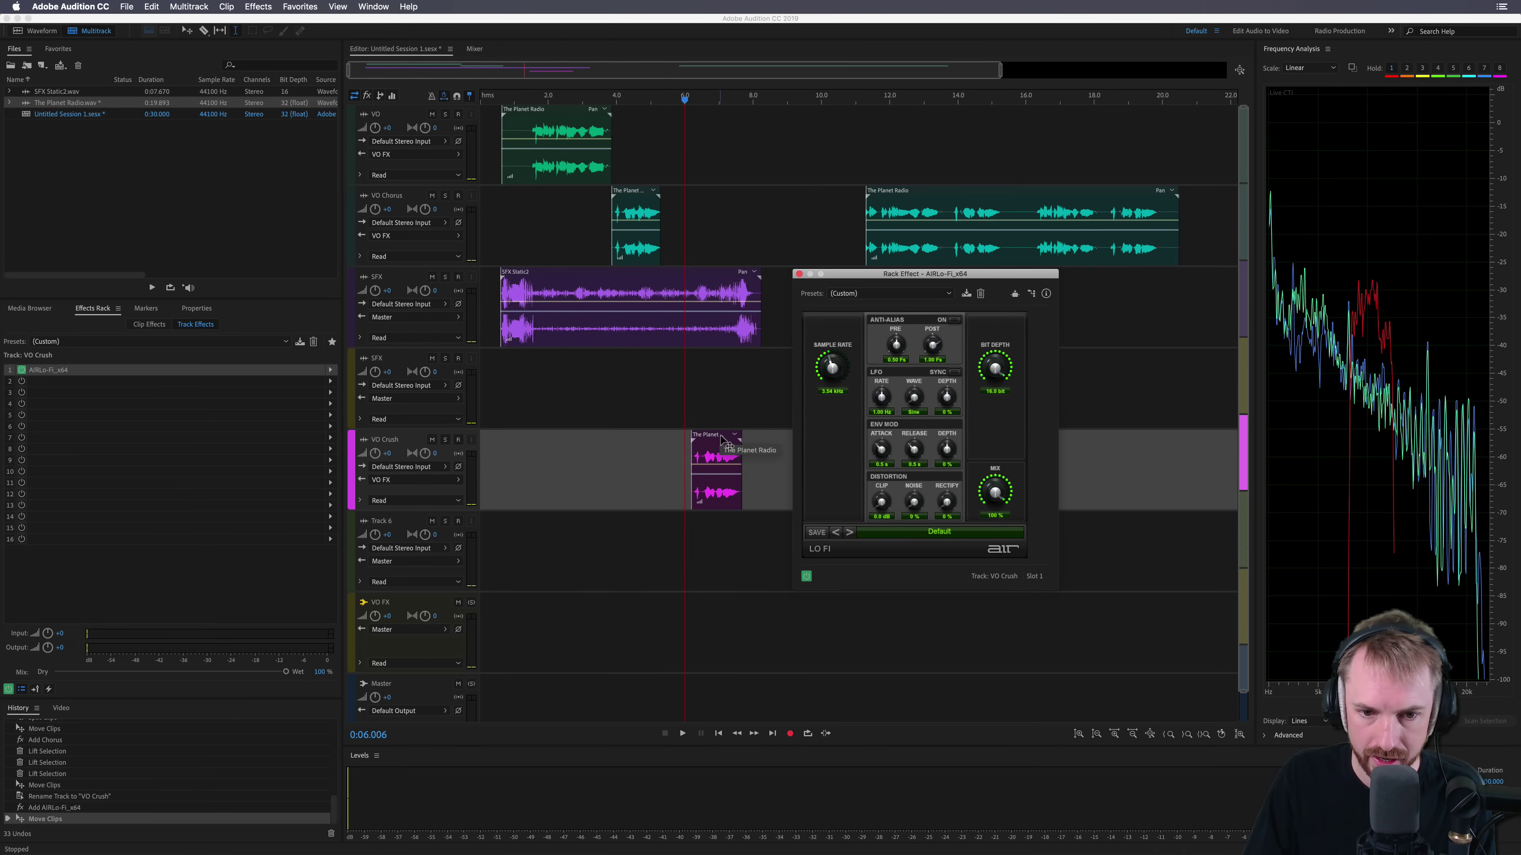
left_click_drag(721, 437, 685, 437)
left_click(637, 413)
key("space")
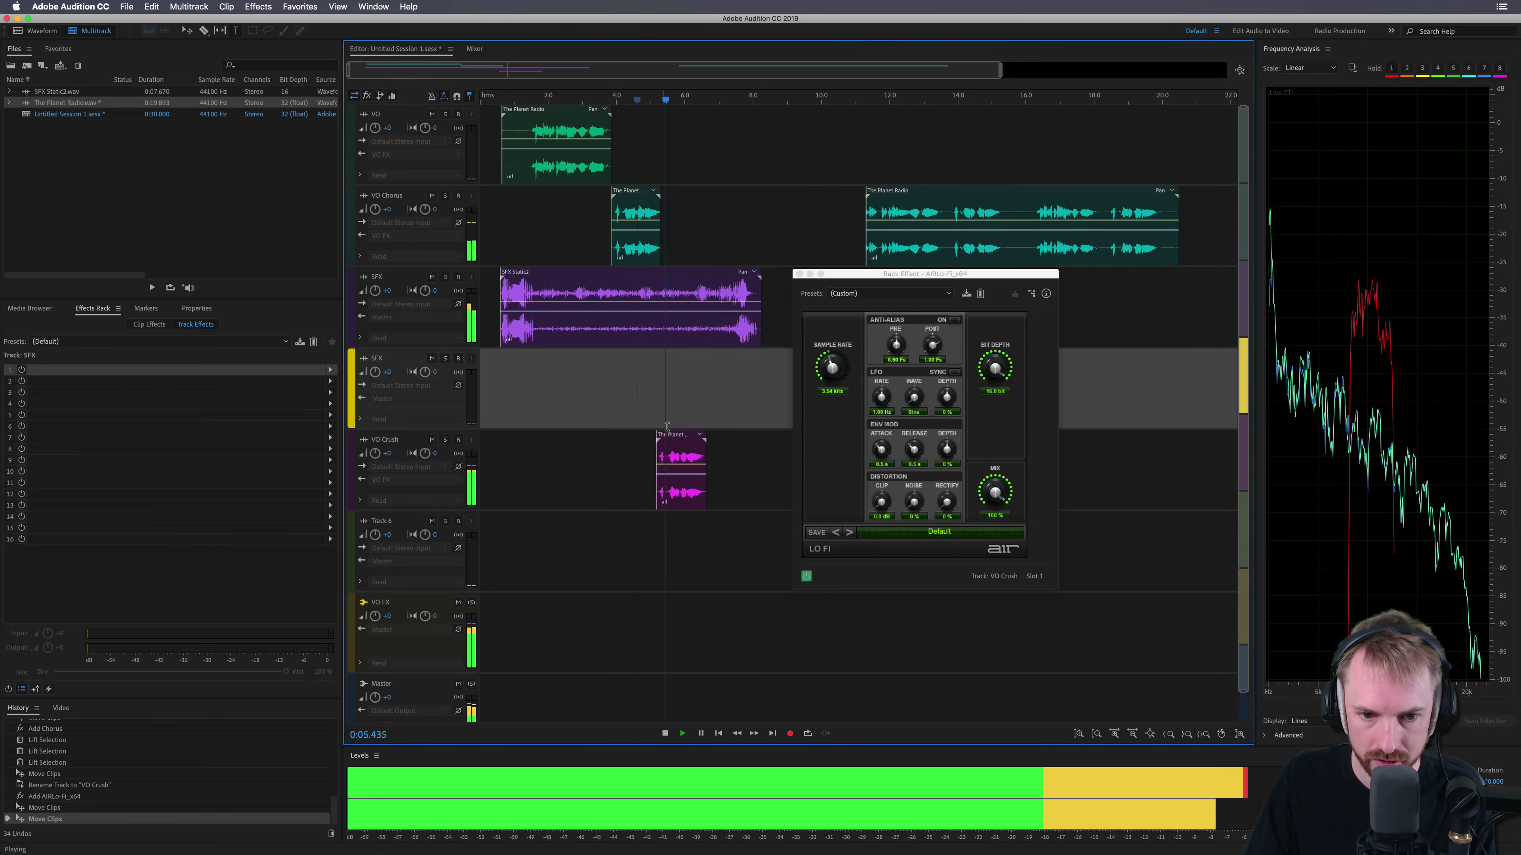
key("space")
left_click_drag(847, 367, 879, 292)
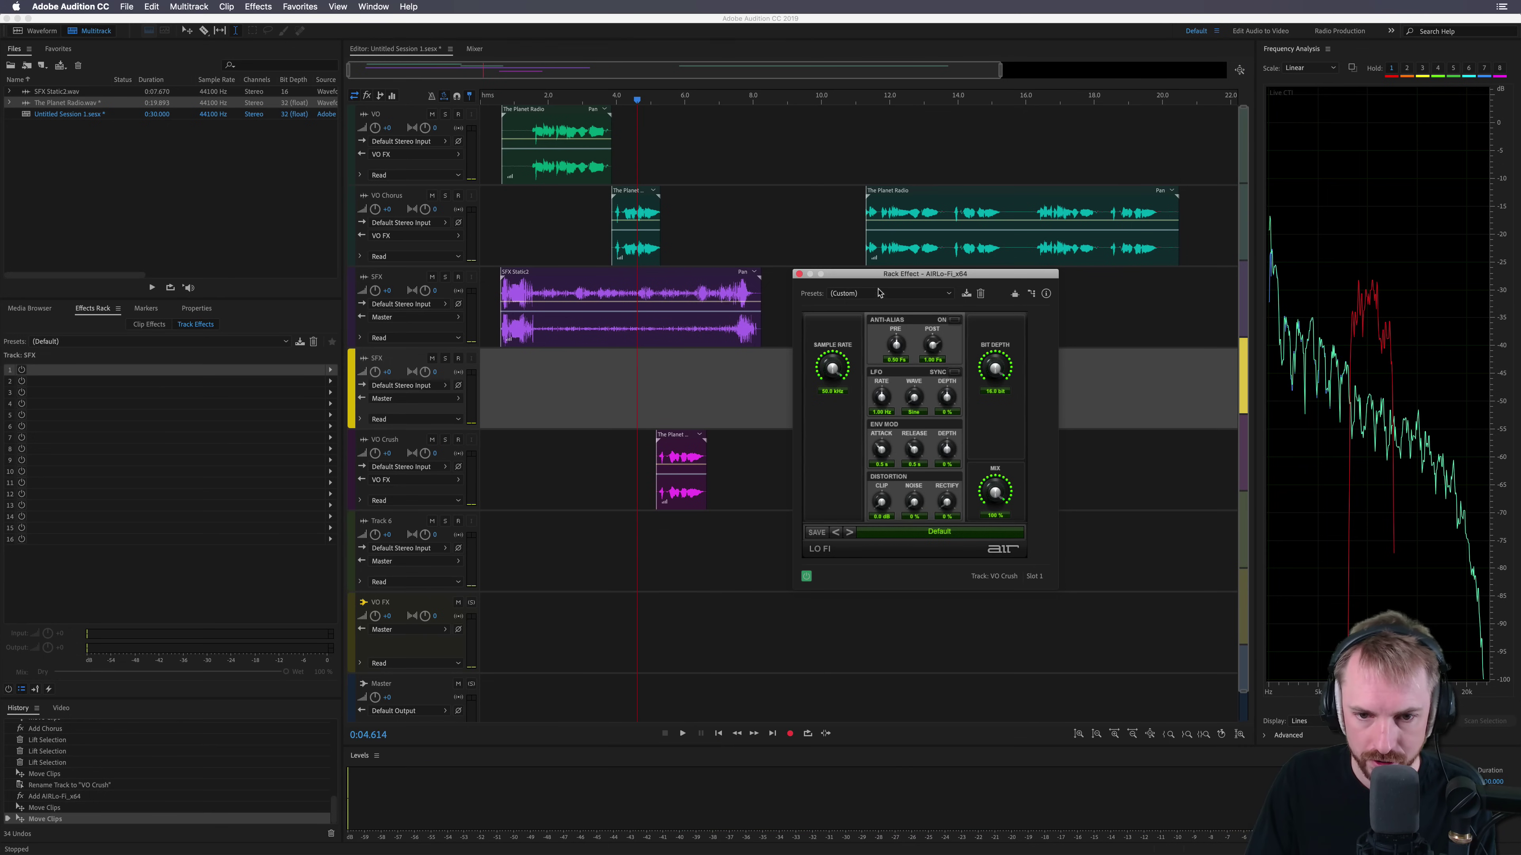
Step: Show the Lo-Fi Sample Rate automation envelope in VO Crush's lane
left_click(360, 501)
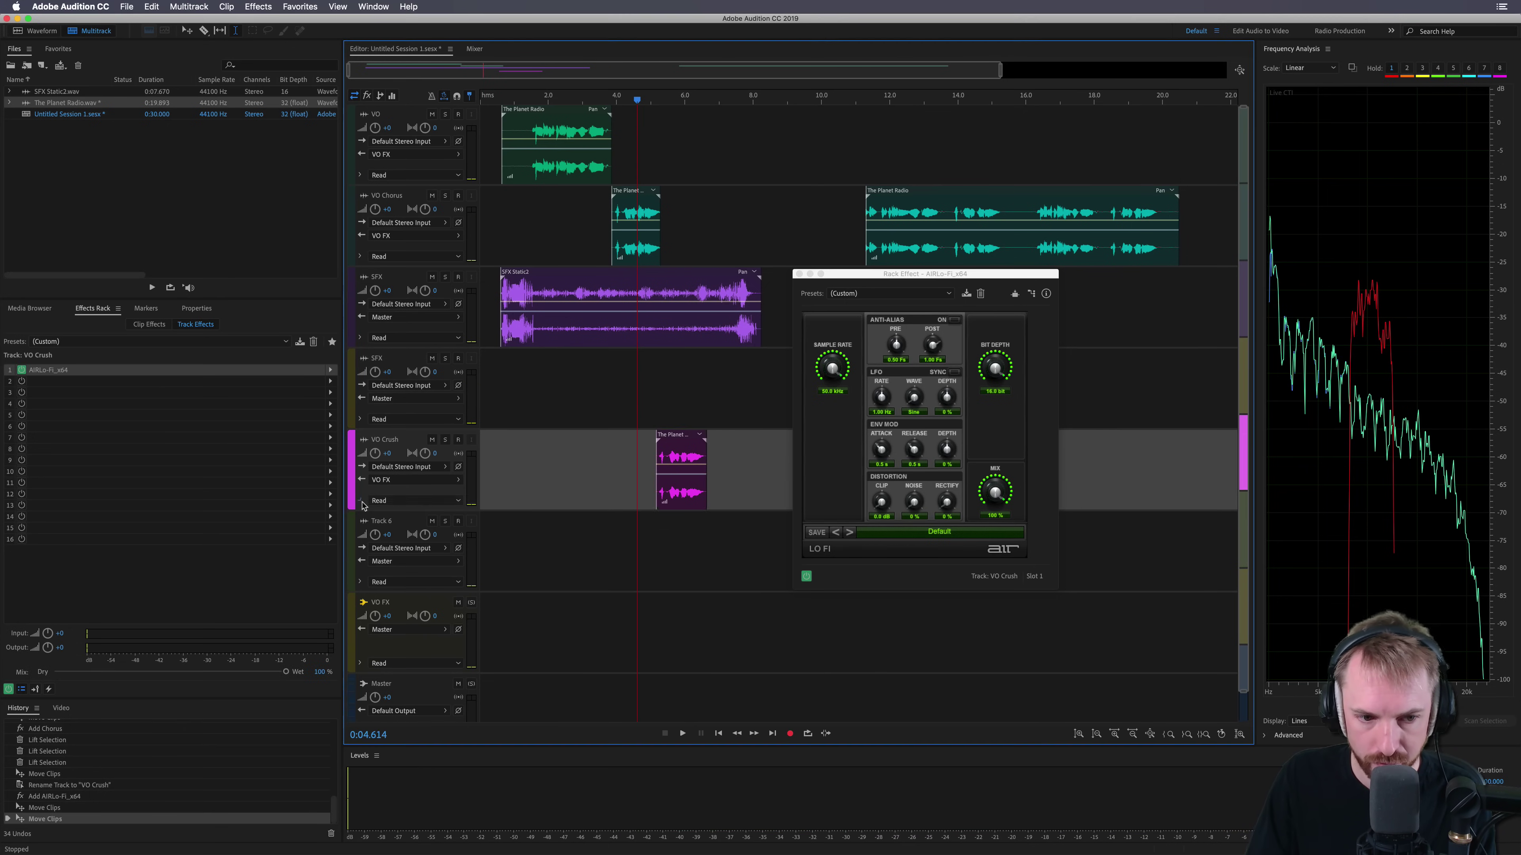
left_click(422, 518)
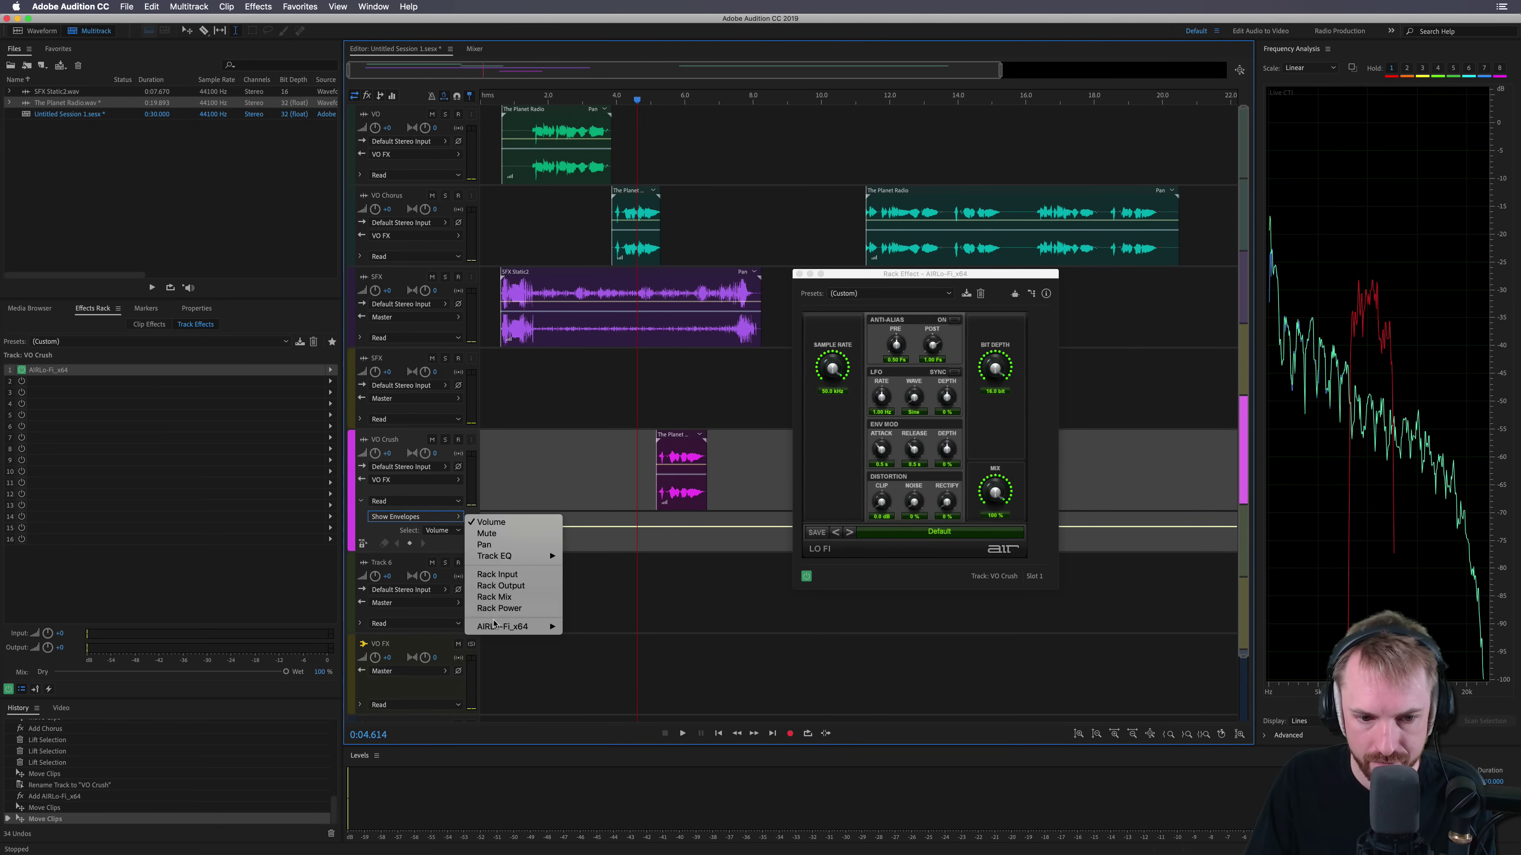
mouse_move(551, 629)
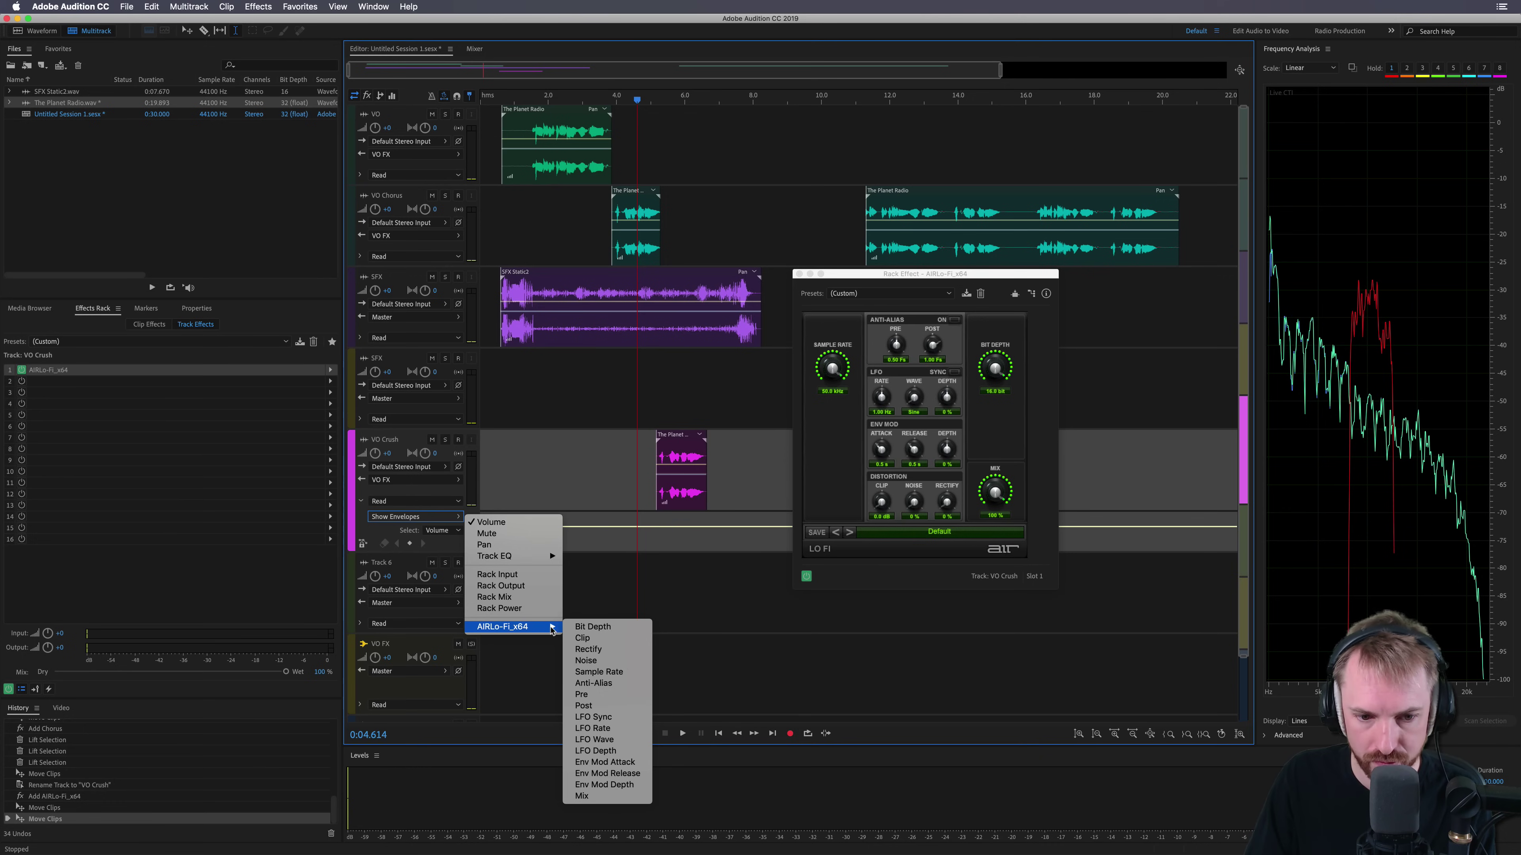
left_click(595, 627)
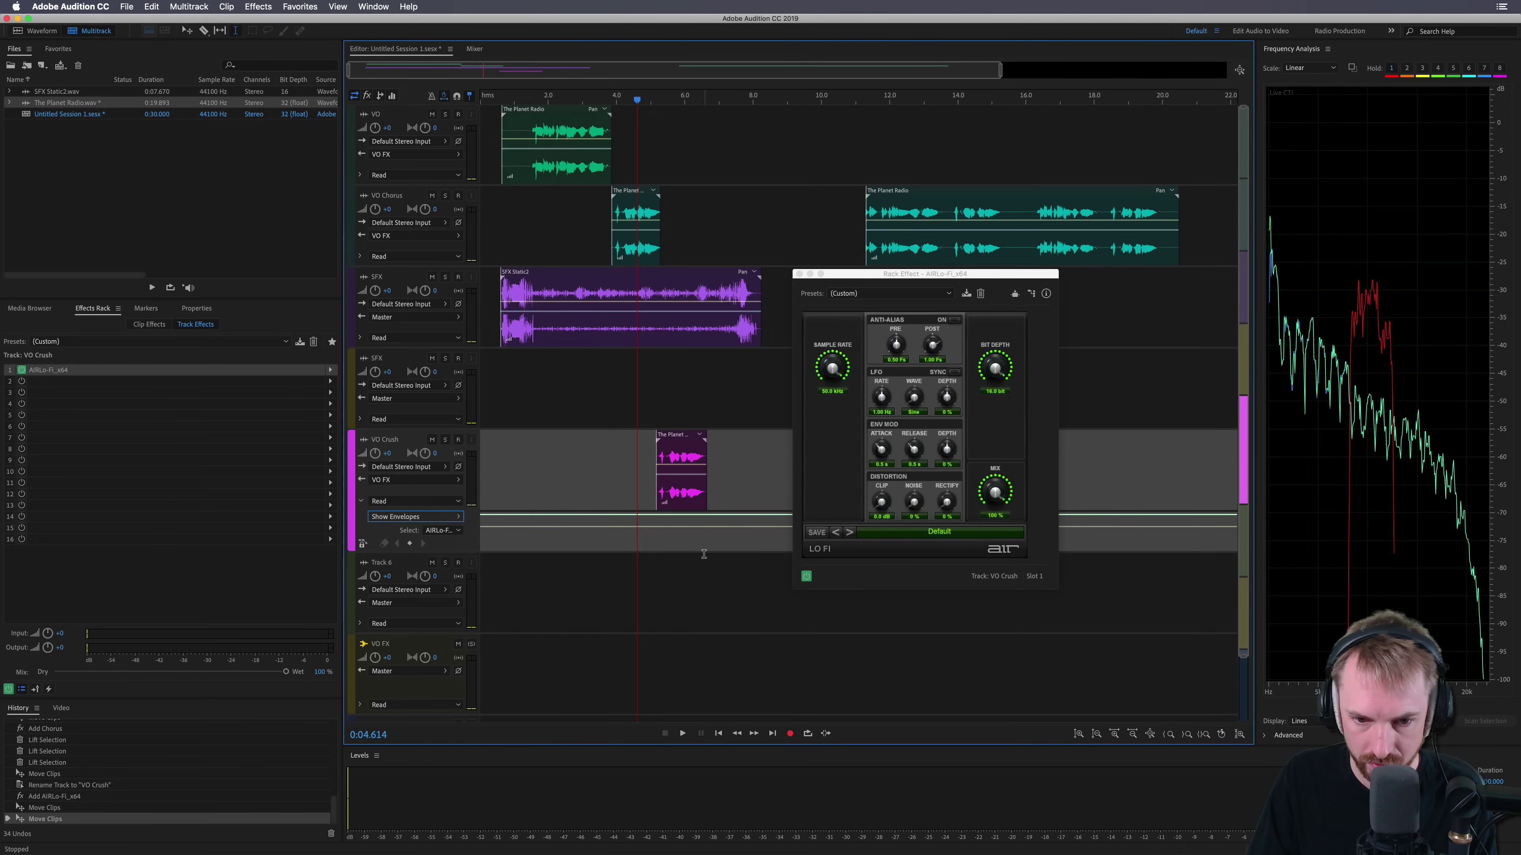
Step: Add sample-rate keyframes ramping down mid-clip, then Alt-drag The Planet Radio clip onto VO Chorus
left_click(666, 515)
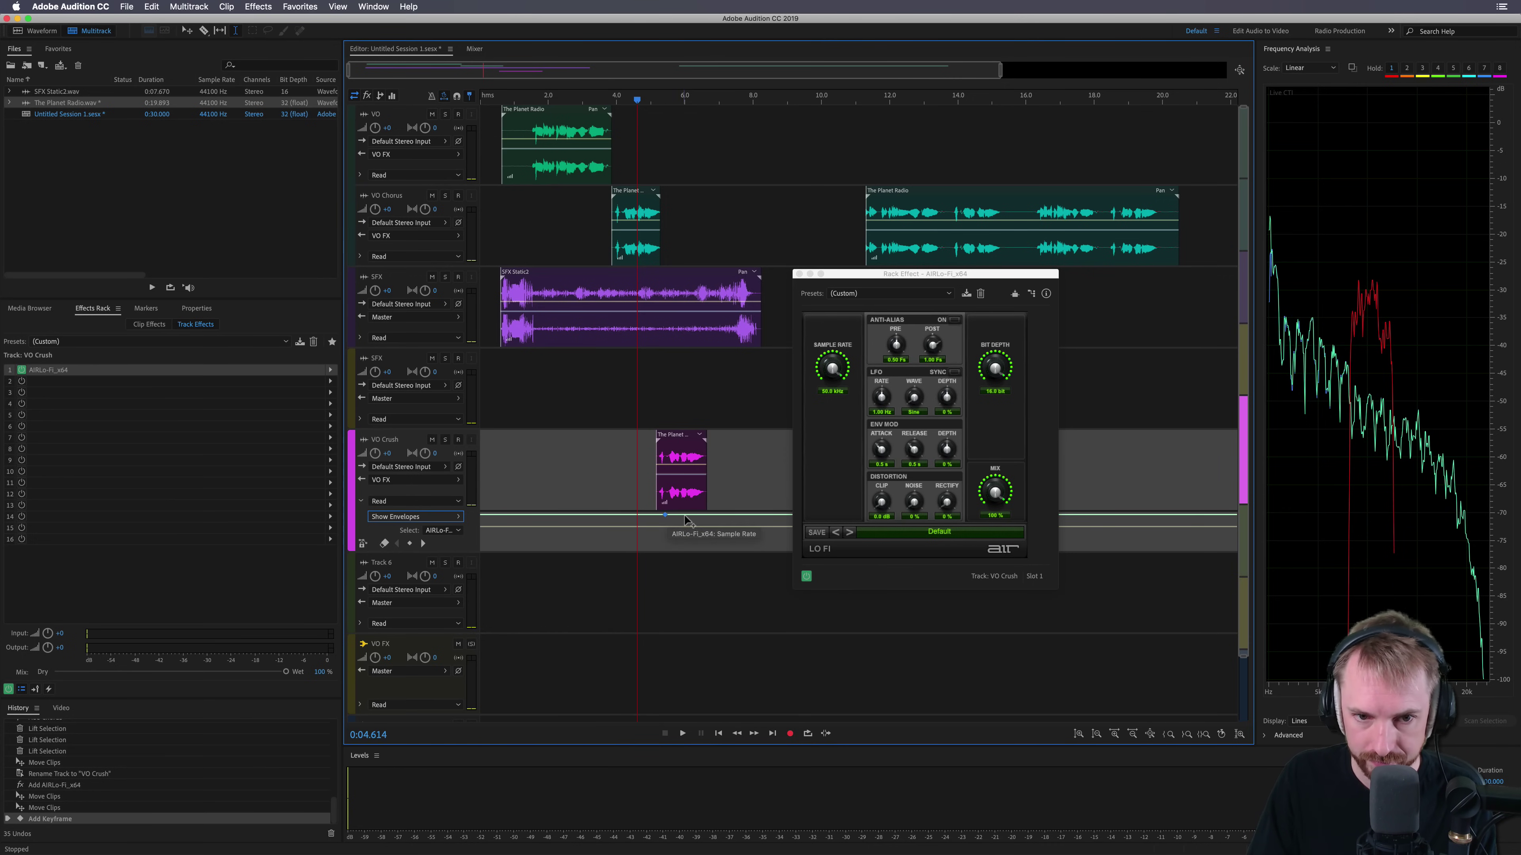
left_click_drag(686, 520, 709, 553)
key("space")
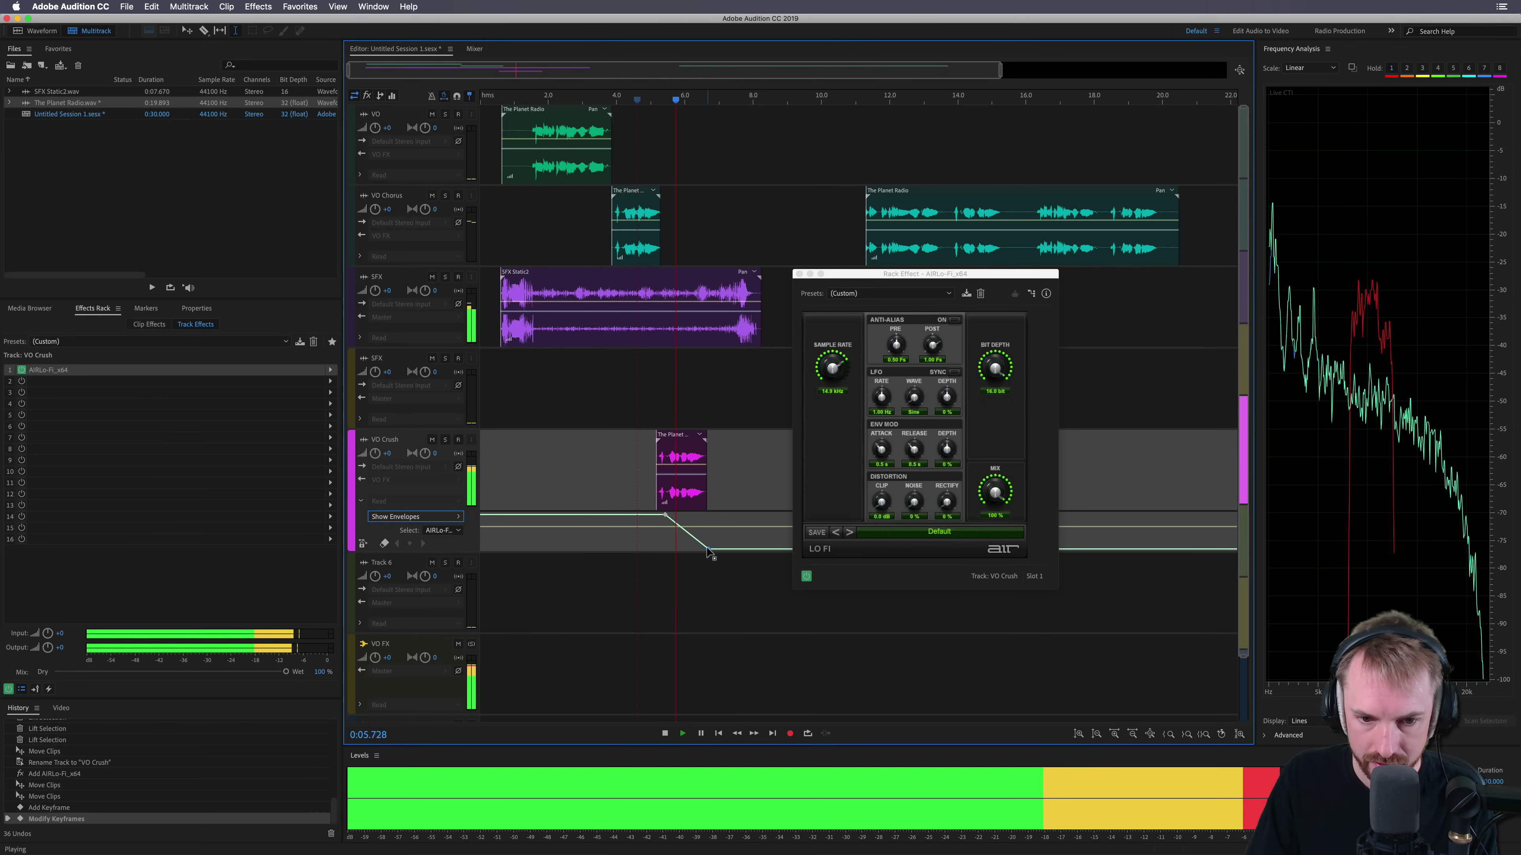
left_click_drag(709, 552, 654, 515)
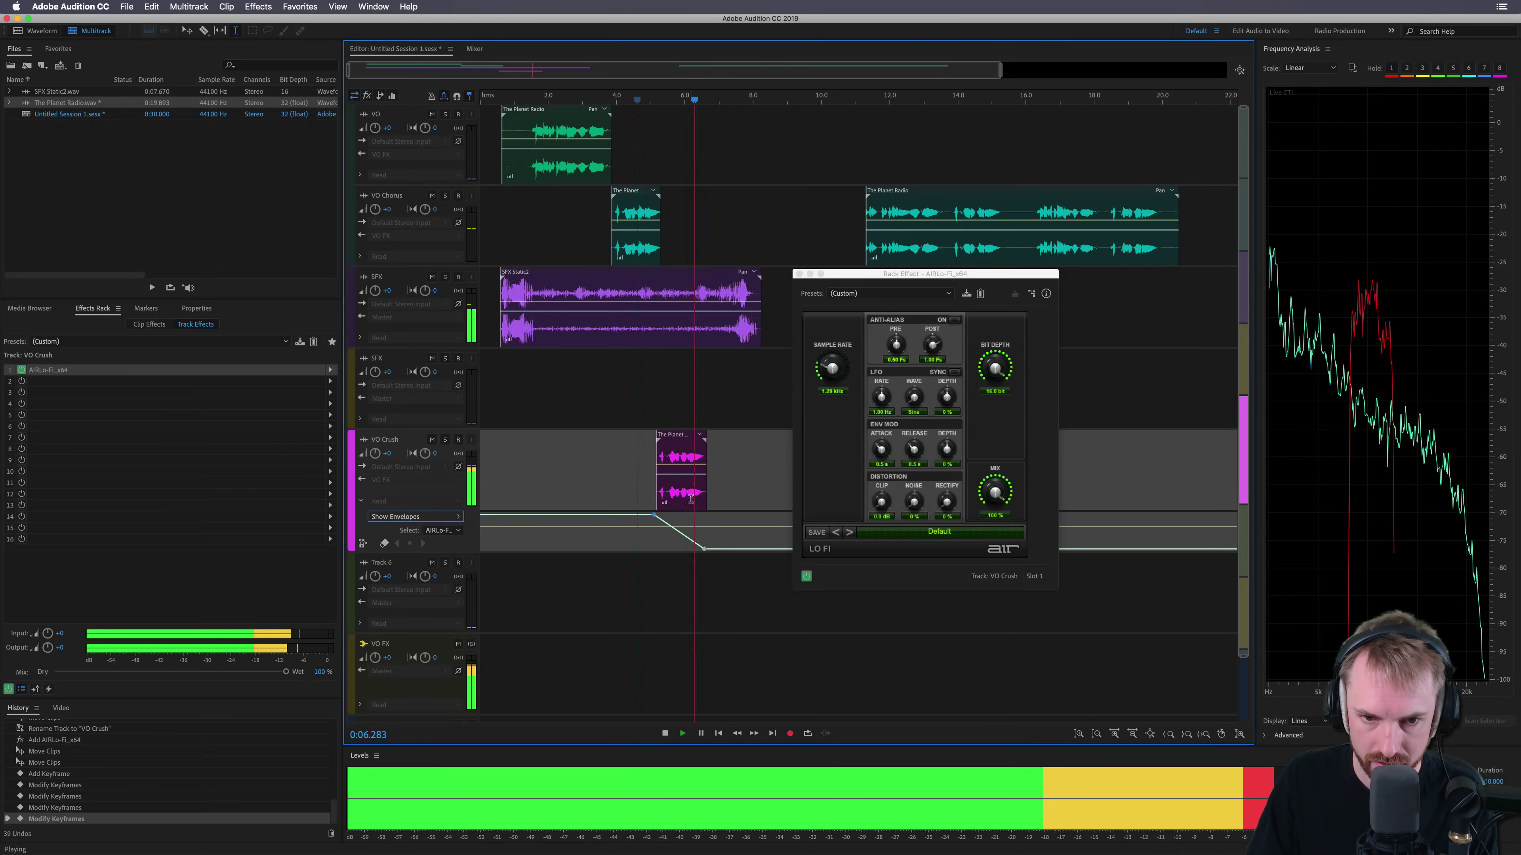
key("space")
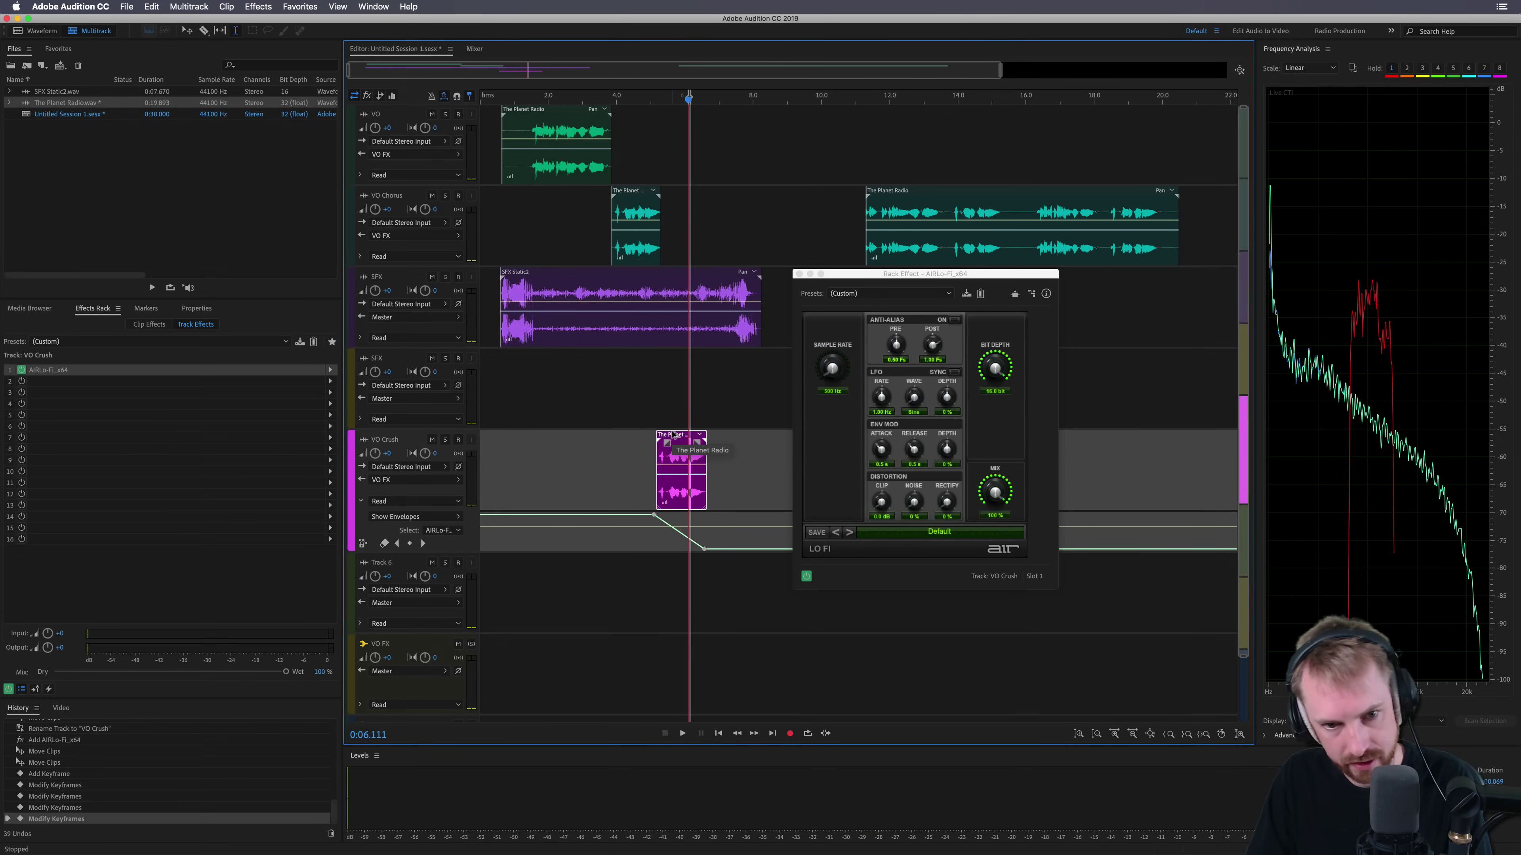
left_click_drag(681, 443, 679, 230)
Step: Nudge the copied VO Chorus clip slightly earlier and close the Lo-Fi effect window
left_click(670, 367)
key("space")
key("space")
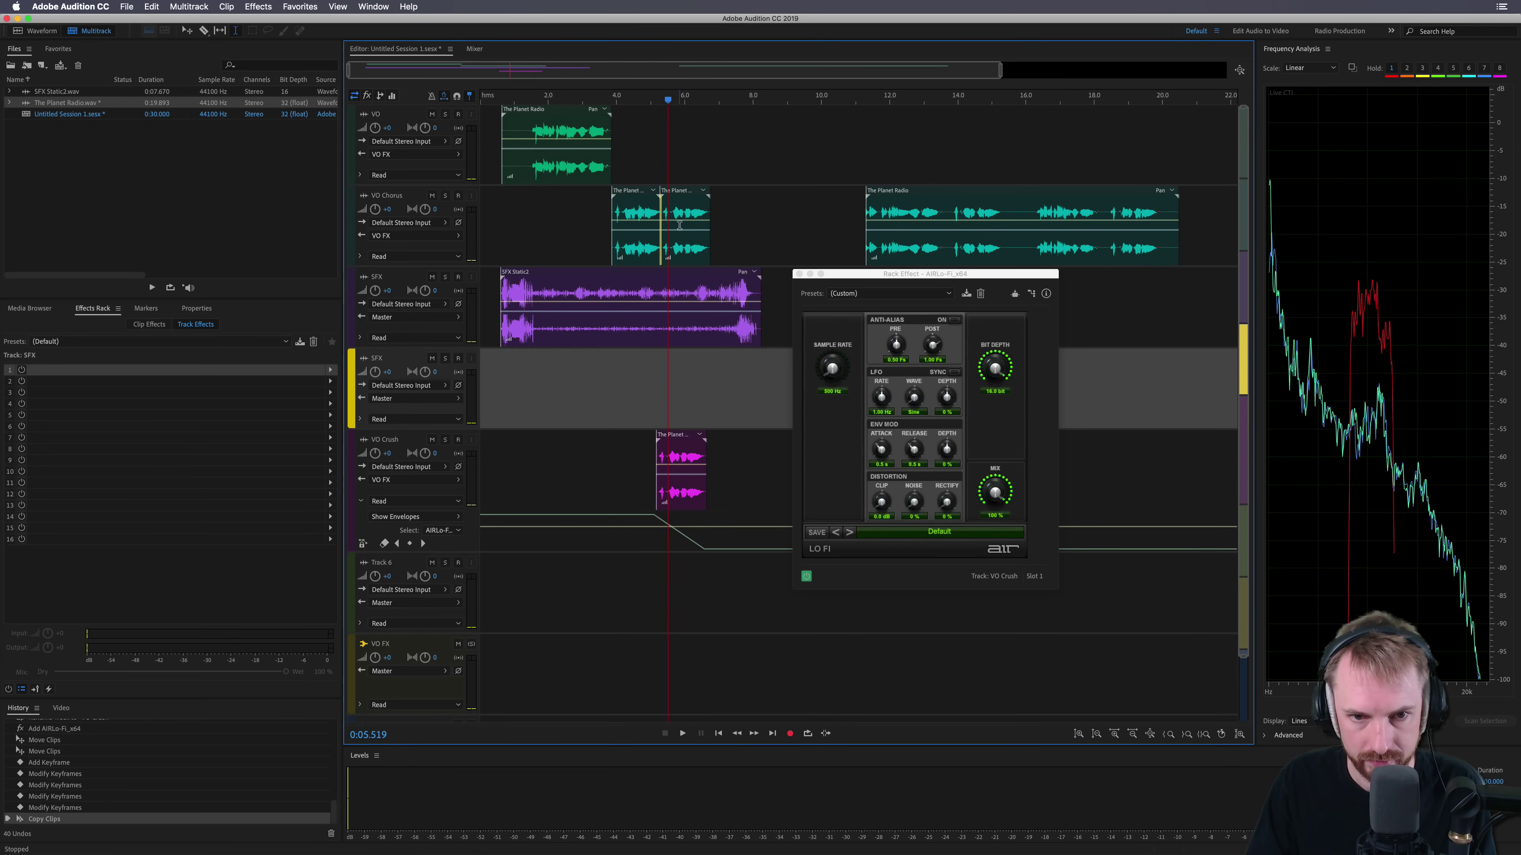
scroll(676, 100, "up", 5)
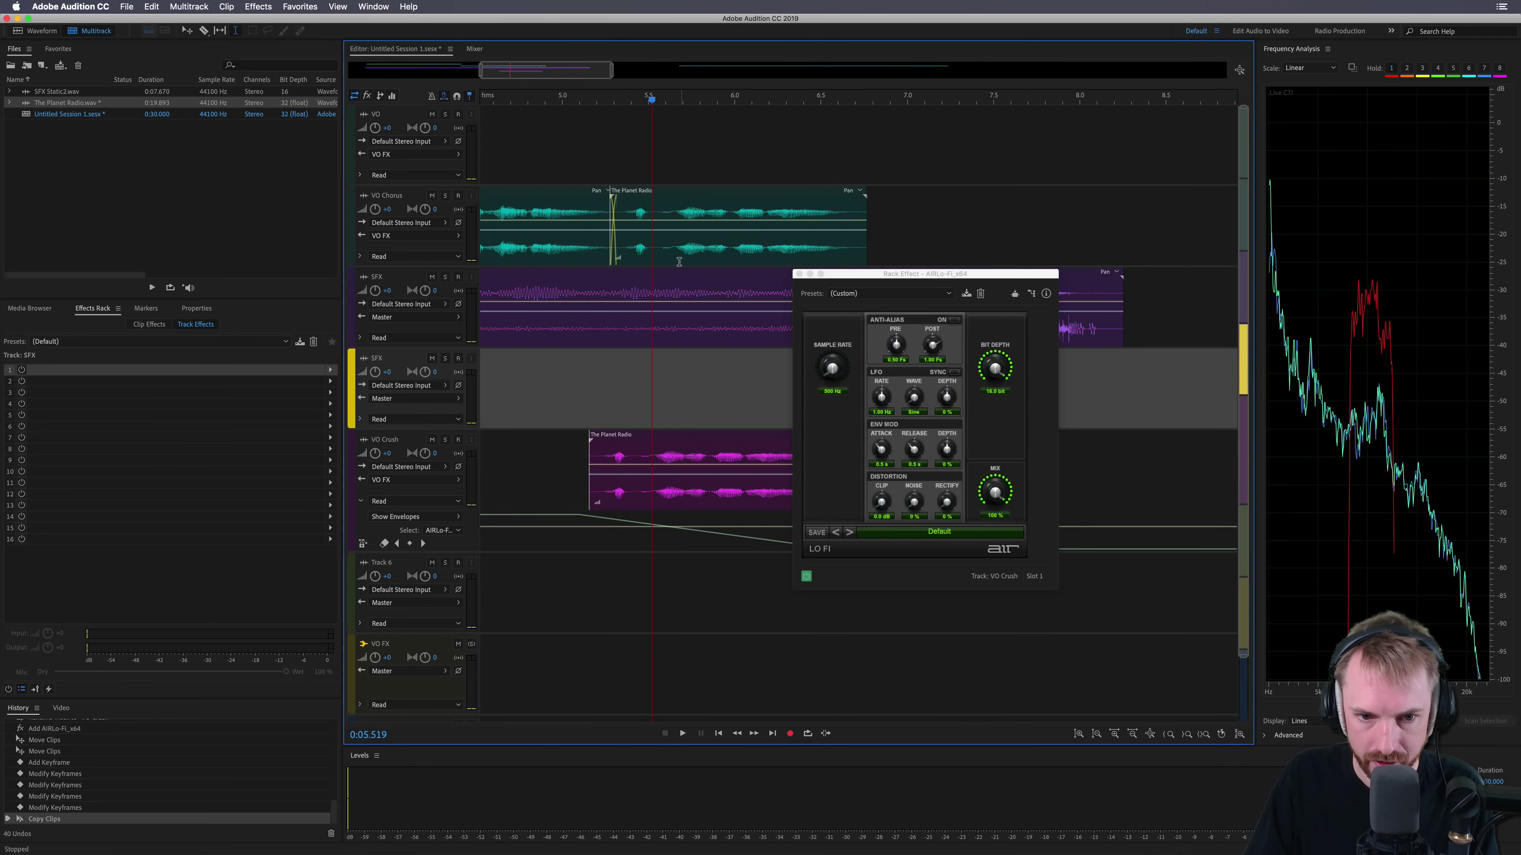
left_click_drag(694, 227, 691, 228)
left_click(537, 356)
key("space")
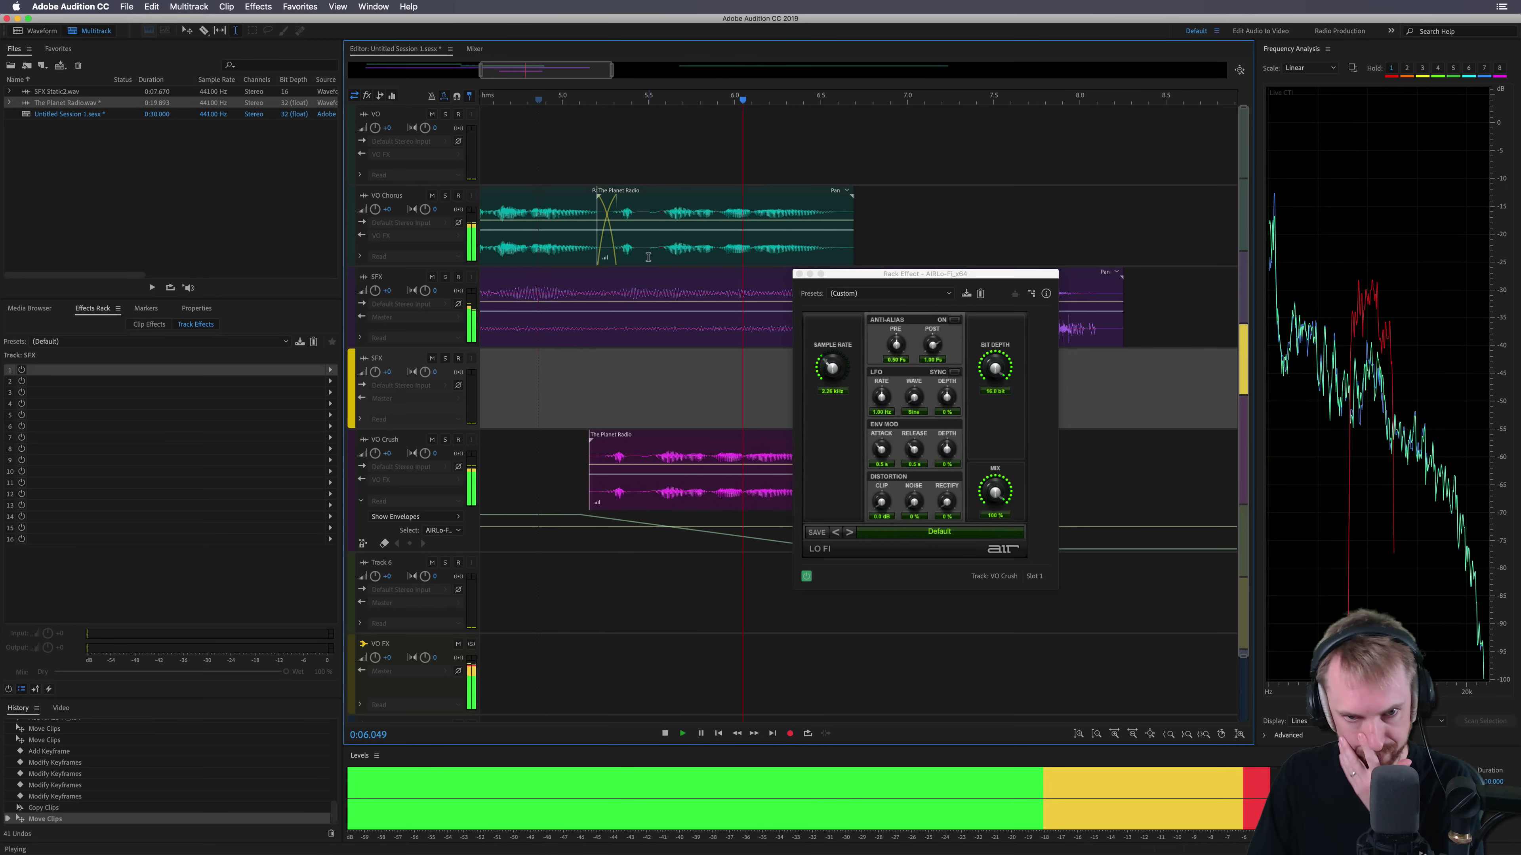
left_click_drag(657, 248, 614, 244)
key("space")
key("space")
key("space")
key("space")
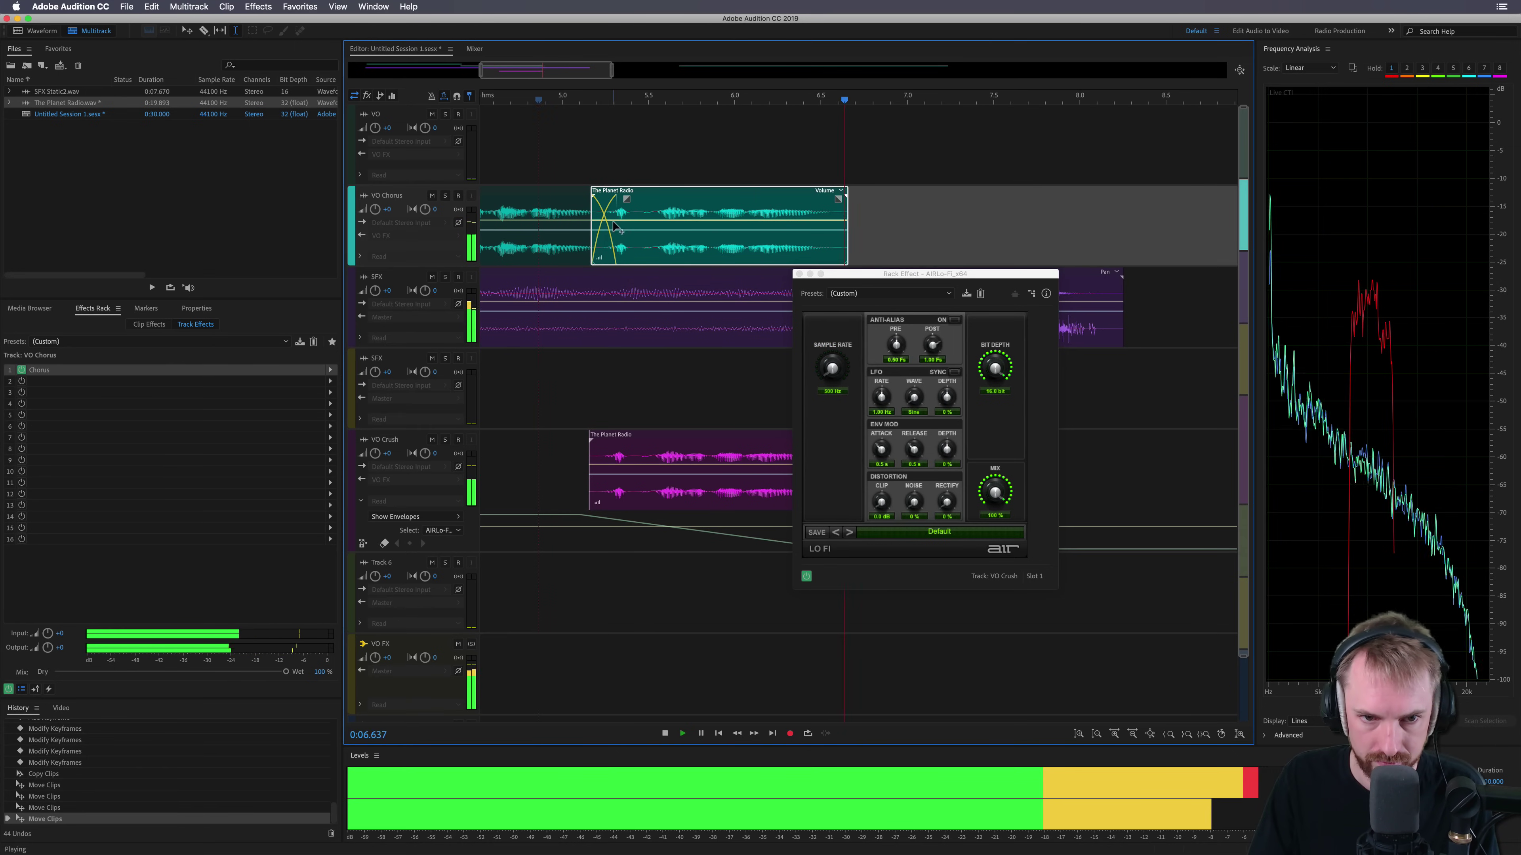
key("space")
key("space")
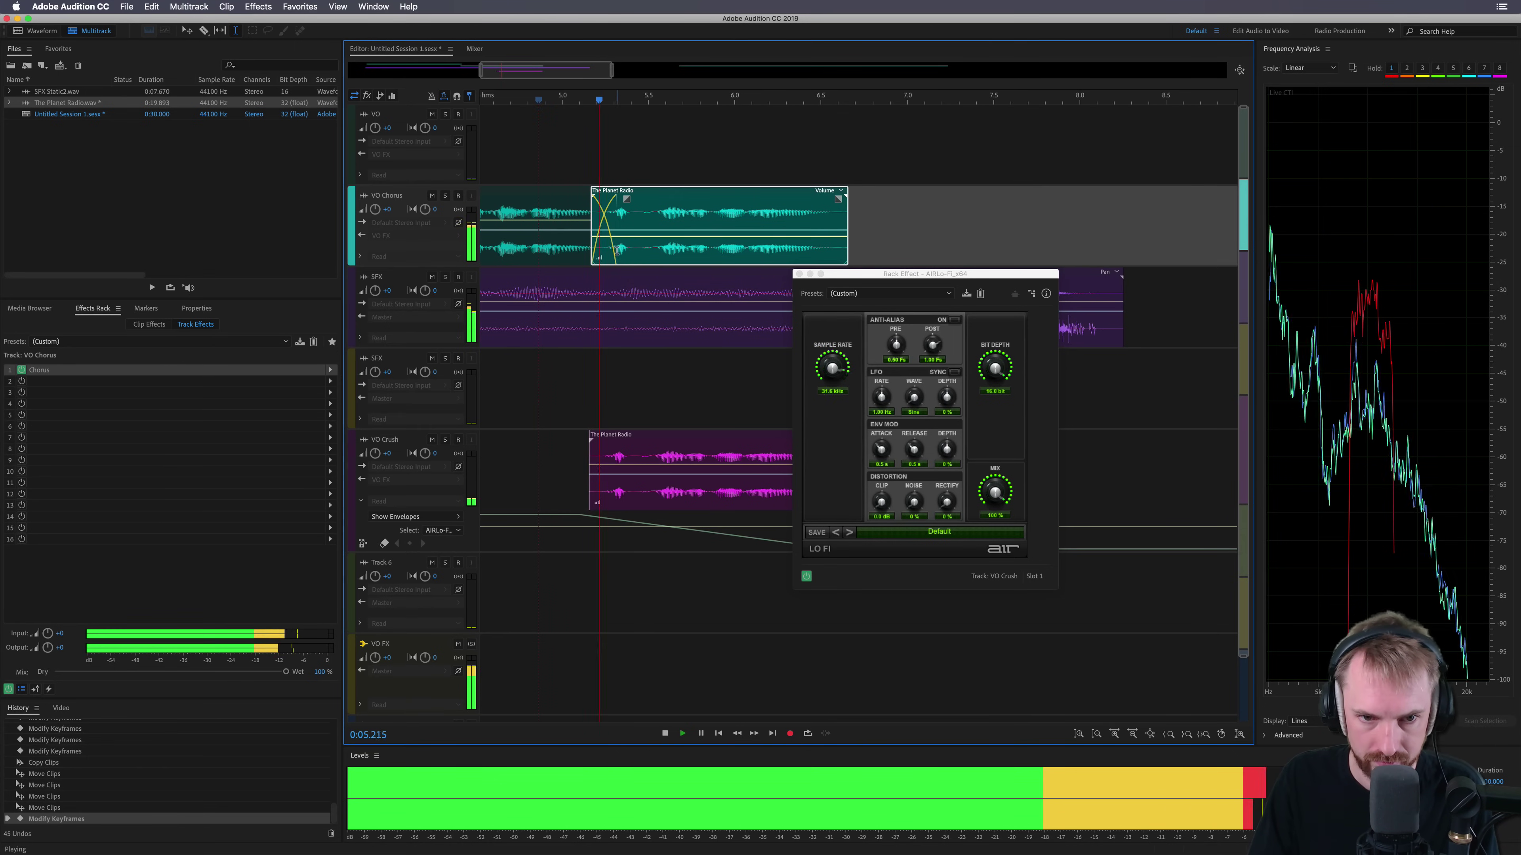
left_click(799, 274)
Step: Lift a range from SFX Static2 and overlap the later part into a crossfade
key("space")
scroll(749, 183, "down", 2)
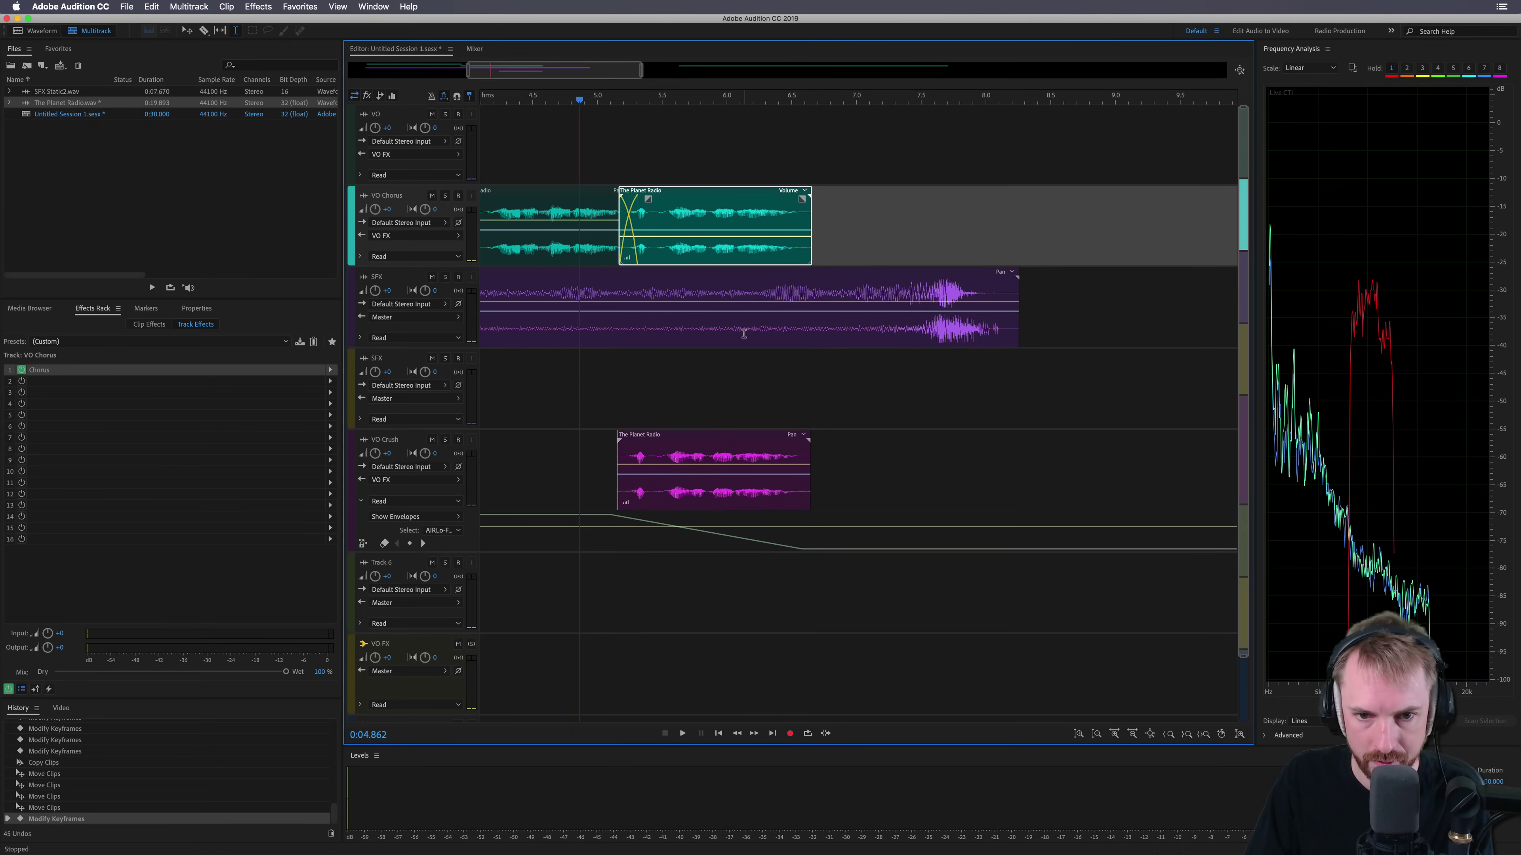
left_click_drag(743, 334, 706, 334)
key("Delete")
left_click(844, 358)
left_click_drag(832, 276, 681, 279)
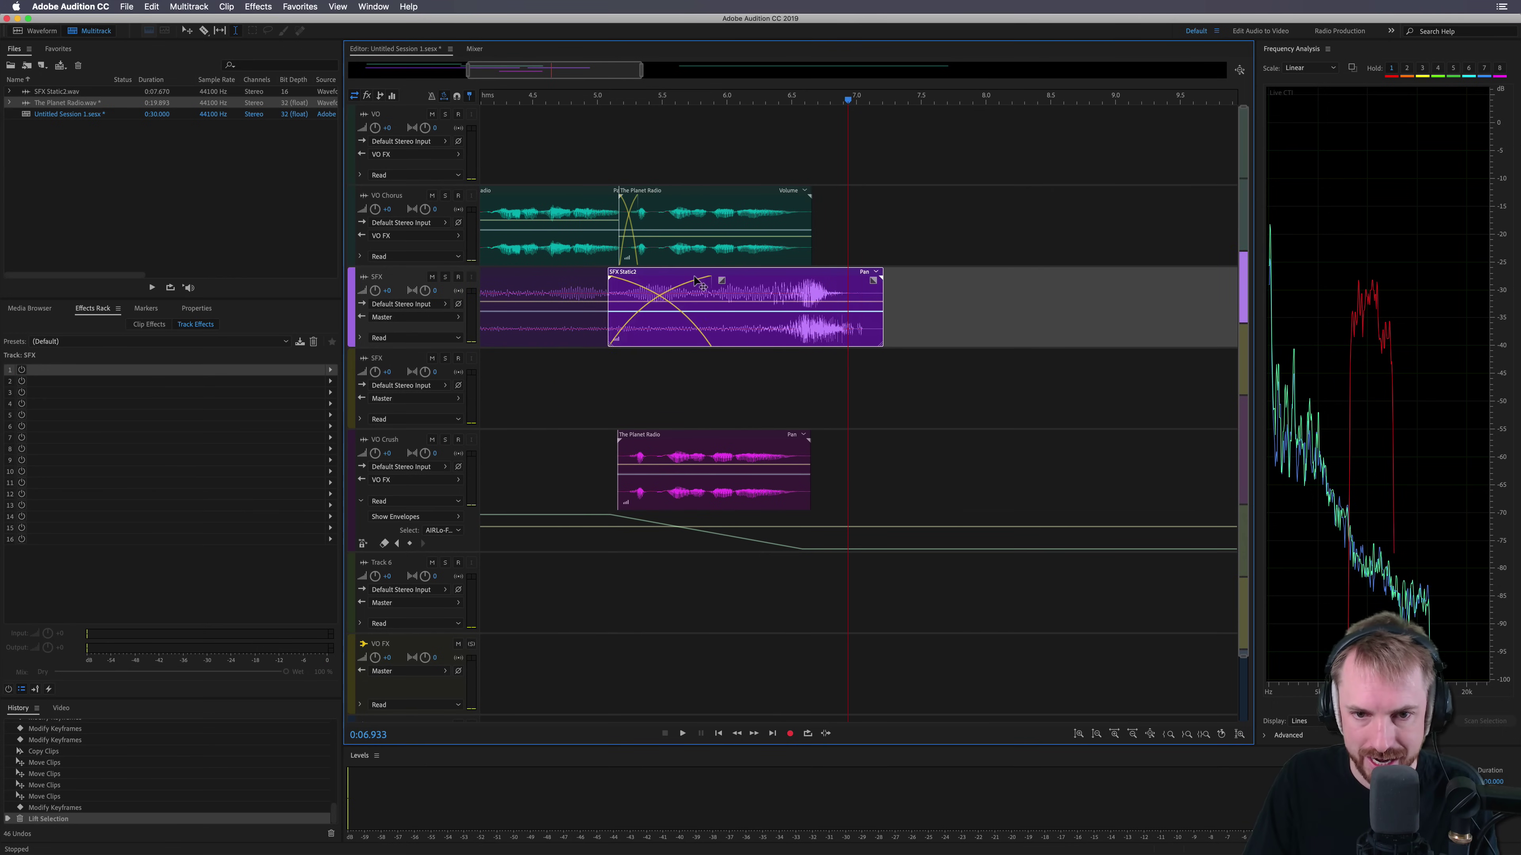
left_click(656, 374)
key("space")
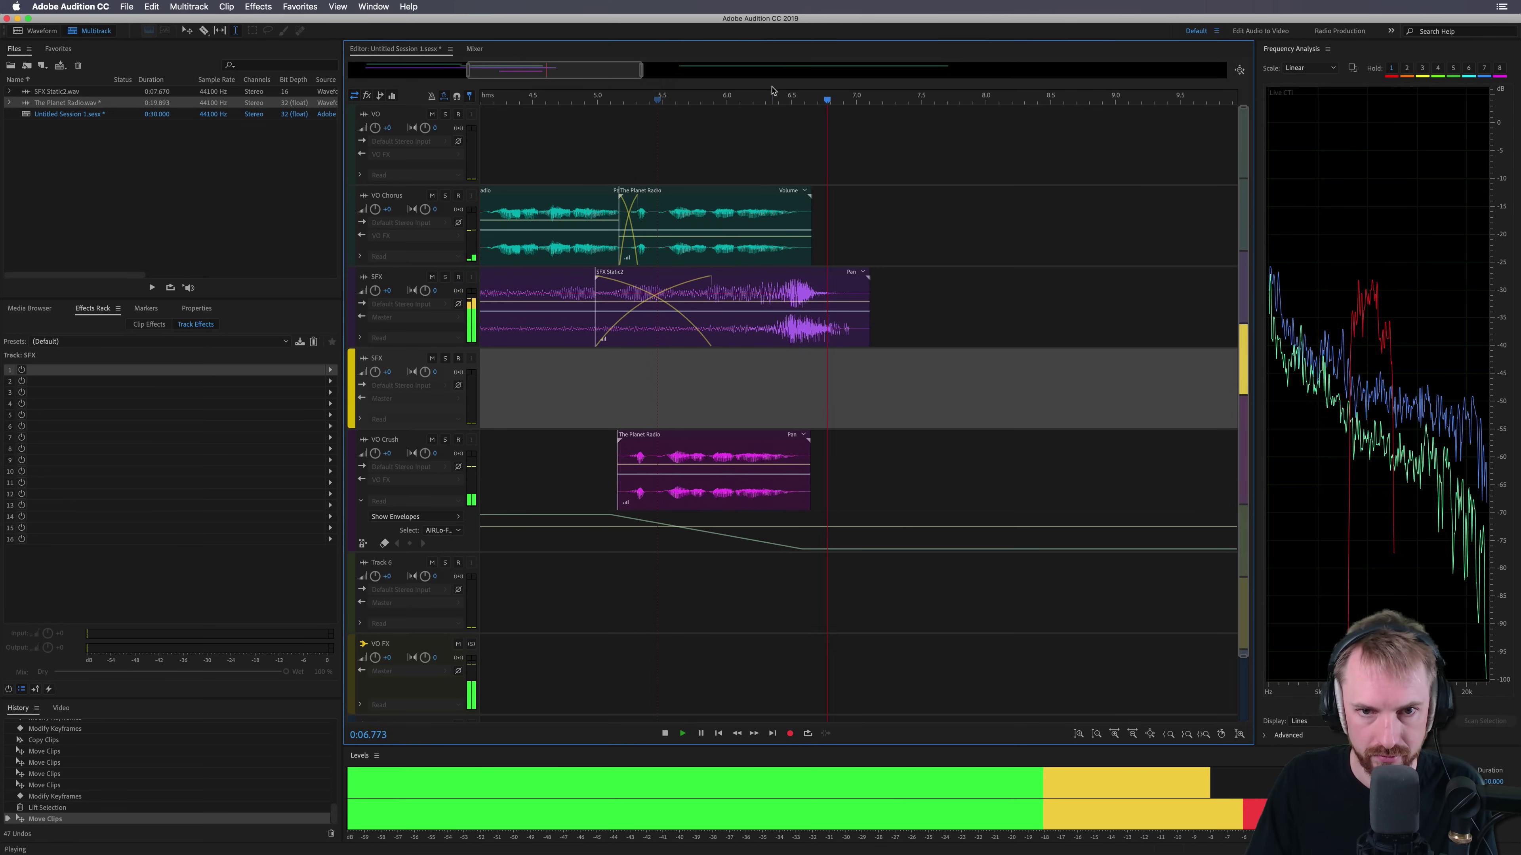
left_click(826, 292)
key("space")
left_click_drag(786, 281, 799, 282)
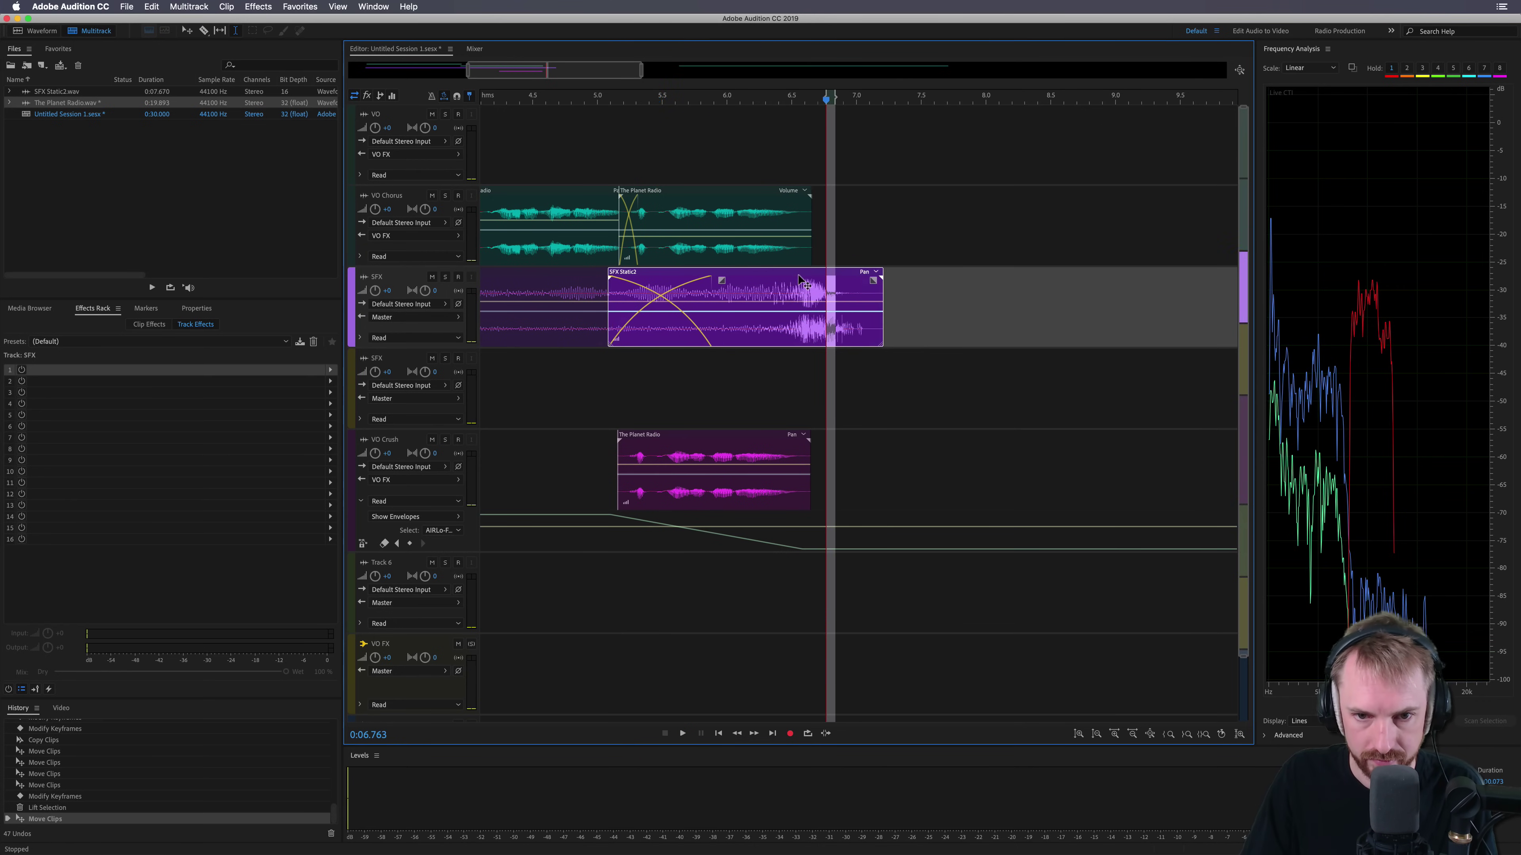
scroll(798, 97, "down", 5)
key("space")
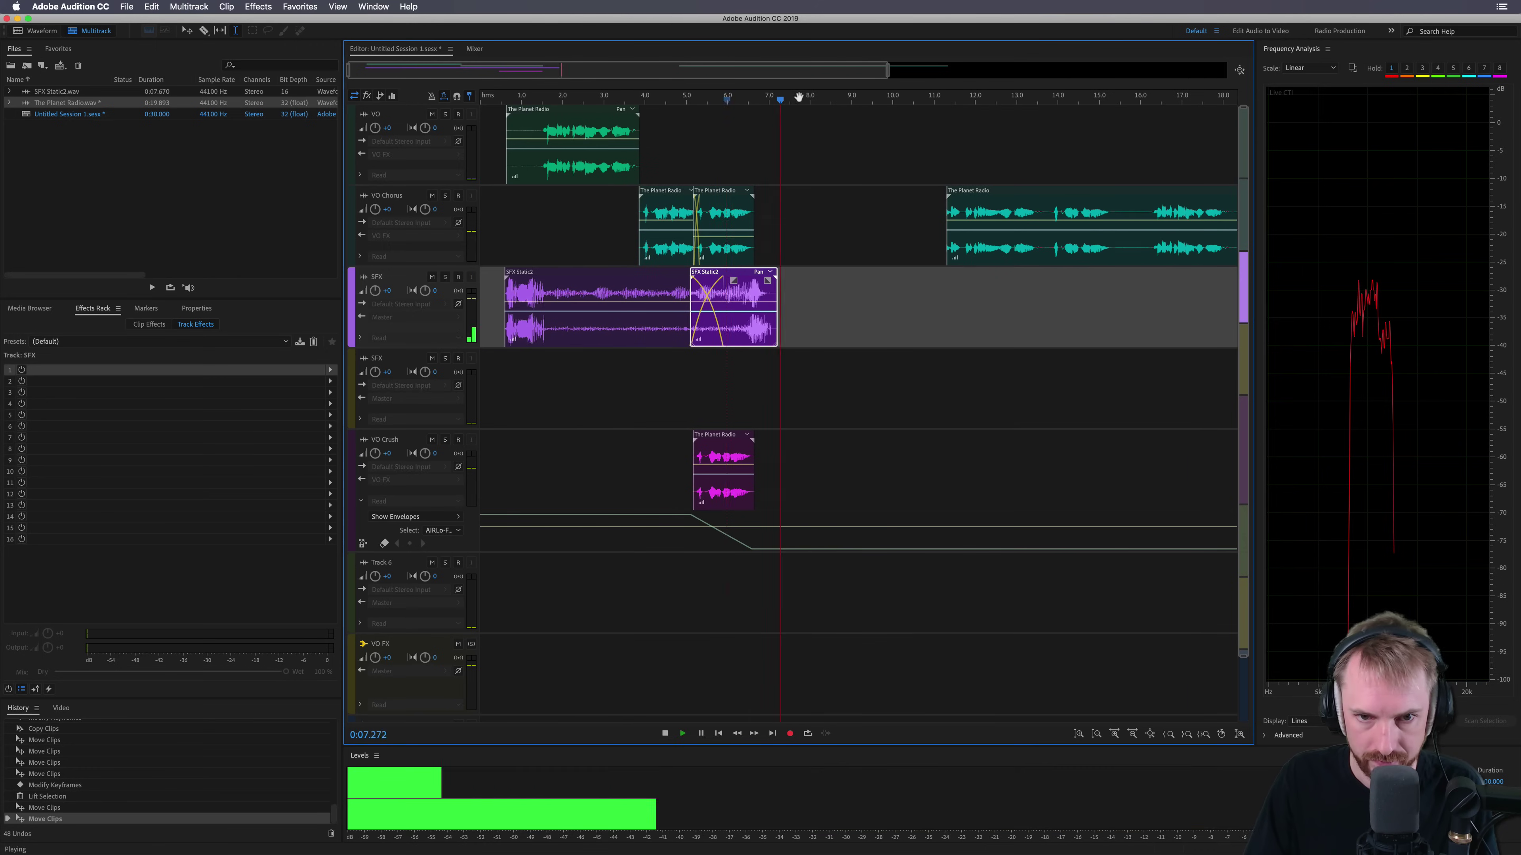
Step: Delete the long later chorus clip from VO Chorus
key("Home")
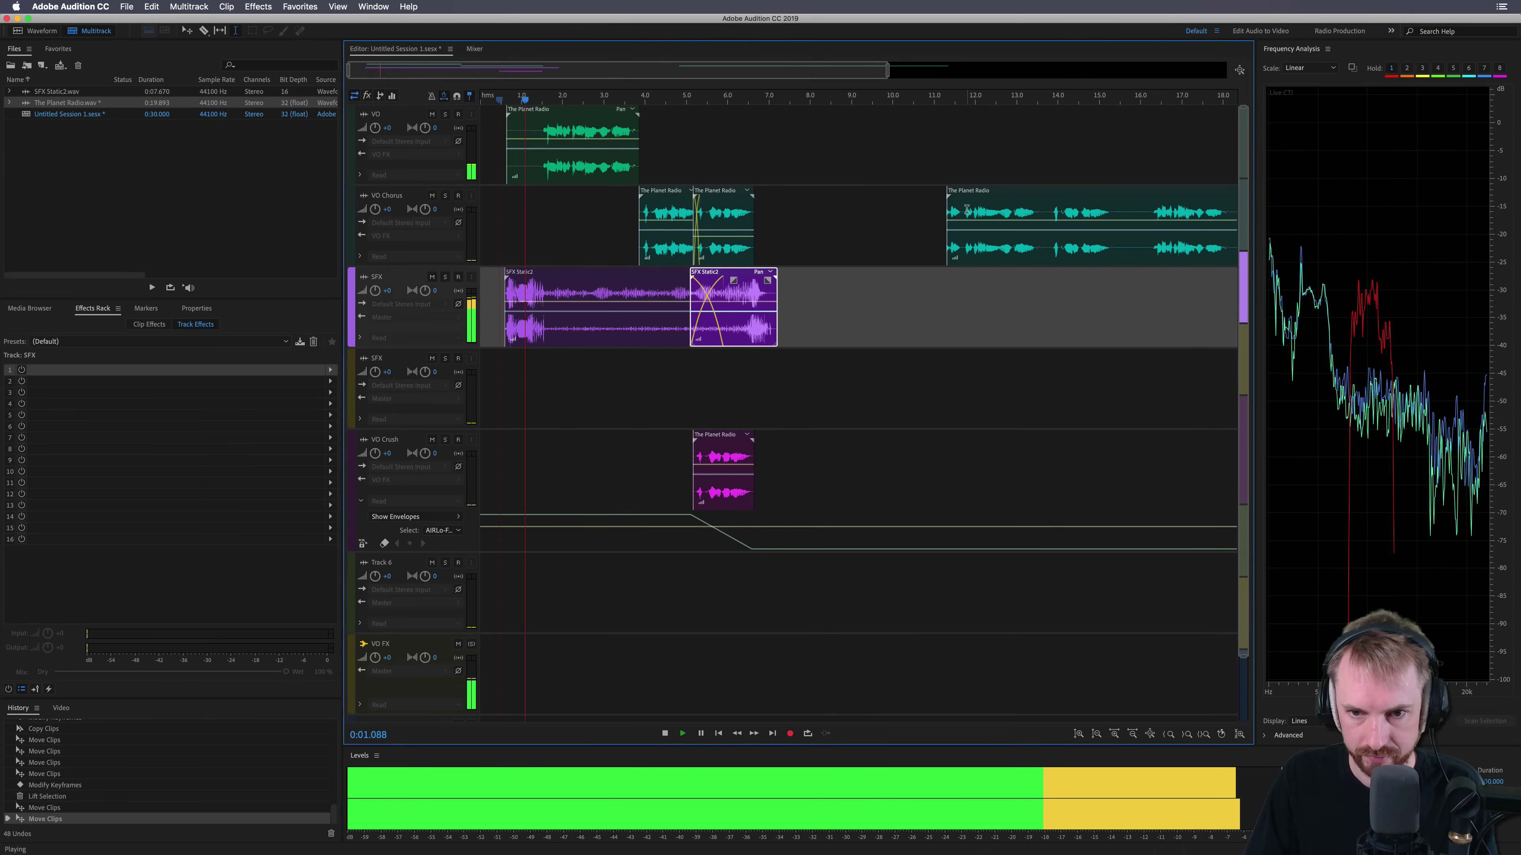
left_click(966, 211)
key("Delete")
Step: Add a Time and Pitch > Pitch Shifter to the VO track's first effects slot
left_click(542, 176)
key("space")
left_click(491, 176)
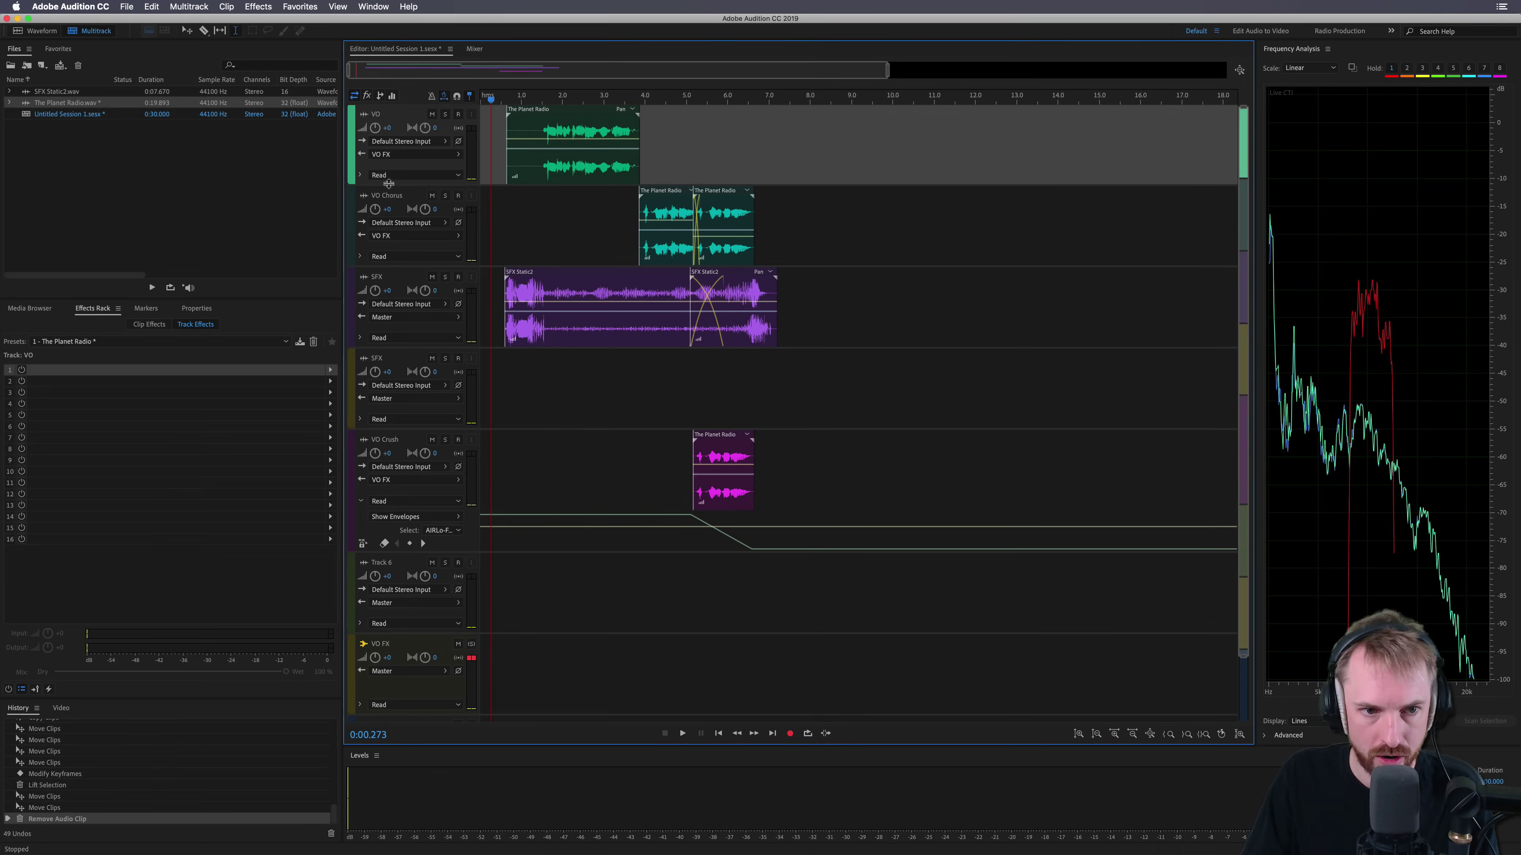
left_click(360, 175)
left_click(330, 369)
mouse_move(389, 413)
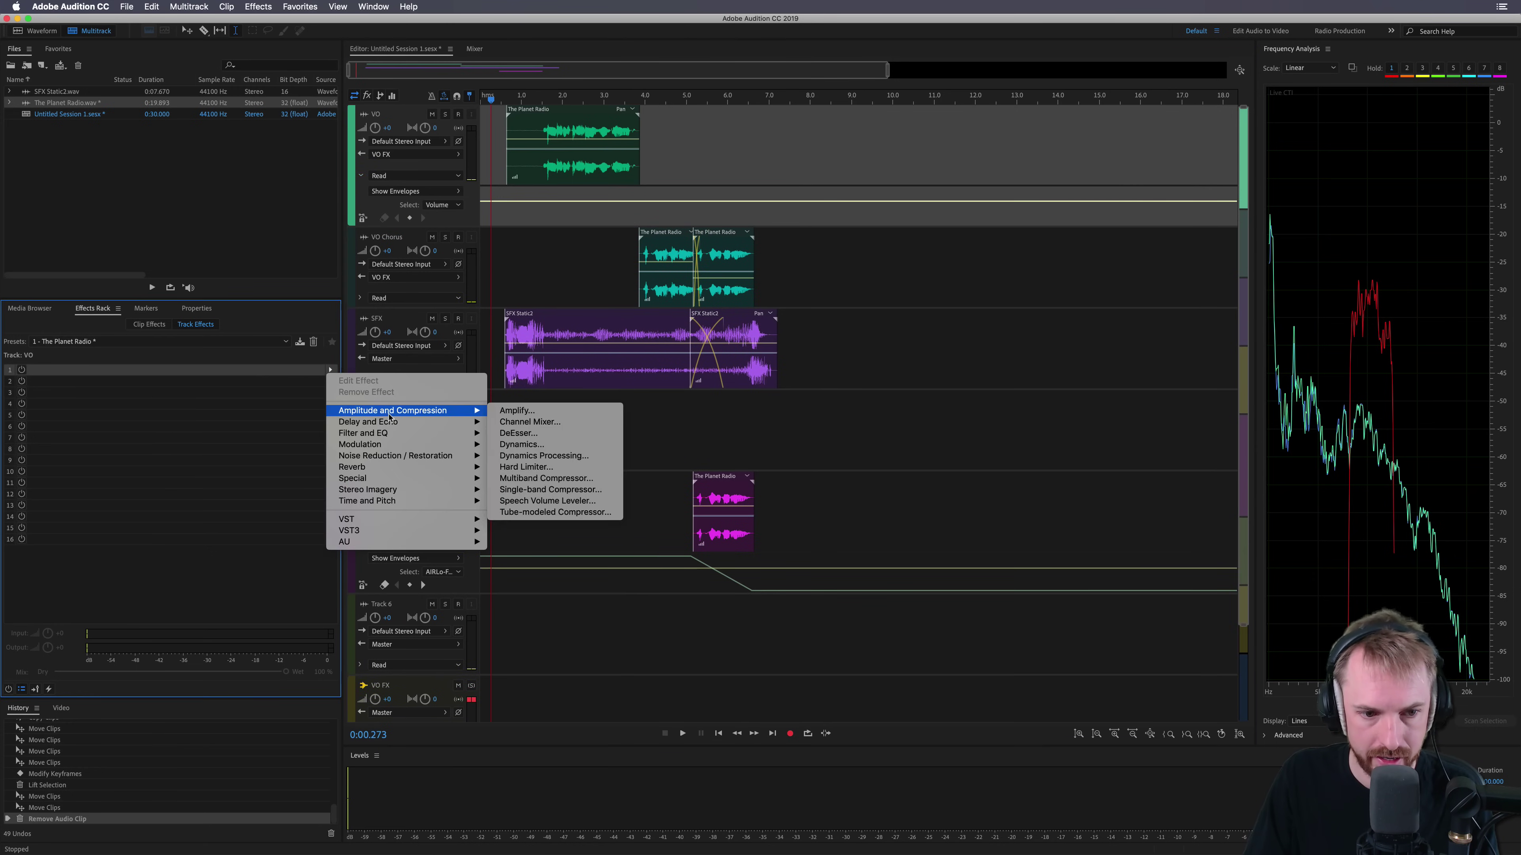
left_click(520, 512)
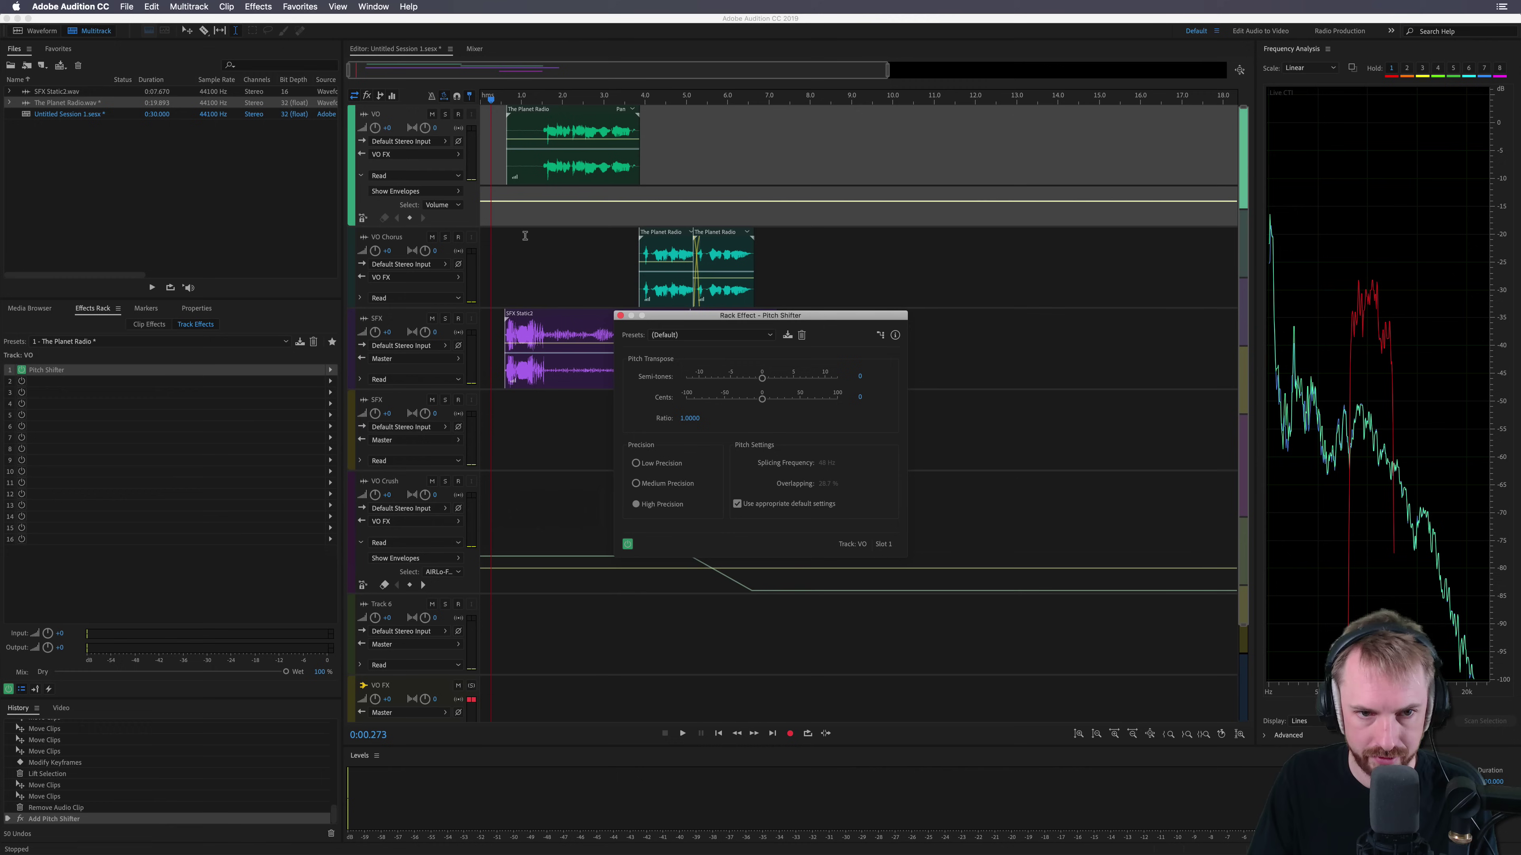
left_click(620, 315)
Step: Show the Pitch Shifter's Transpose Ratio automation envelope on the VO track
left_click(414, 192)
mouse_move(501, 301)
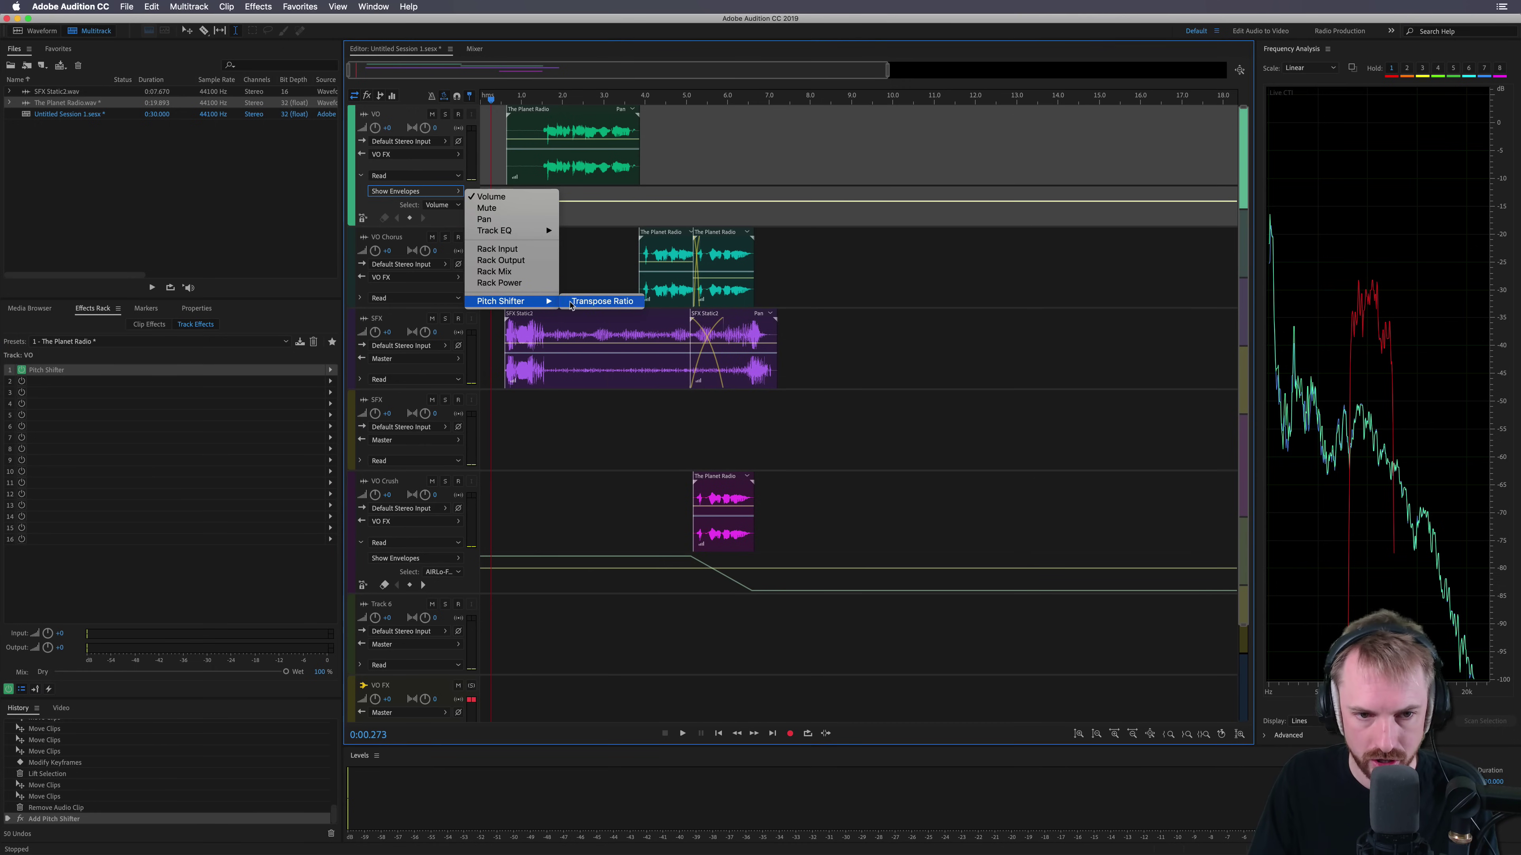
left_click(592, 301)
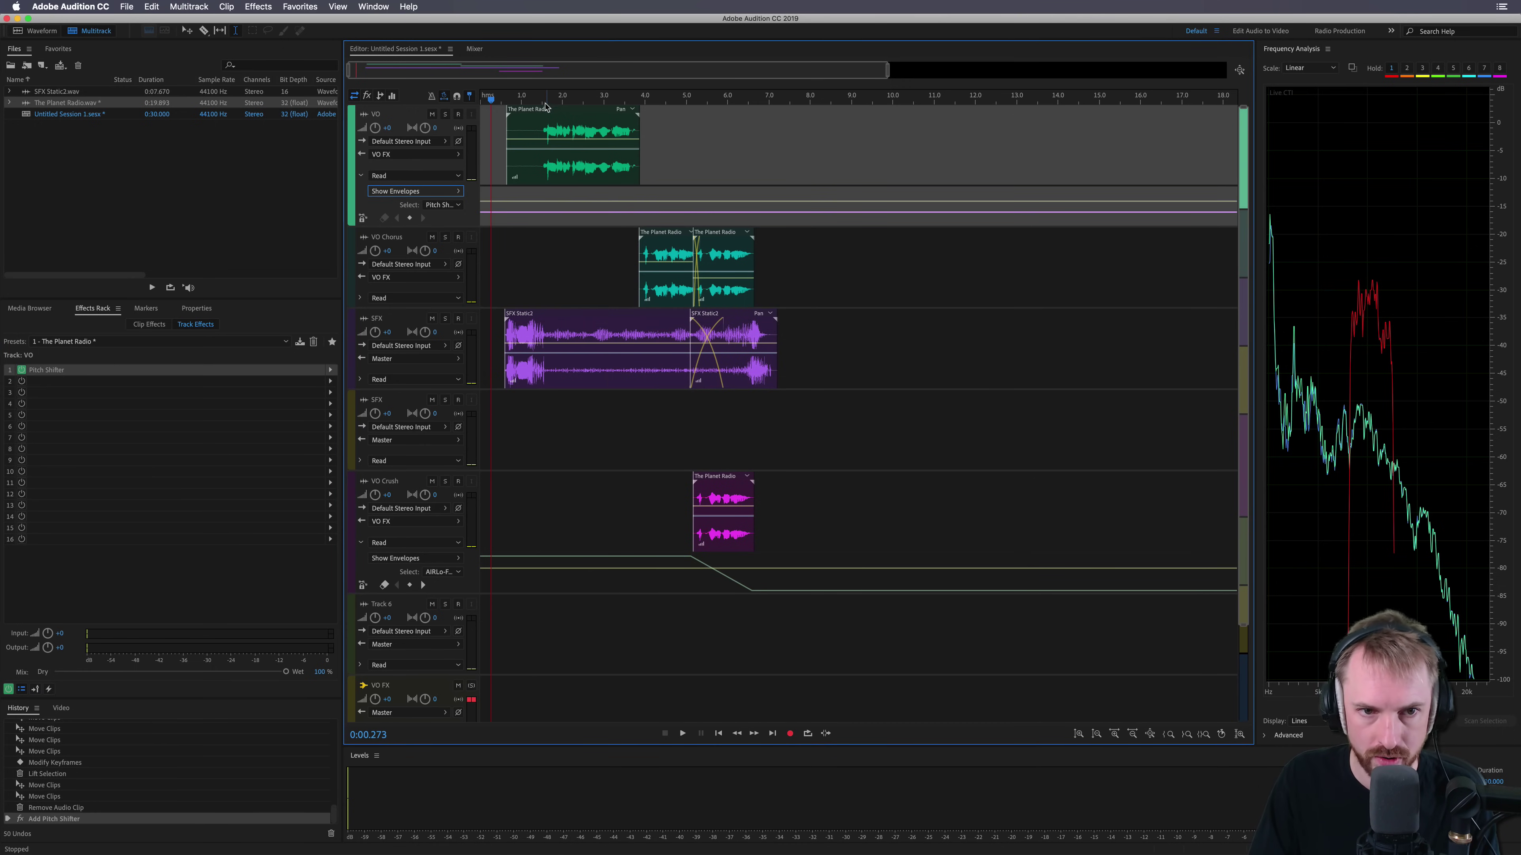
scroll(544, 107, "up", 5)
Step: Lift the VO clip's start and paste its opening several times to form a stutter
left_click_drag(548, 129, 478, 131)
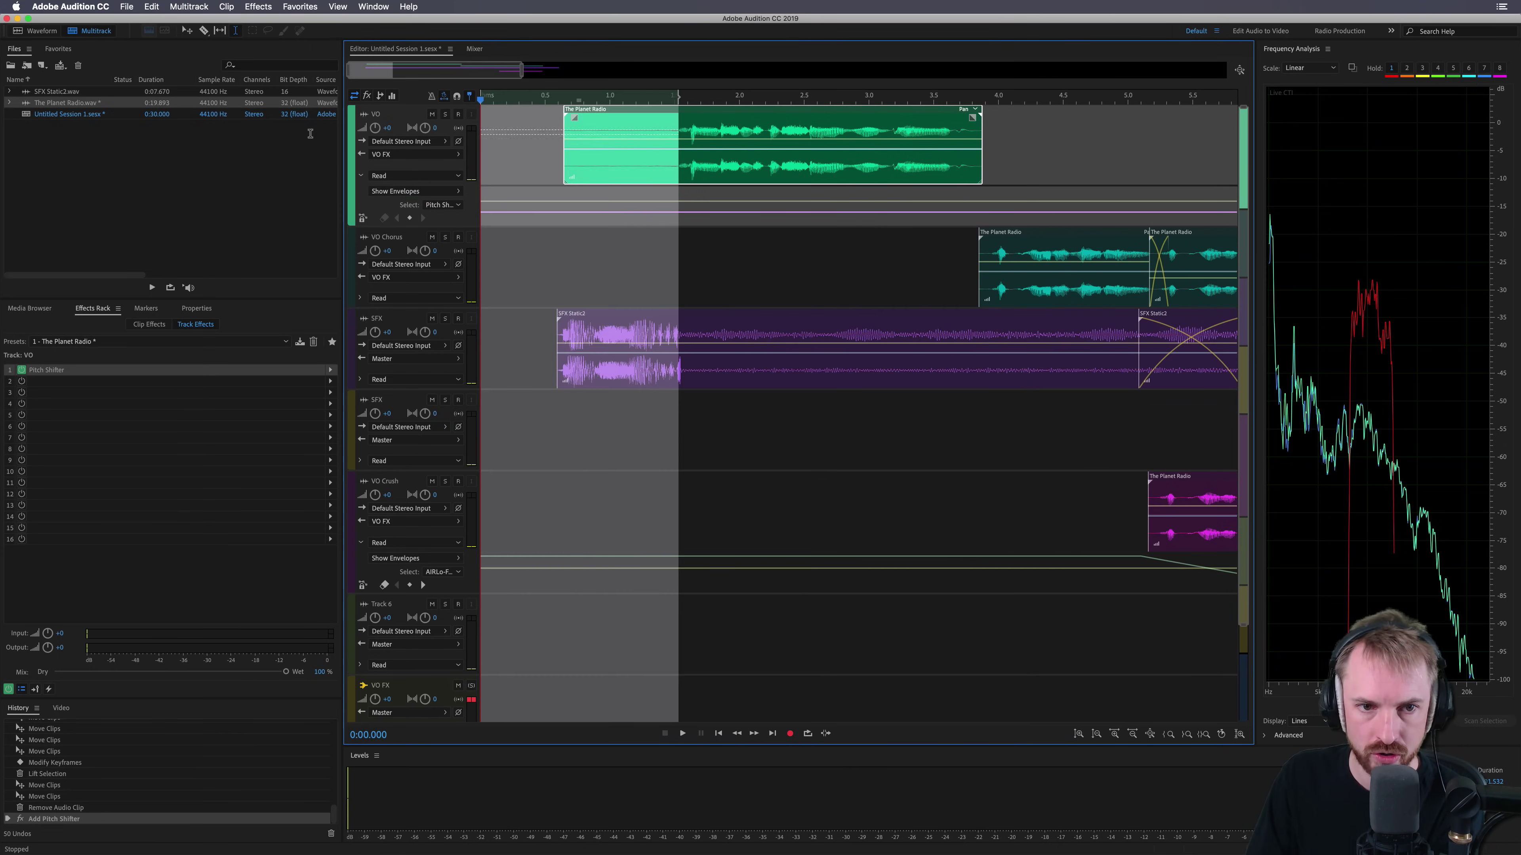
key("Delete")
left_click_drag(705, 132, 675, 132)
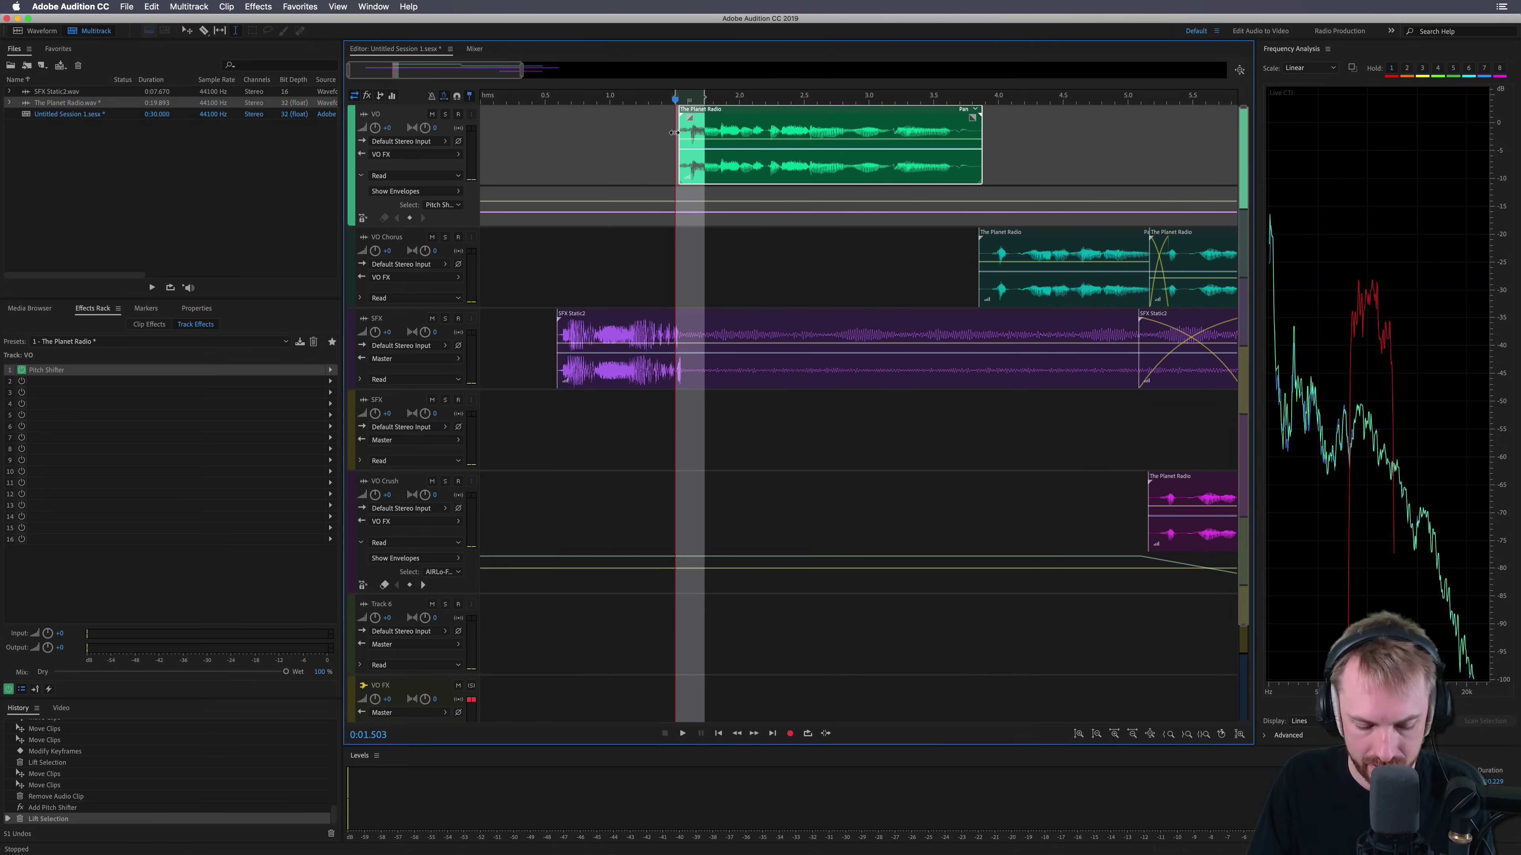
left_click(657, 133)
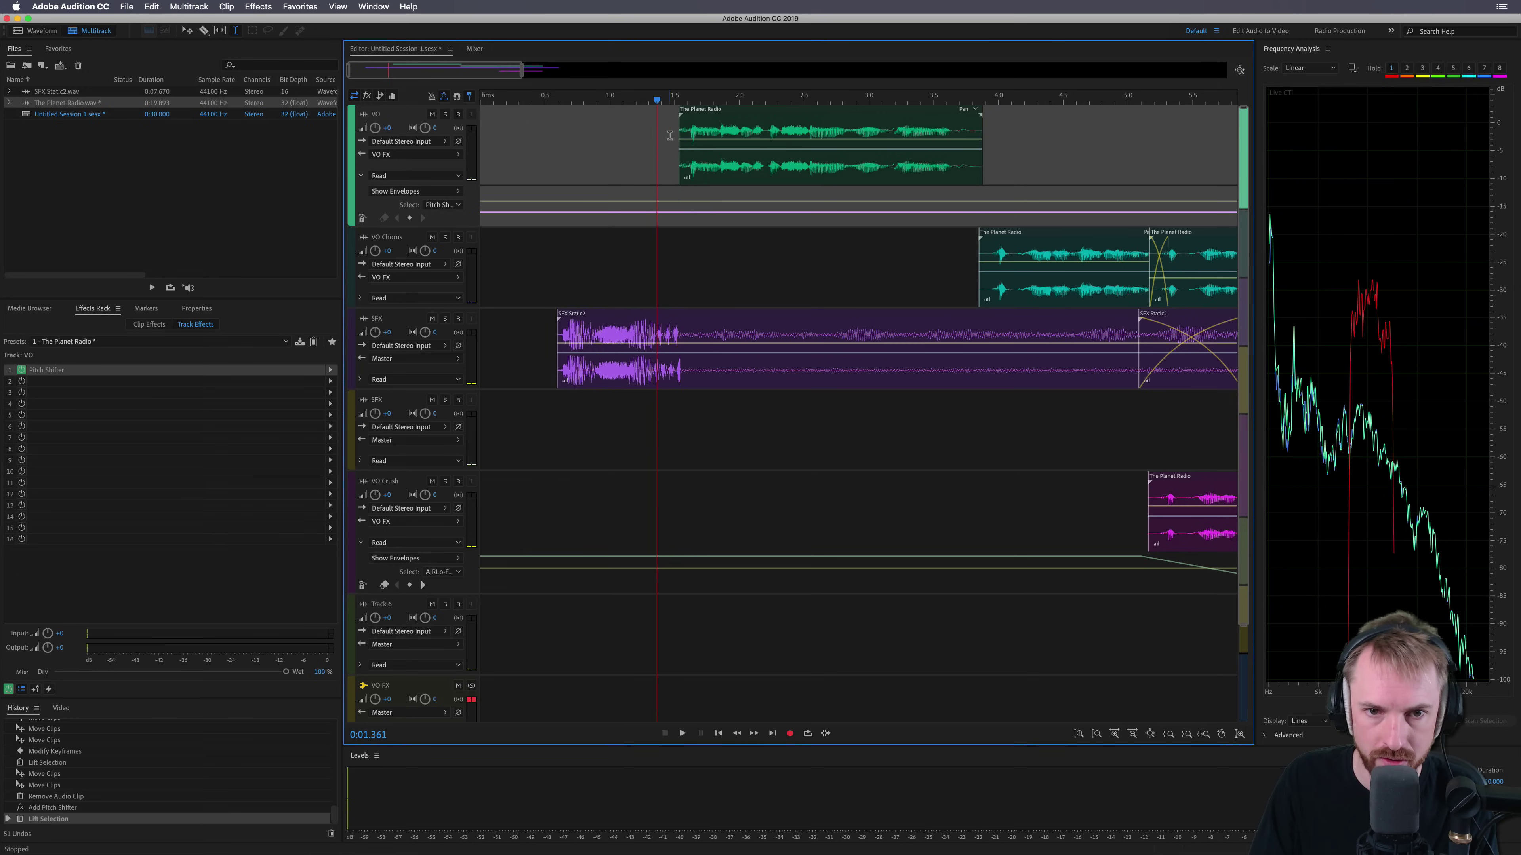
key("super+v")
key("super+v")
key("super+v")
left_click(652, 138)
key("super+v")
key("super+v")
key("super+v")
left_click(623, 141)
key("super+v")
key("space")
key("space")
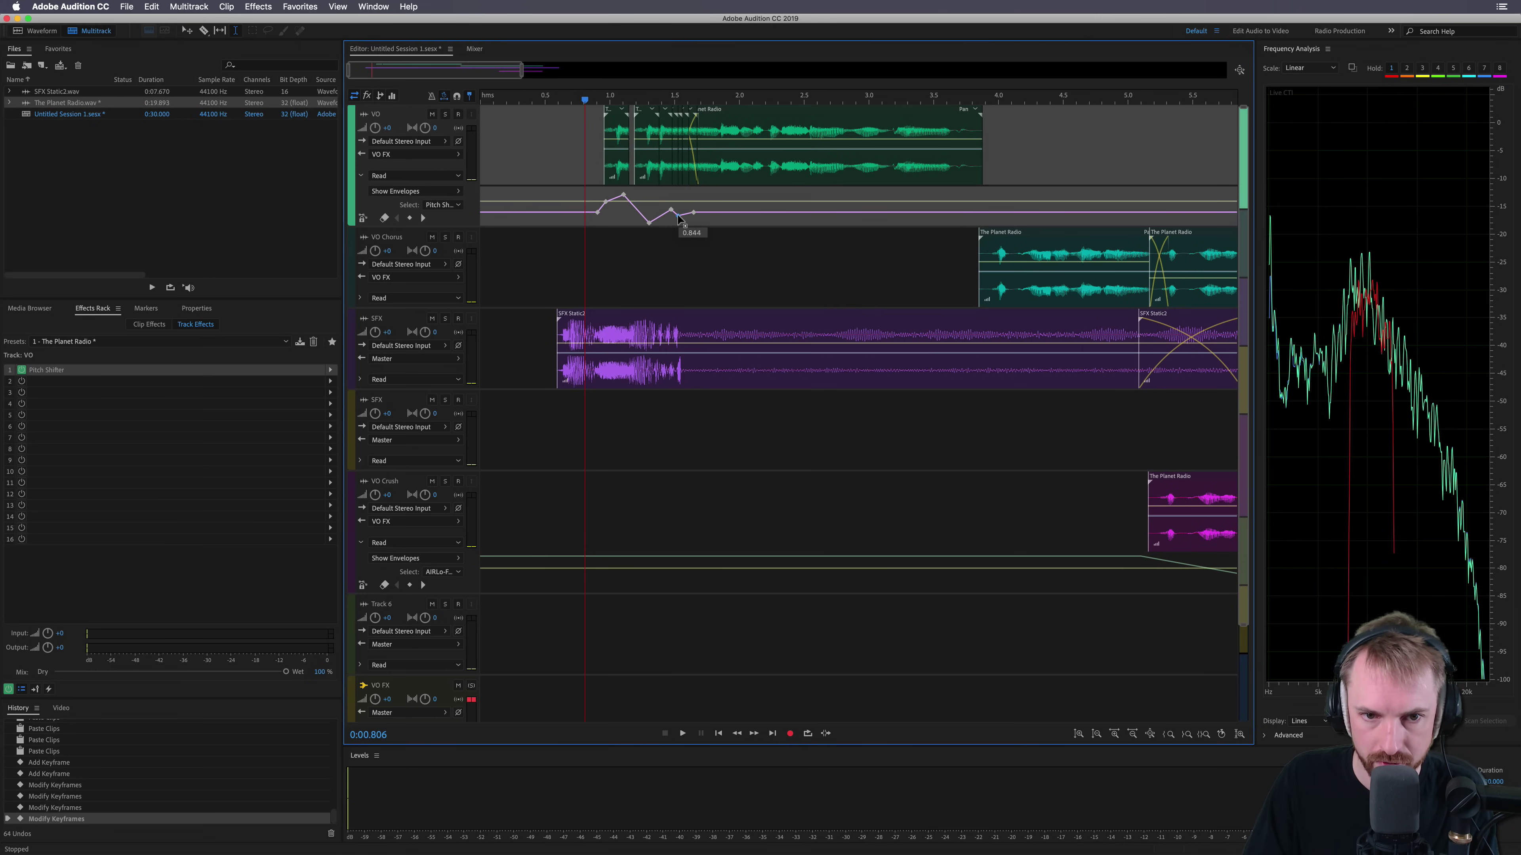
Step: Play the stutter and drag a Transpose Ratio keyframe to set its pitch
key("space")
left_click_drag(679, 220, 677, 220)
key("space")
key("space")
key("space")
key("space")
key("space")
scroll(707, 138, "up", 5)
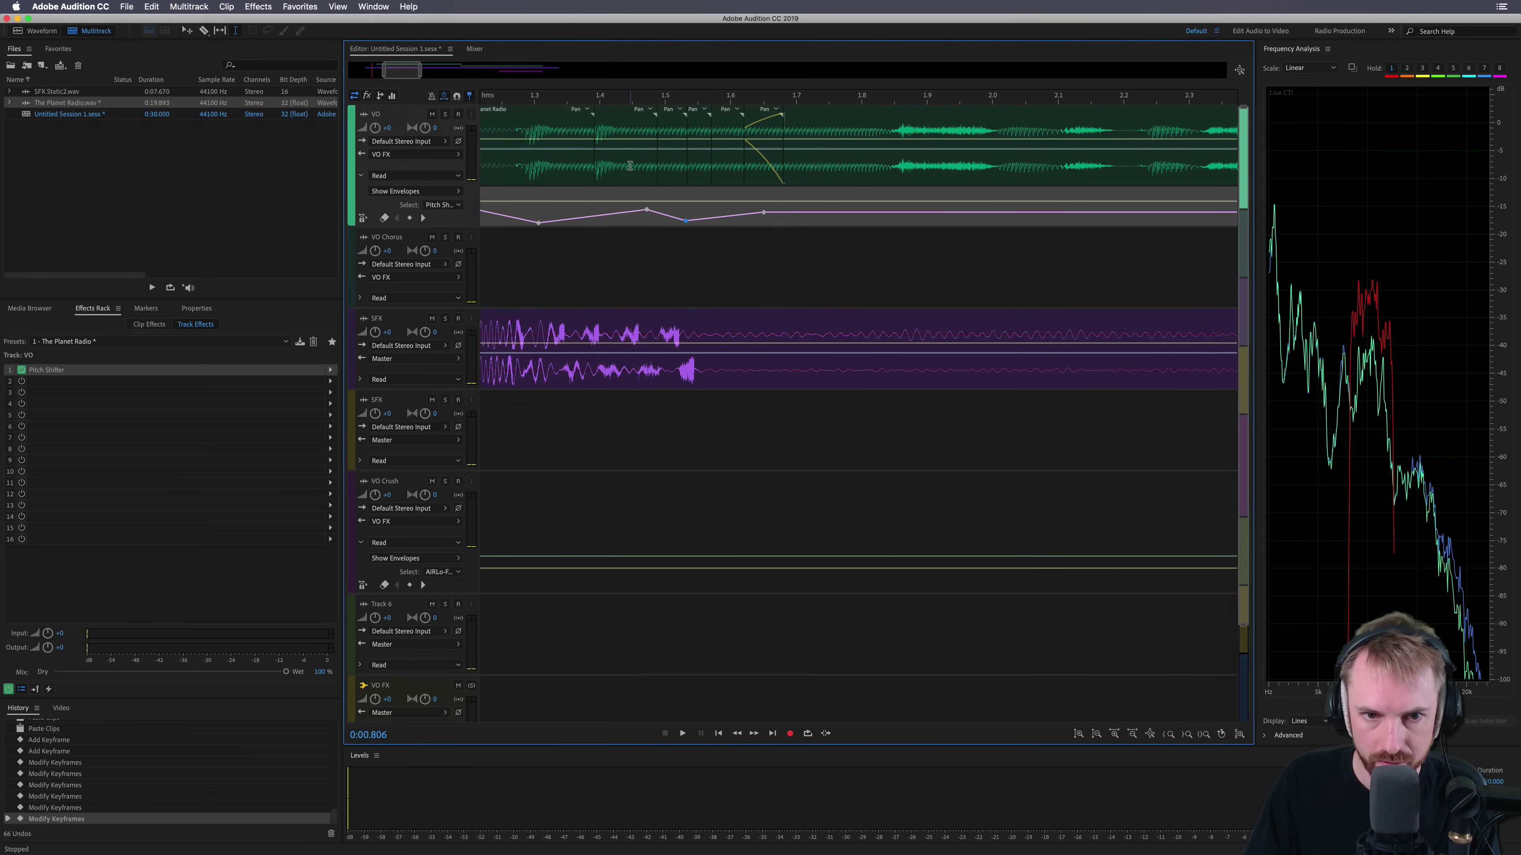
Step: Trim the right edge of the stutter clip at 1.6 seconds
left_click(629, 166)
left_click(764, 163)
left_click(731, 165)
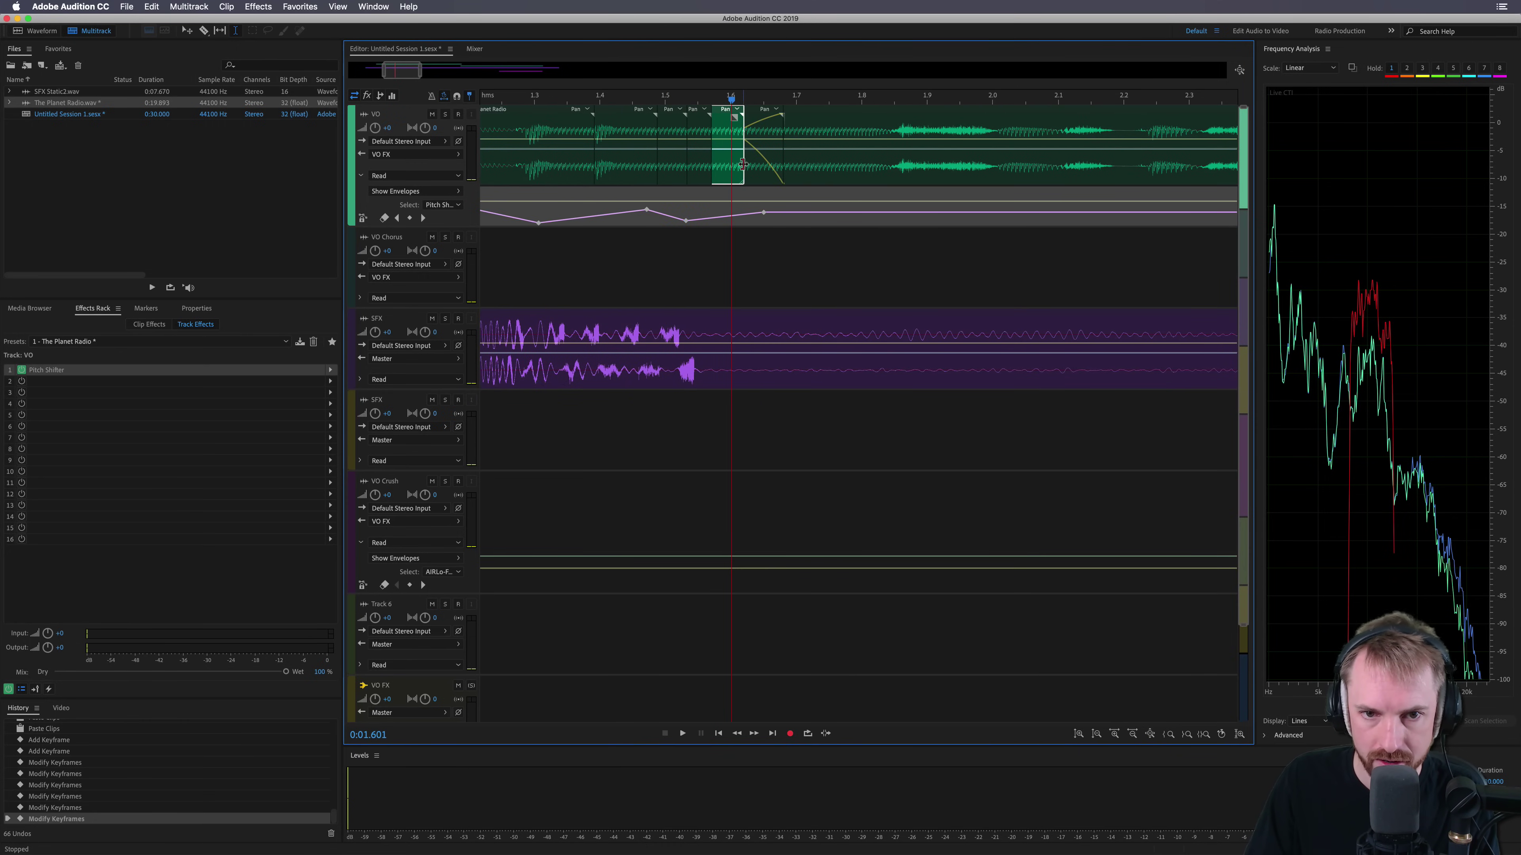
left_click_drag(743, 164, 722, 165)
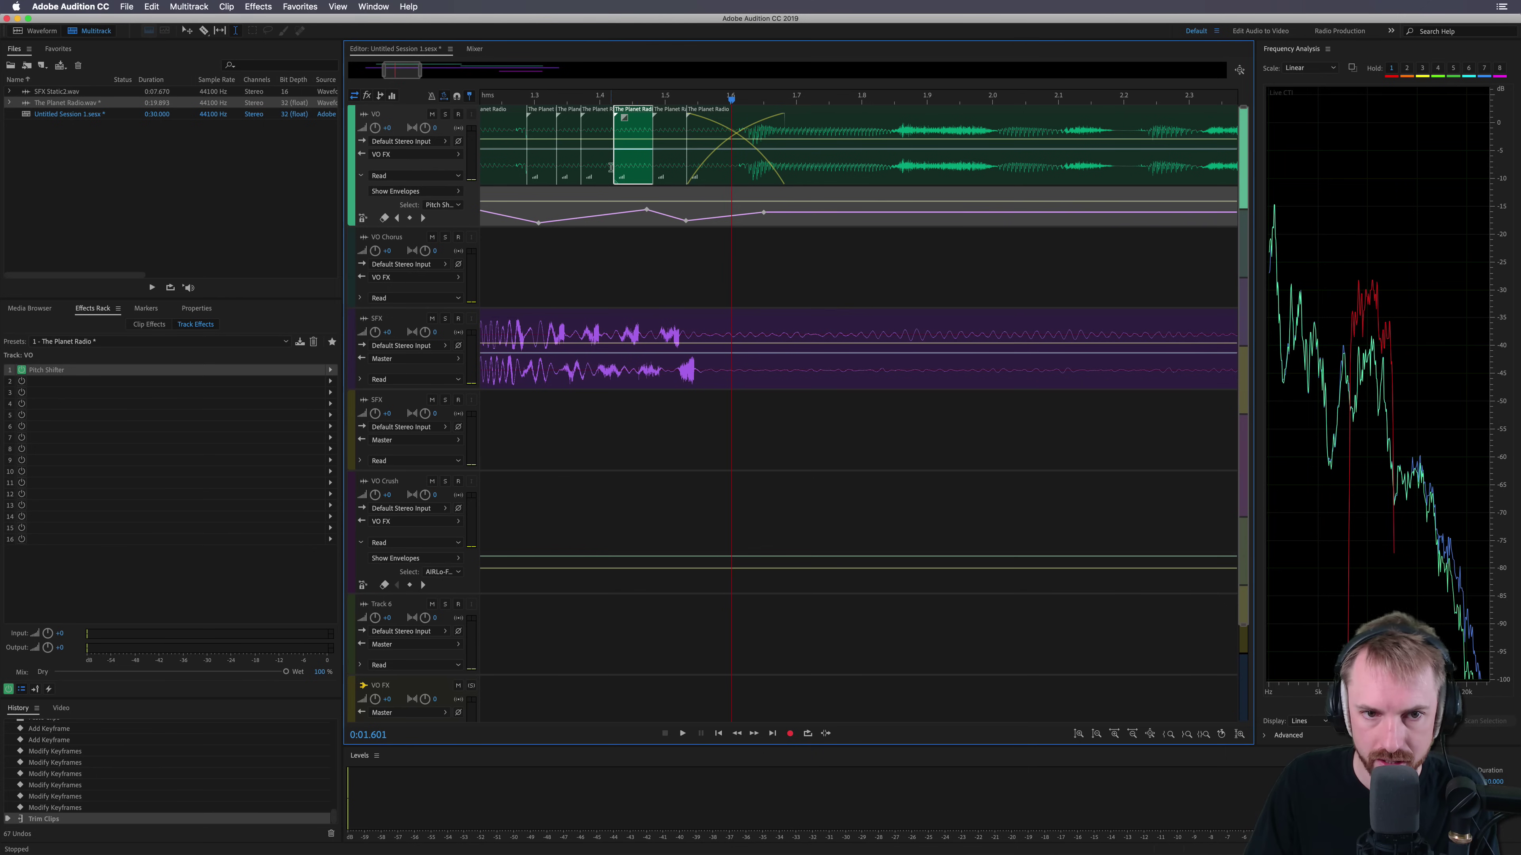
left_click(608, 169)
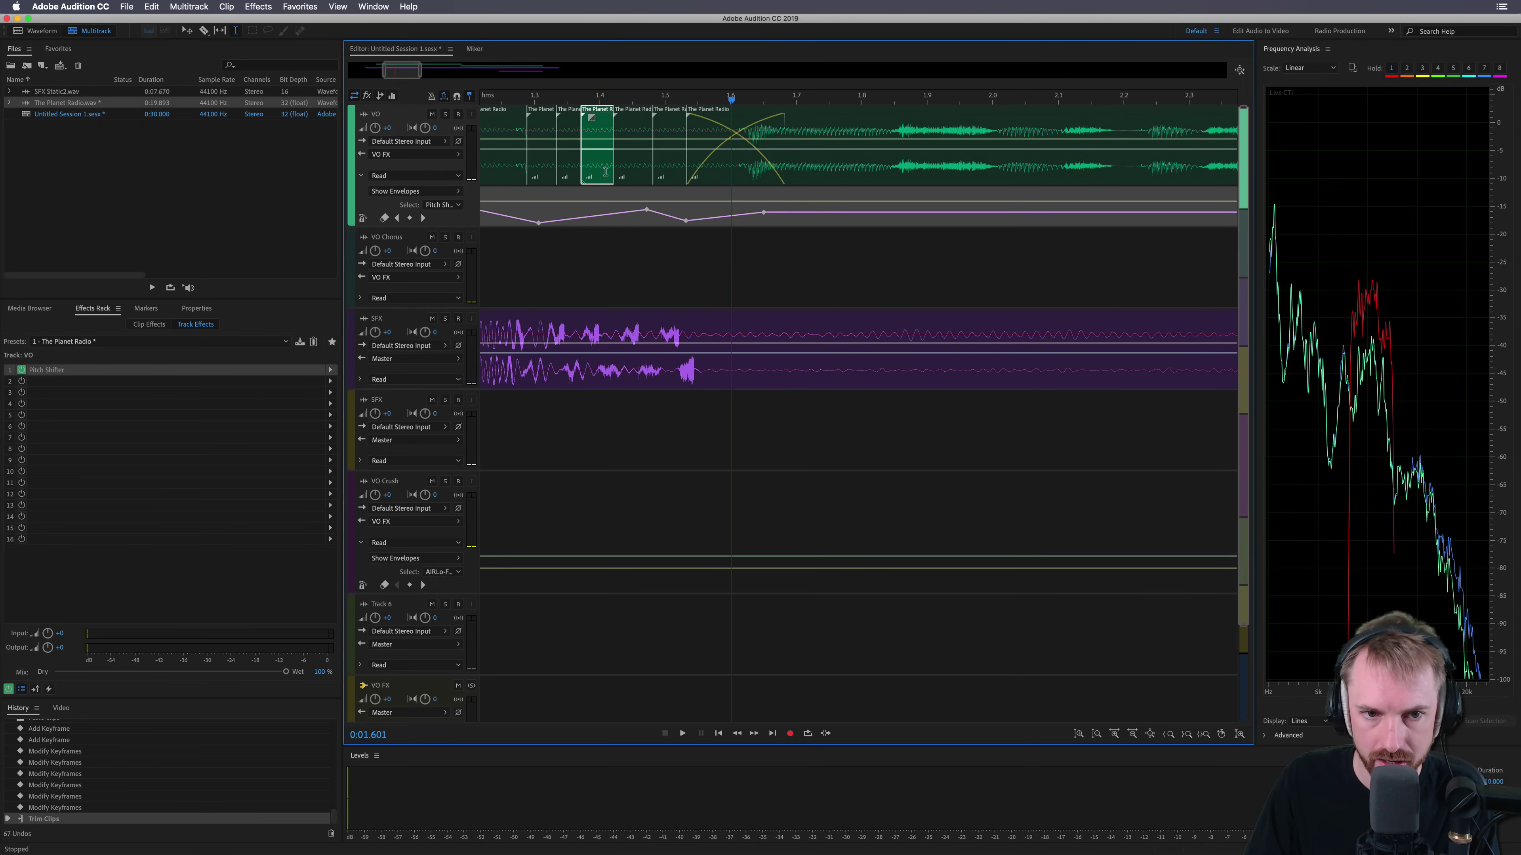
left_click(542, 171)
Step: Move the stutter clips down onto VO Chorus, shortening each one
left_click_drag(542, 171, 545, 276)
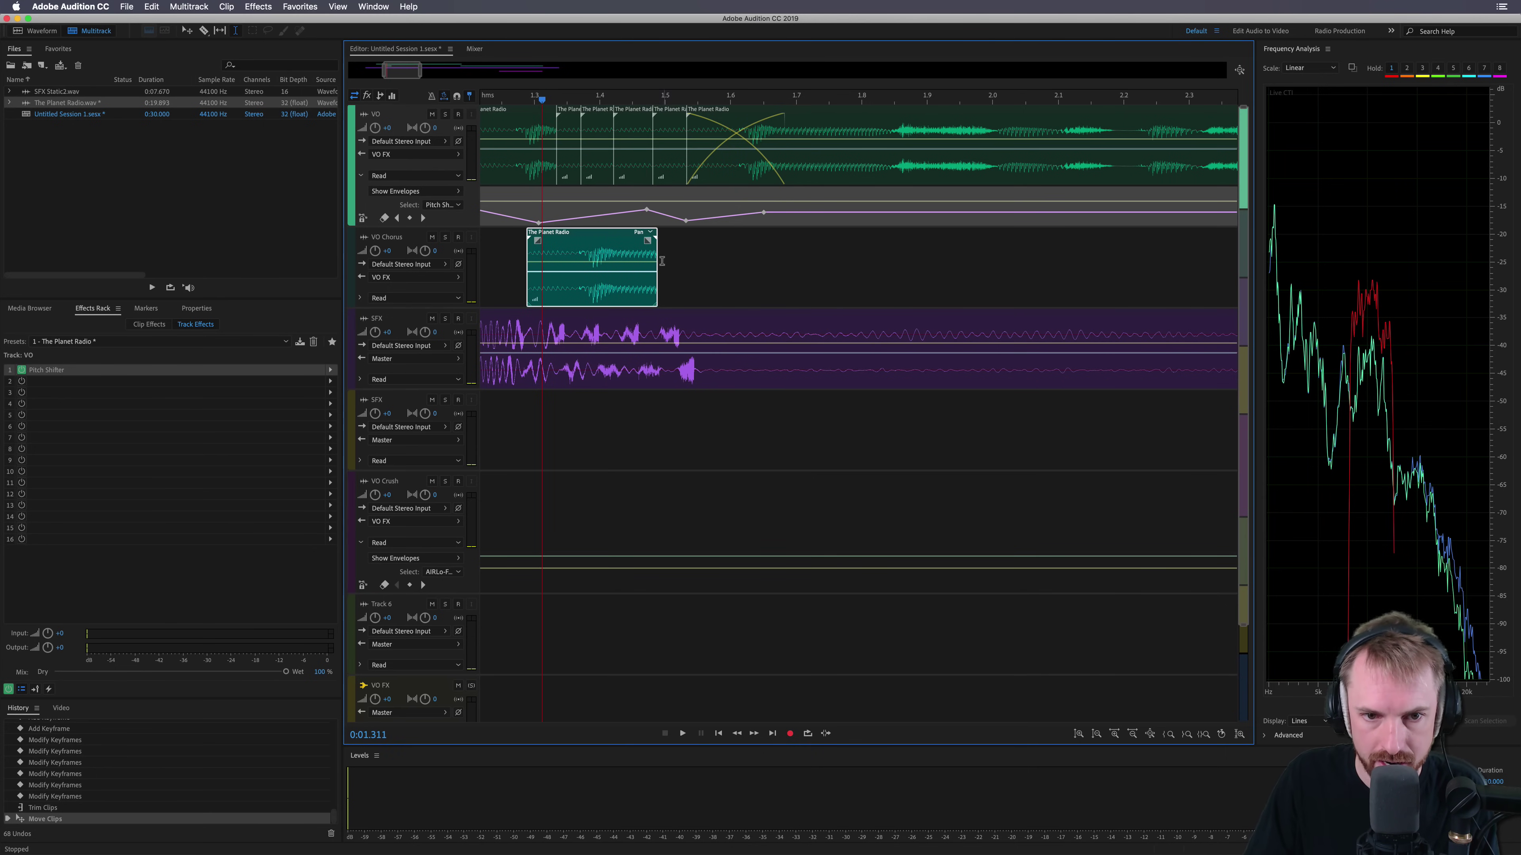
left_click_drag(660, 258, 556, 260)
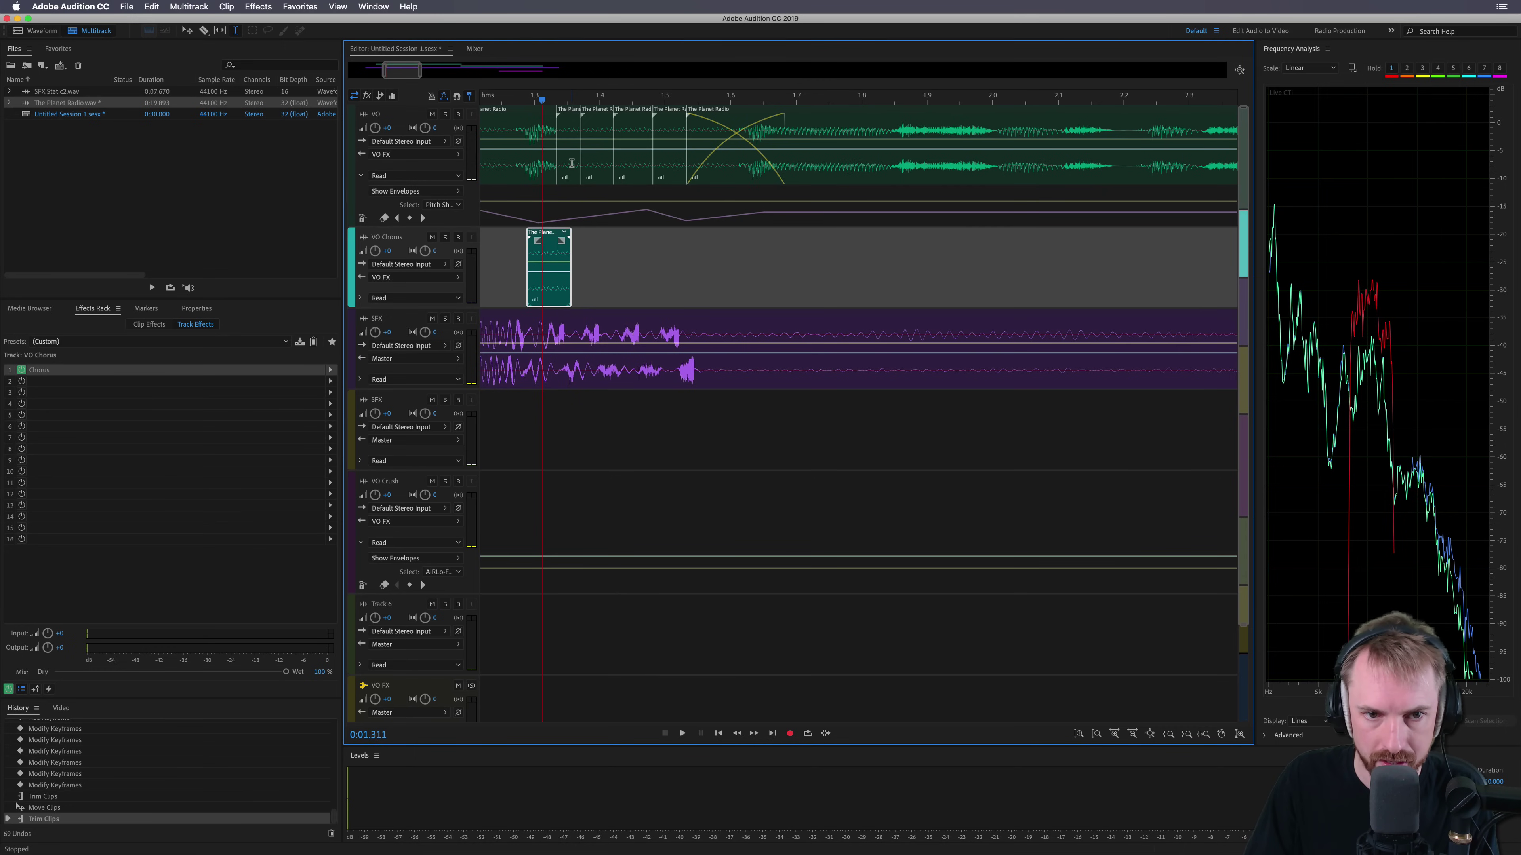
left_click_drag(572, 163, 574, 258)
left_click_drag(689, 257, 631, 259)
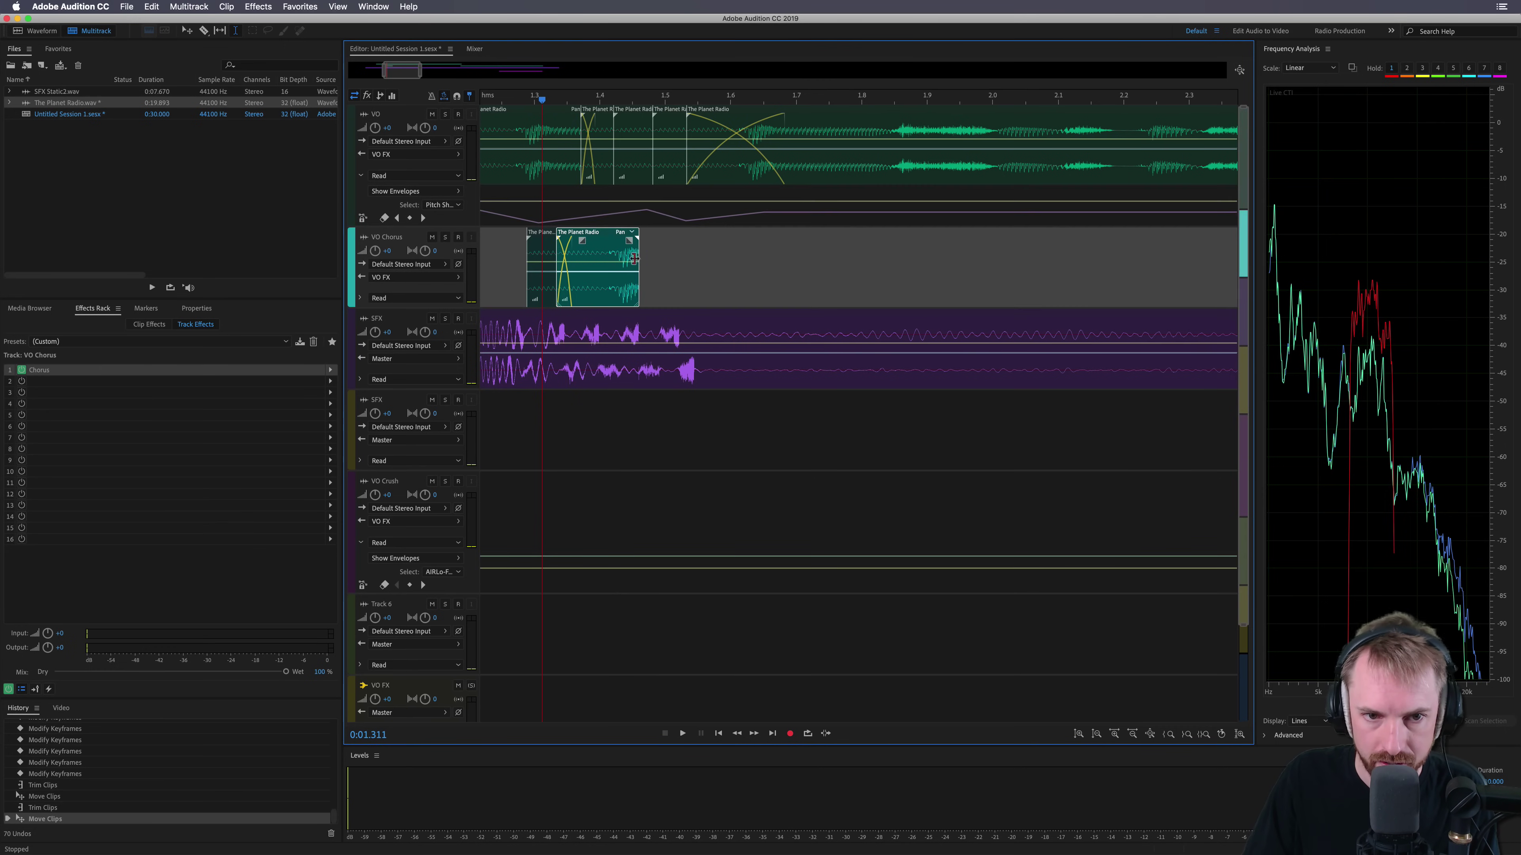
left_click_drag(607, 160, 617, 257)
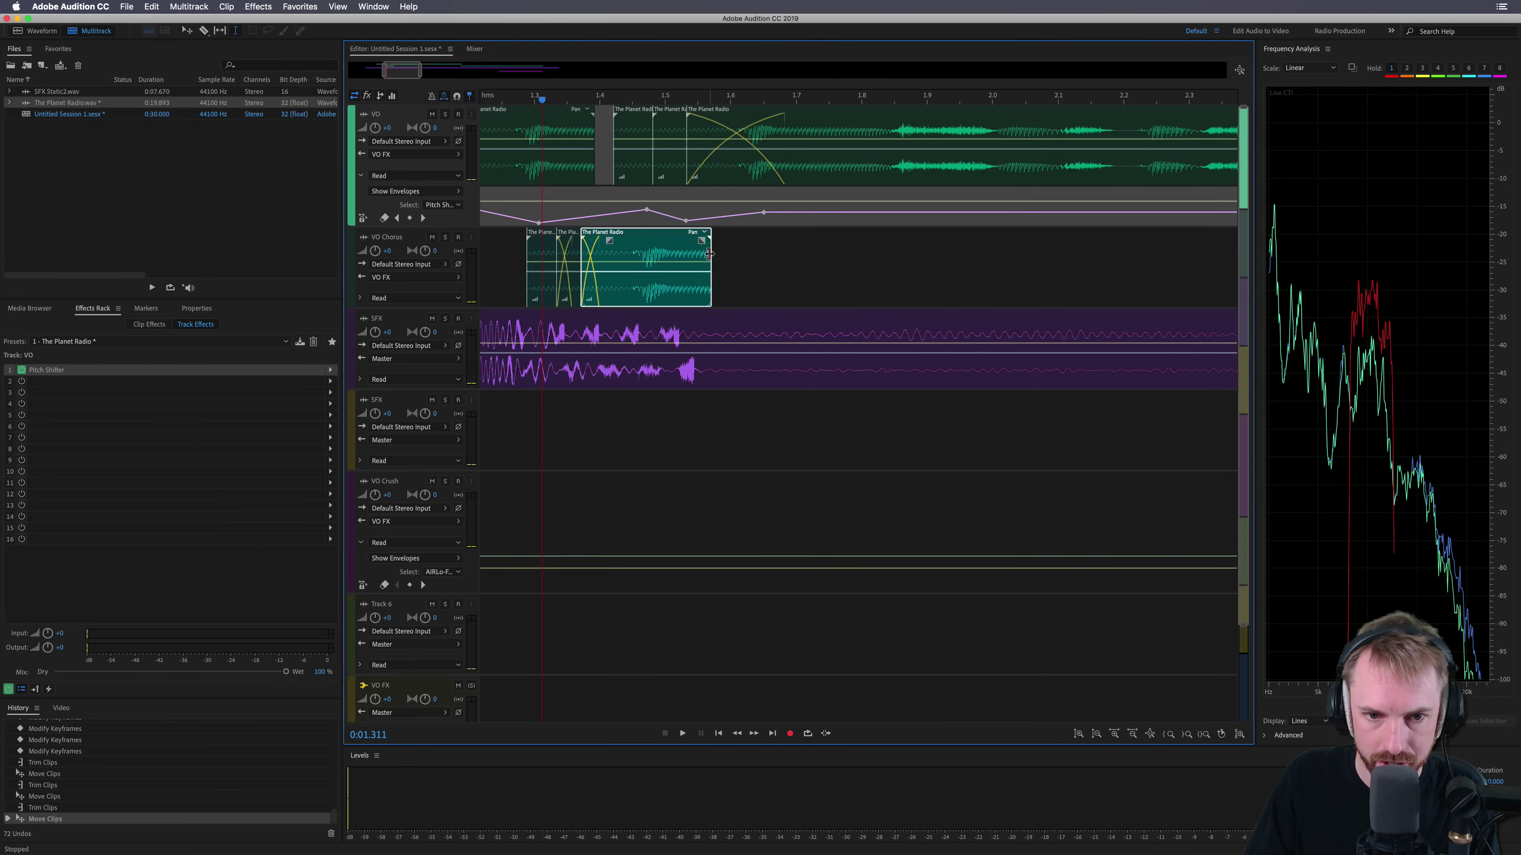
left_click_drag(710, 256, 641, 261)
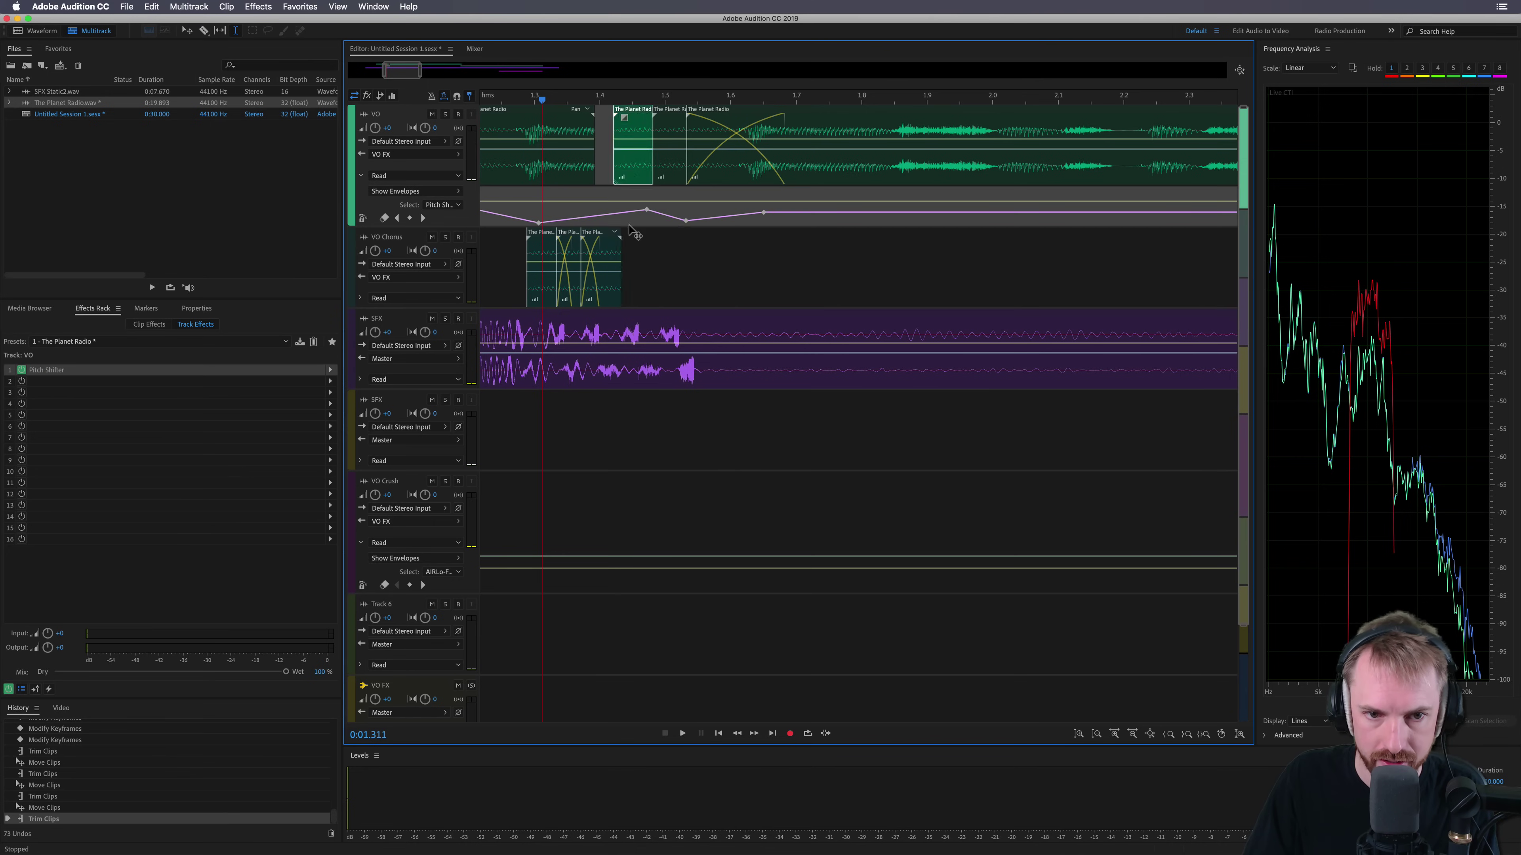
left_click_drag(633, 170, 653, 259)
left_click_drag(675, 175, 675, 264)
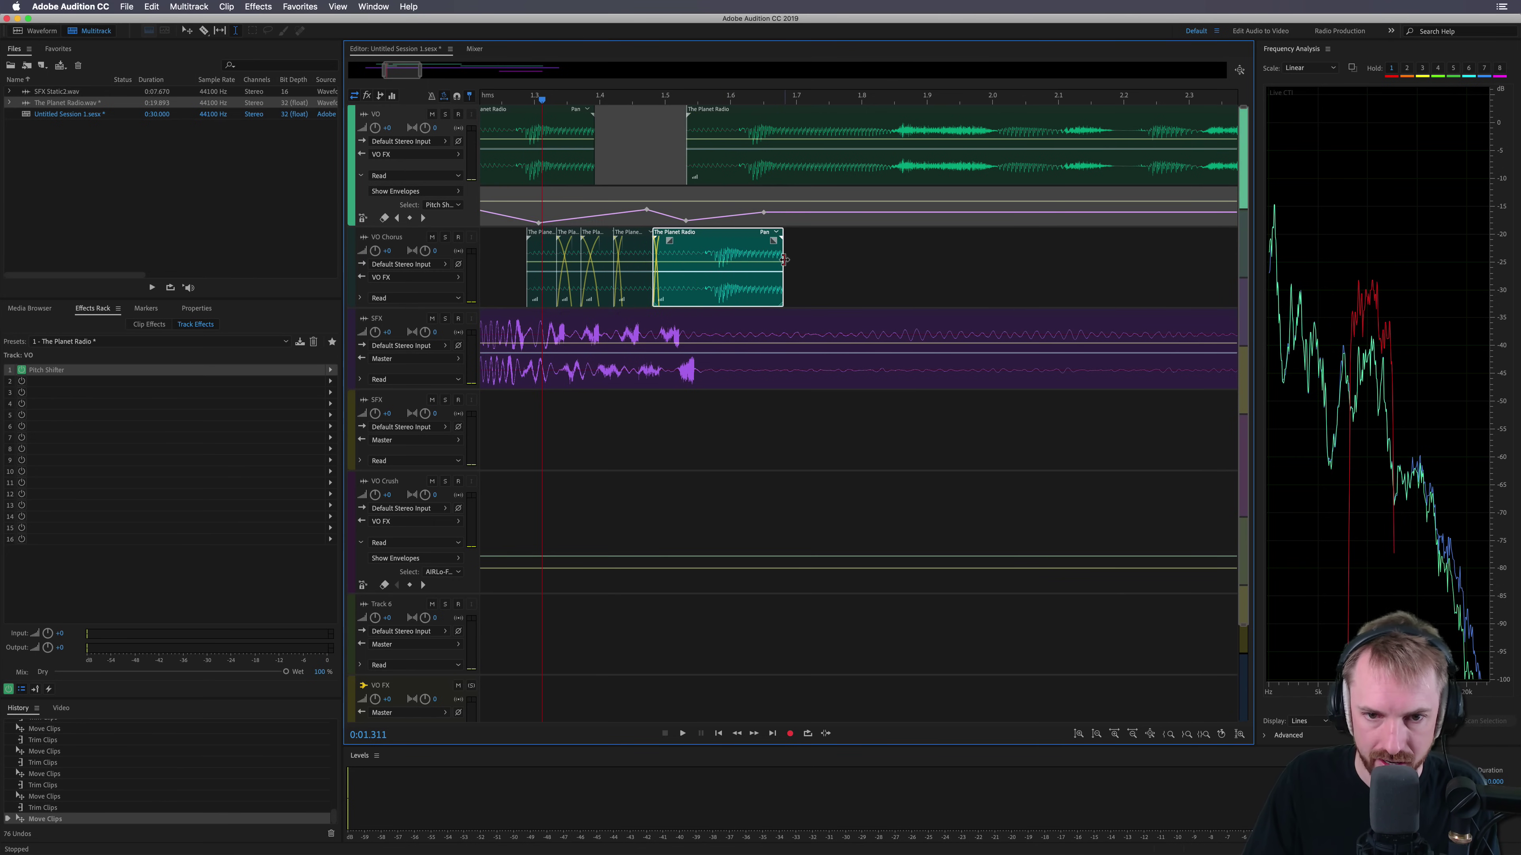
left_click_drag(784, 260, 546, 137)
Step: Play the jingle, then split the VO Planet Radio clip at about 2.3 seconds
left_click(497, 173)
key("space")
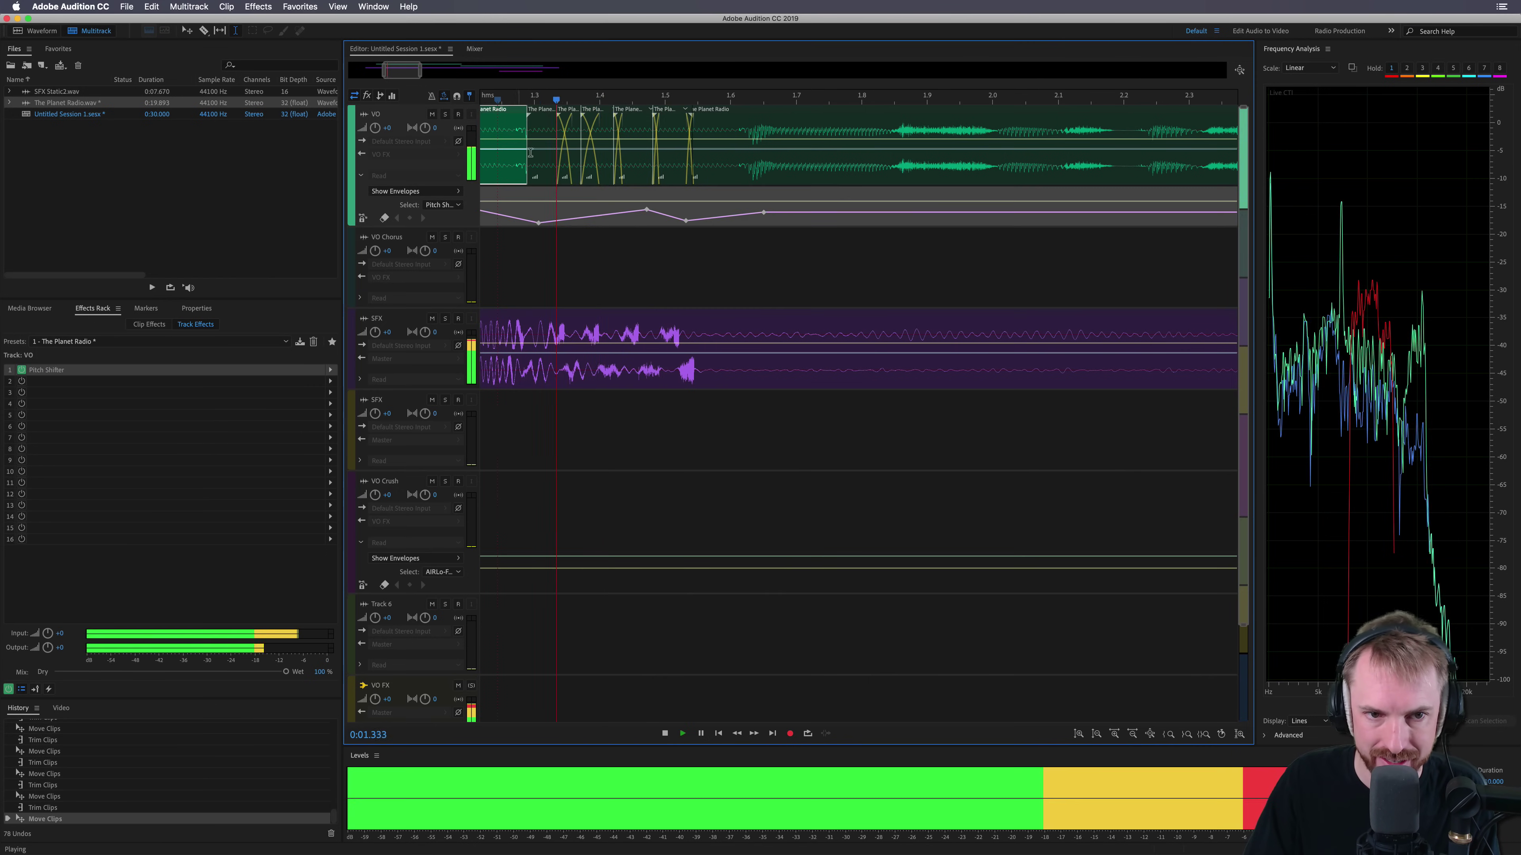
scroll(563, 99, "down", 3)
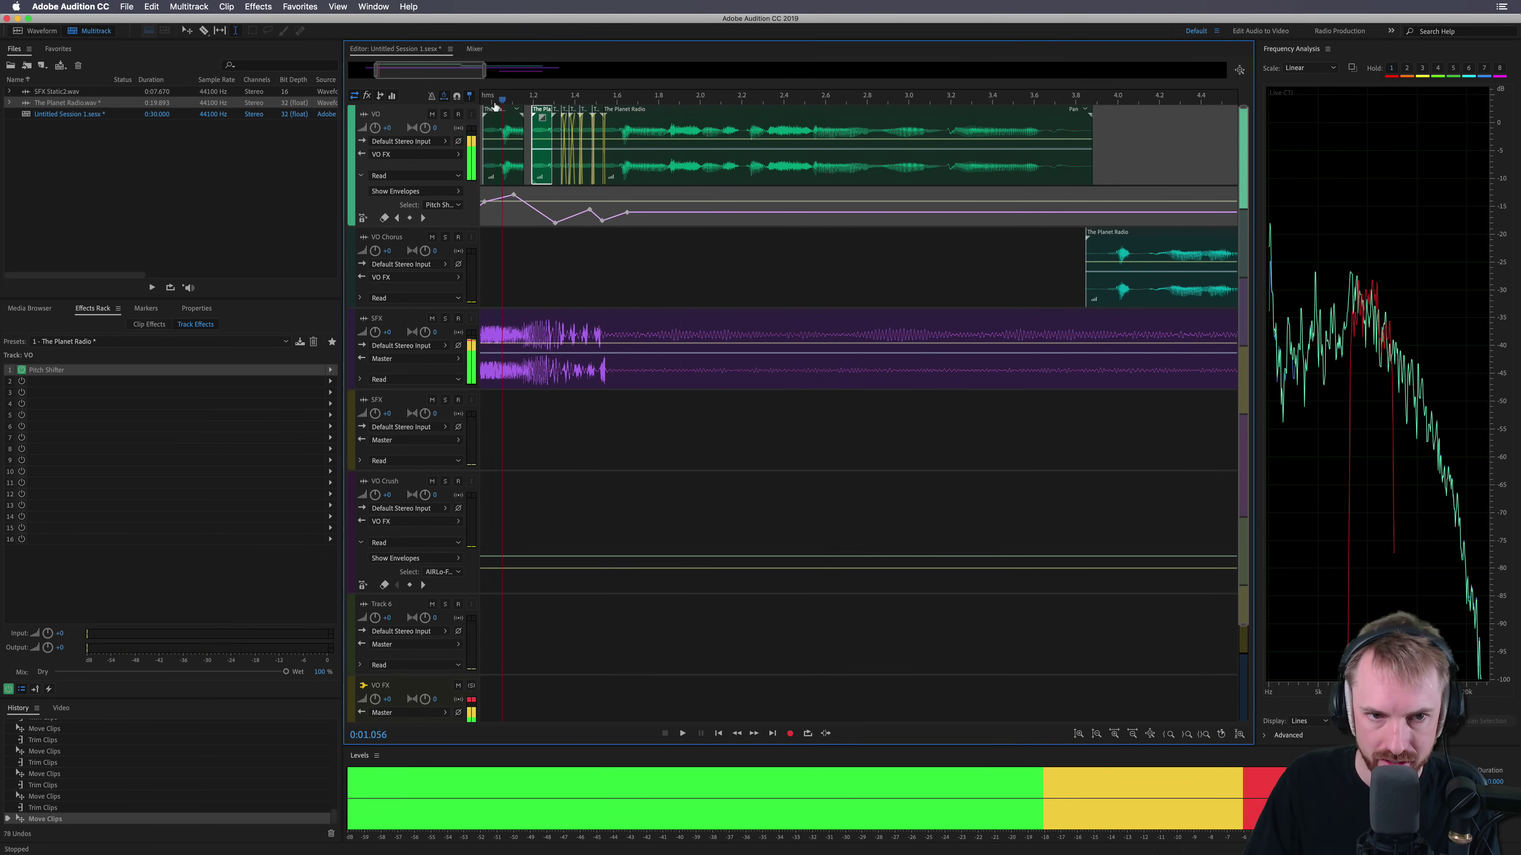
scroll(551, 102, "down", 5)
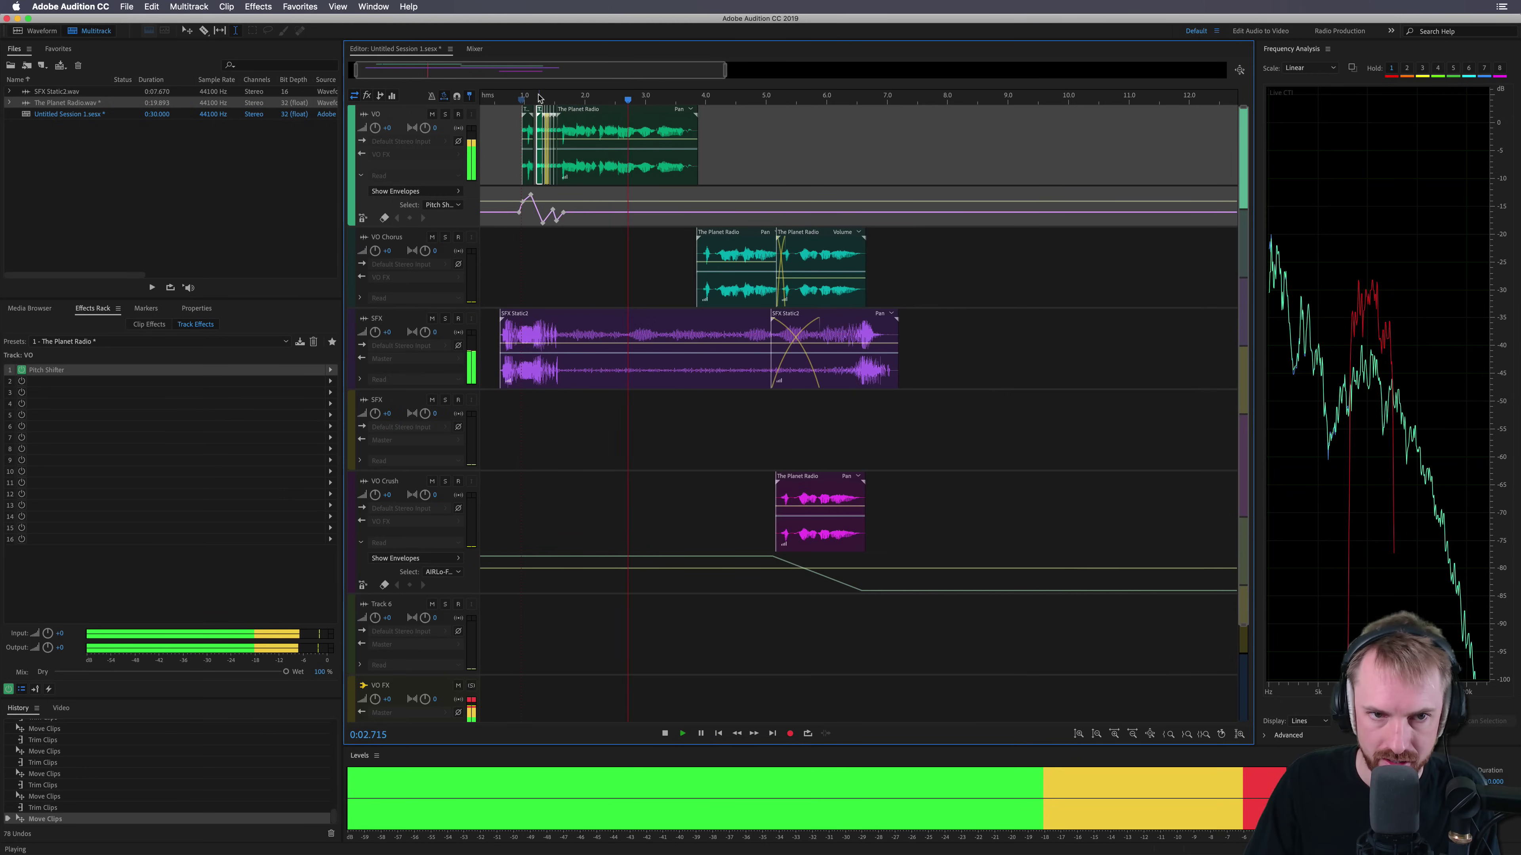
key("space")
key("space")
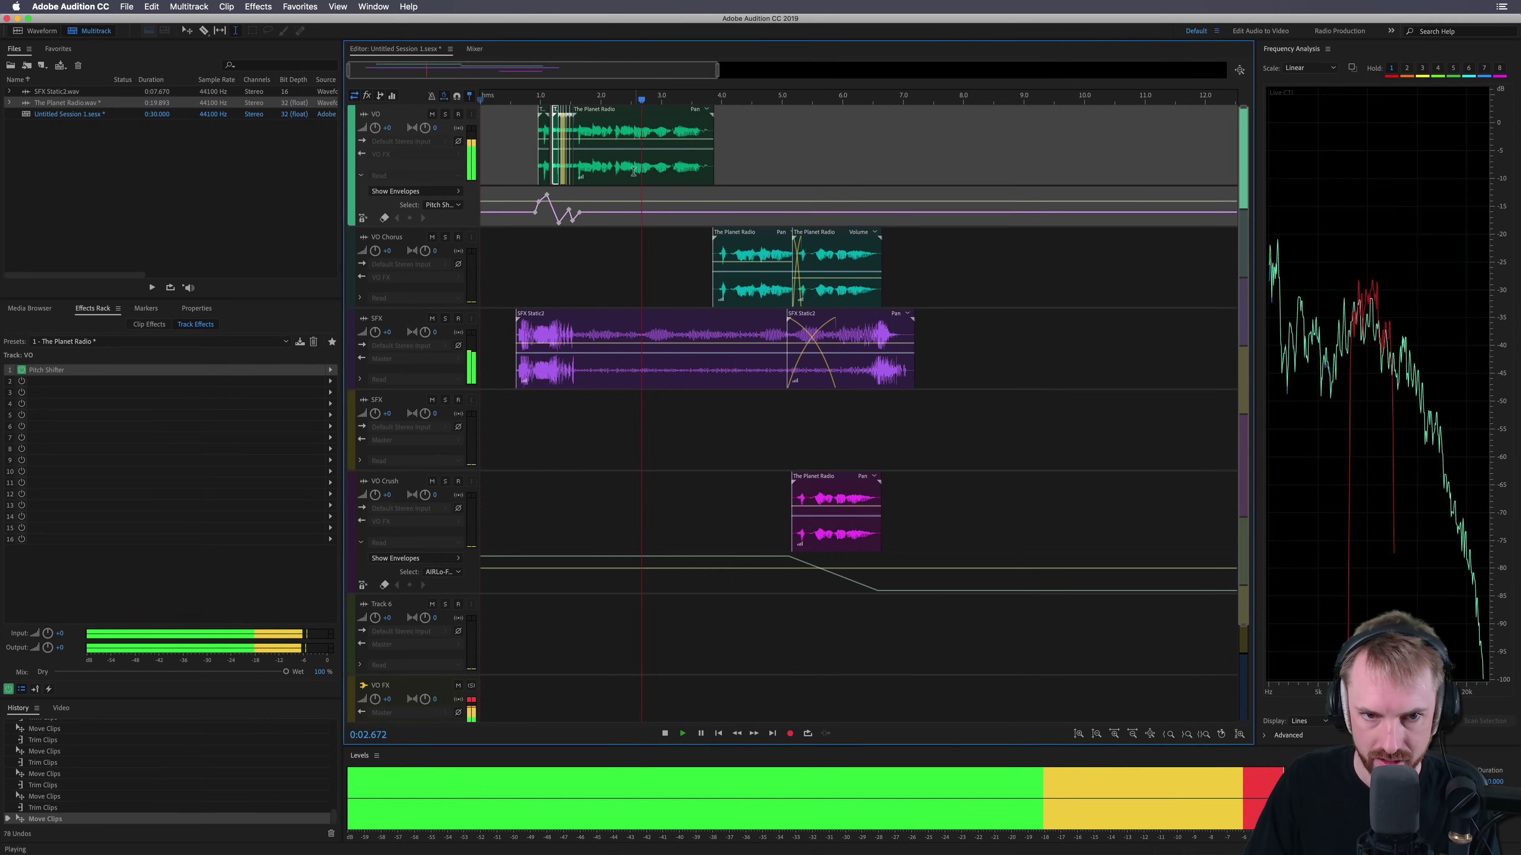
left_click(613, 170)
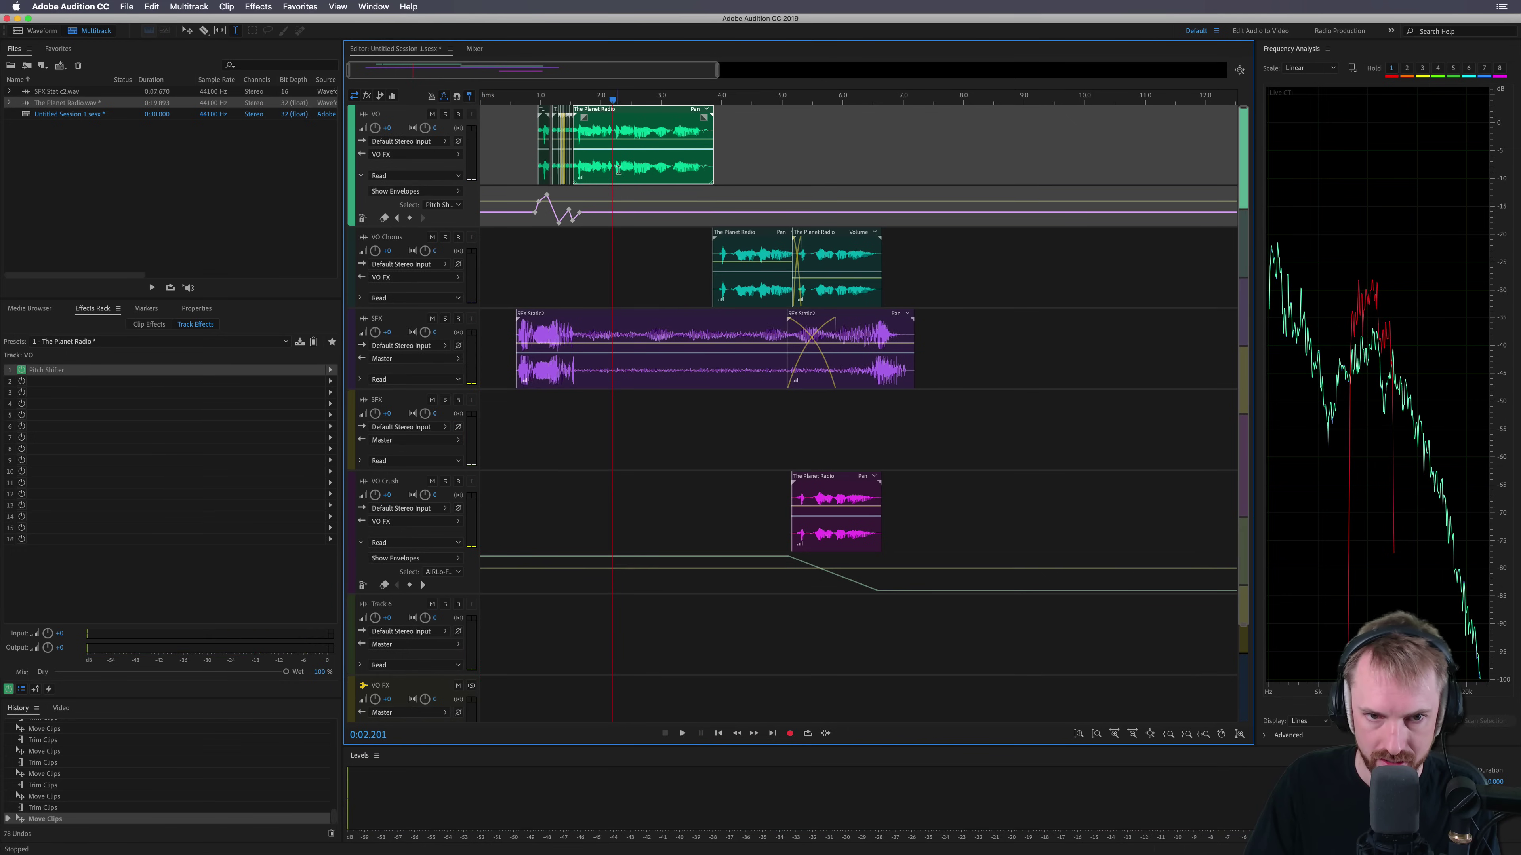
left_click(620, 168)
key("space")
key("super+k")
Step: Add a new audio track, Track 7, below VO Chorus with output routed to VO FX
left_click(596, 273)
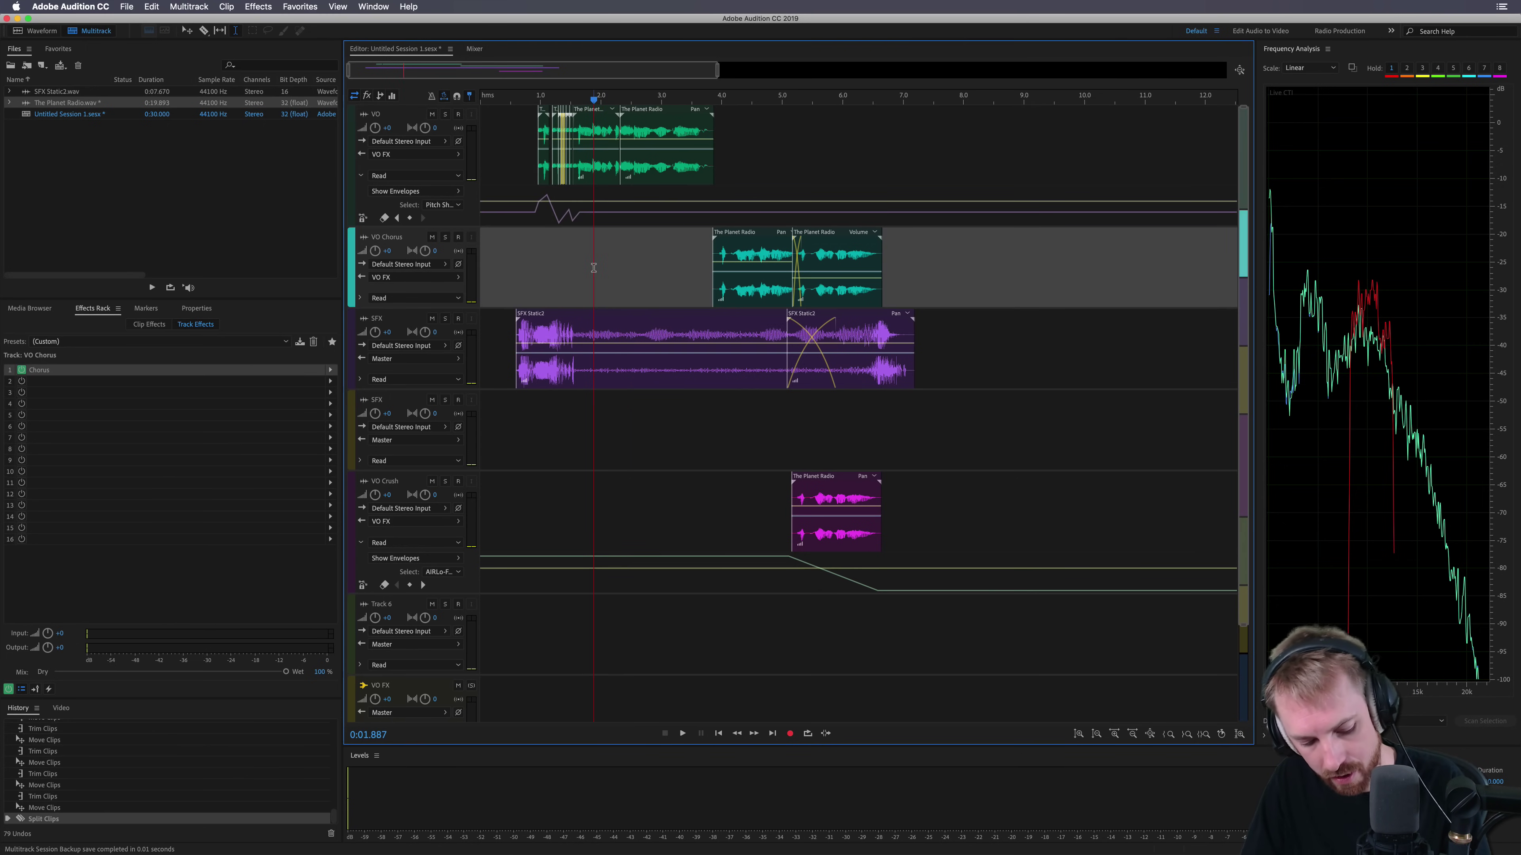
key("alt+a")
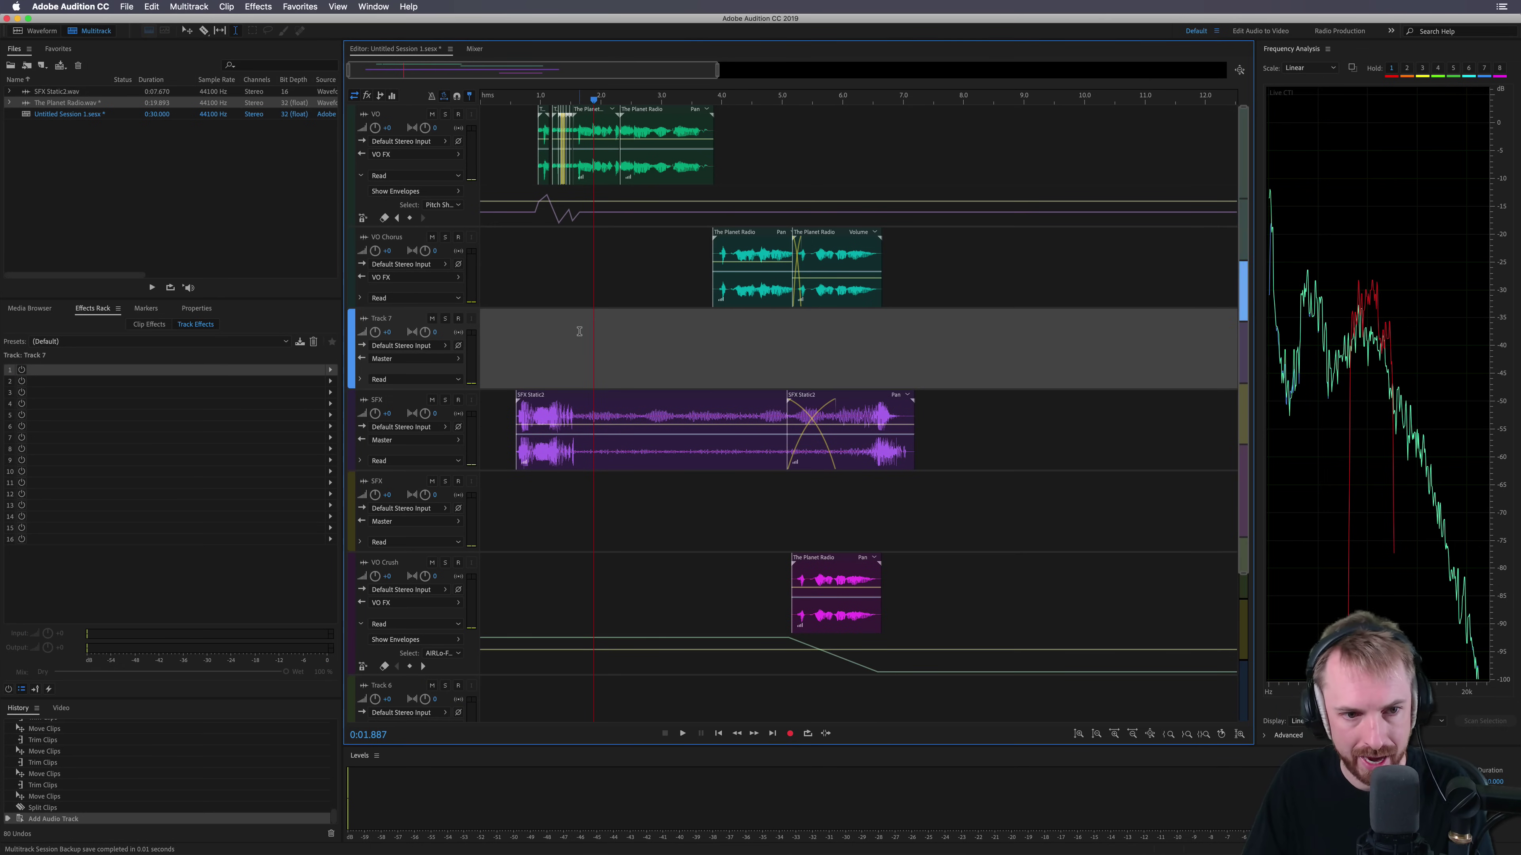
left_click(443, 358)
mouse_move(526, 404)
left_click(578, 403)
Step: Move the second Planet Radio piece down onto Track 7
right_click(609, 162)
left_click(659, 362)
left_click(651, 144)
left_click_drag(650, 143, 653, 346)
Step: Load Waves MetaFlanger (s) into Track 7's first effects slot
left_click(568, 353)
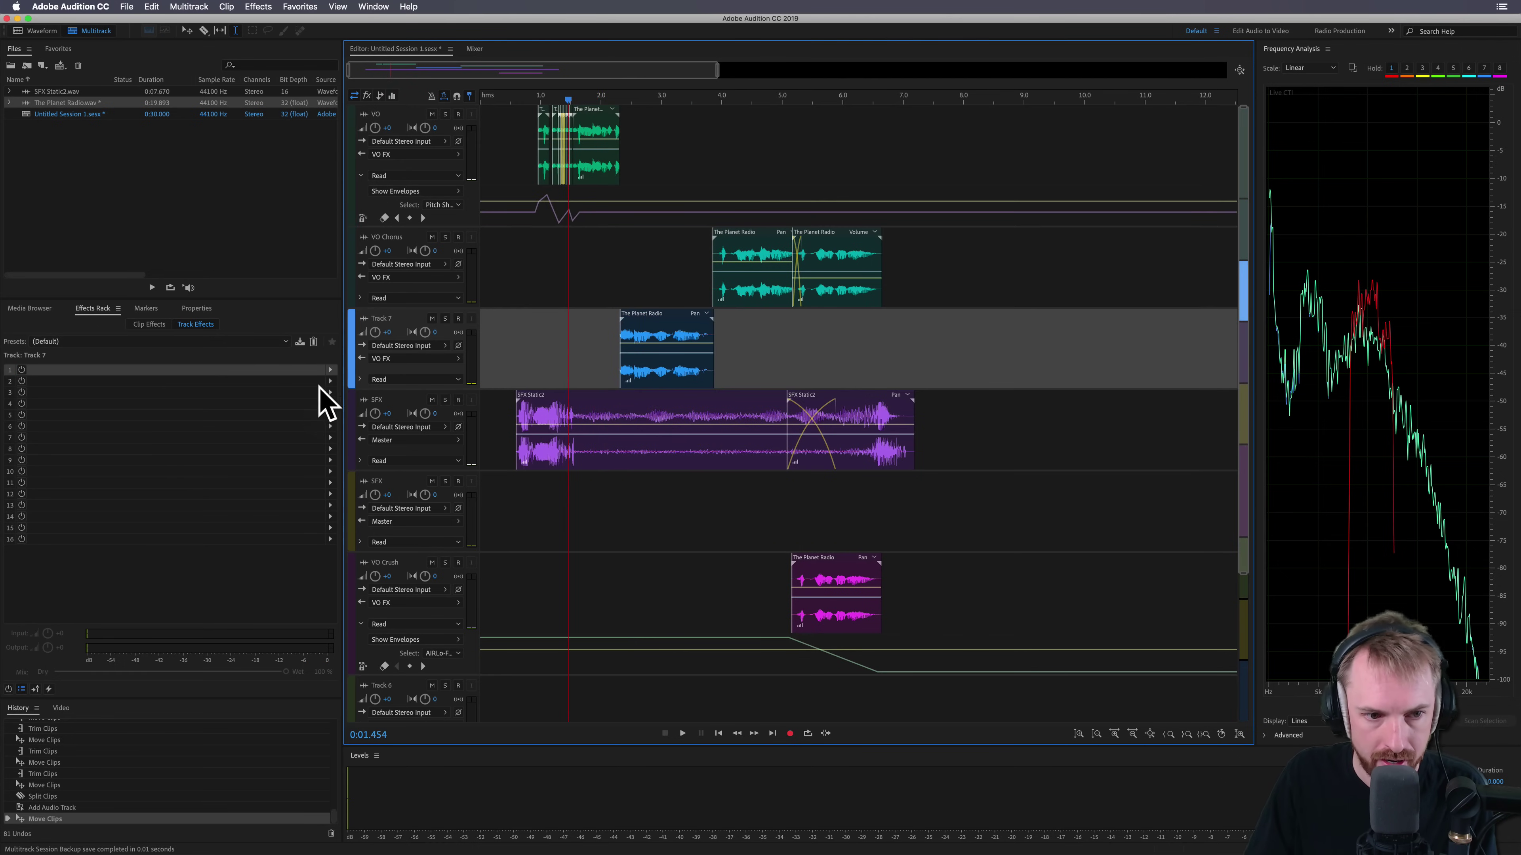
left_click(330, 370)
mouse_move(455, 542)
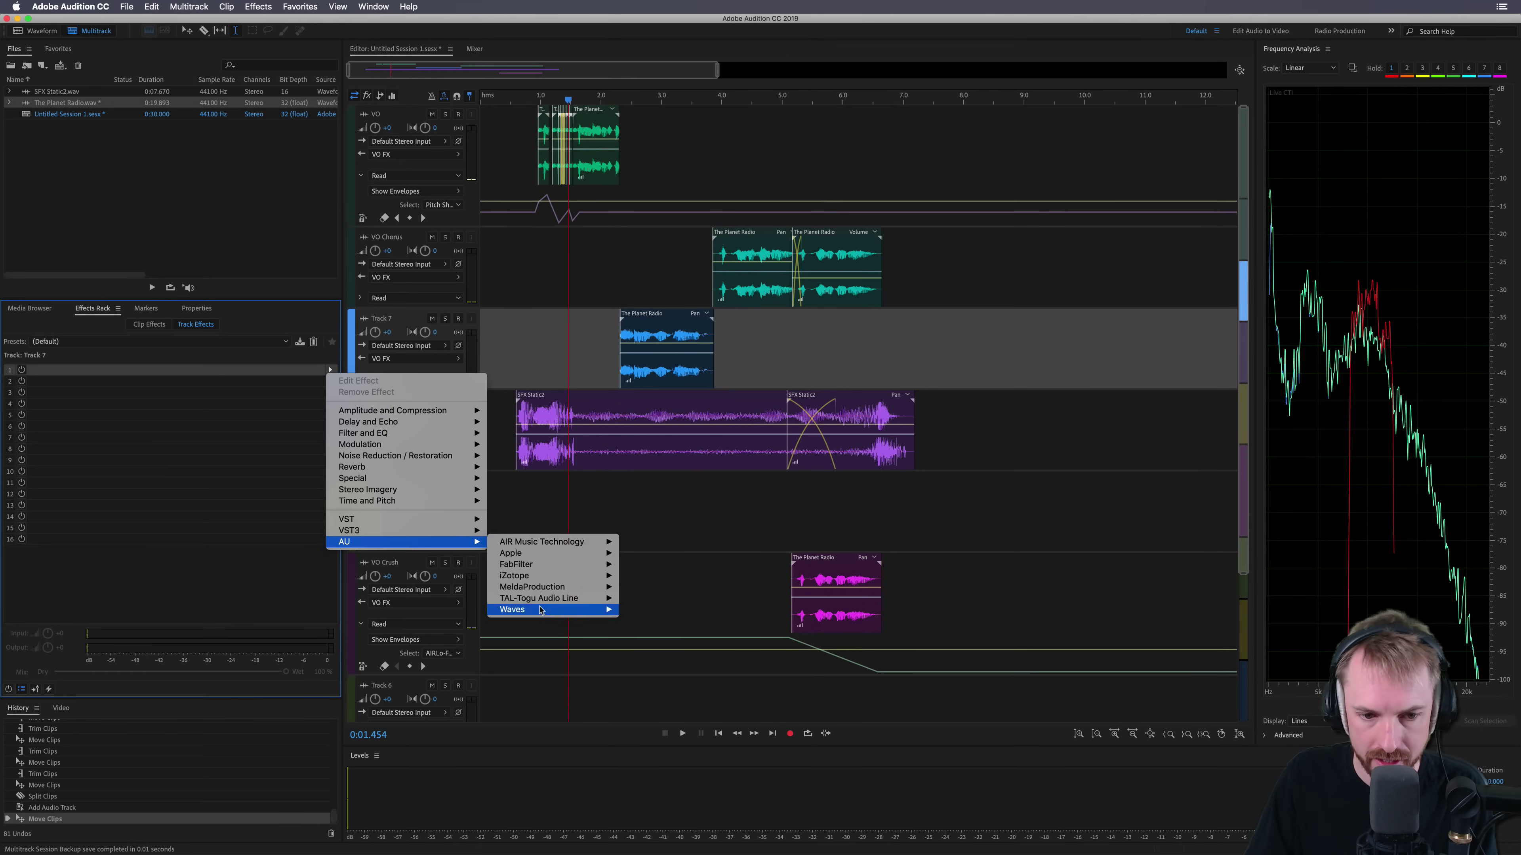
mouse_move(540, 609)
scroll(656, 617, "down", 15)
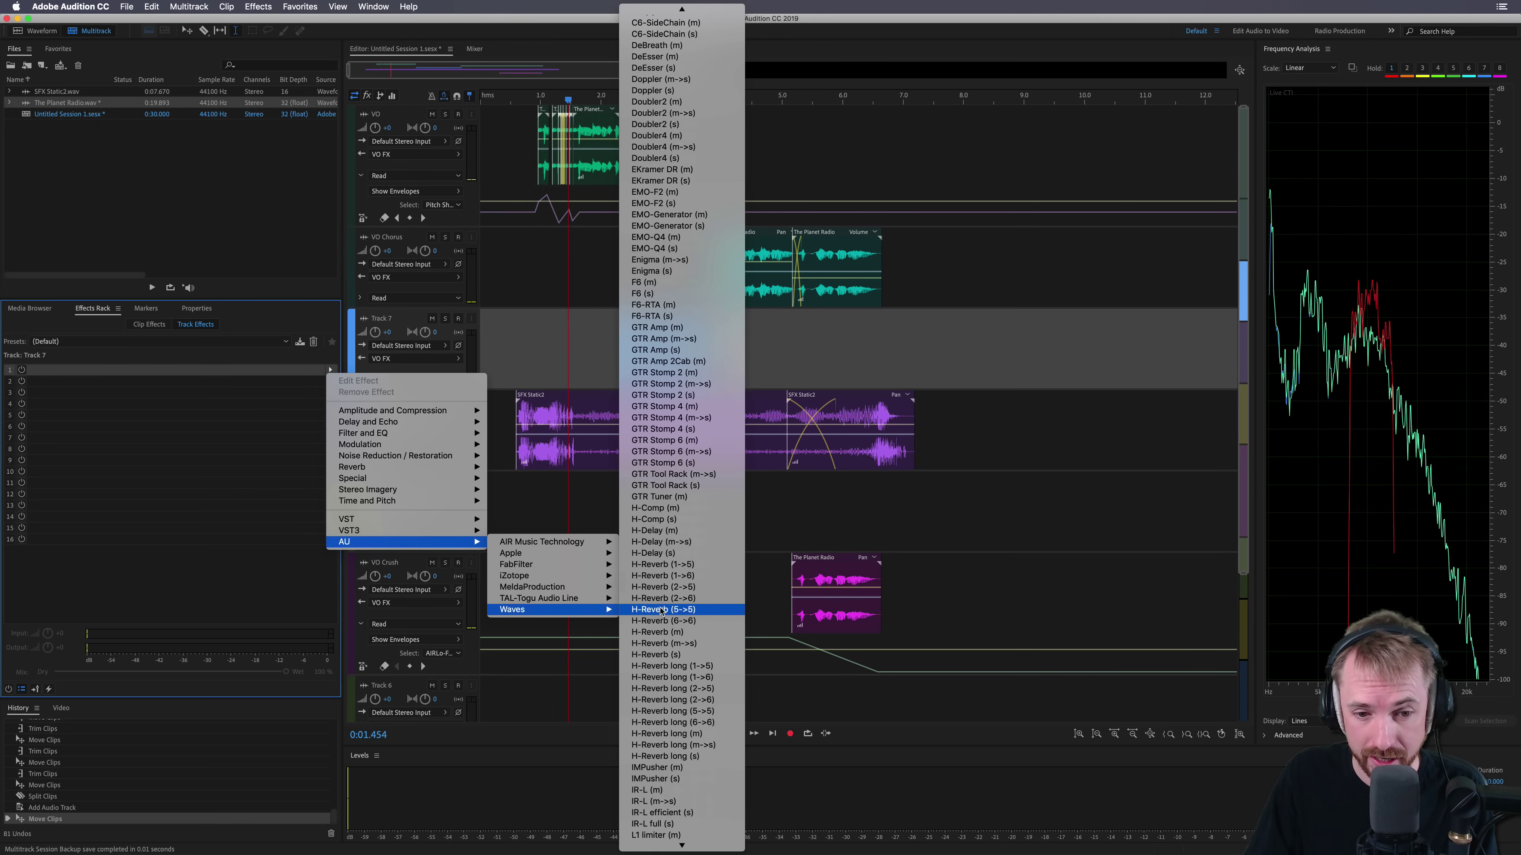
scroll(661, 611, "down", 6)
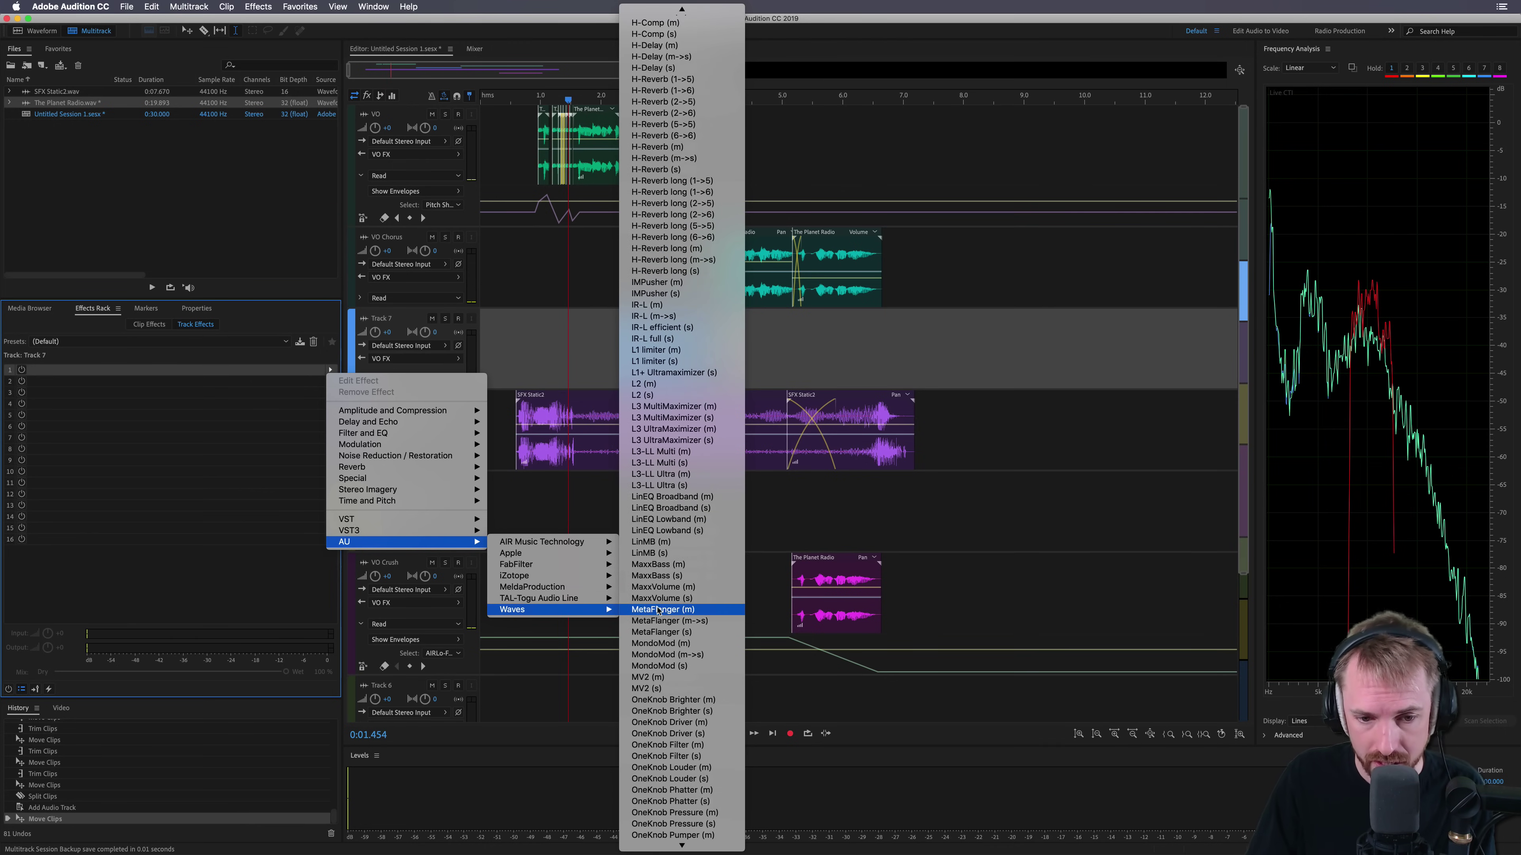
left_click(660, 632)
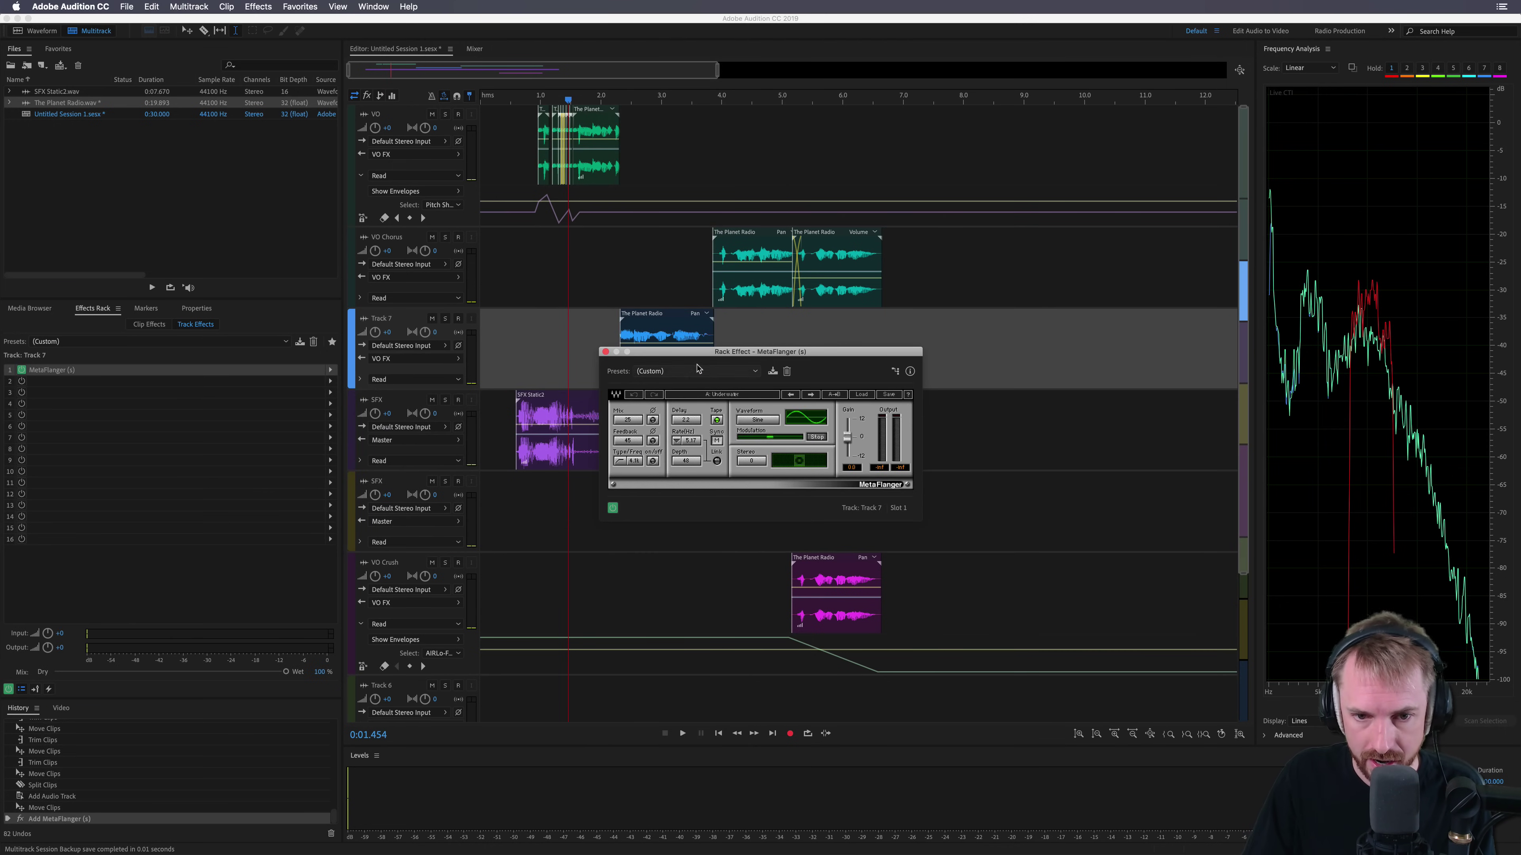
Step: Audition the Reflective Room 1 and Thru the null MetaFlanger presets from about 2.2 seconds
left_click(612, 325)
left_click(659, 370)
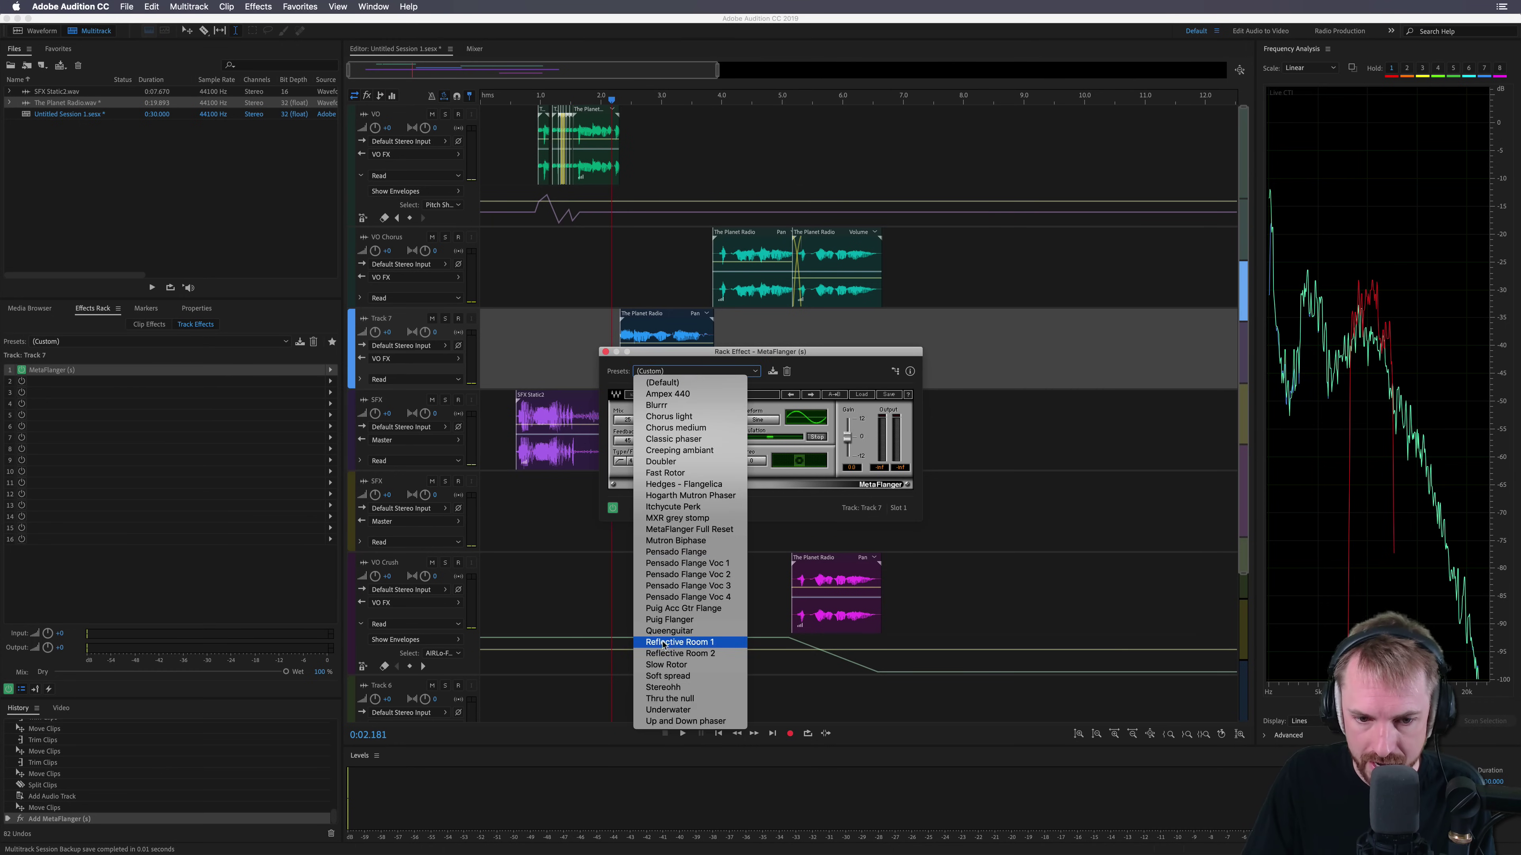
key("Return")
key("space")
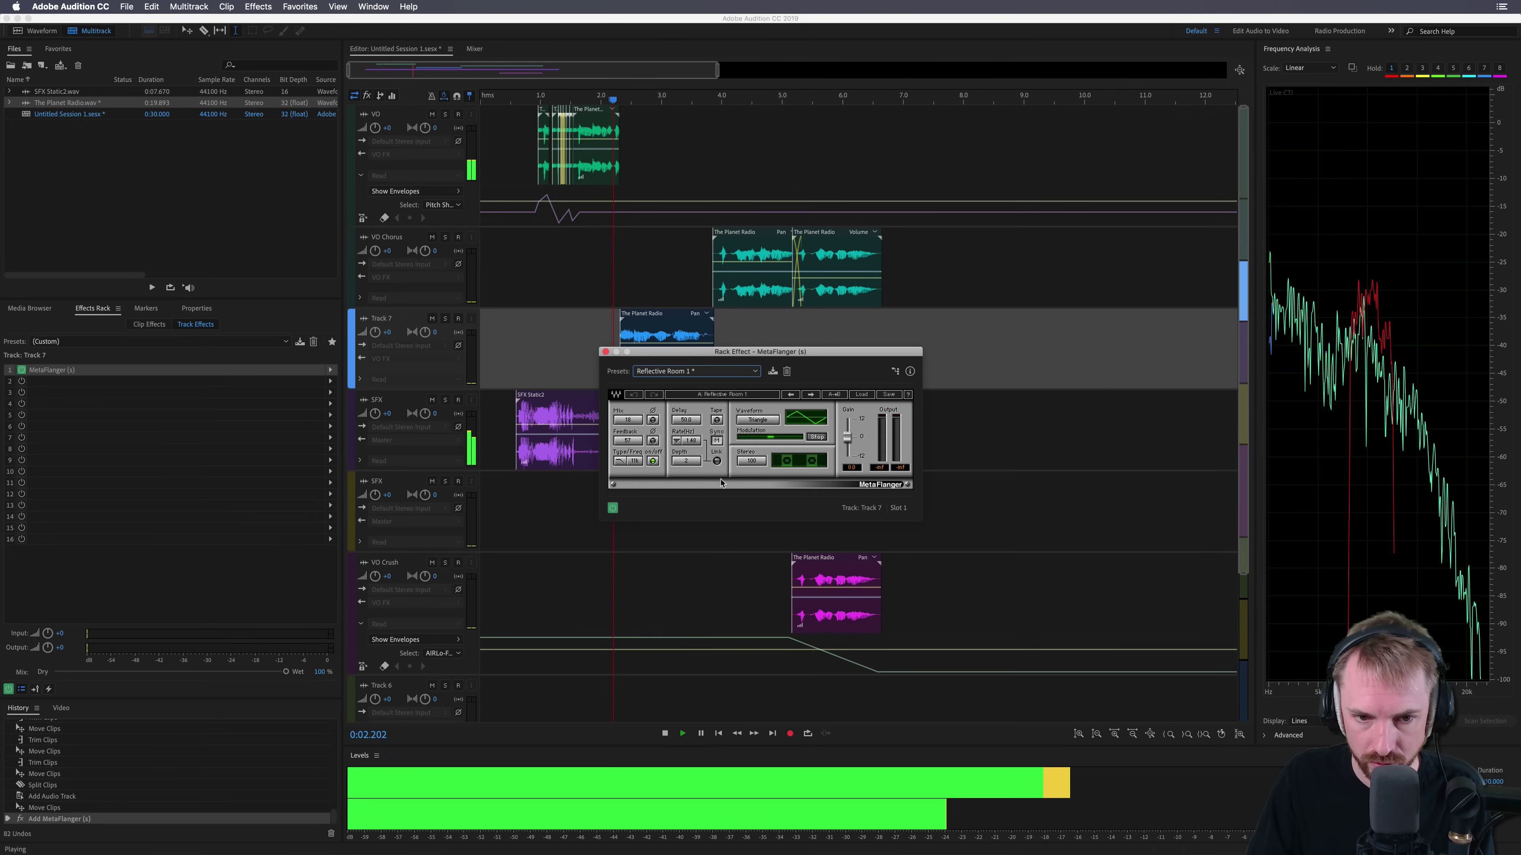
key("space")
left_click(660, 370)
left_click(670, 699)
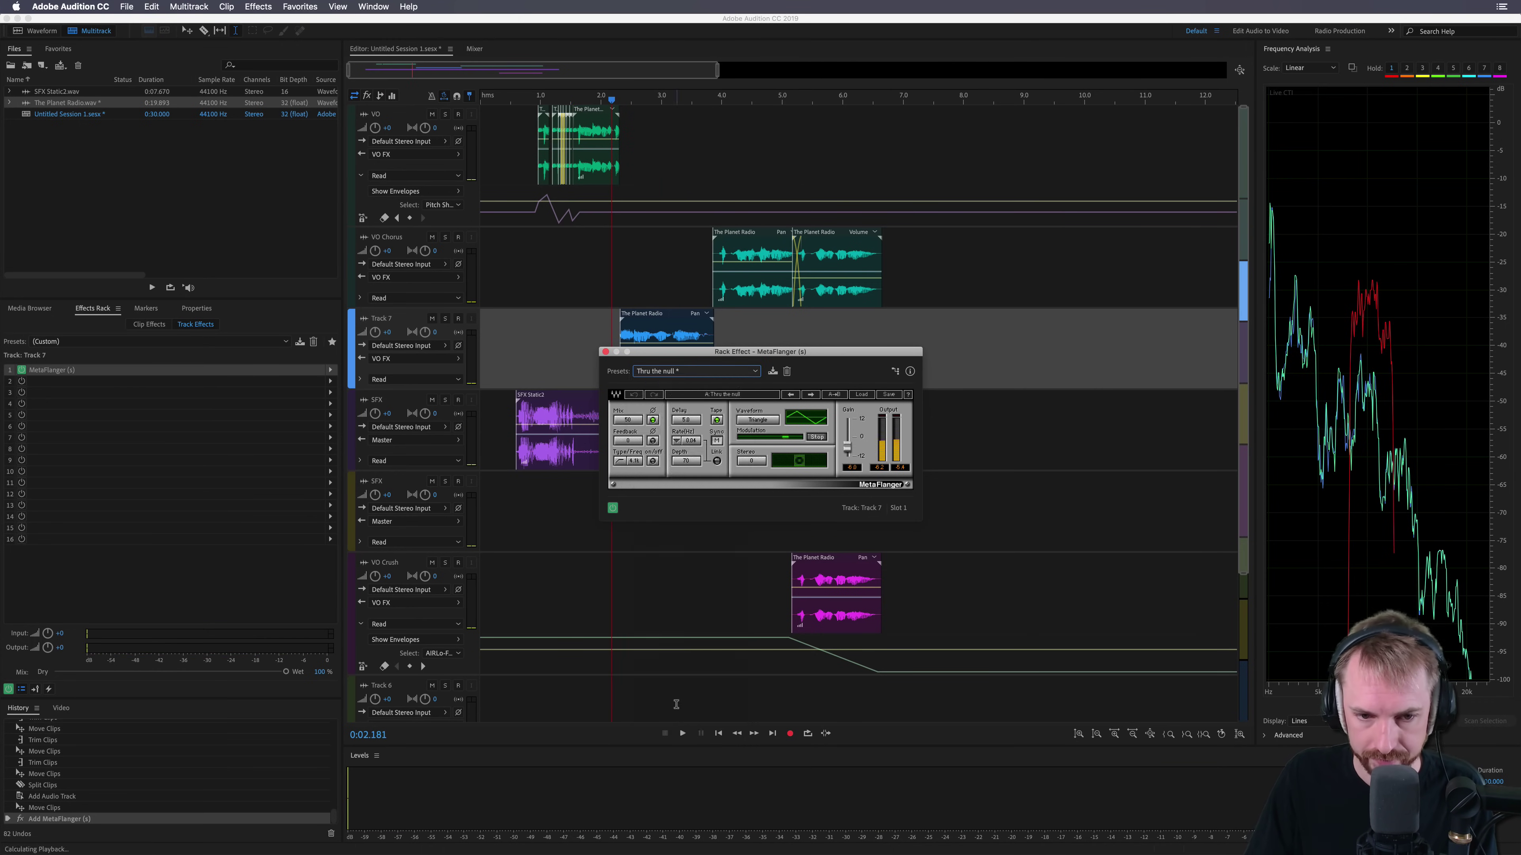
key("space")
Step: Audition the Classic phaser and MXR grey stomp MetaFlanger presets with playback
key("space")
left_click(669, 371)
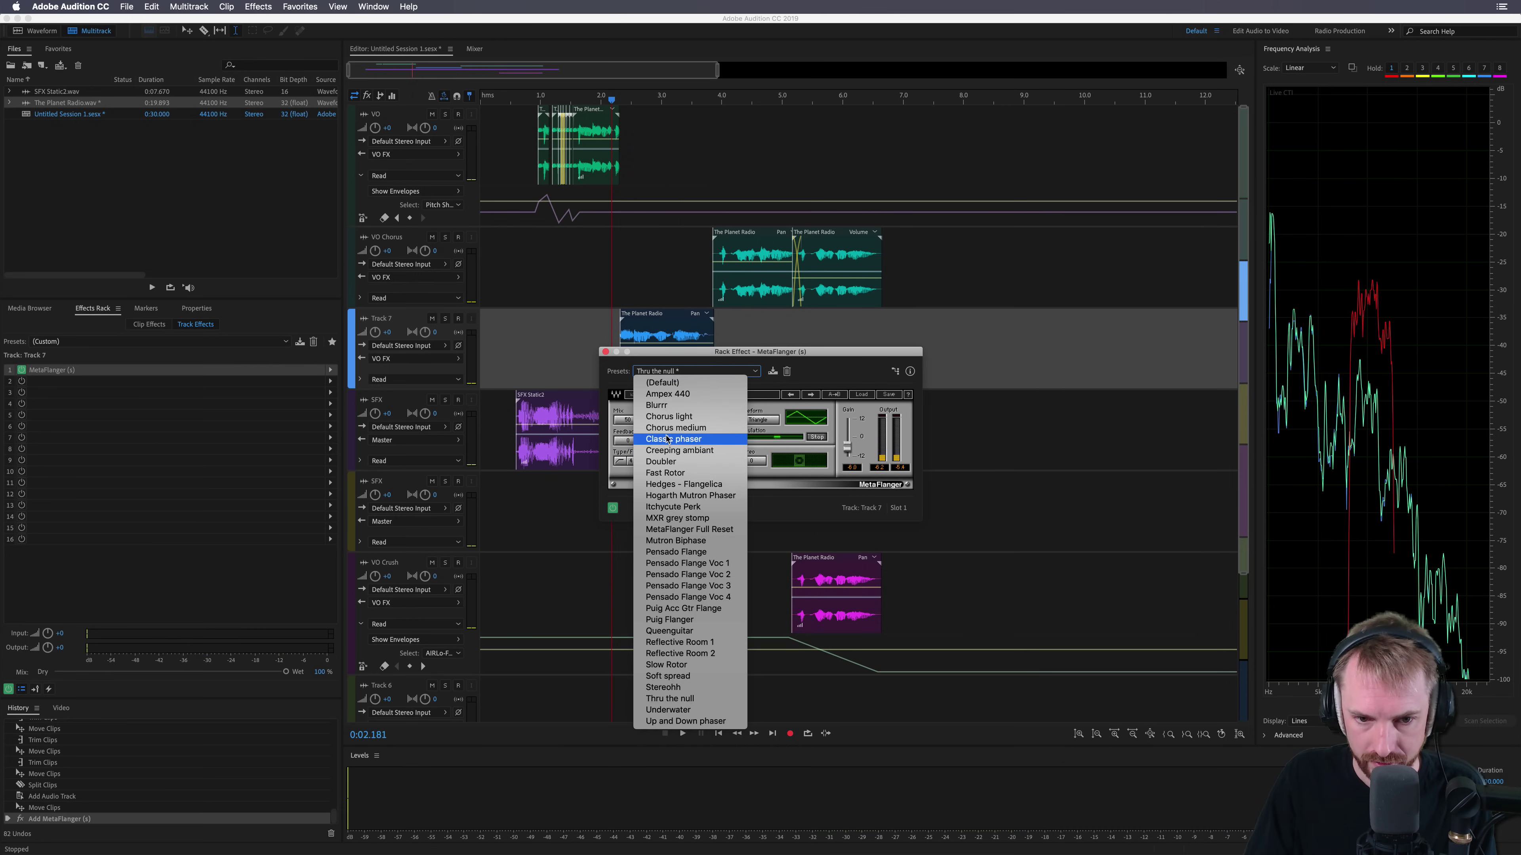
left_click(664, 435)
key("space")
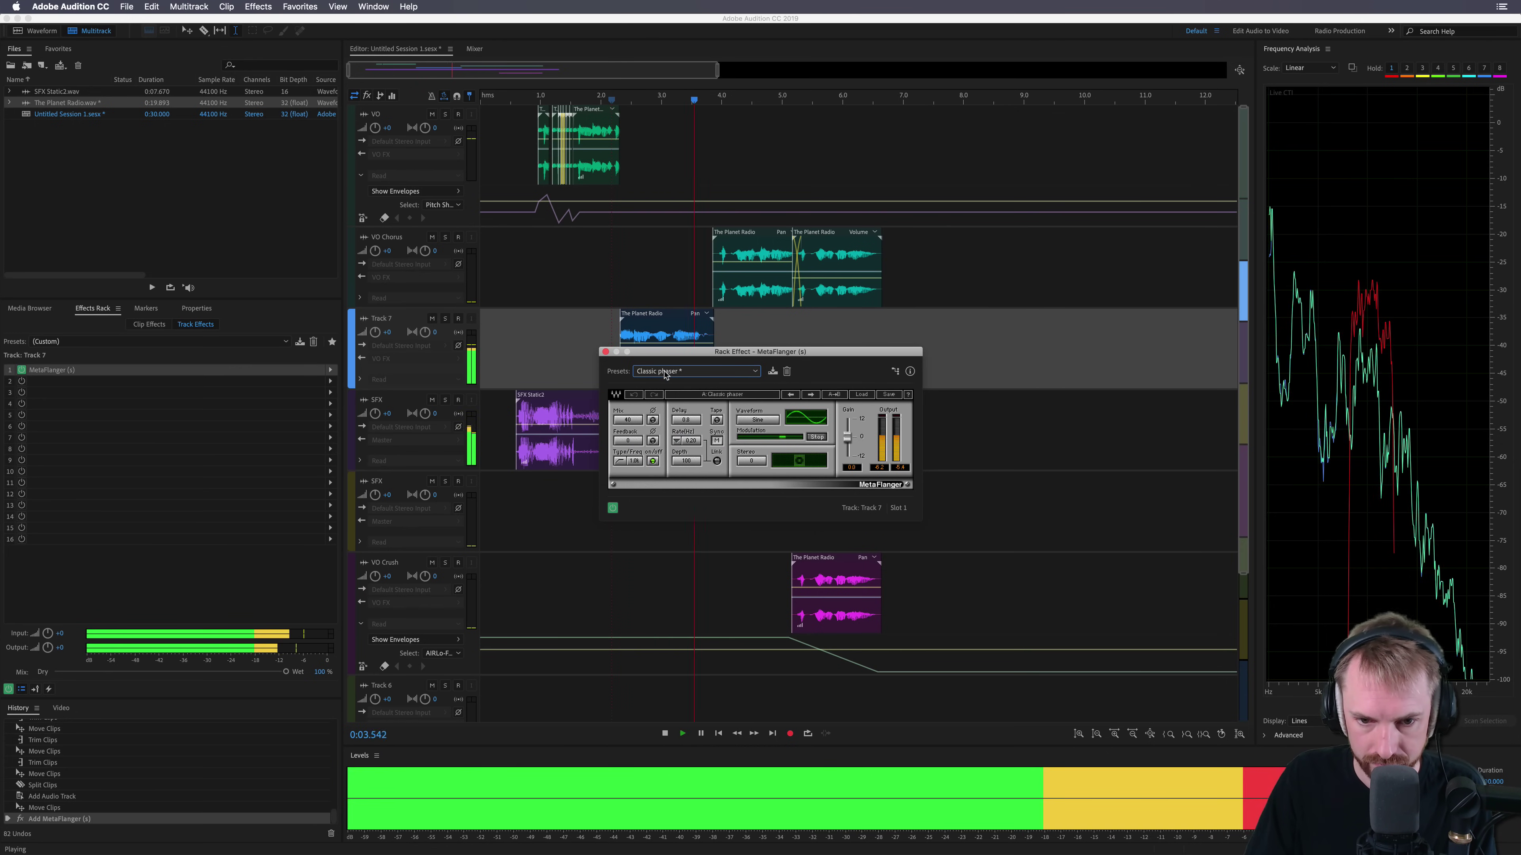
key("space")
left_click(669, 370)
left_click(659, 519)
key("space")
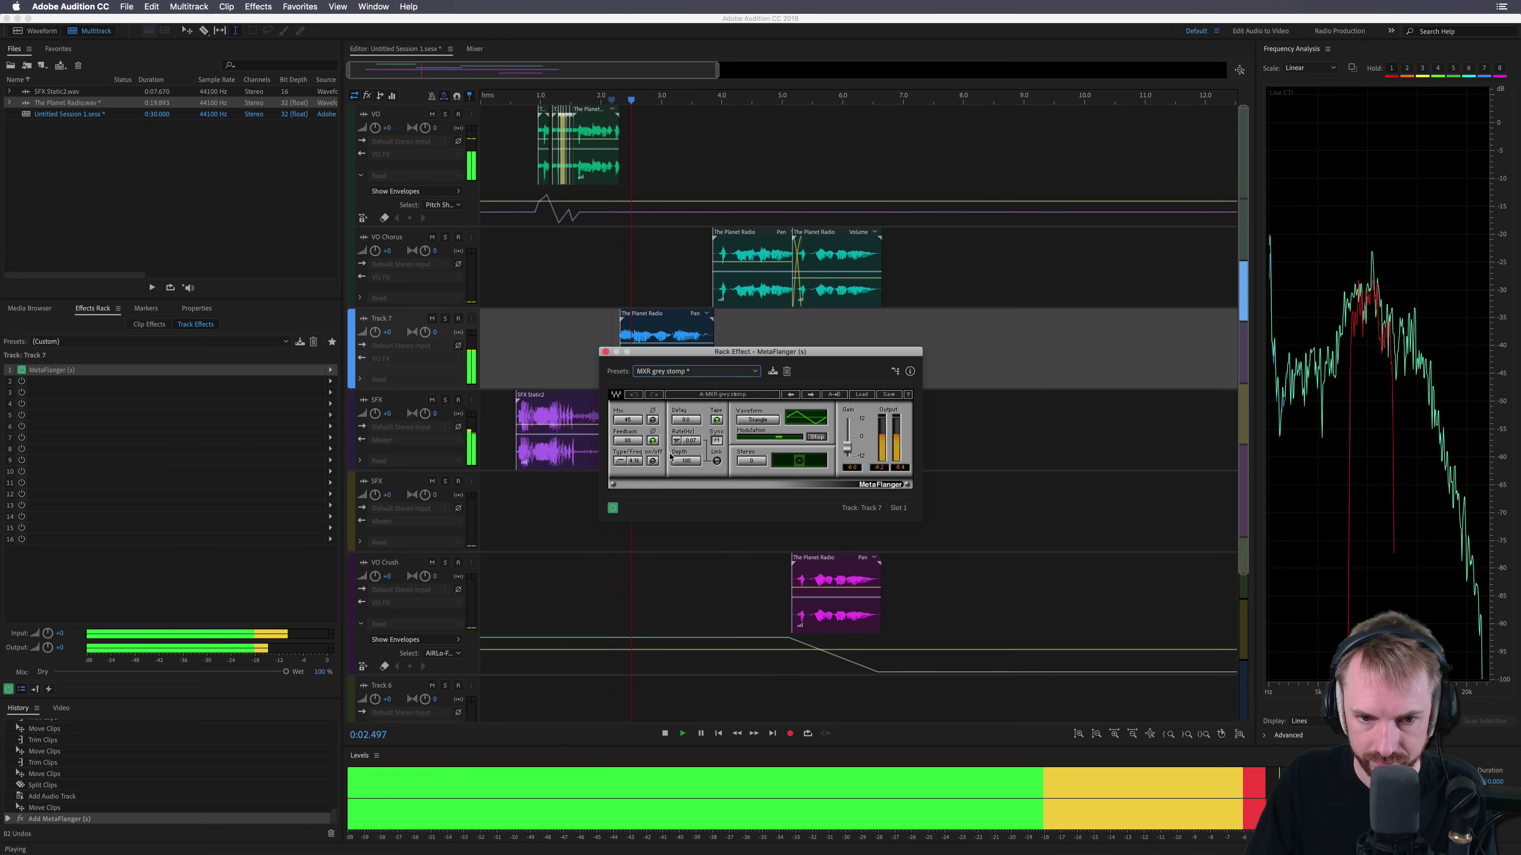
Step: Apply the Blurrr preset, close the MetaFlanger window and preview from near the start
key("space")
left_click(669, 371)
left_click(668, 406)
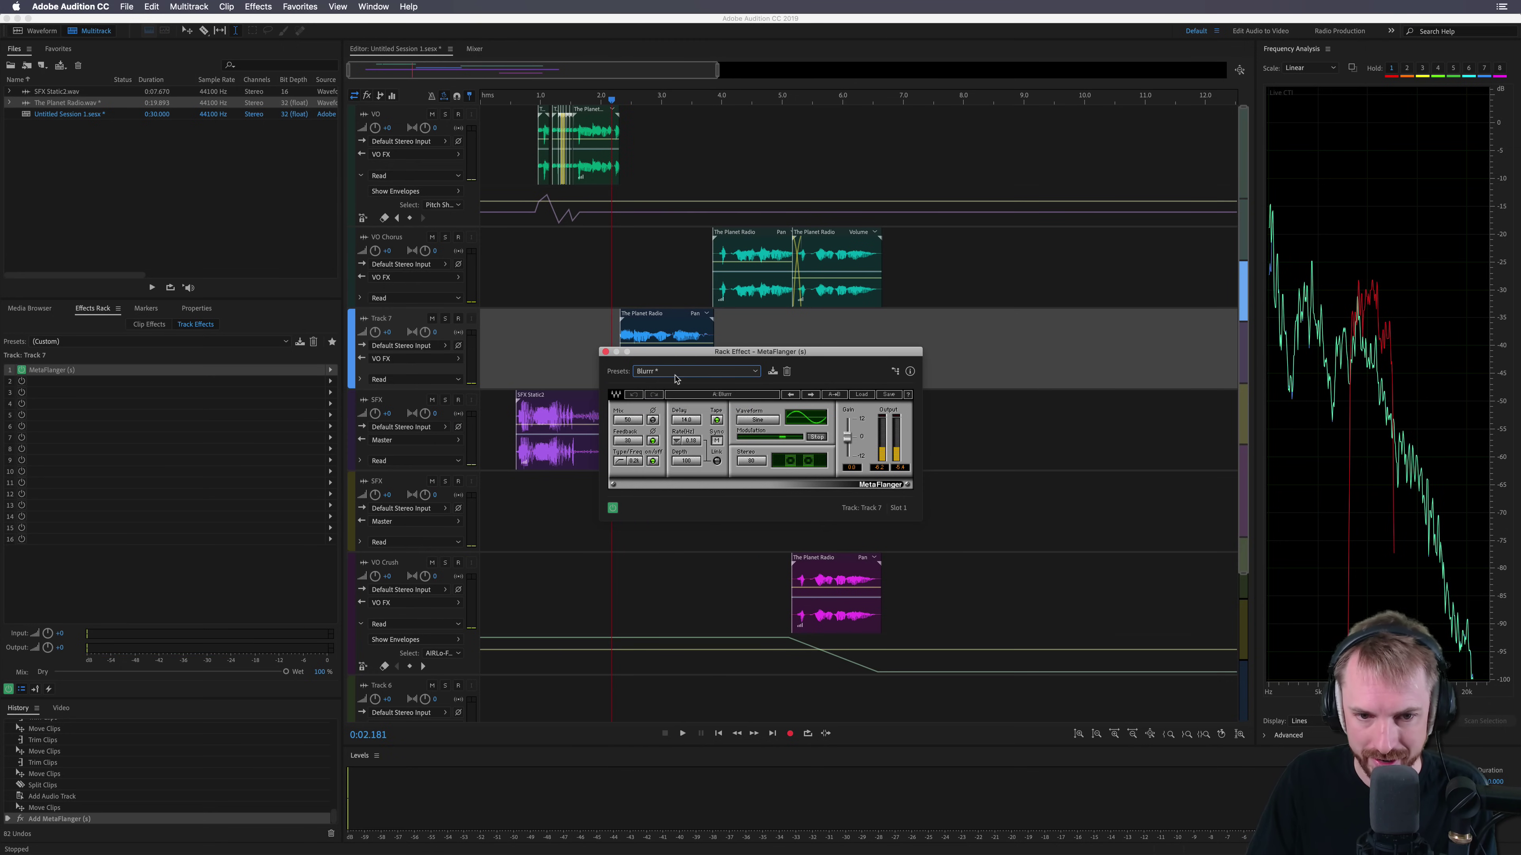
key("space")
key("space")
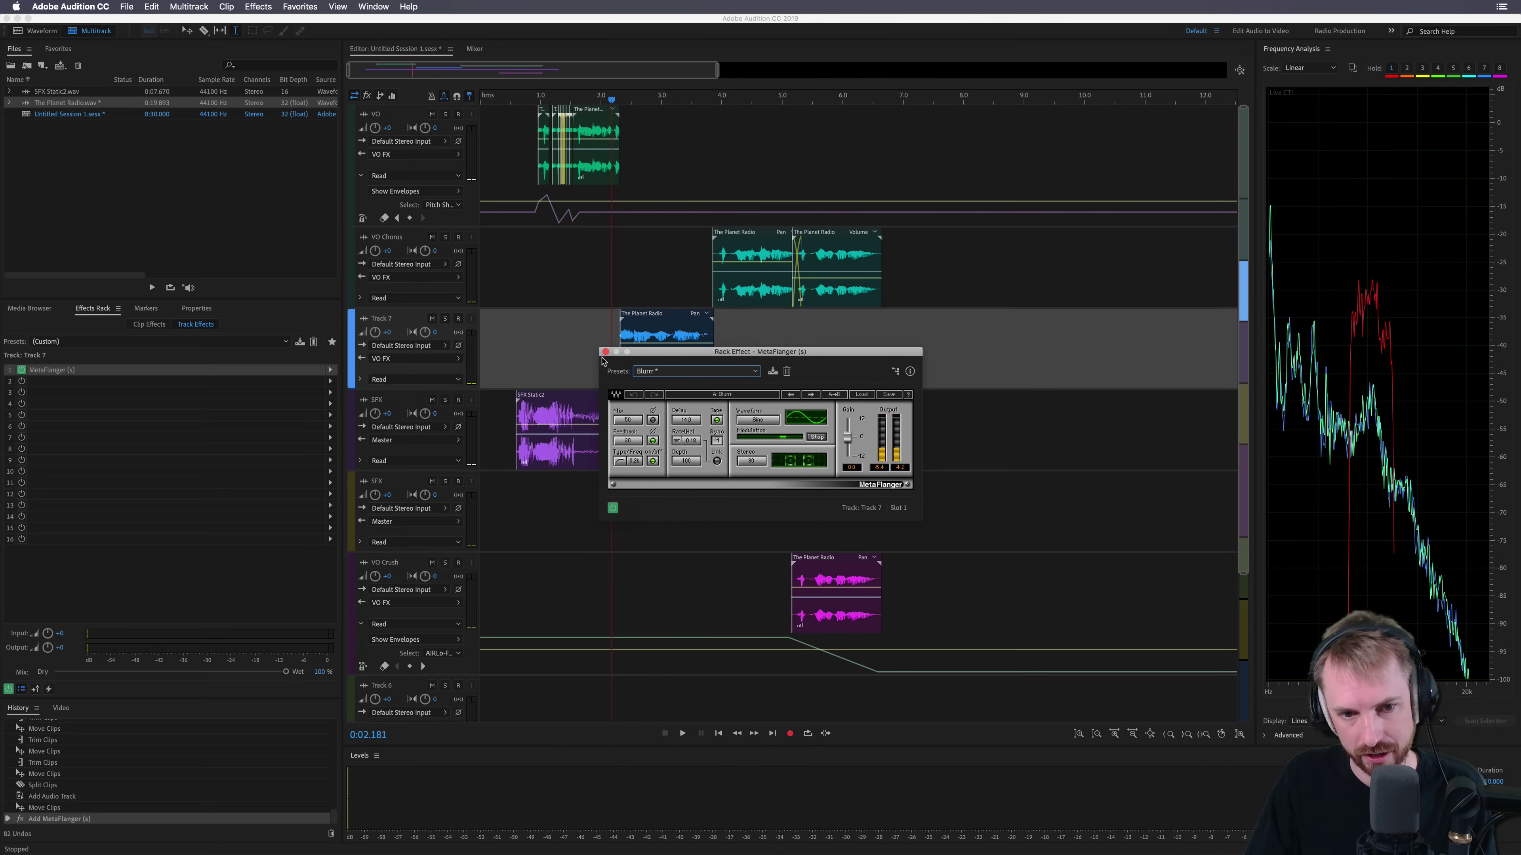
left_click(605, 352)
left_click(505, 353)
key("space")
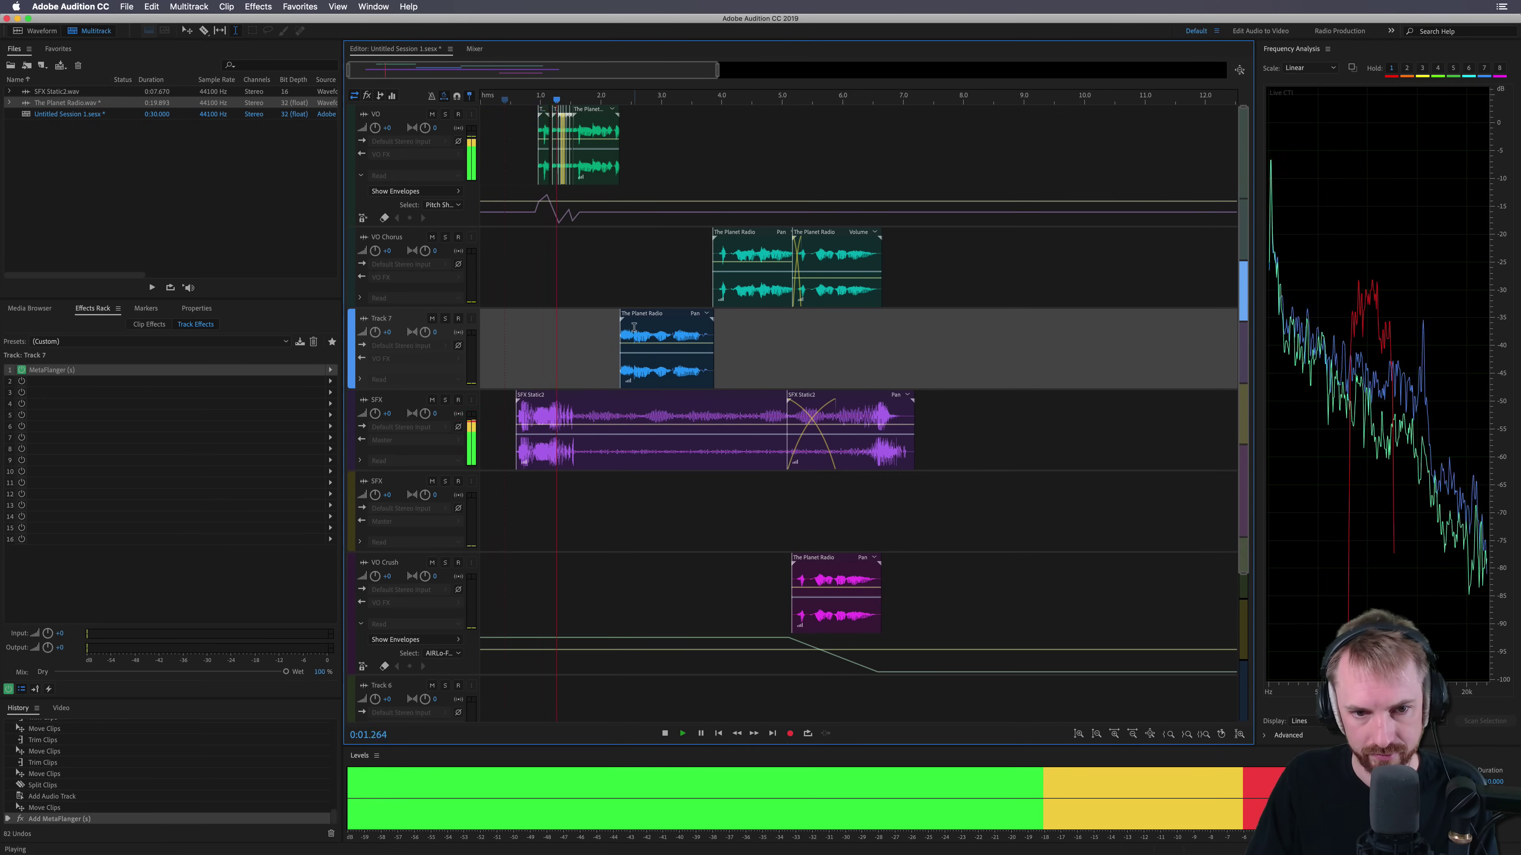
Step: Fade out the Track 7 Planet Radio clip and add a short fade-in to the first VO Chorus clip
left_click(634, 327)
left_click_drag(710, 318, 690, 321)
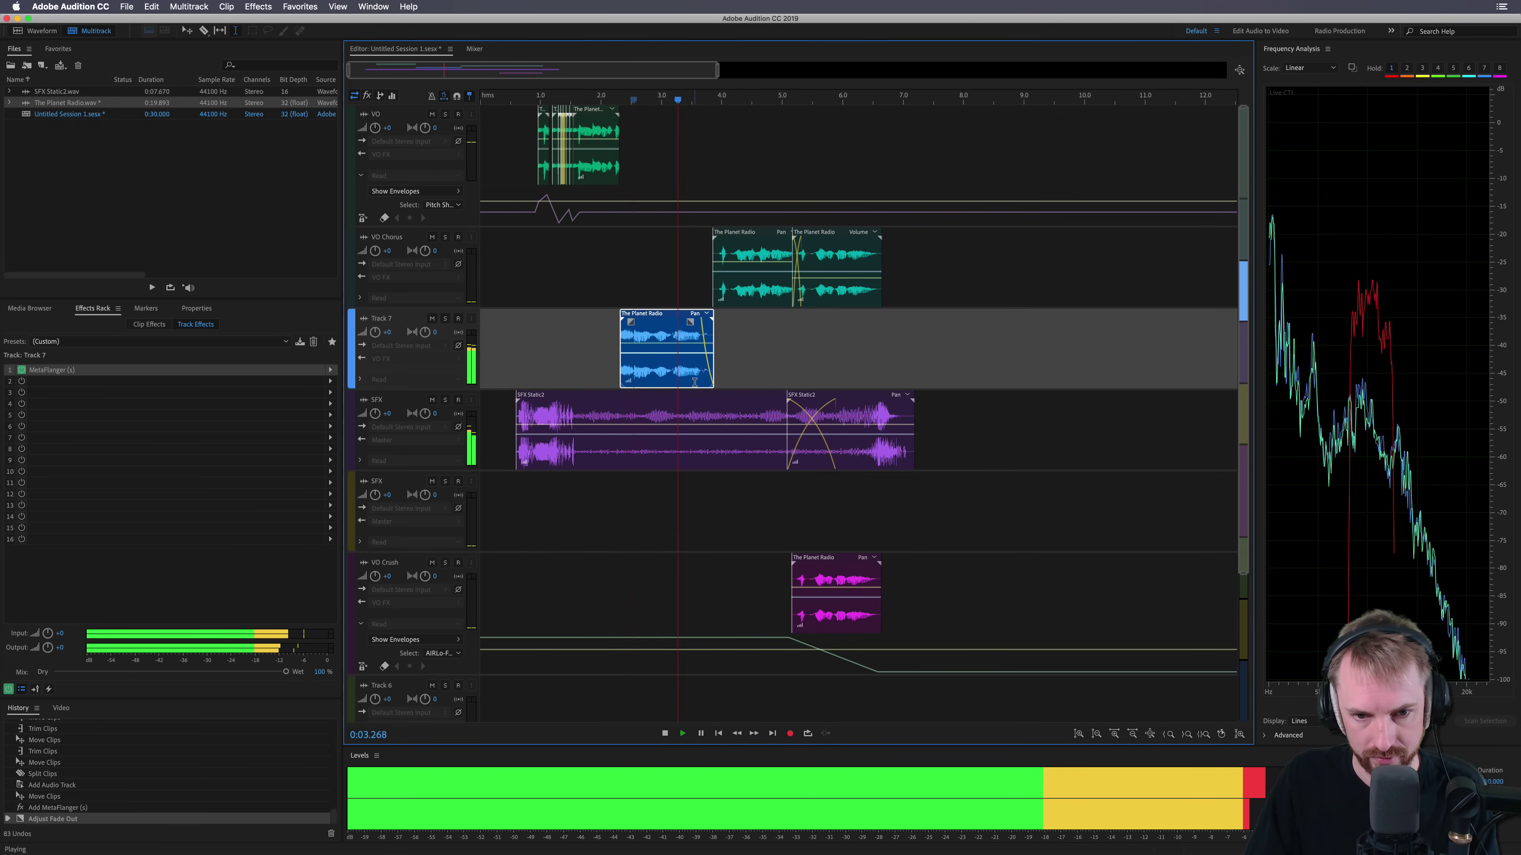
left_click(721, 257)
left_click_drag(721, 239, 724, 239)
left_click(685, 246)
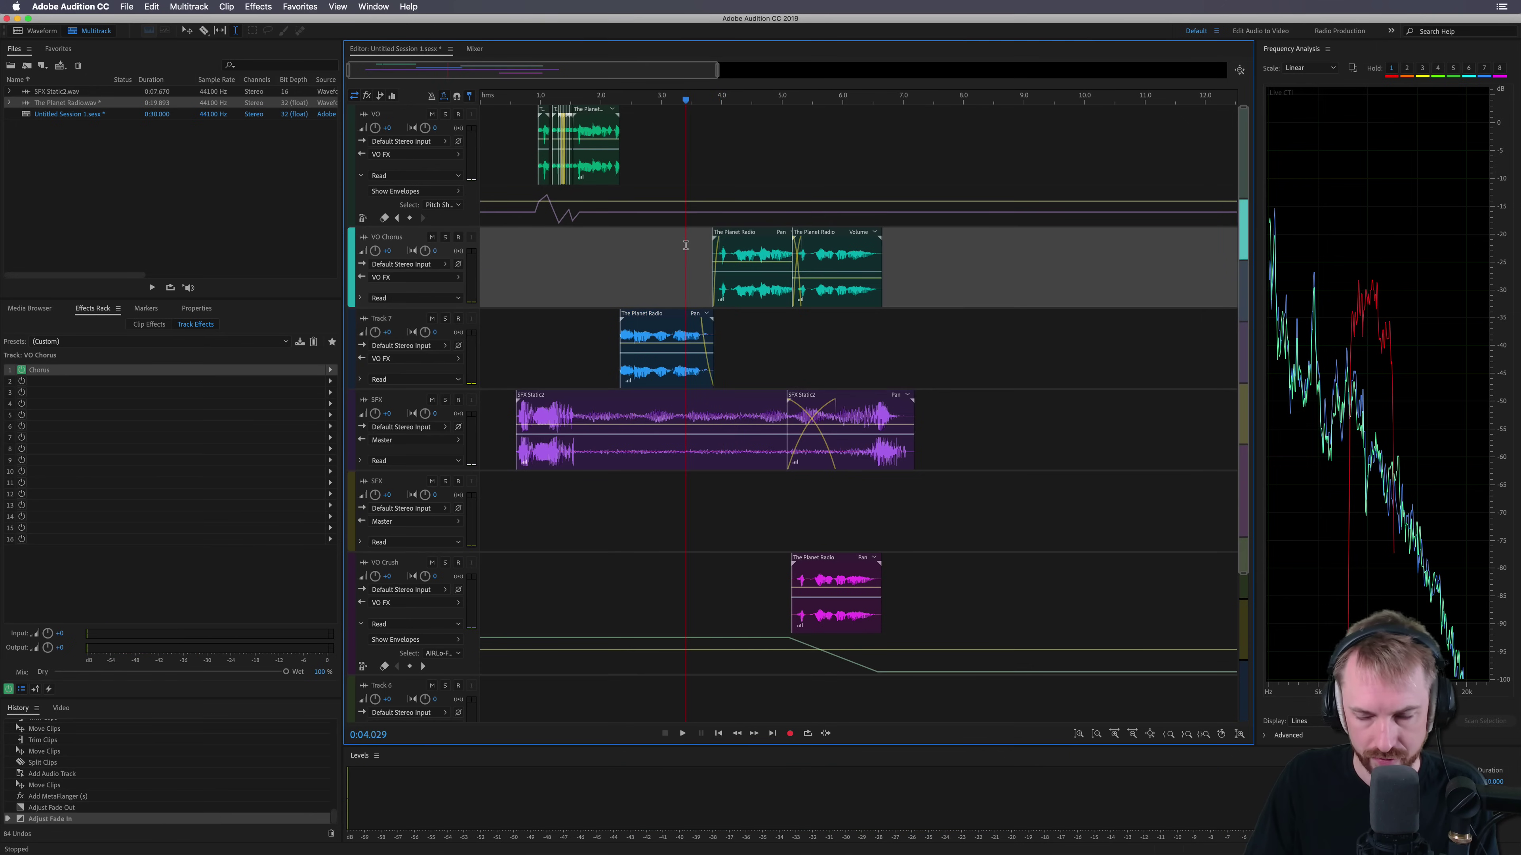
Step: Drop SFX Chirpy Bang onto the empty SFX track and split it near 3.5 seconds with Cmd+K
left_click_drag(1258, 435, 628, 518)
key("space")
key("space")
left_click(689, 520)
key("super+k")
key("space")
key("space")
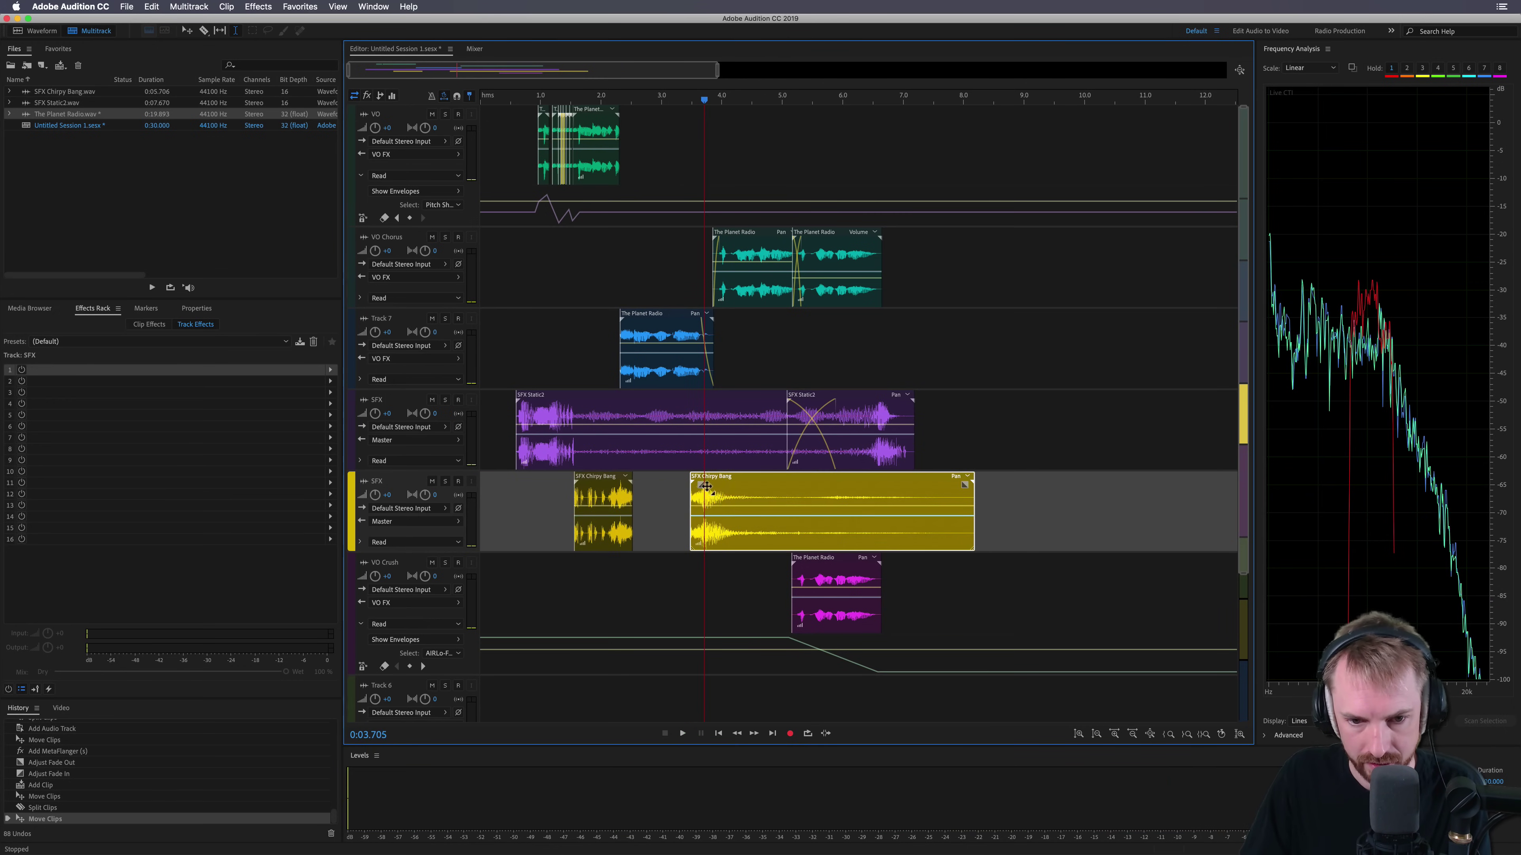
left_click(674, 505)
key("space")
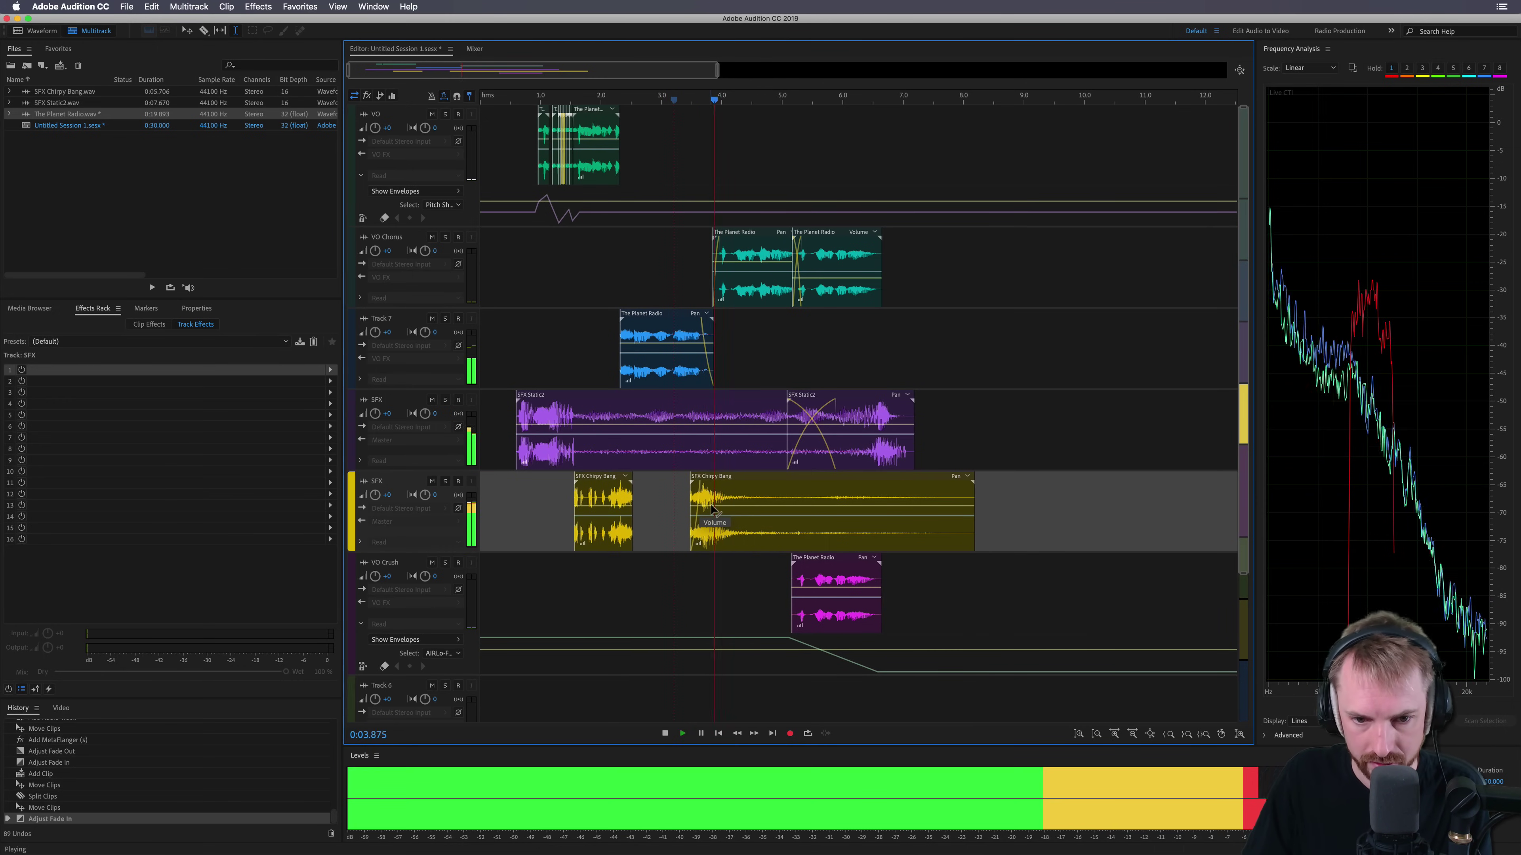
key("space")
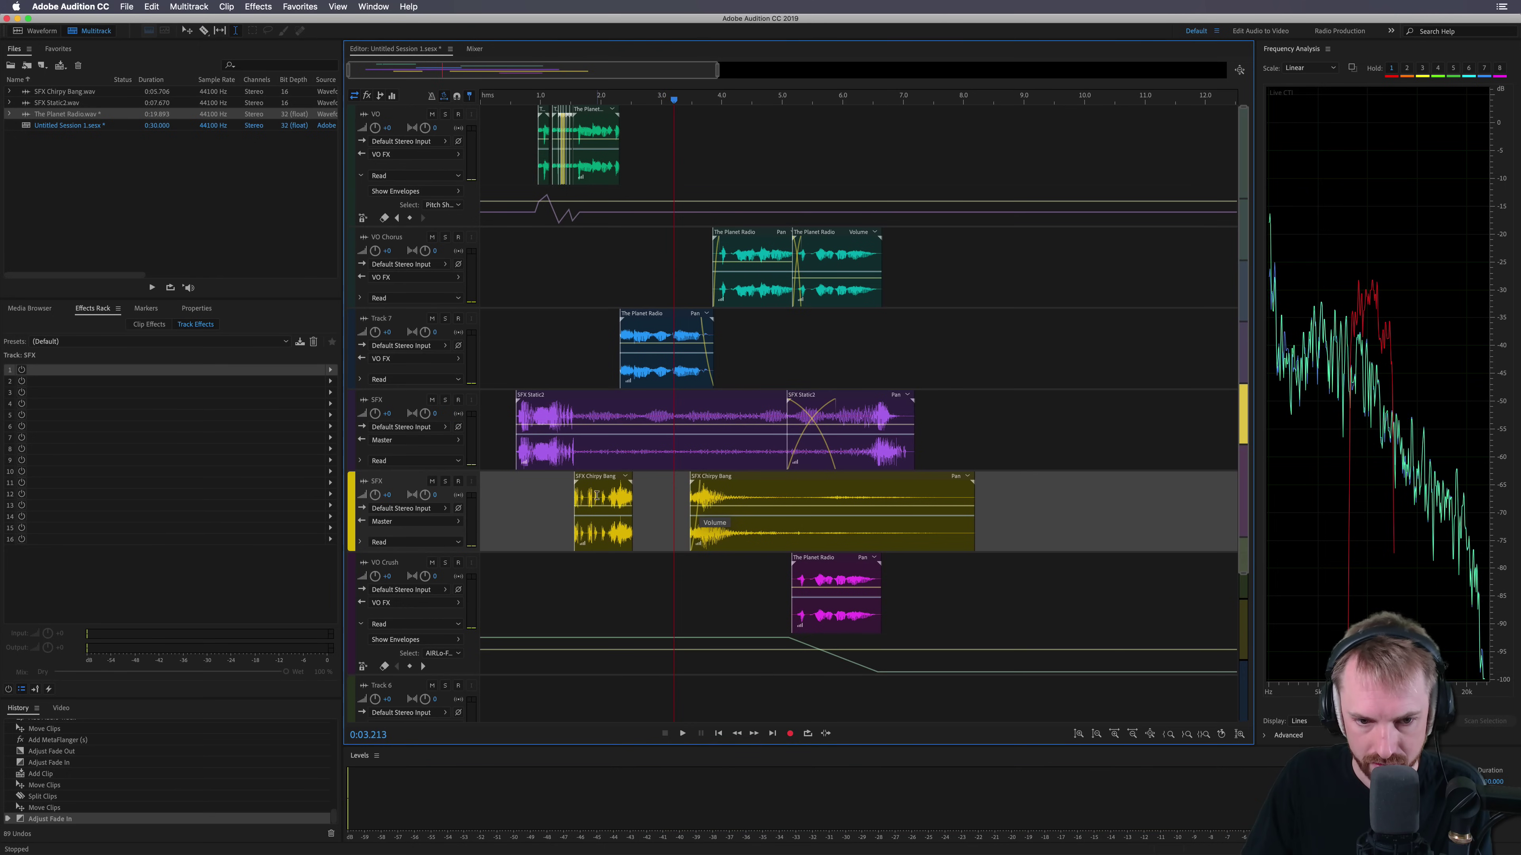
Step: Shift the short Chirpy Bang piece slightly later and park the playhead at about 2.9 seconds
left_click(604, 486)
right_click(604, 479)
key("Return")
left_click(655, 535)
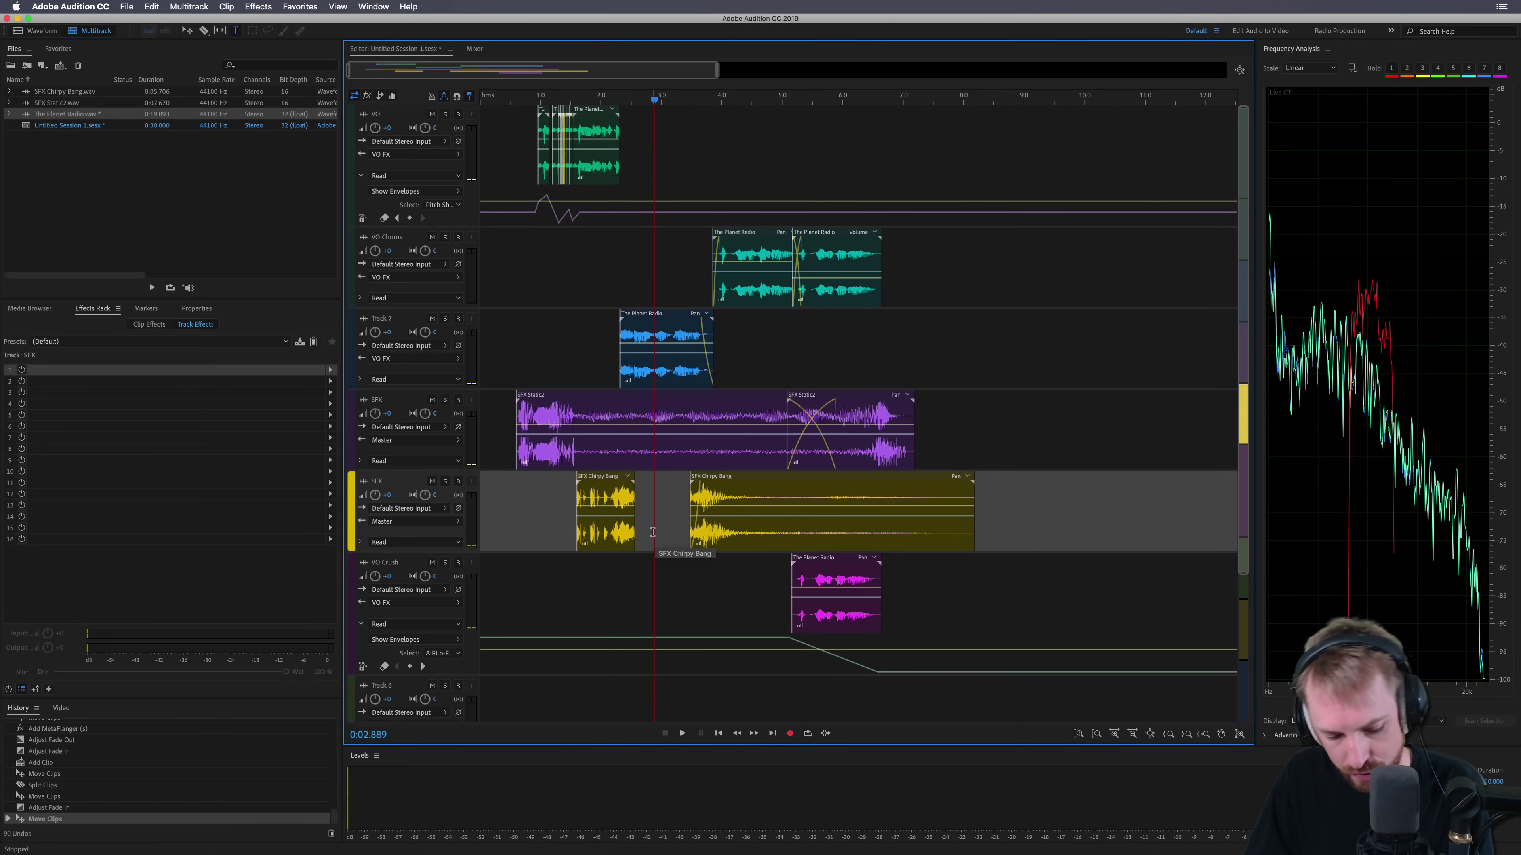
Step: Add a new audio track named SFX and move the short Chirpy Bang piece onto it
key("alt+a")
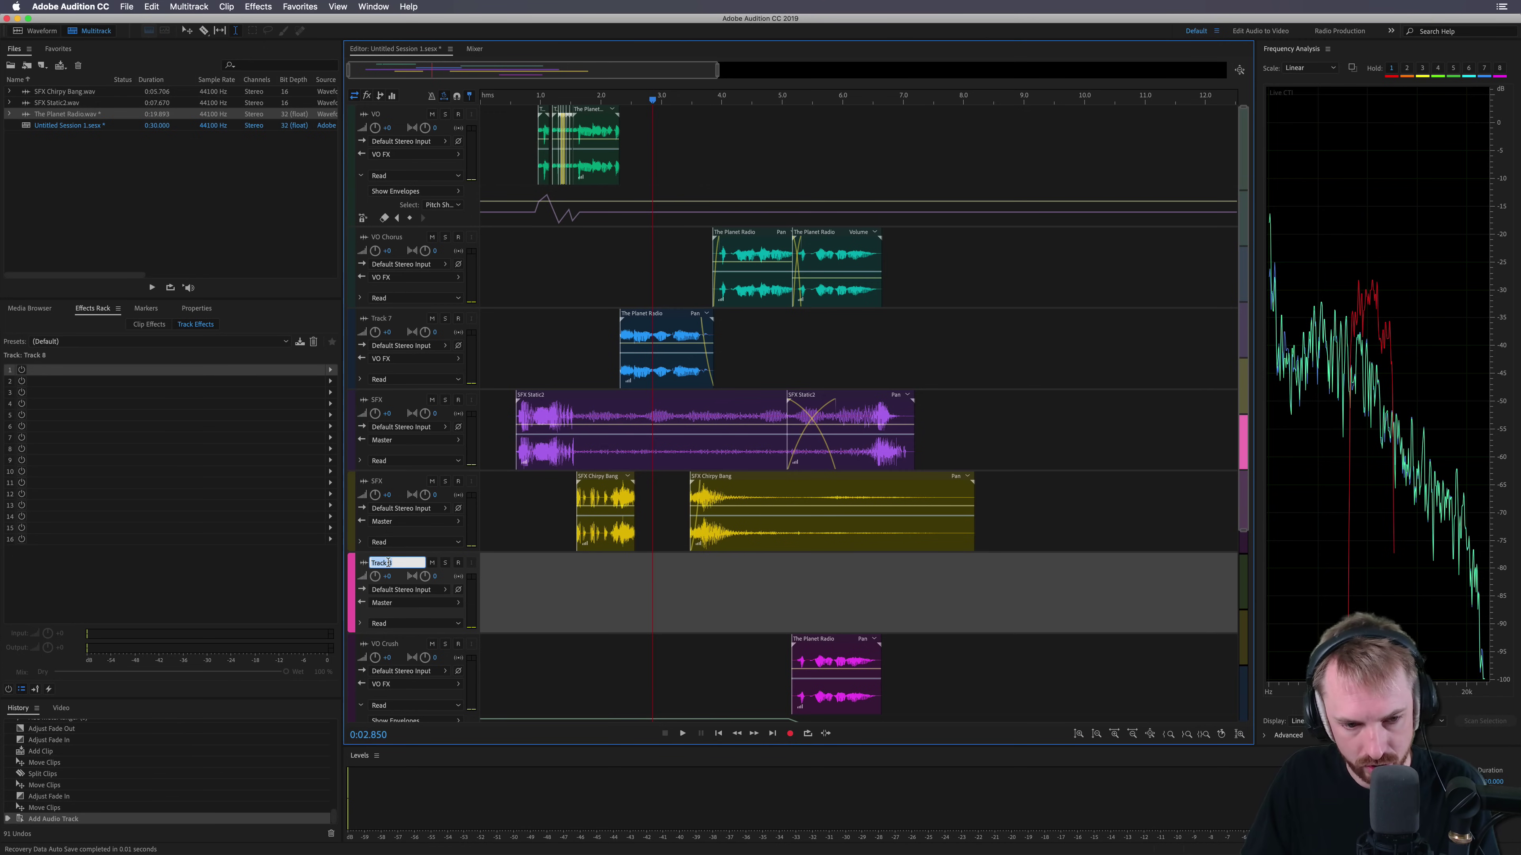
type("SFX")
key("Return")
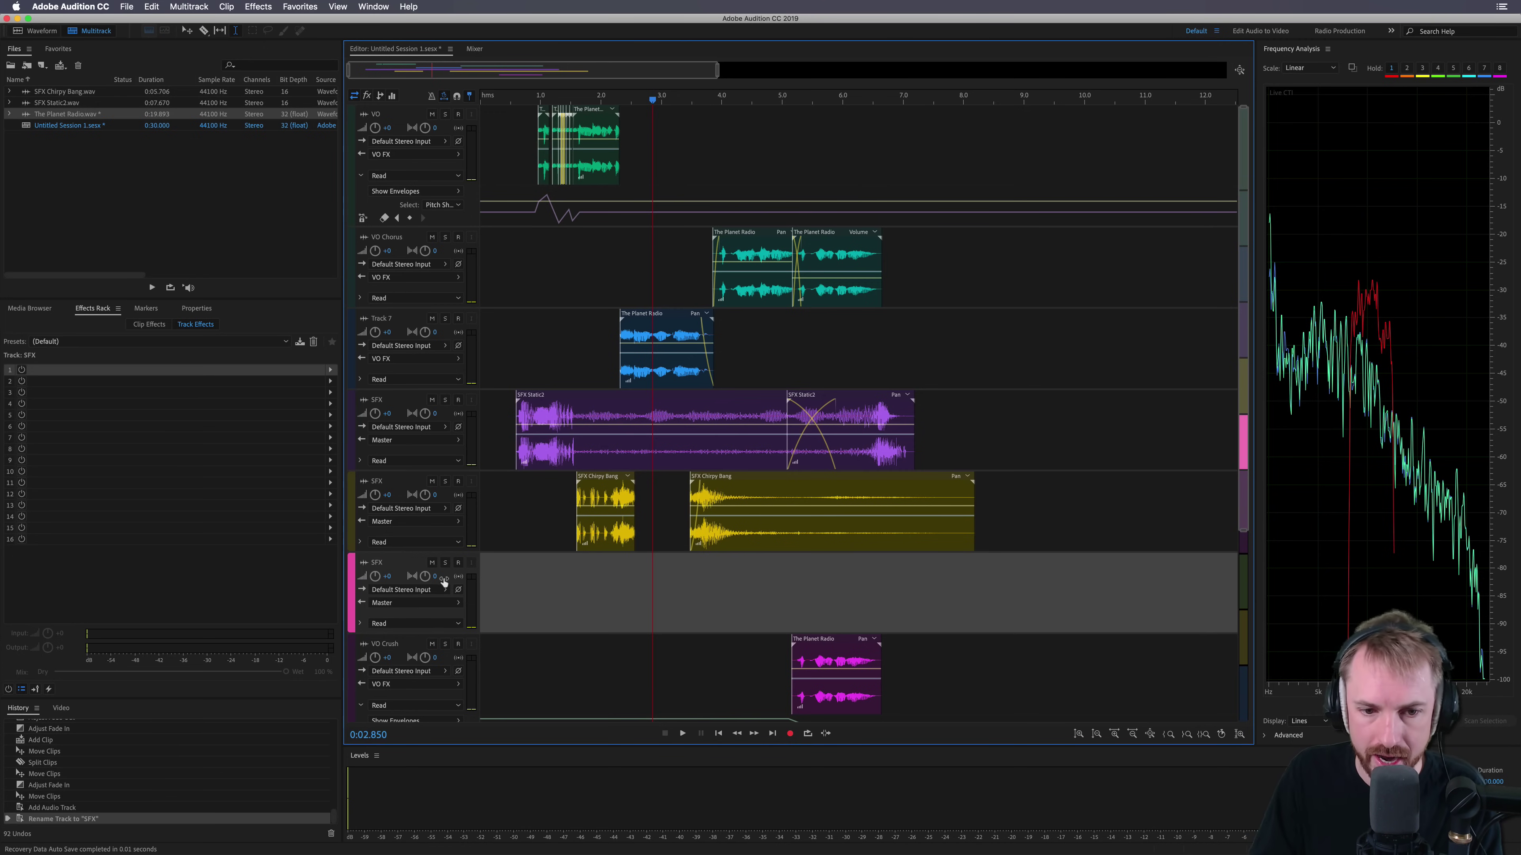
left_click_drag(622, 531, 810, 611)
Step: Nudge the SFX Chirpy Bang clip slightly later and check its timing around 4.6 seconds
left_click(760, 593)
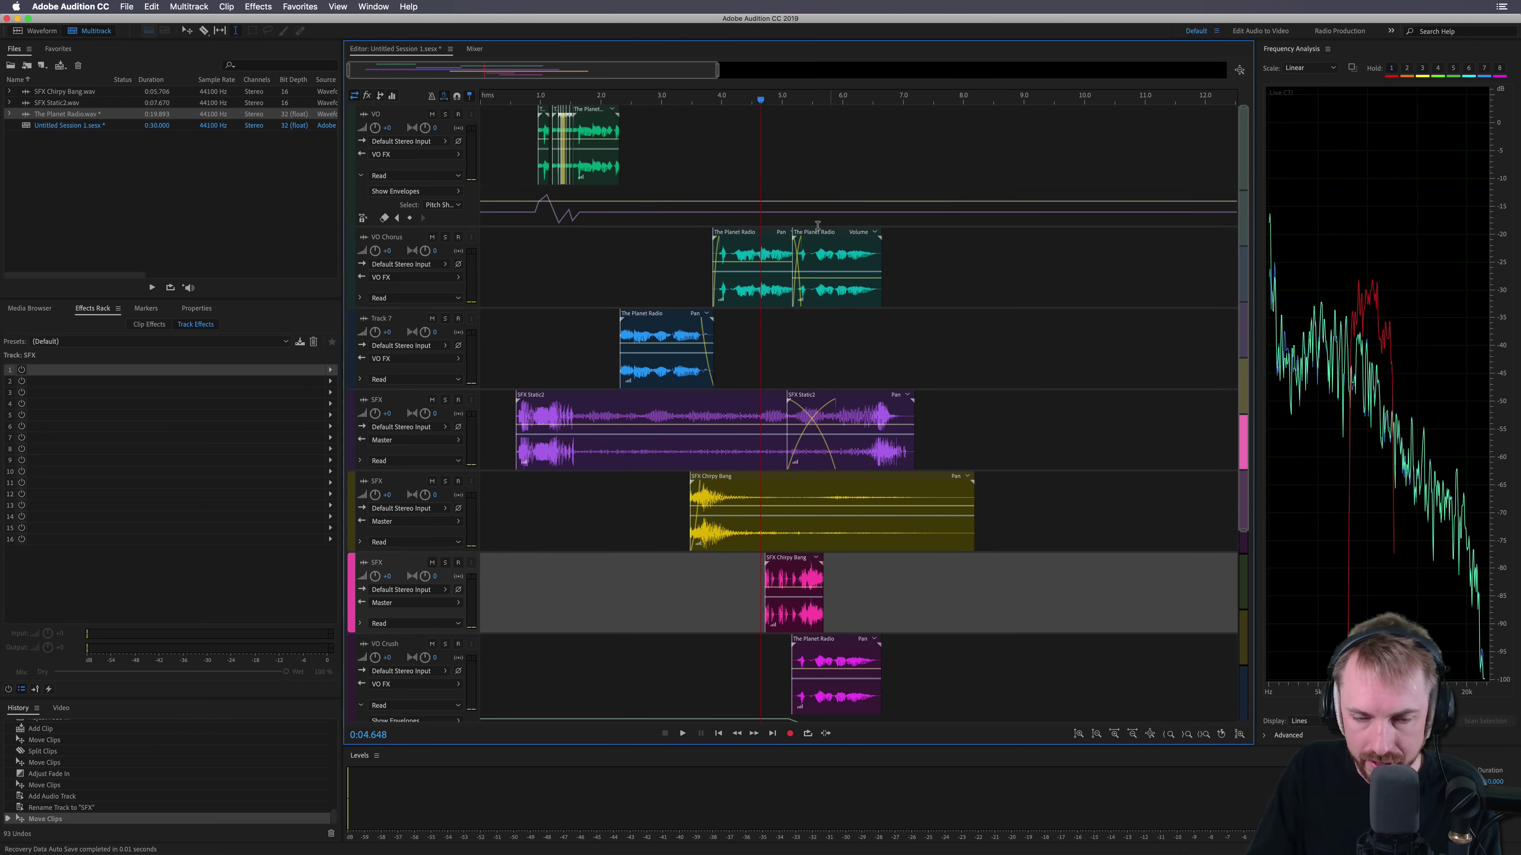
scroll(801, 95, "up", 5)
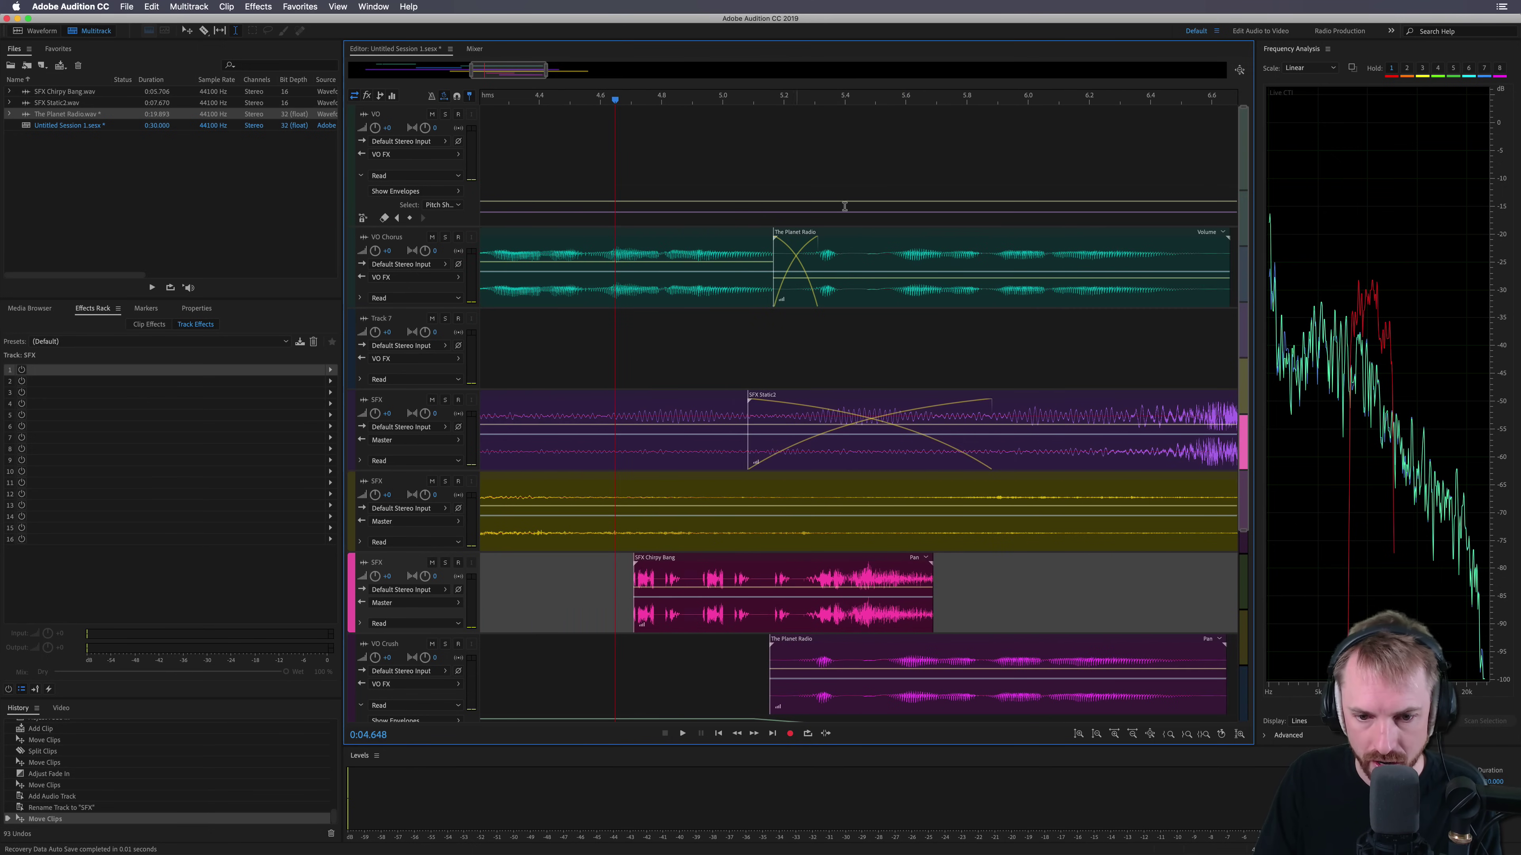
key("space")
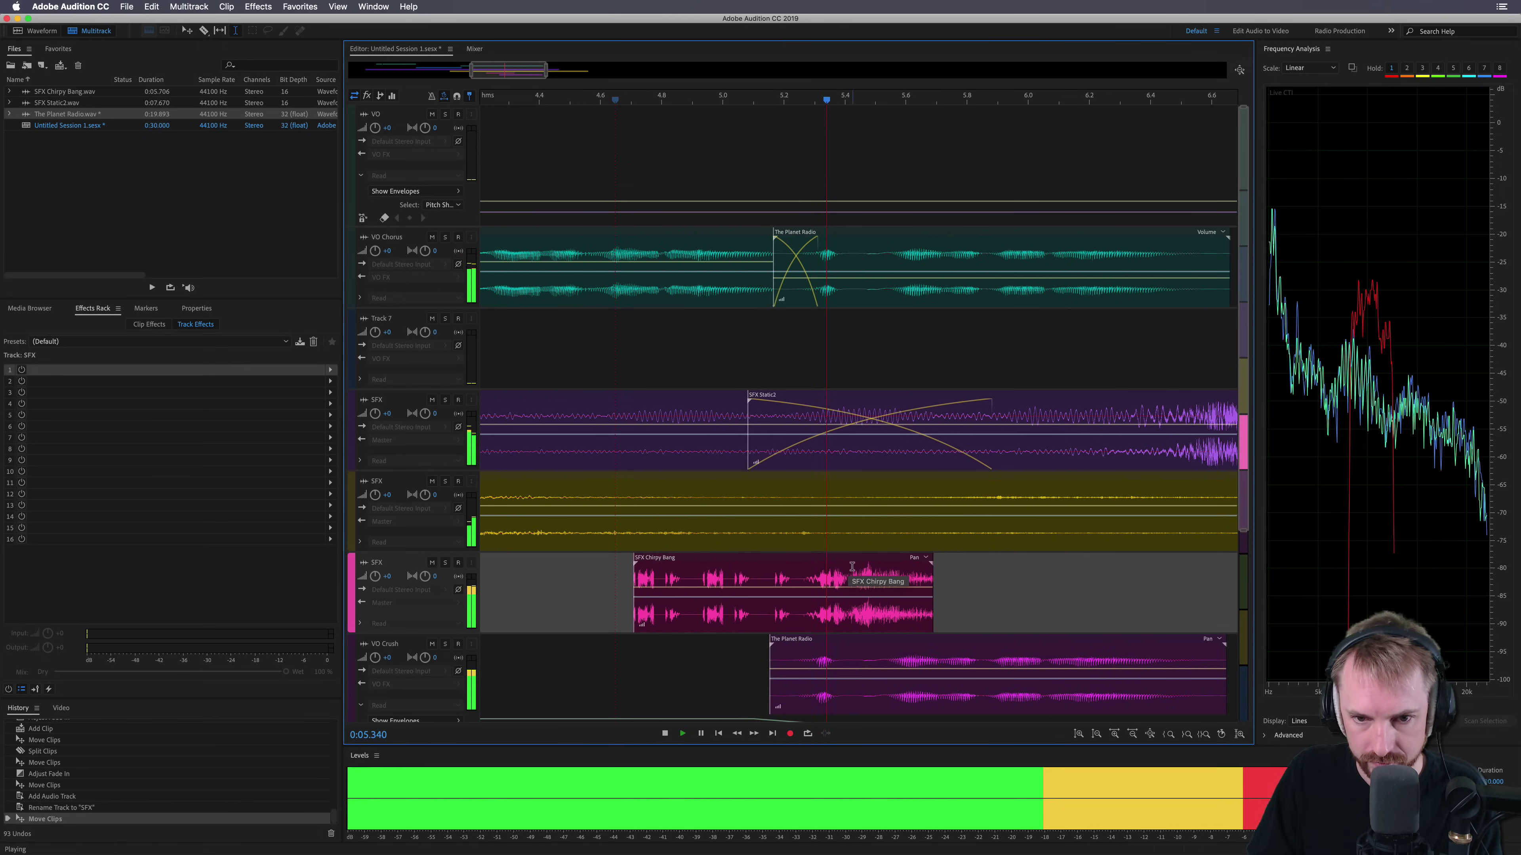
key("space")
left_click_drag(854, 575, 879, 578)
key("space")
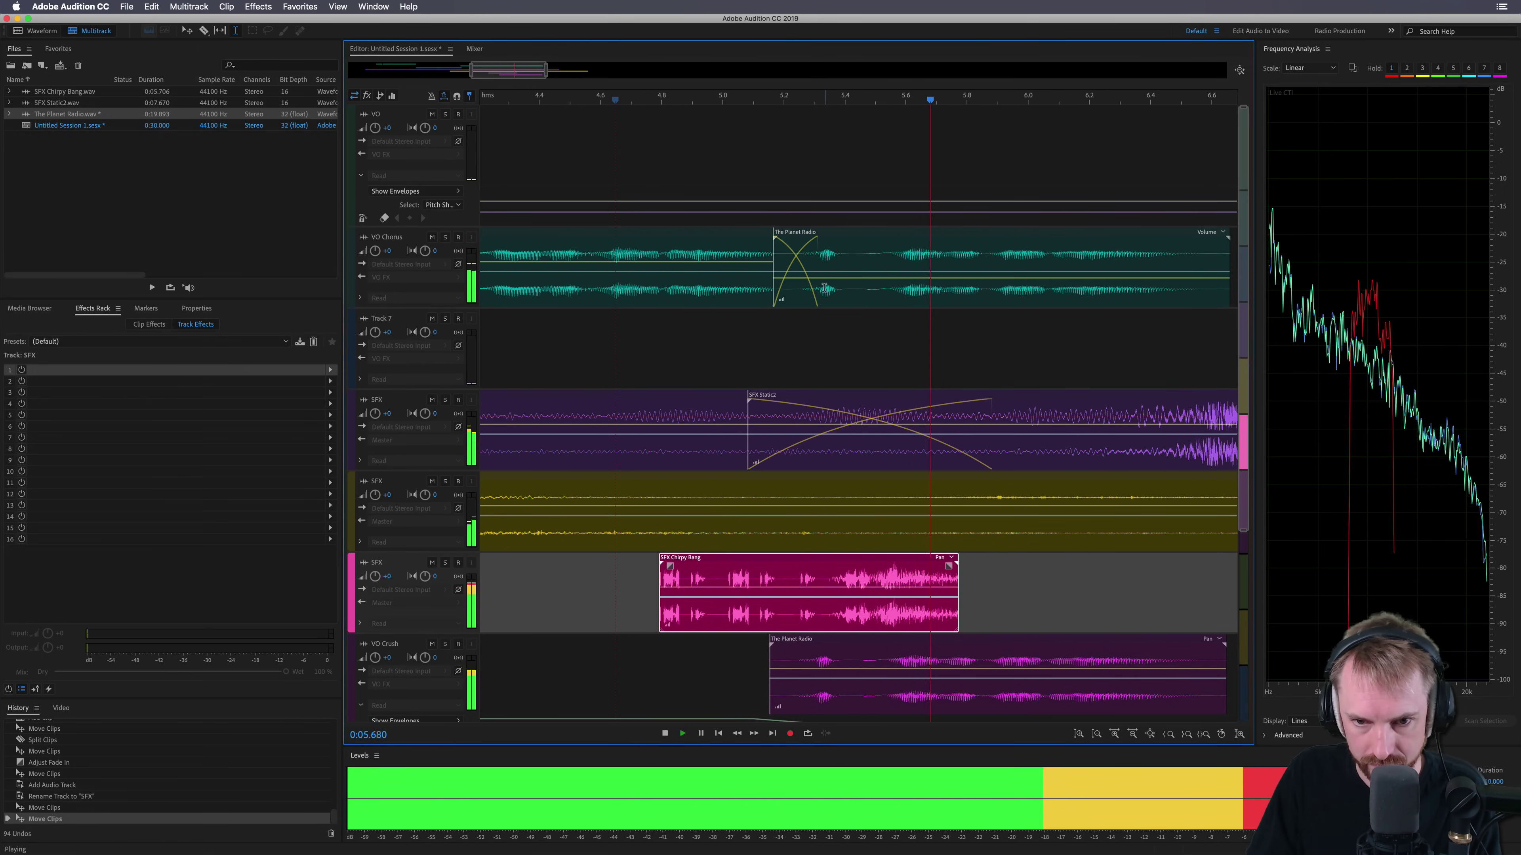
key("space")
key("space")
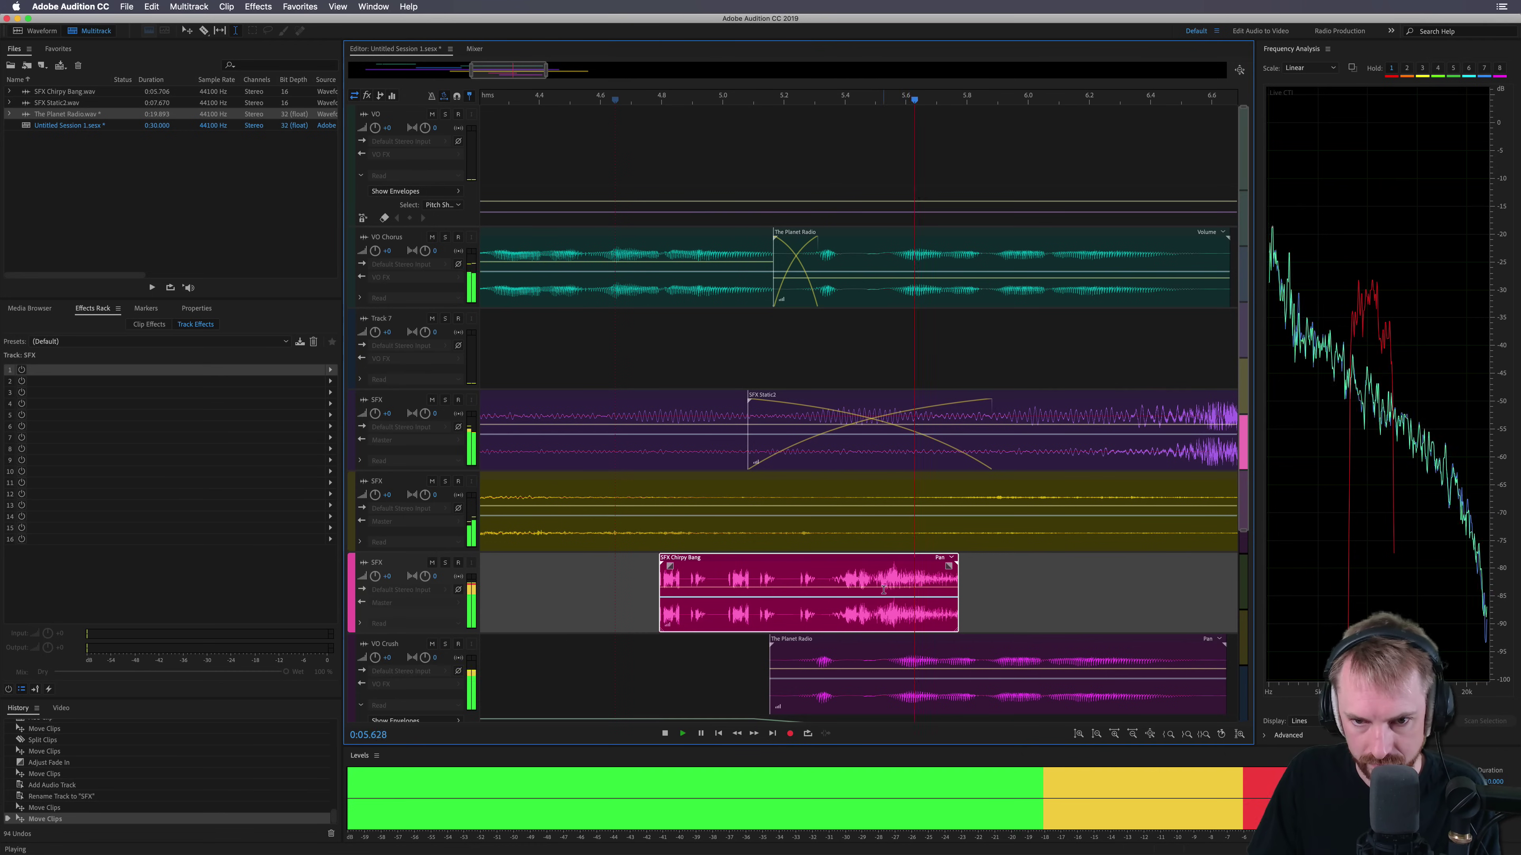
key("space")
Step: Paste several copies of a short VO Chorus slice into Track 7 at different positions
left_click_drag(820, 285, 837, 294)
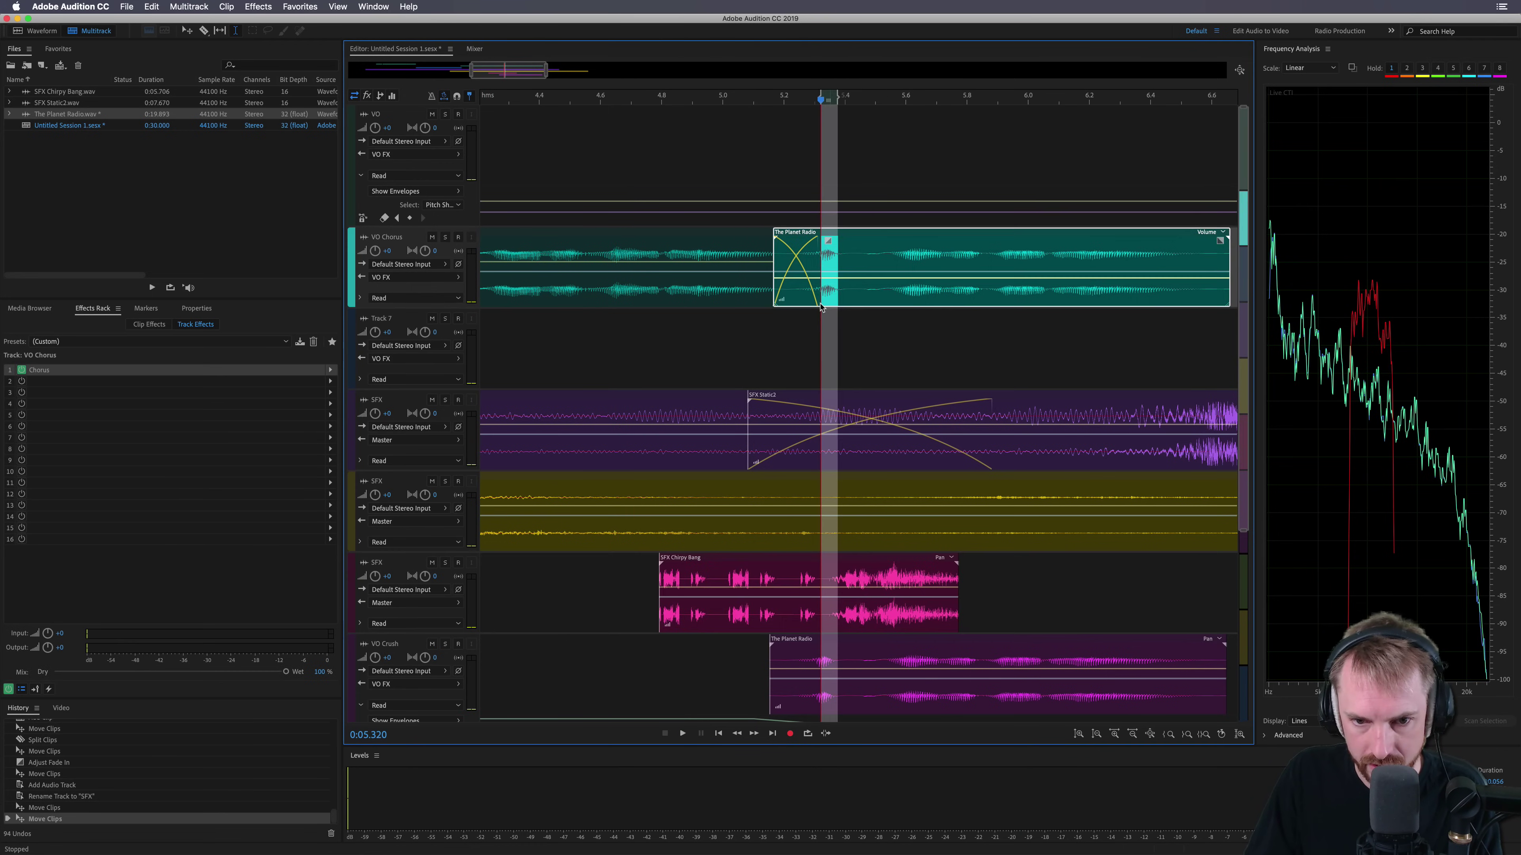
left_click(744, 364)
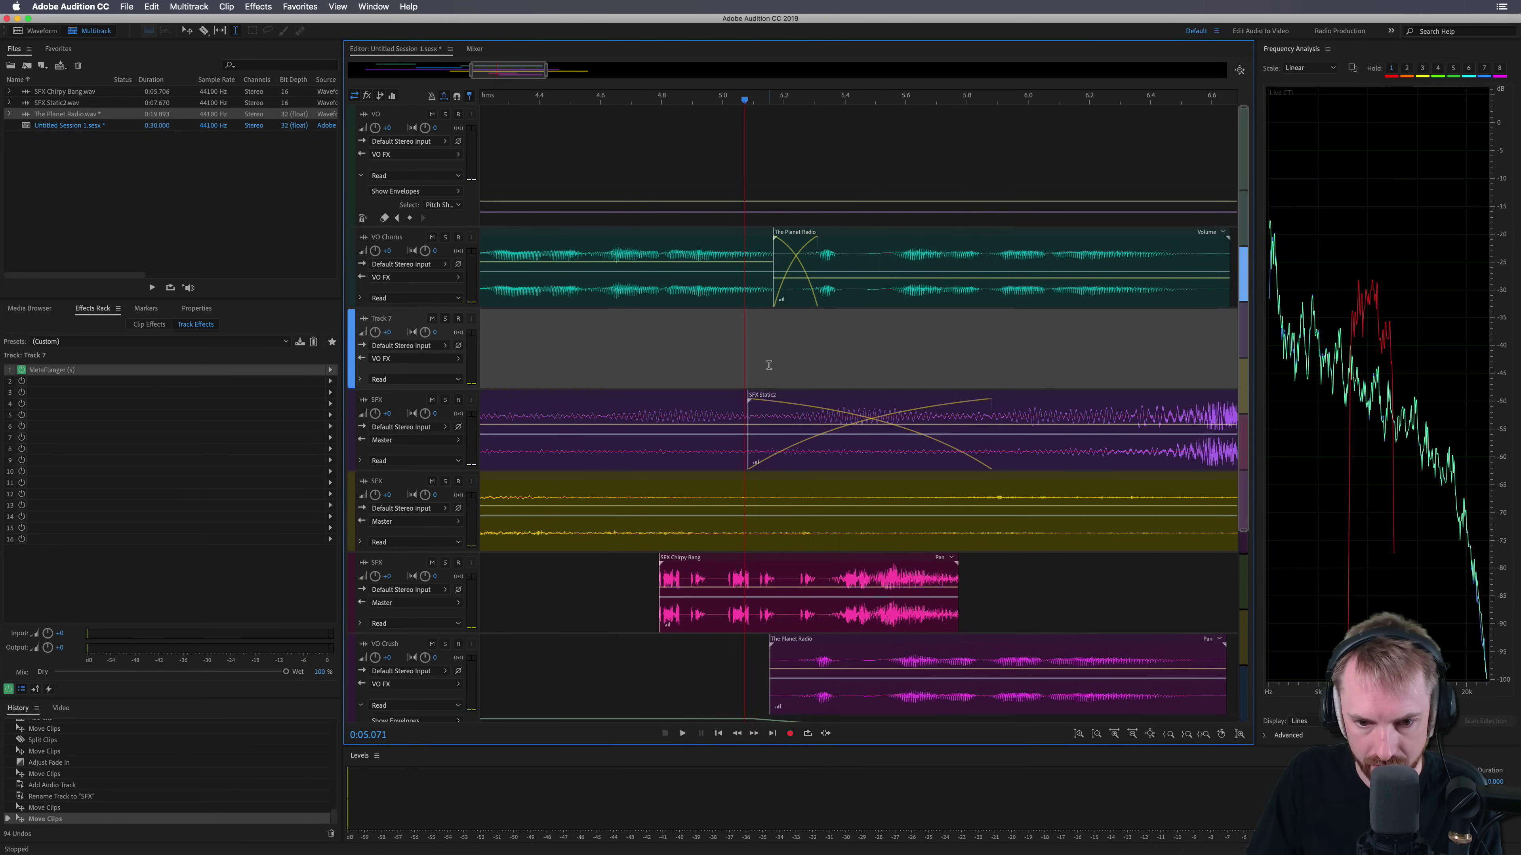
left_click(801, 363)
key("super+v")
left_click(749, 356)
key("super+v")
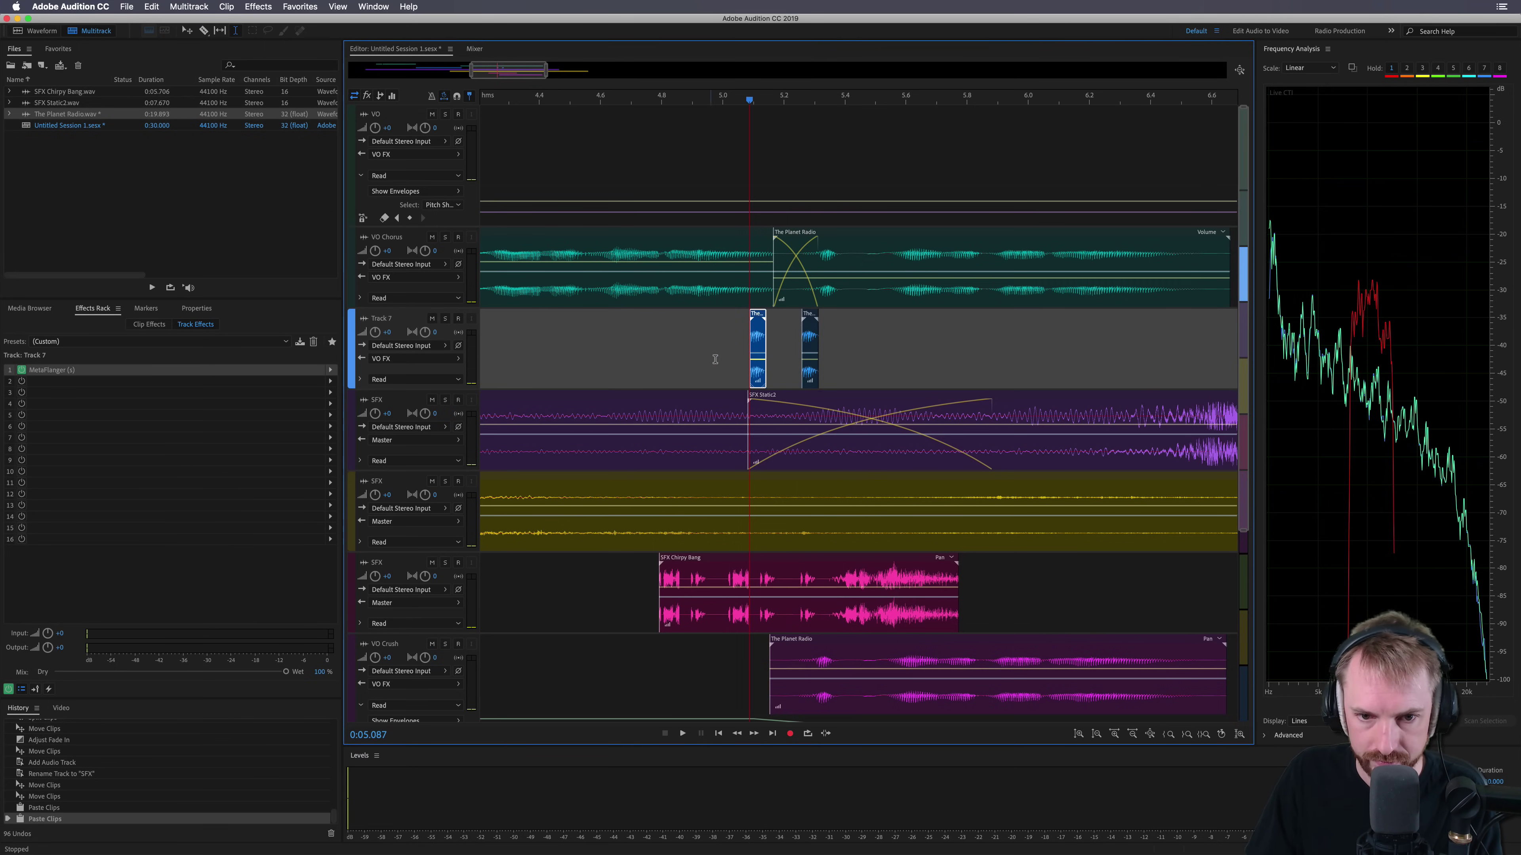
left_click_drag(757, 360, 768, 360)
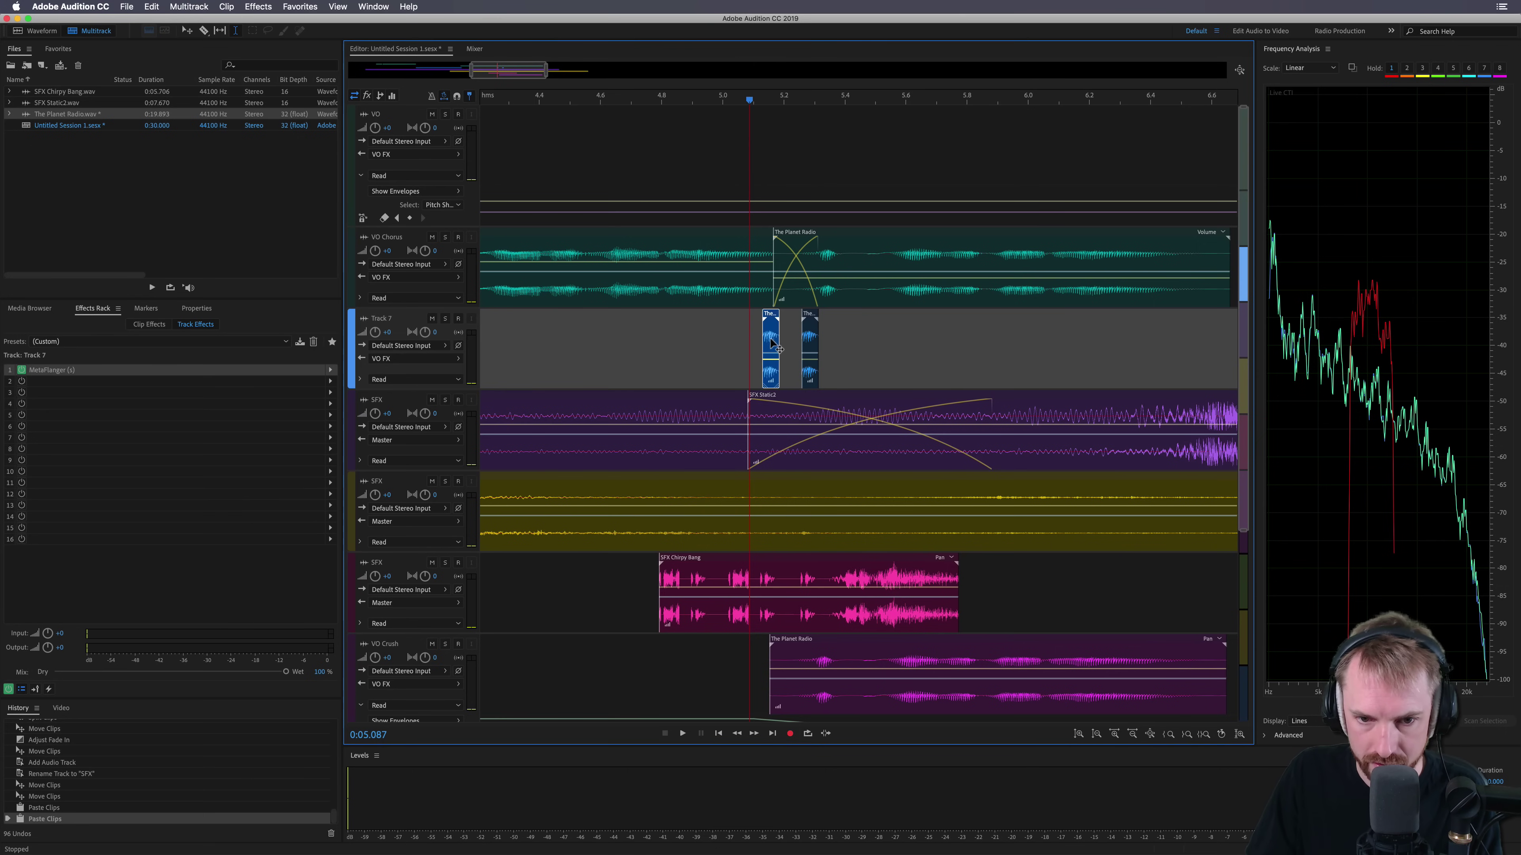
left_click(734, 338)
key("super+v")
left_click(692, 337)
key("super+v")
key("super+v")
key("space")
key("space")
Step: Clear the pasted slices and paste a new short VO Chorus slice into Track 7
left_click_drag(829, 337, 578, 338)
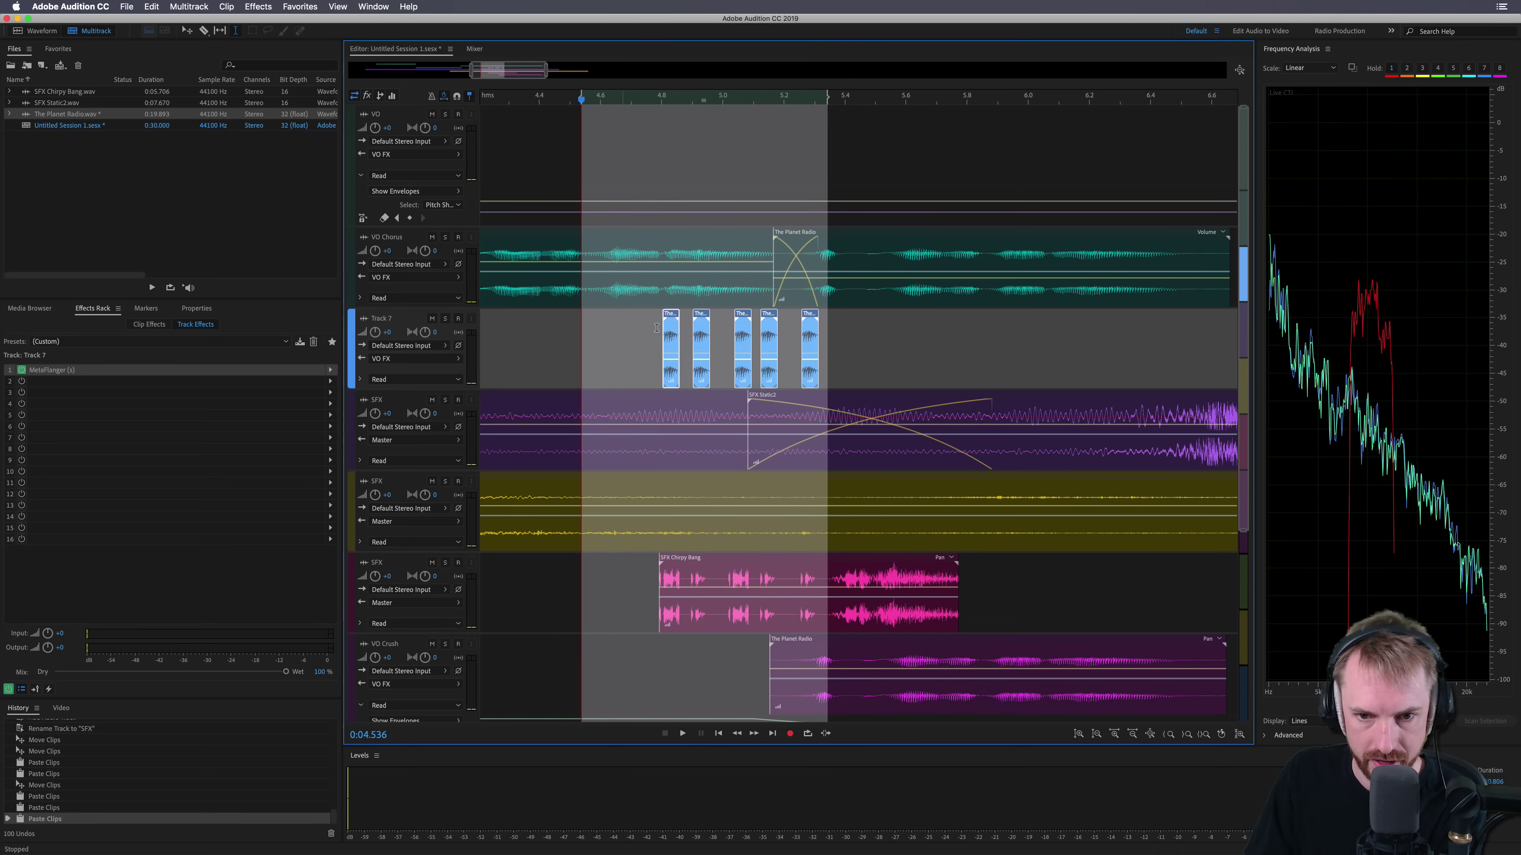
key("Delete")
left_click_drag(895, 290, 904, 290)
left_click(802, 376)
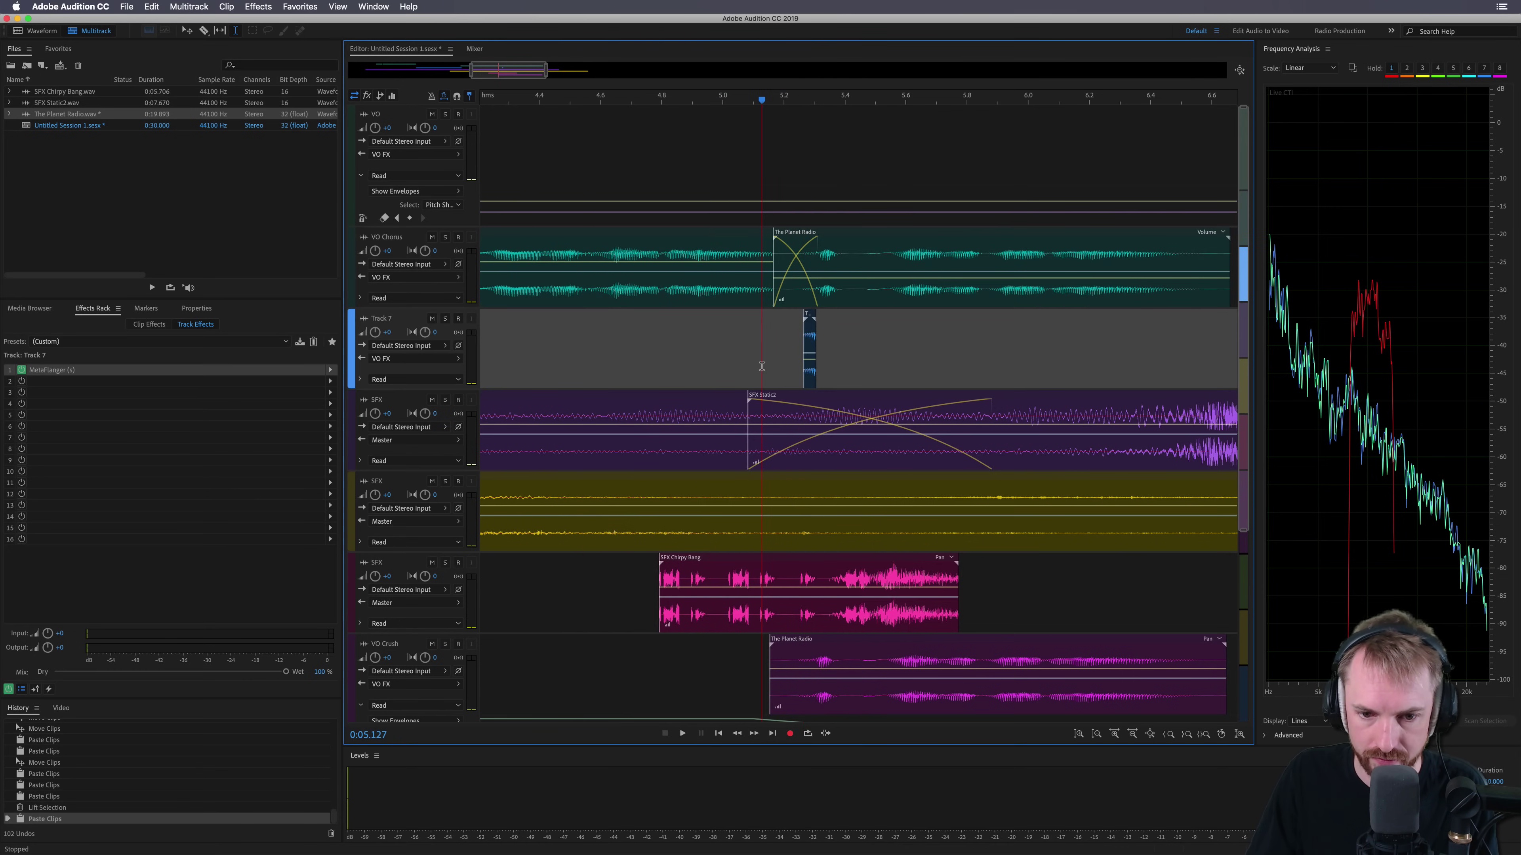
key("super+v")
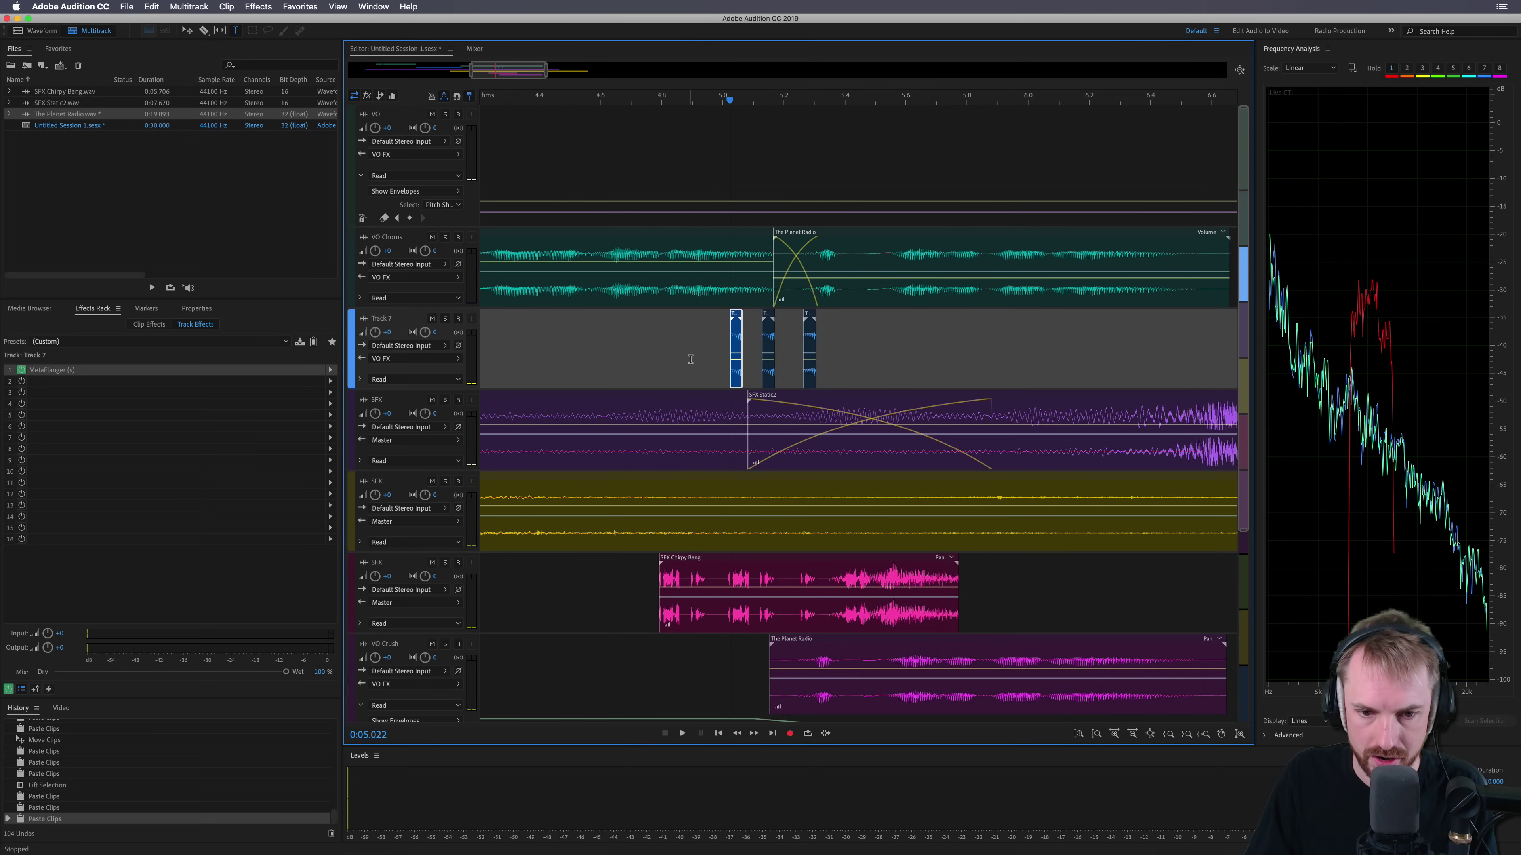
Step: Play back the stutter section from just before the slices
left_click(637, 348)
key("space")
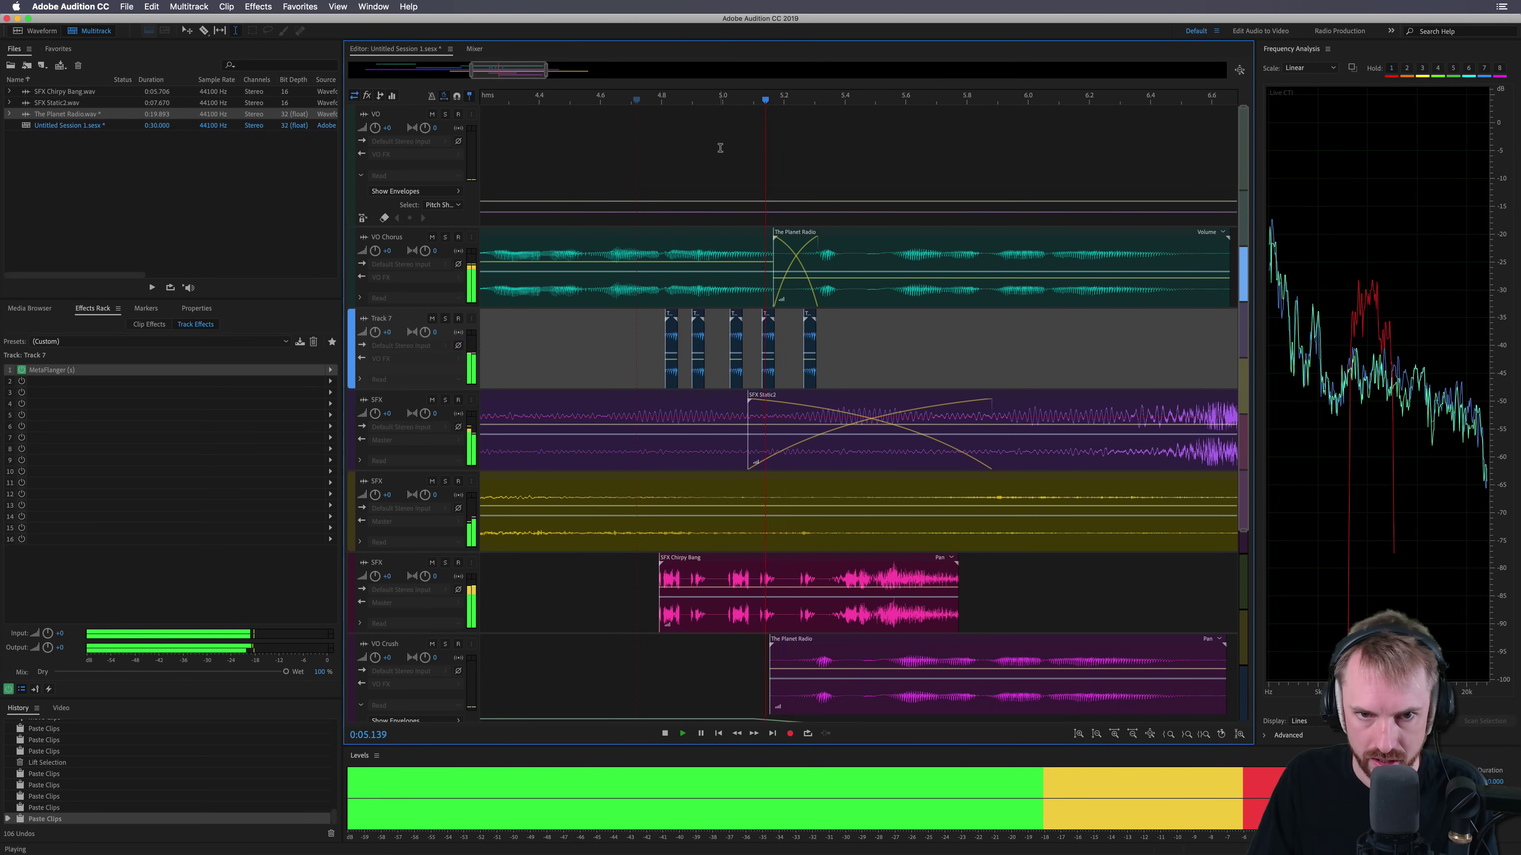
key("space")
scroll(677, 105, "up", 3)
Step: Give the first Track 7 vocal slices tiny symmetric fade-ins and fade-outs
left_click(669, 323)
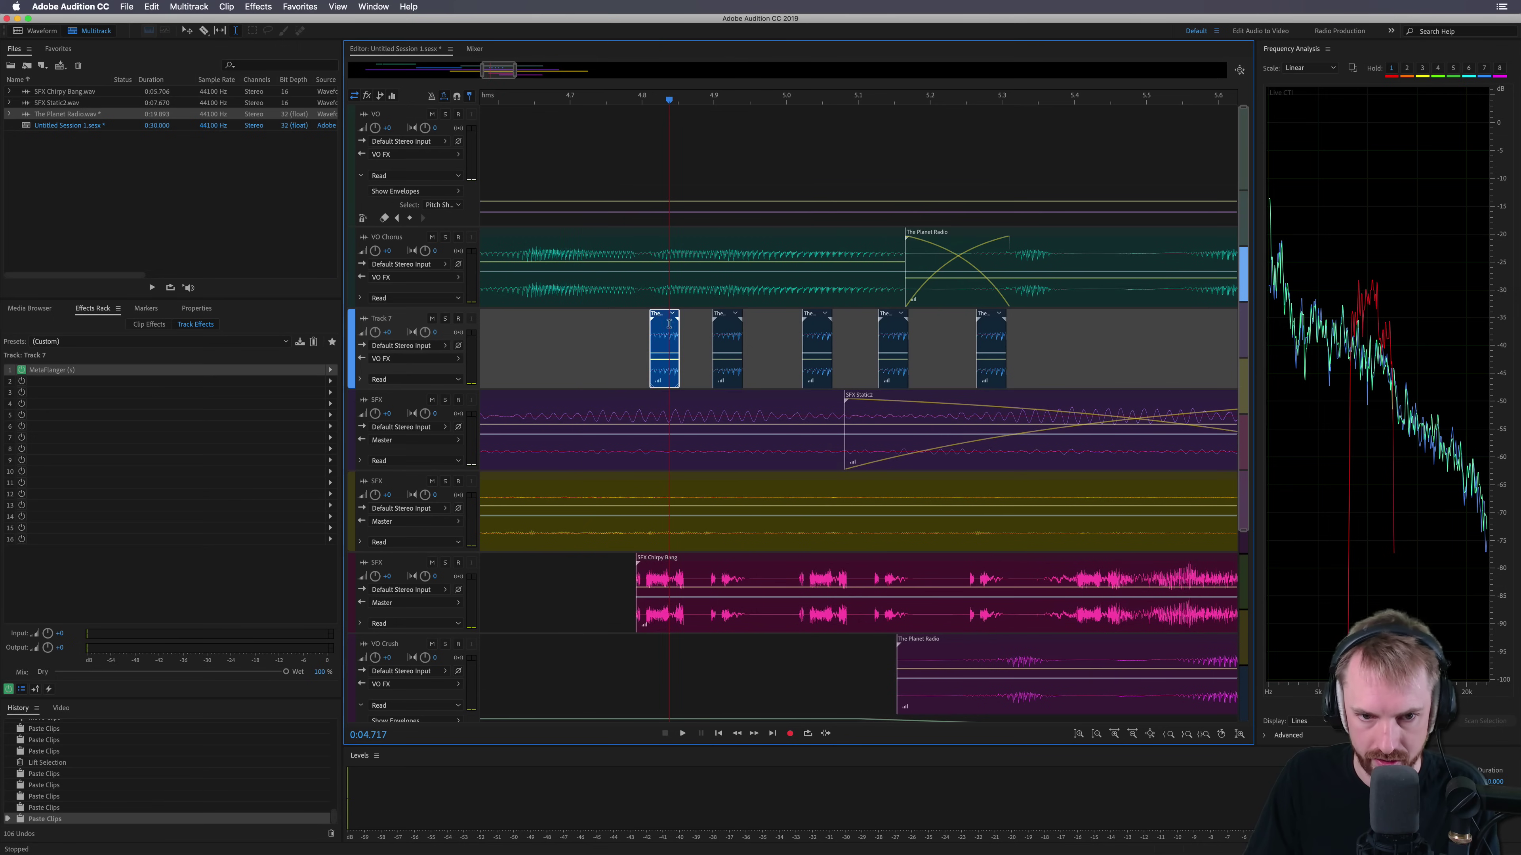
scroll(663, 106, "up", 3)
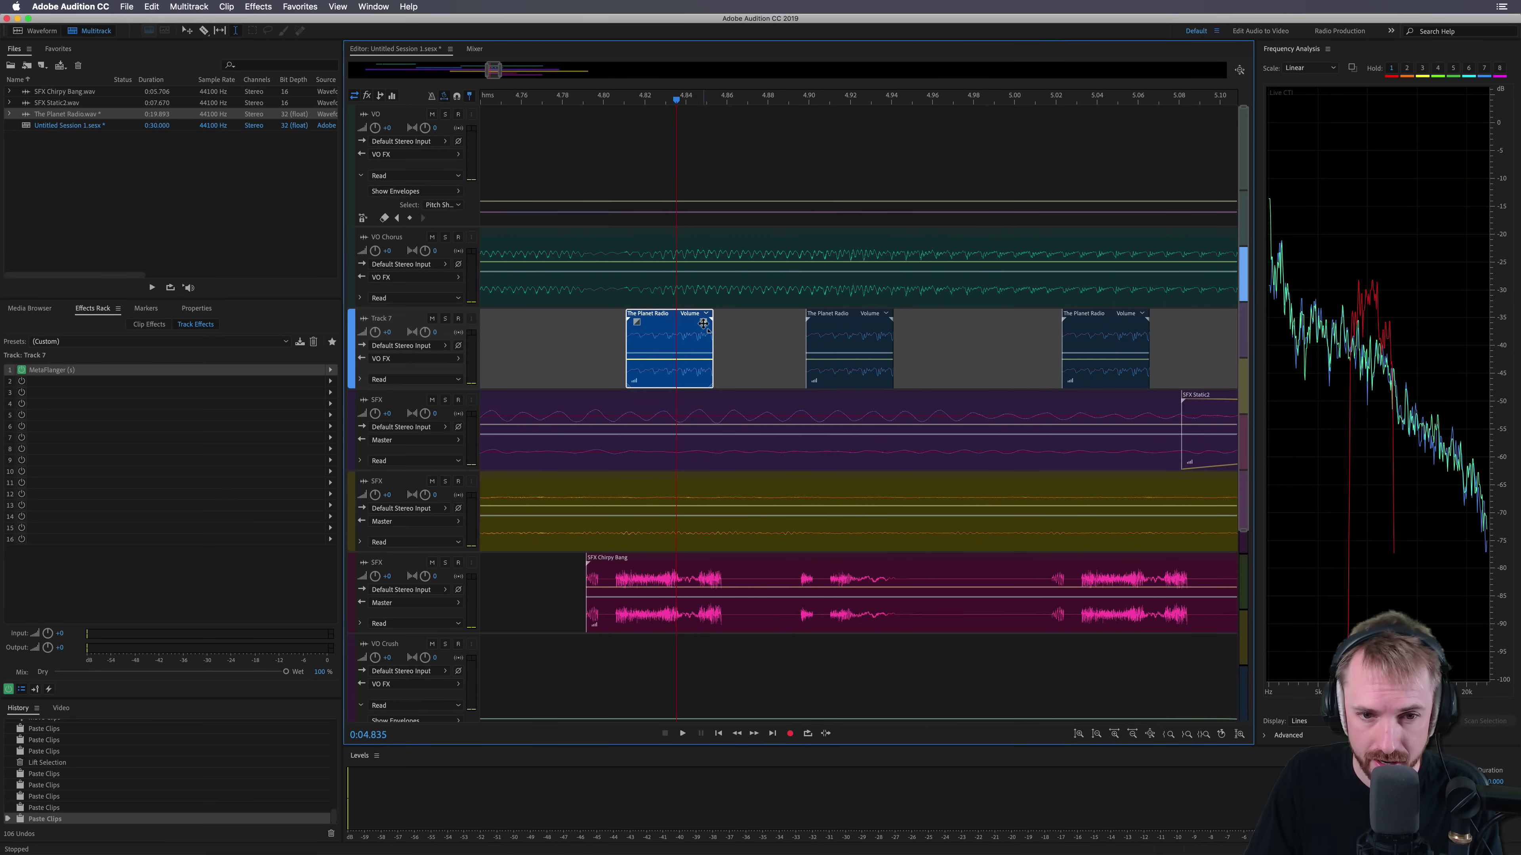
left_click_drag(704, 324, 707, 327)
left_click(814, 324)
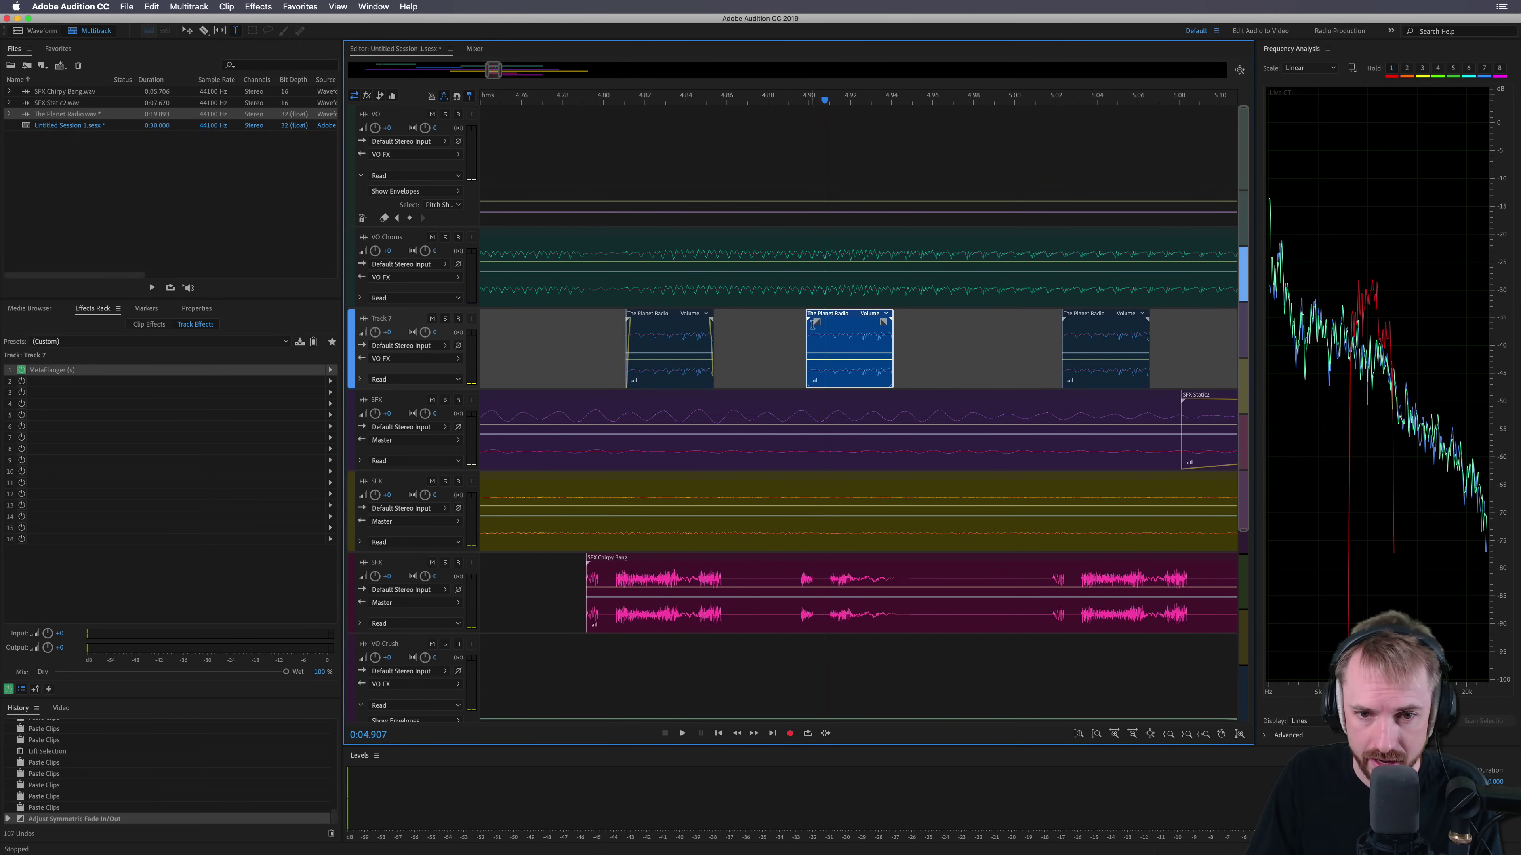
left_click(1076, 335)
left_click_drag(1065, 322, 1081, 323)
Step: Fade the remaining Track 7 slices, then zoom out and play the whole jingle
scroll(902, 323, "right", 8)
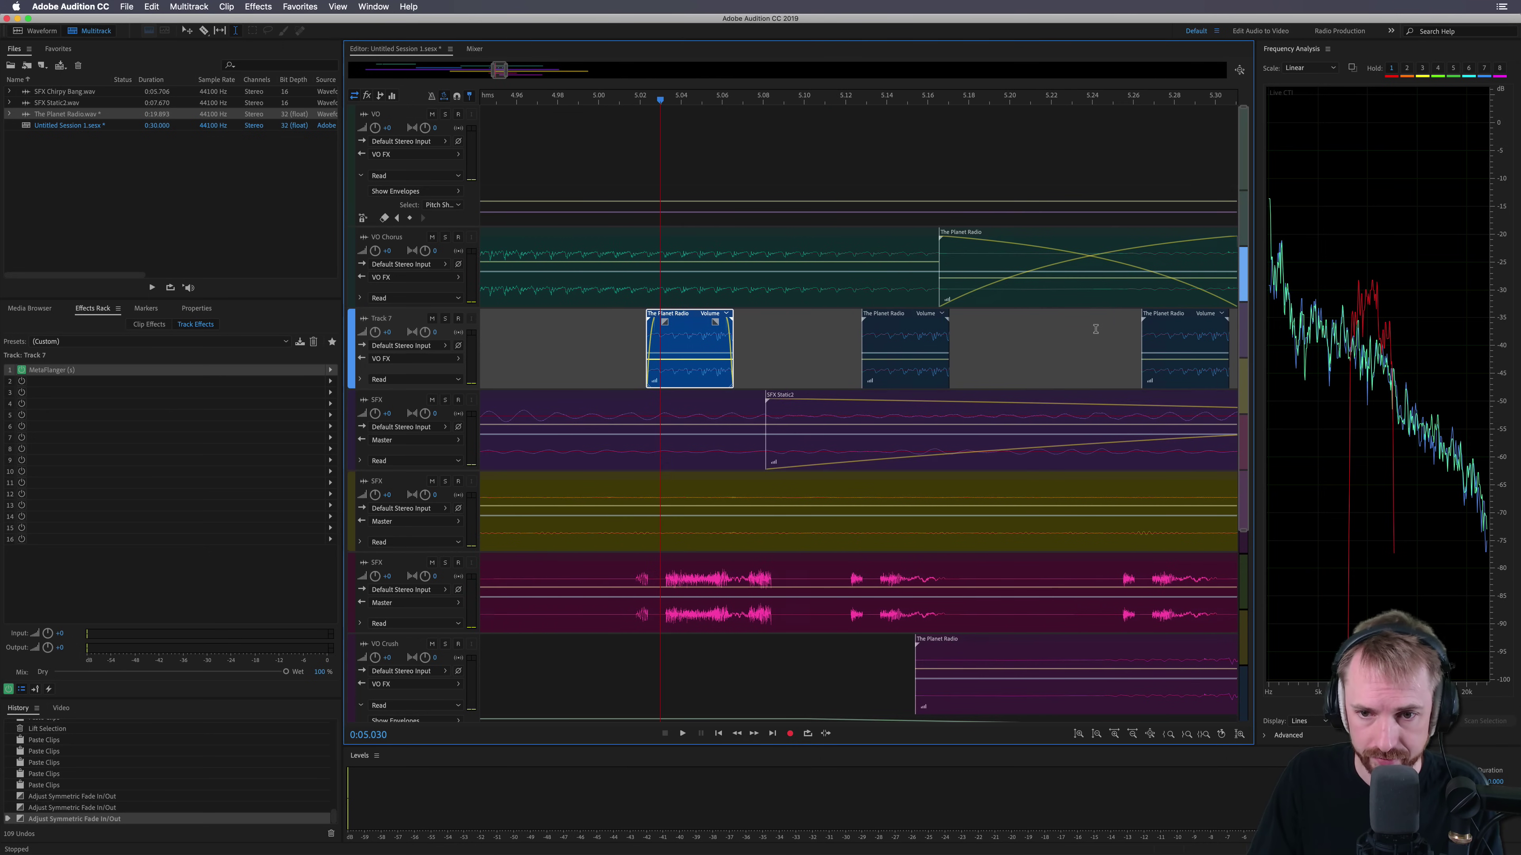
scroll(902, 323, "right", 3)
left_click(892, 326)
left_click(1136, 348)
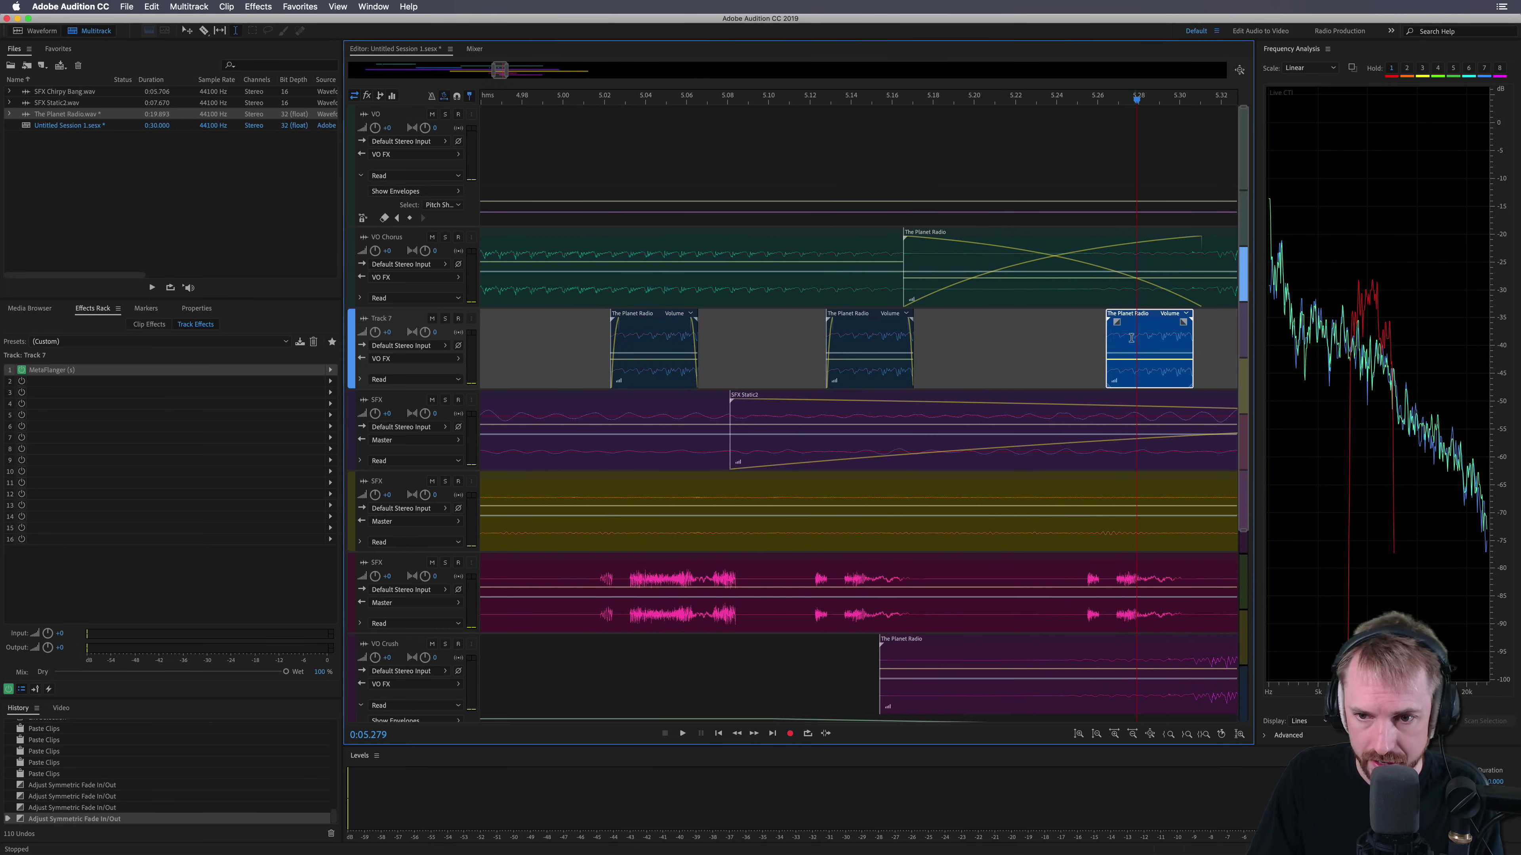
scroll(1036, 333, "right", 5)
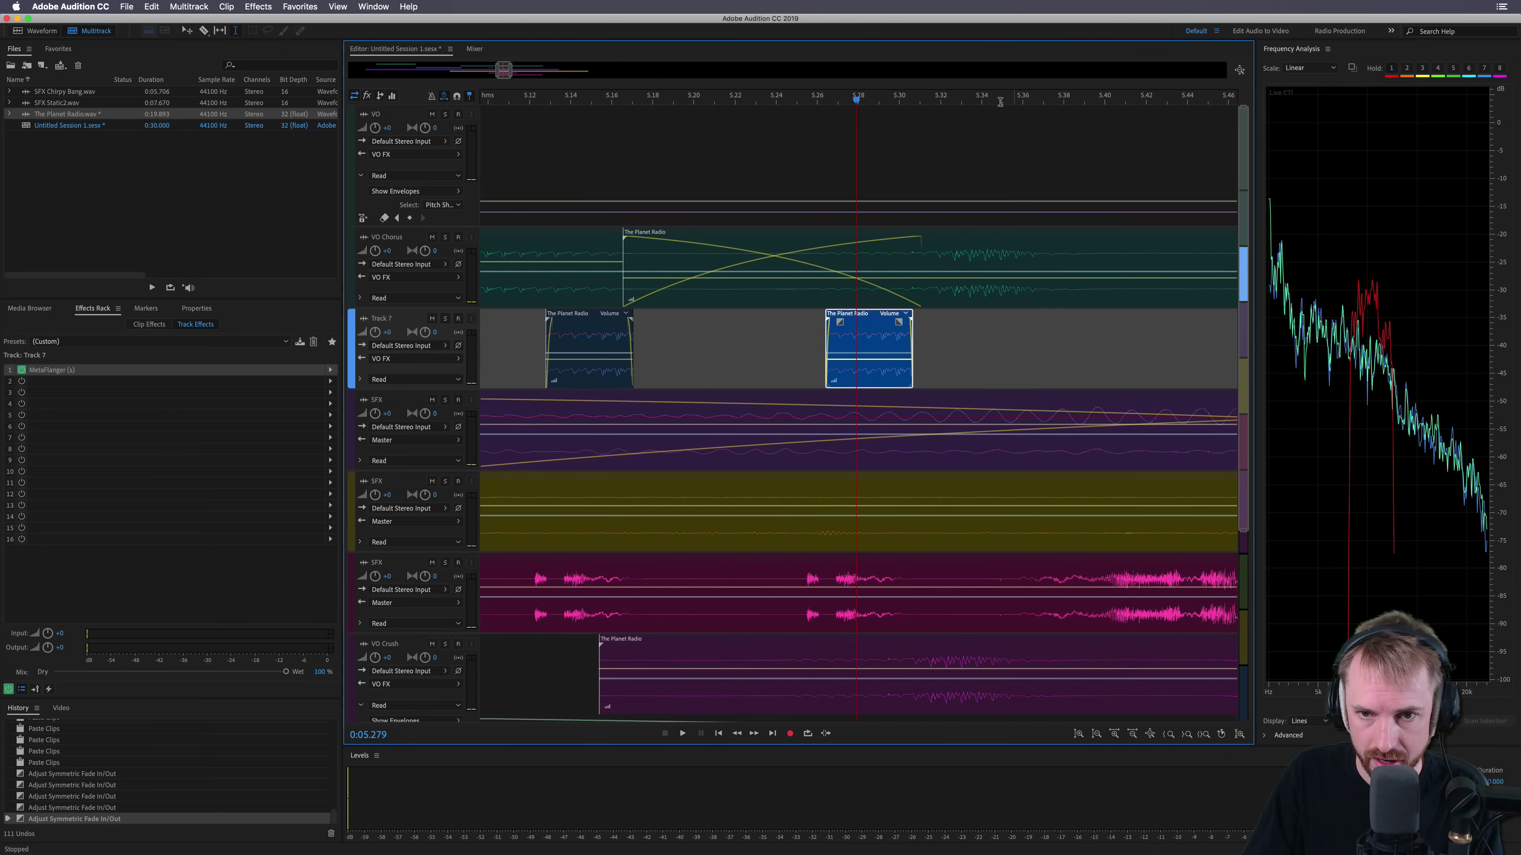
scroll(965, 102, "down", 10)
scroll(965, 102, "down", 2)
key("space")
left_click(495, 240)
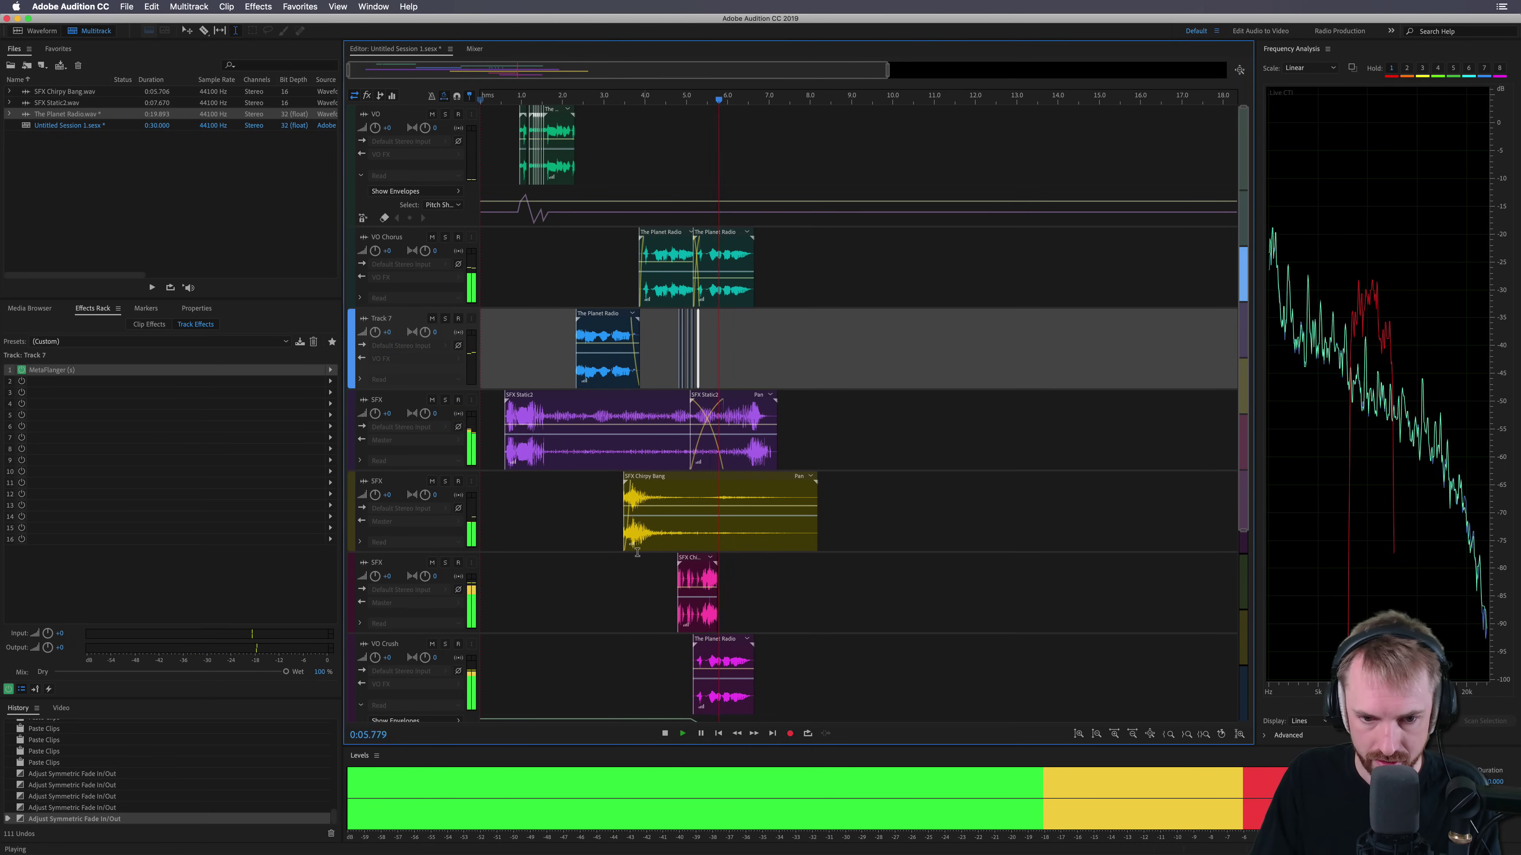
Step: Create a new stereo bus named SFX Mix from the first SFX track's output
key("space")
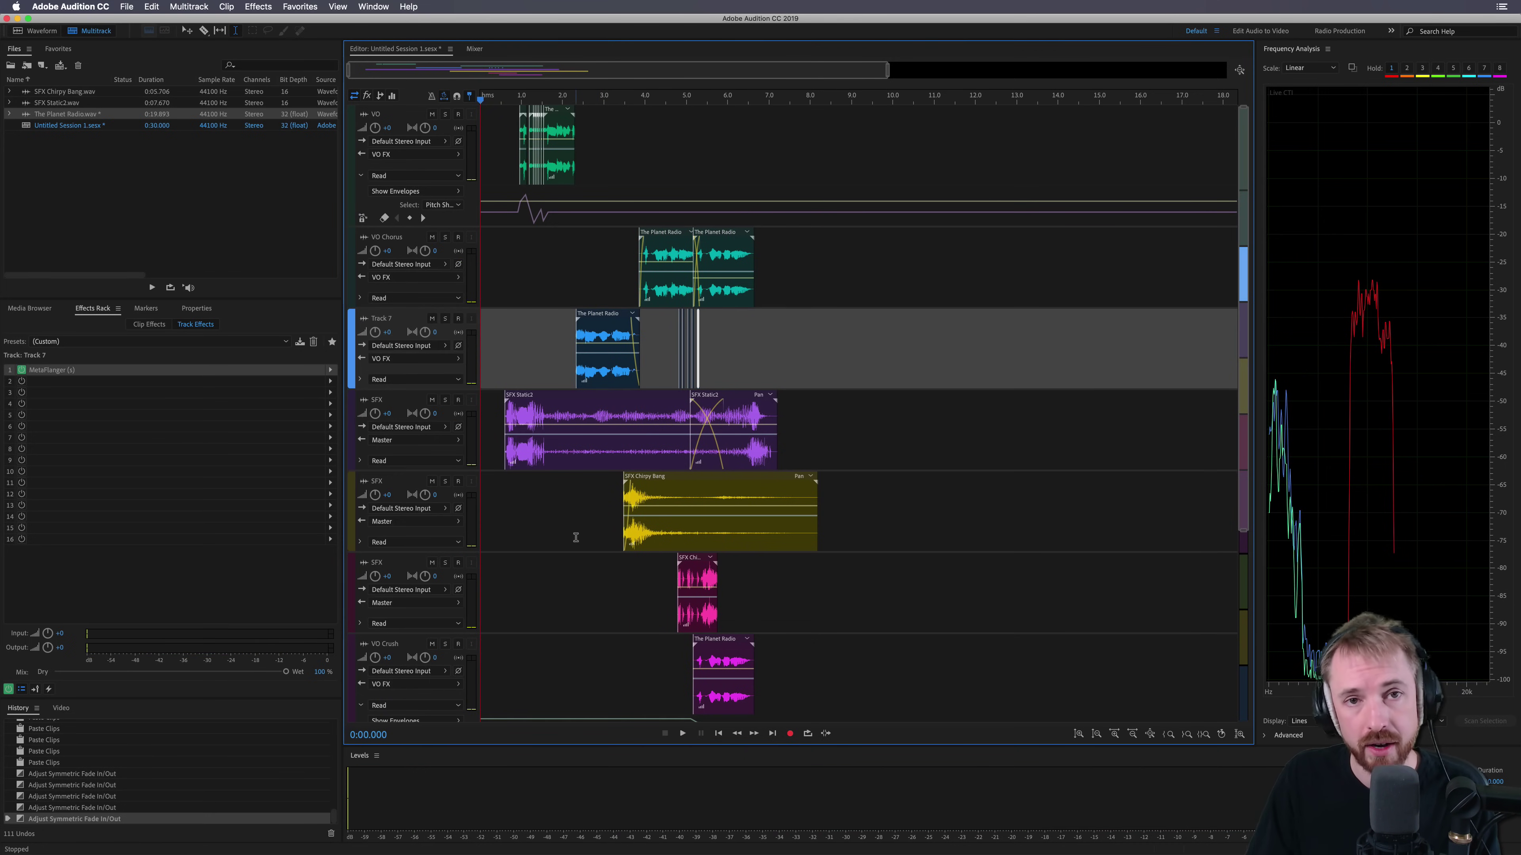
left_click(492, 449)
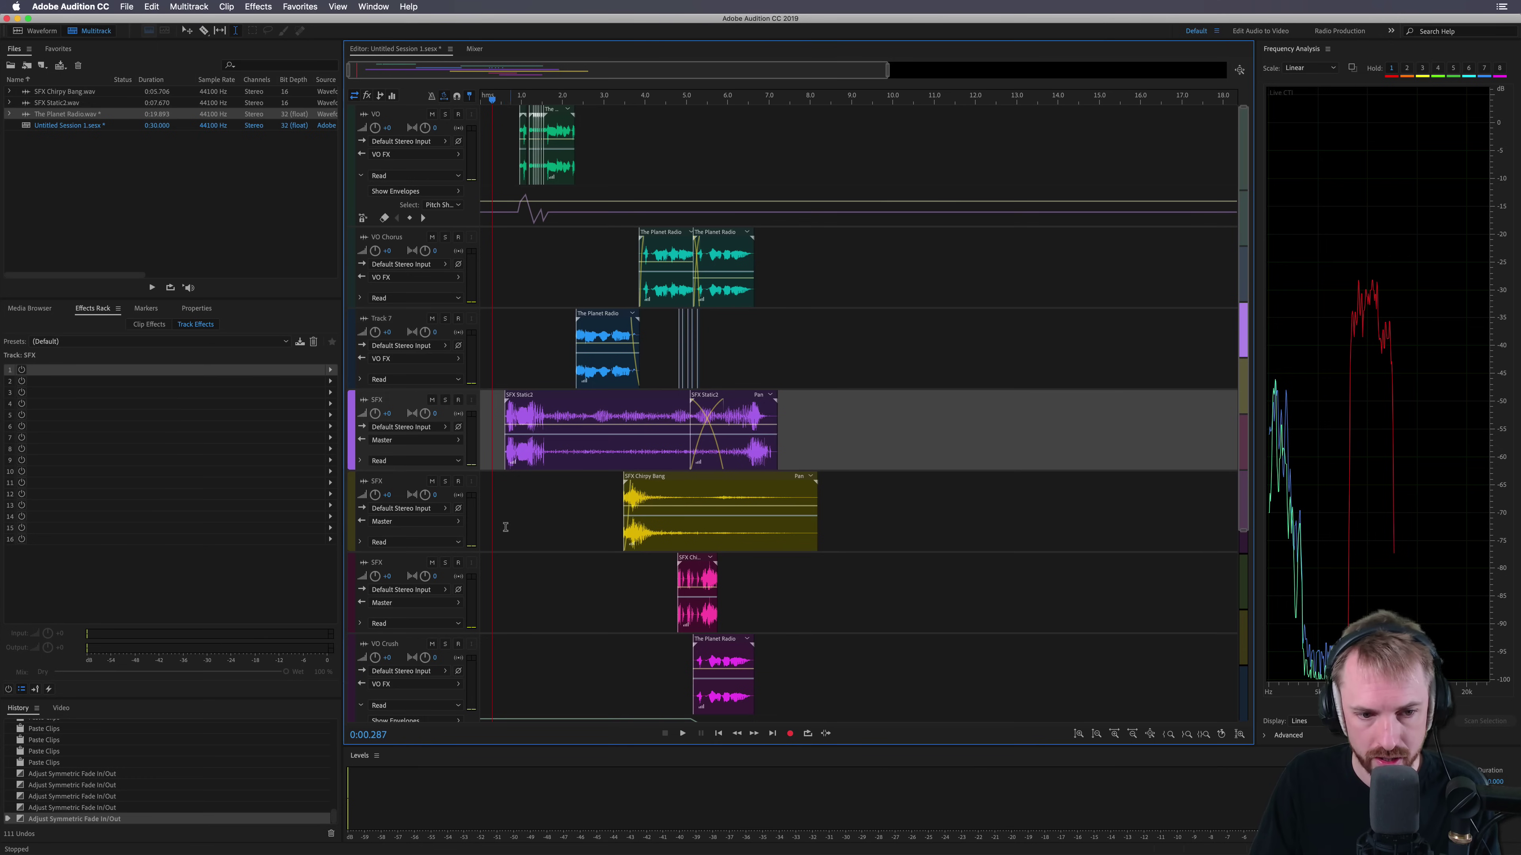
left_click(435, 441)
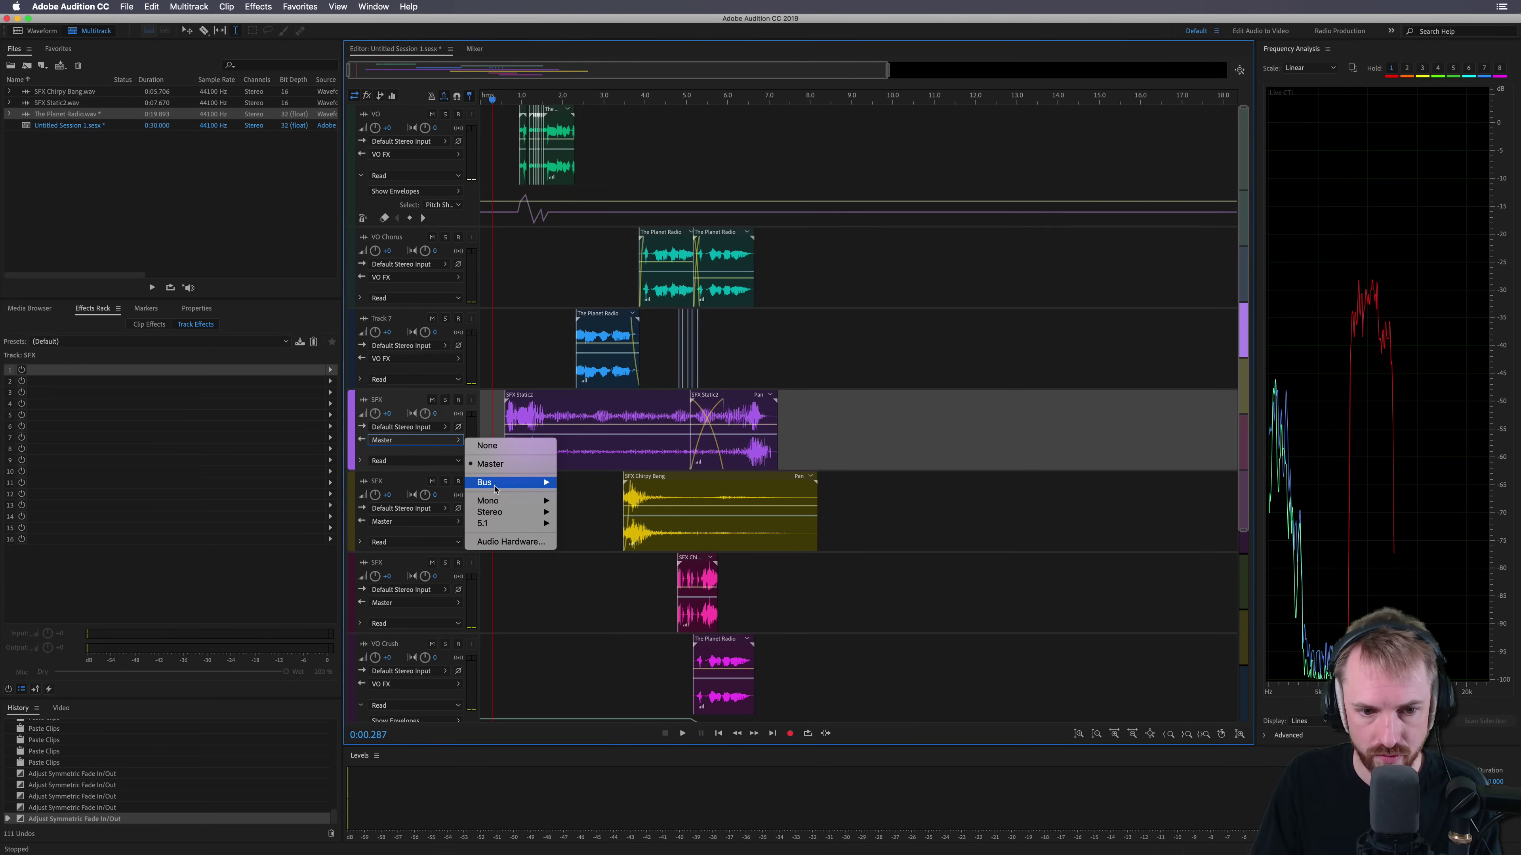
mouse_move(495, 489)
mouse_move(583, 501)
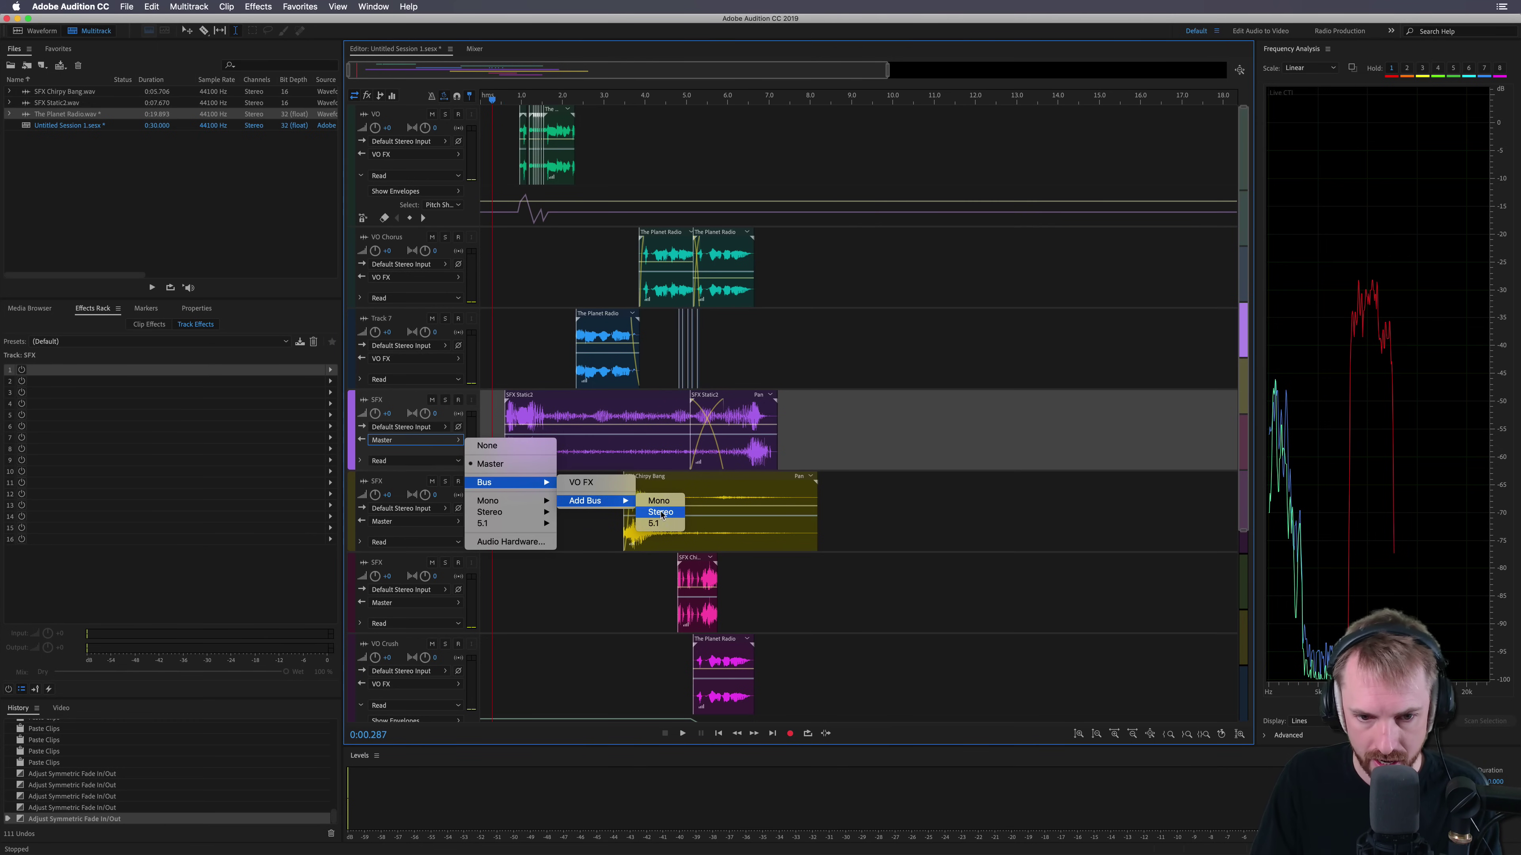
left_click(661, 512)
left_click(380, 481)
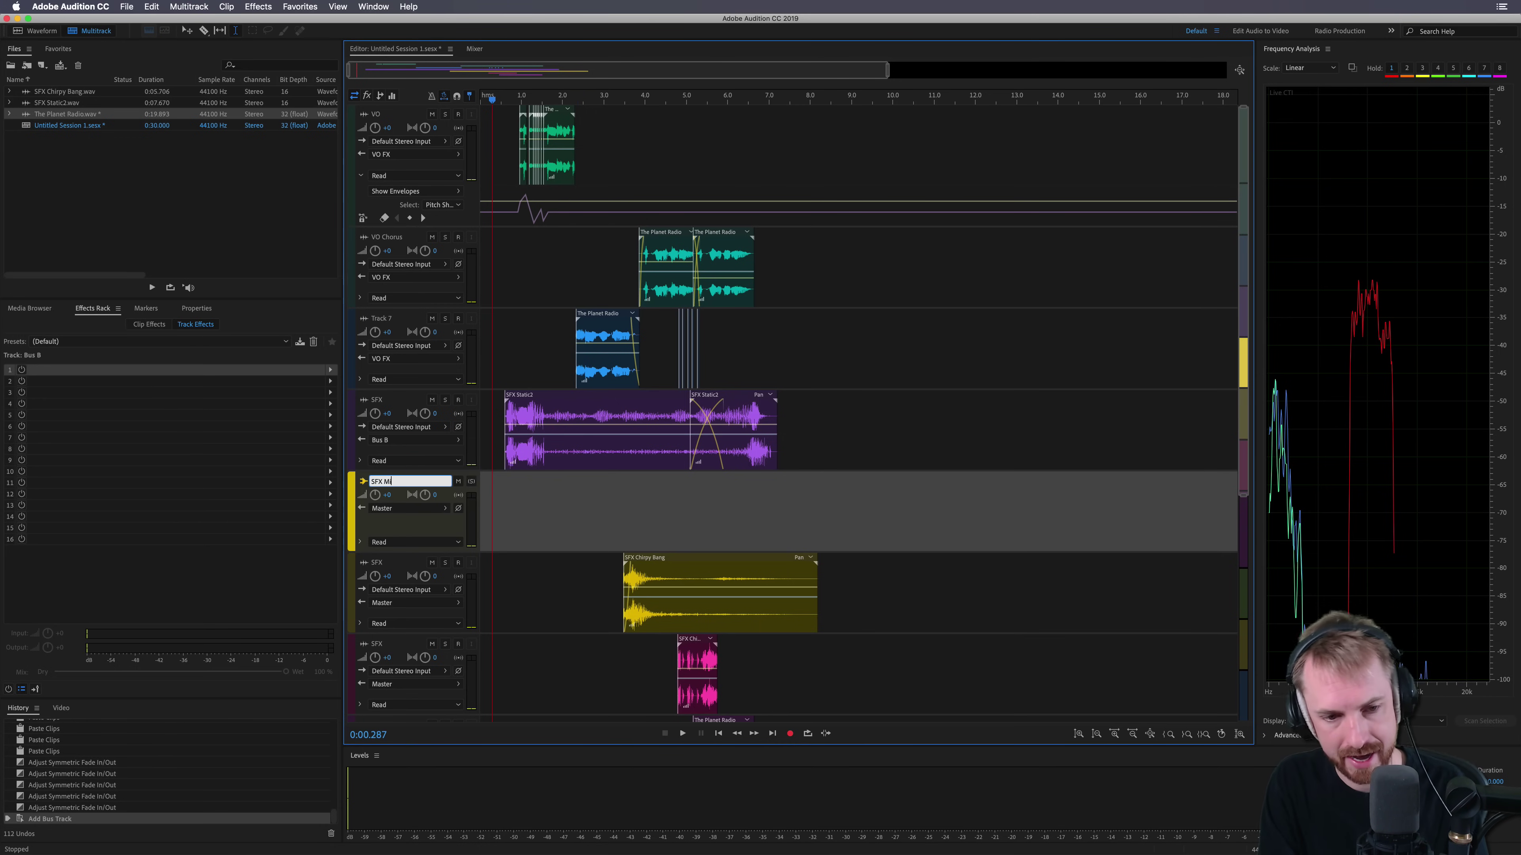
key("Return")
Step: Route the second and third SFX tracks' outputs to the SFX Mix bus
left_click(439, 602)
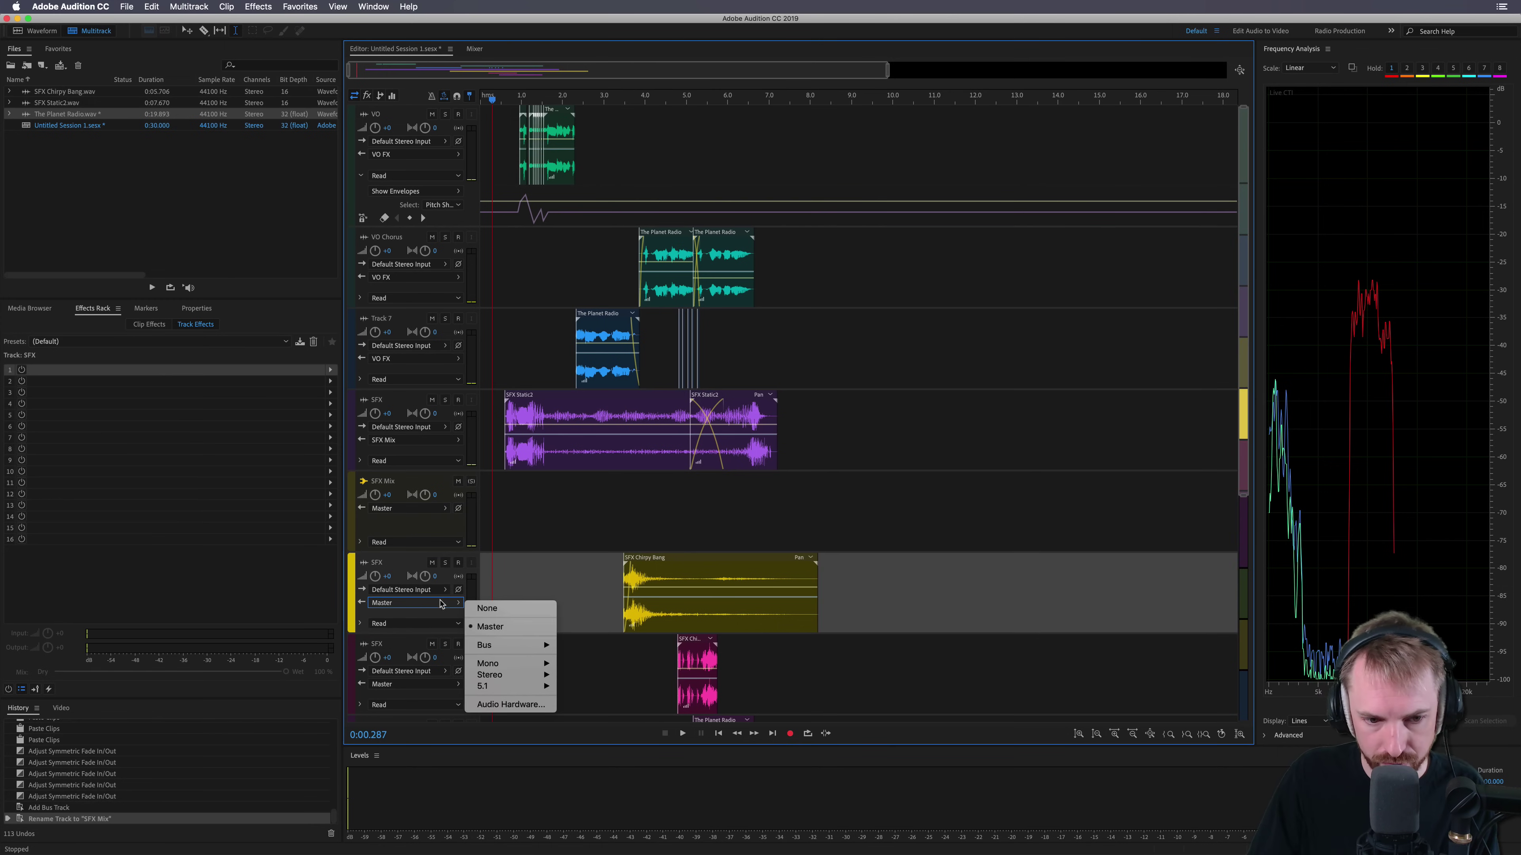
mouse_move(527, 645)
left_click(584, 645)
left_click(439, 684)
mouse_move(527, 727)
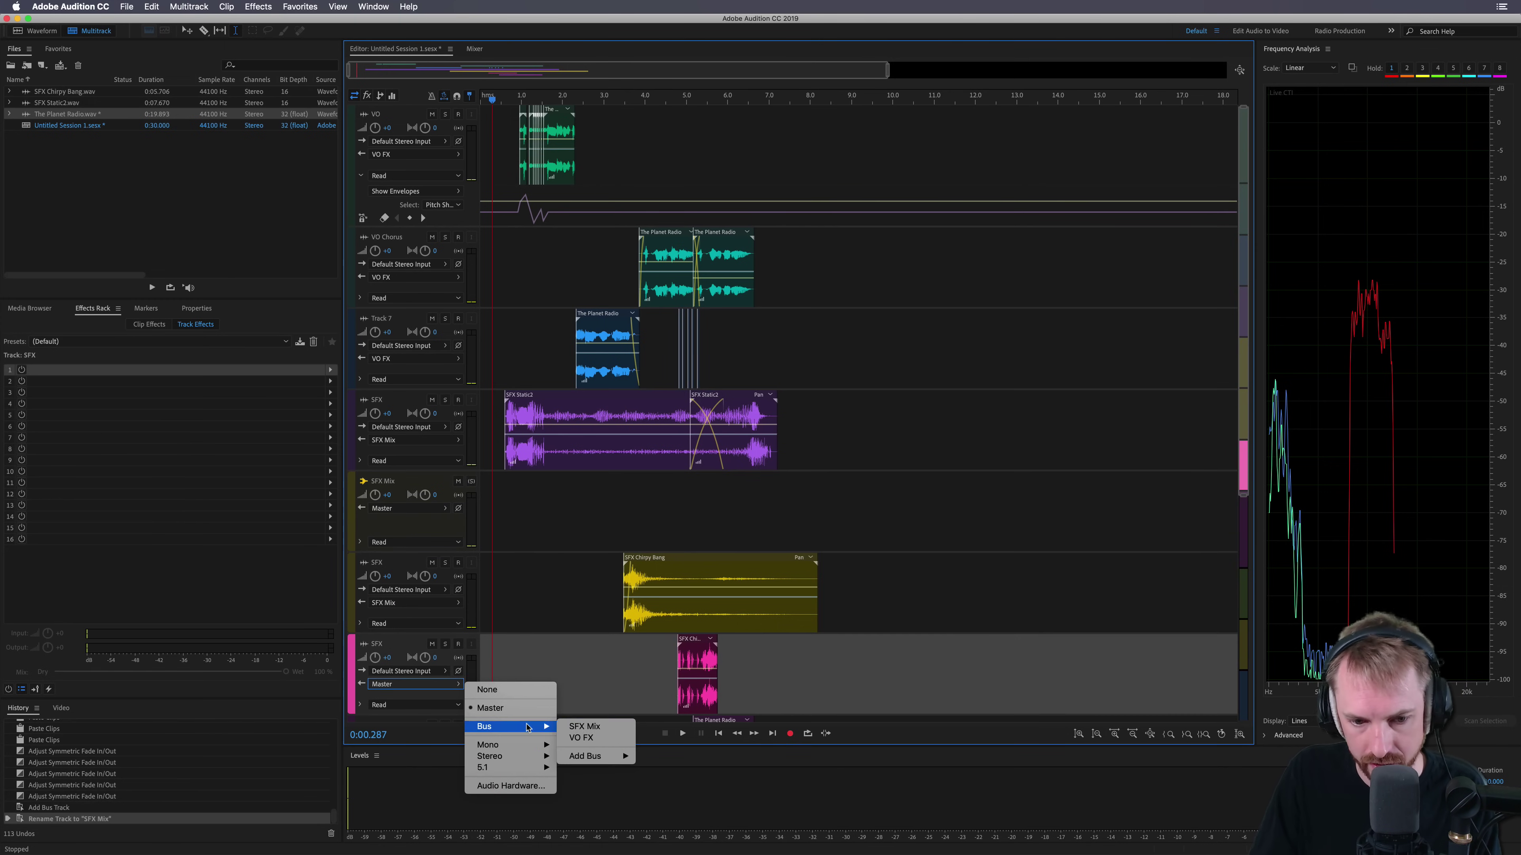
left_click(610, 726)
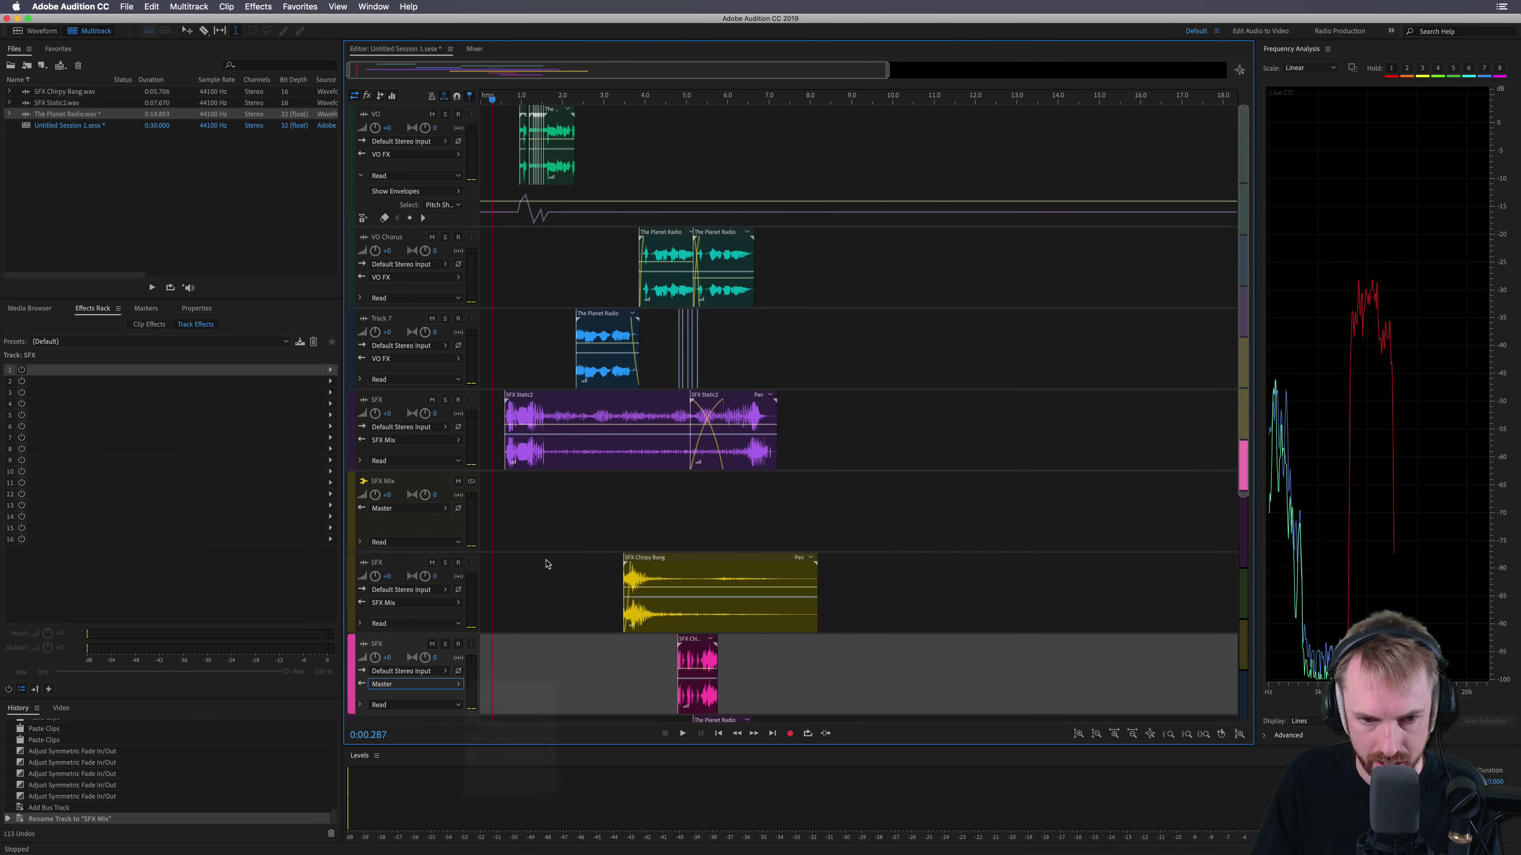
Step: Add Hard Limiter to the SFX Mix bus rack, audition it, and close its window
left_click(500, 502)
left_click(327, 373)
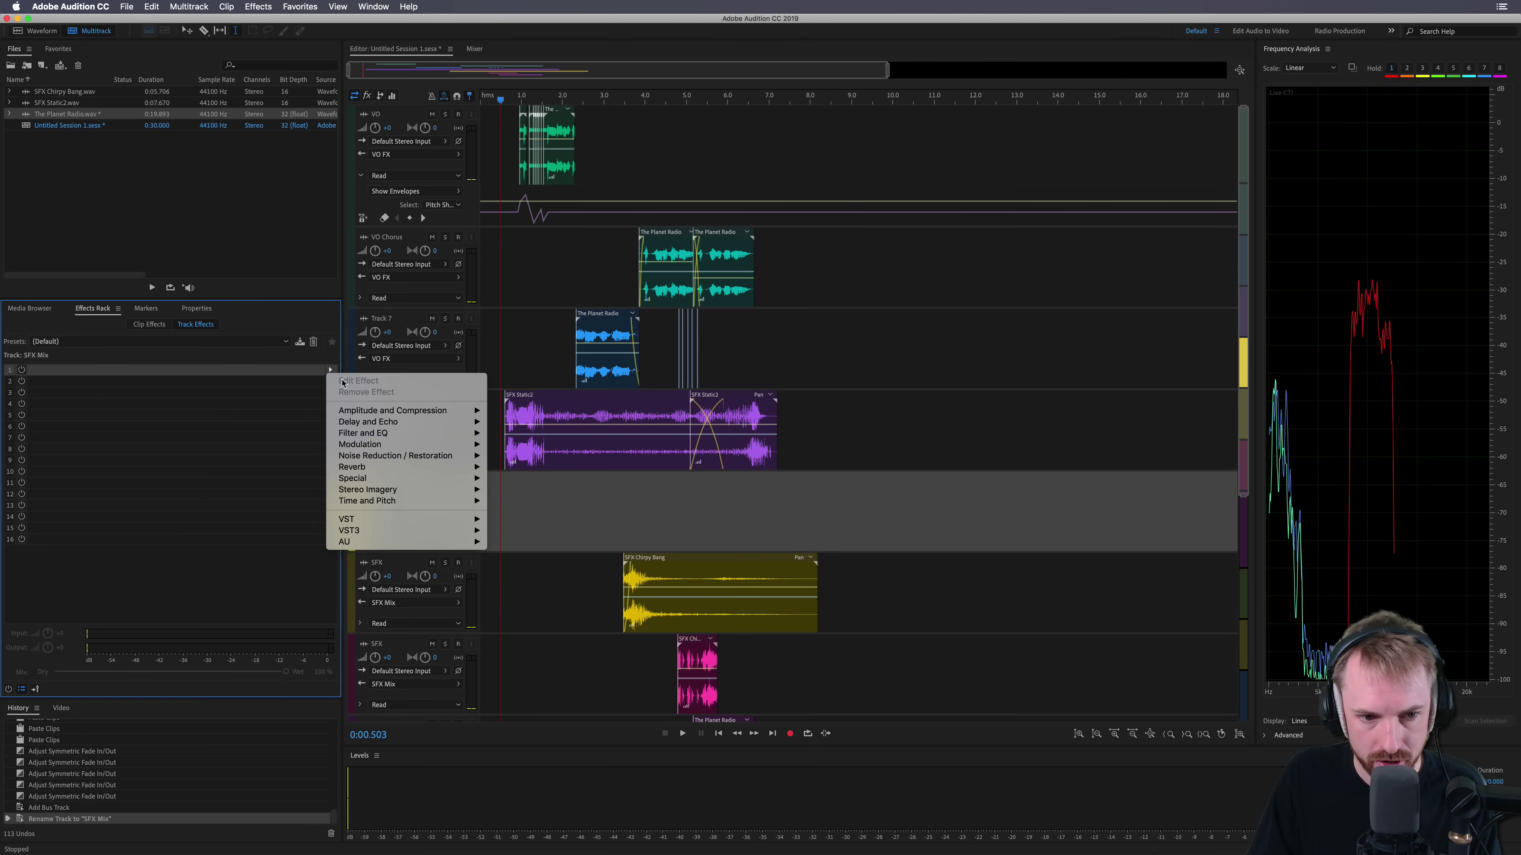
mouse_move(418, 410)
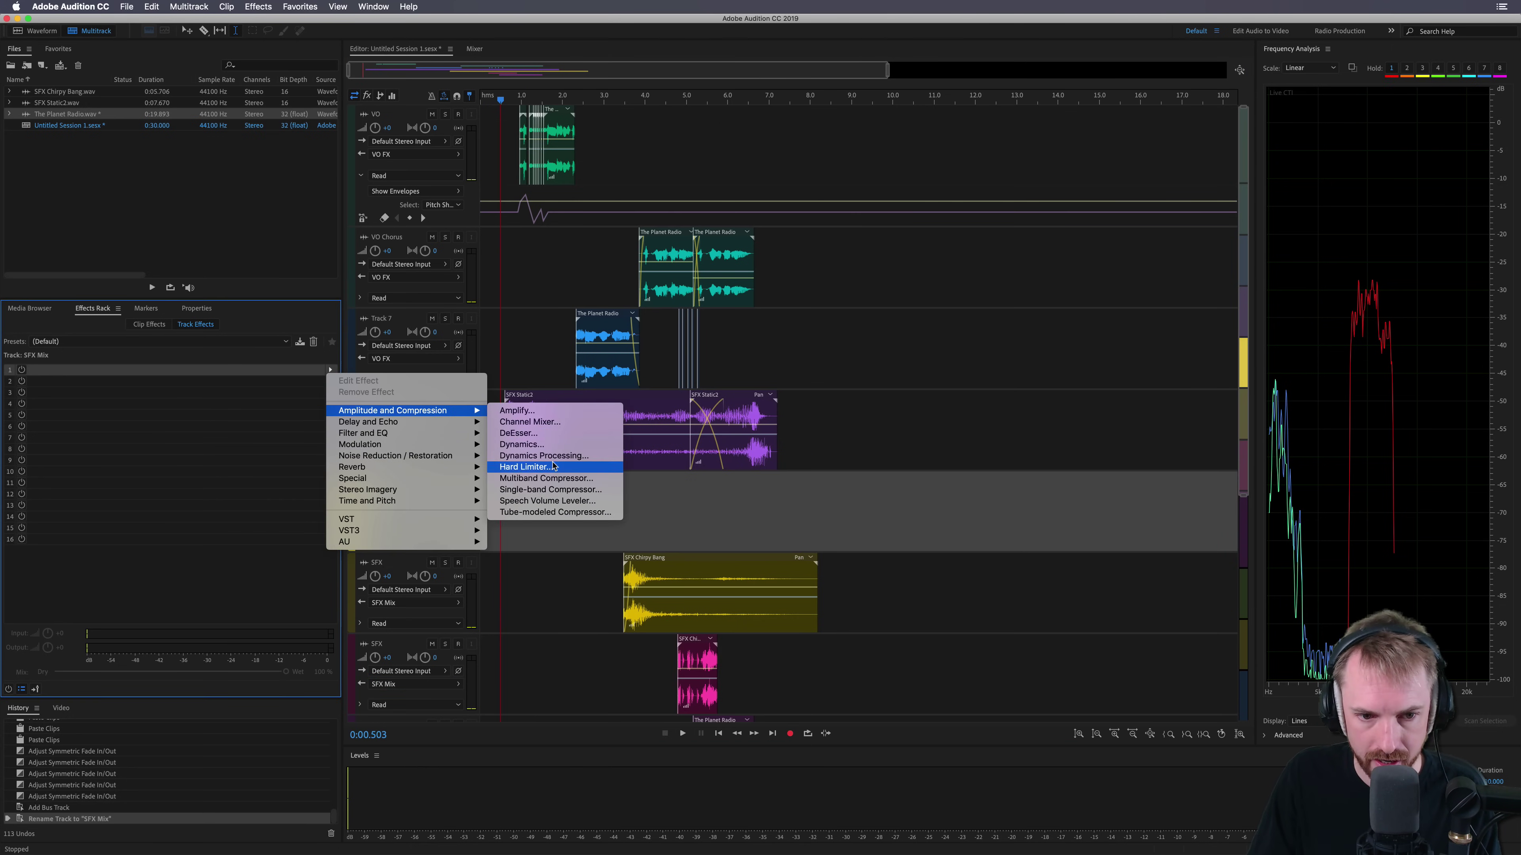
left_click(539, 467)
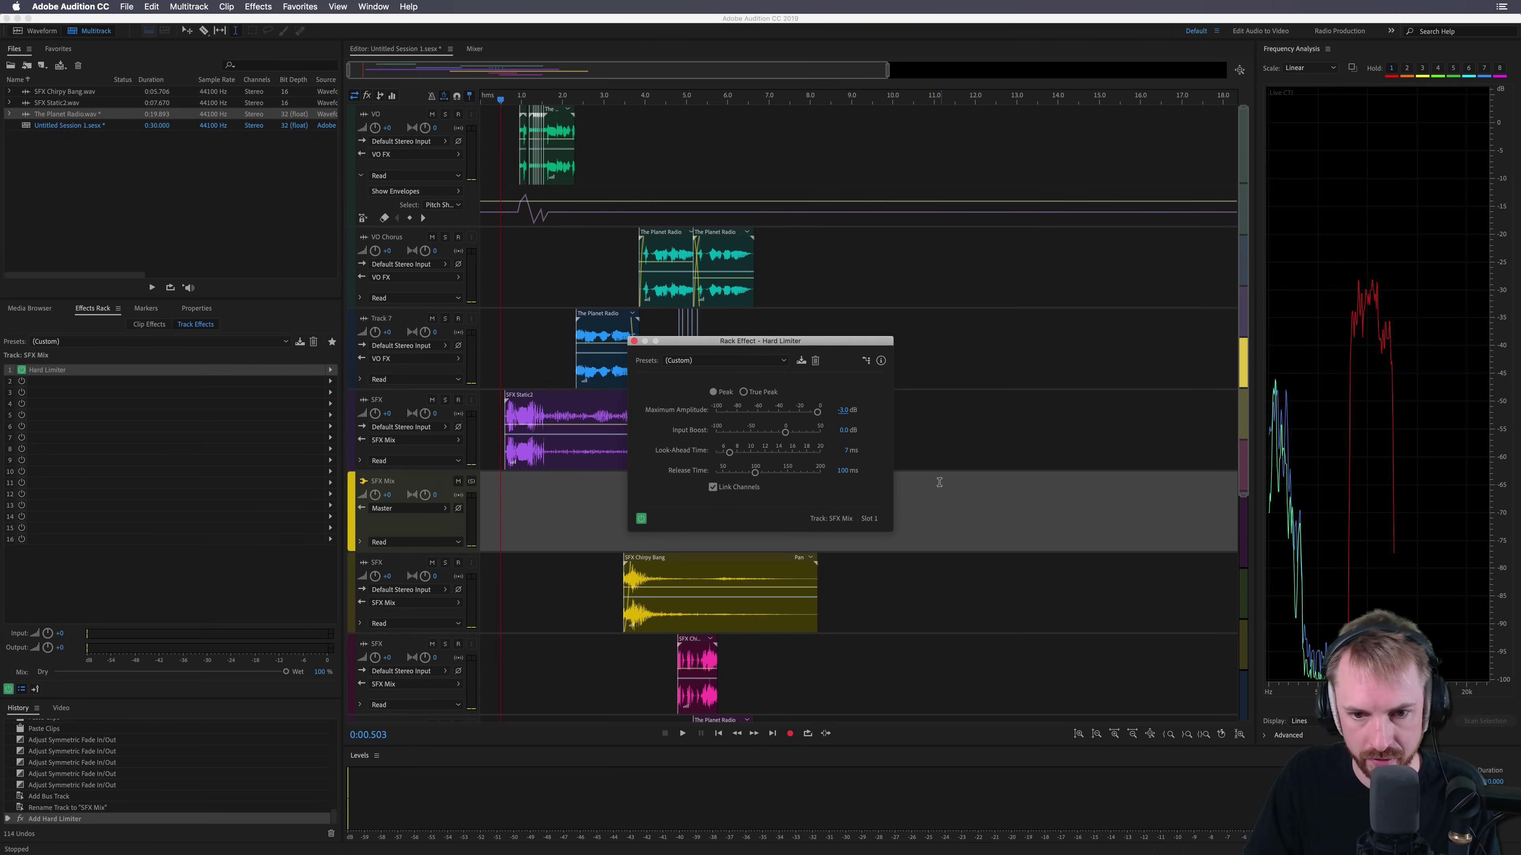
key("space")
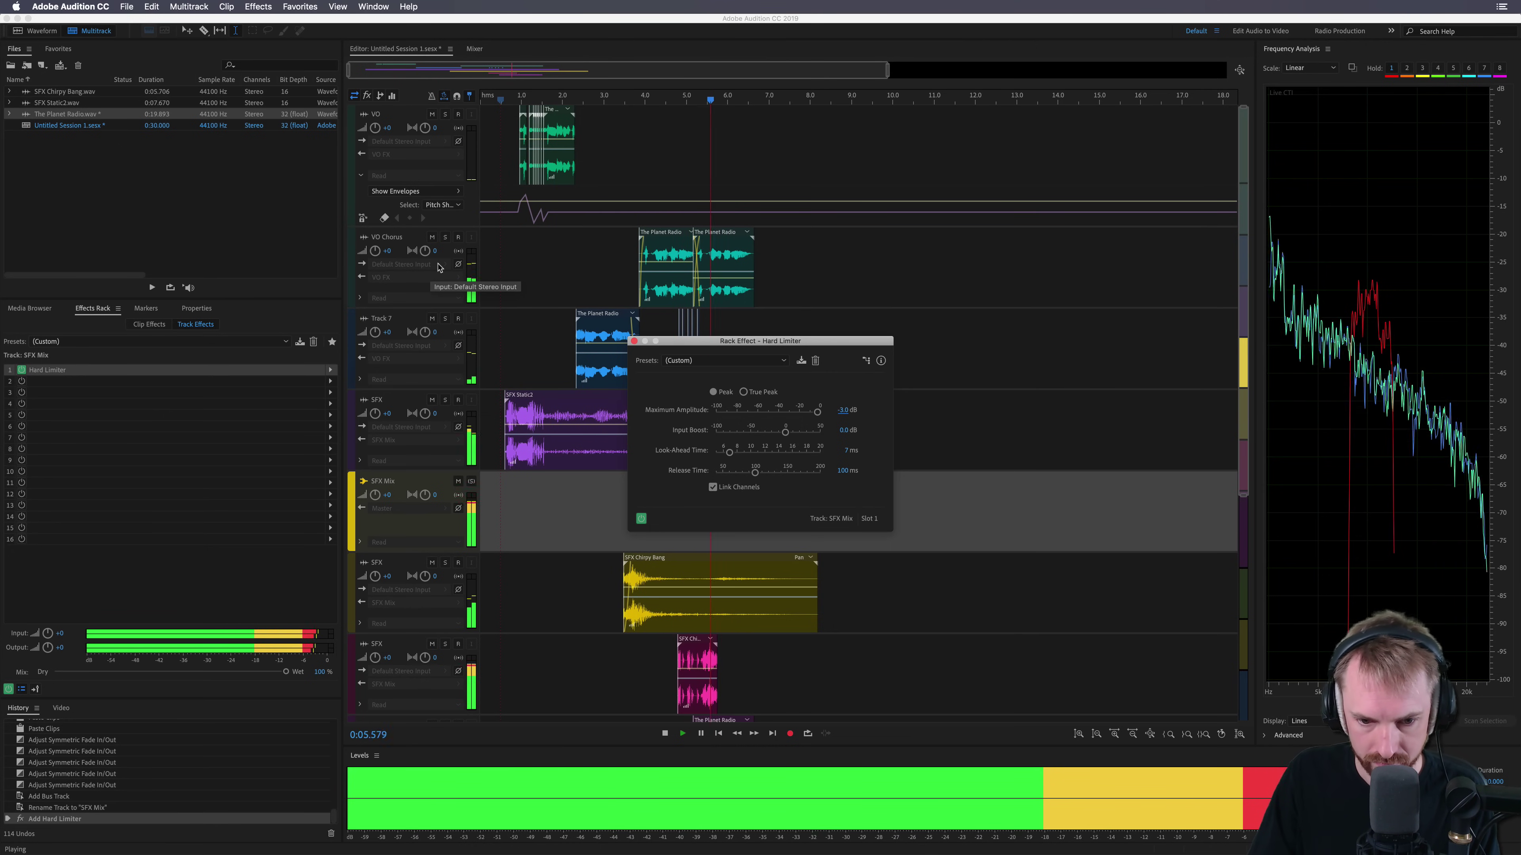
key("space")
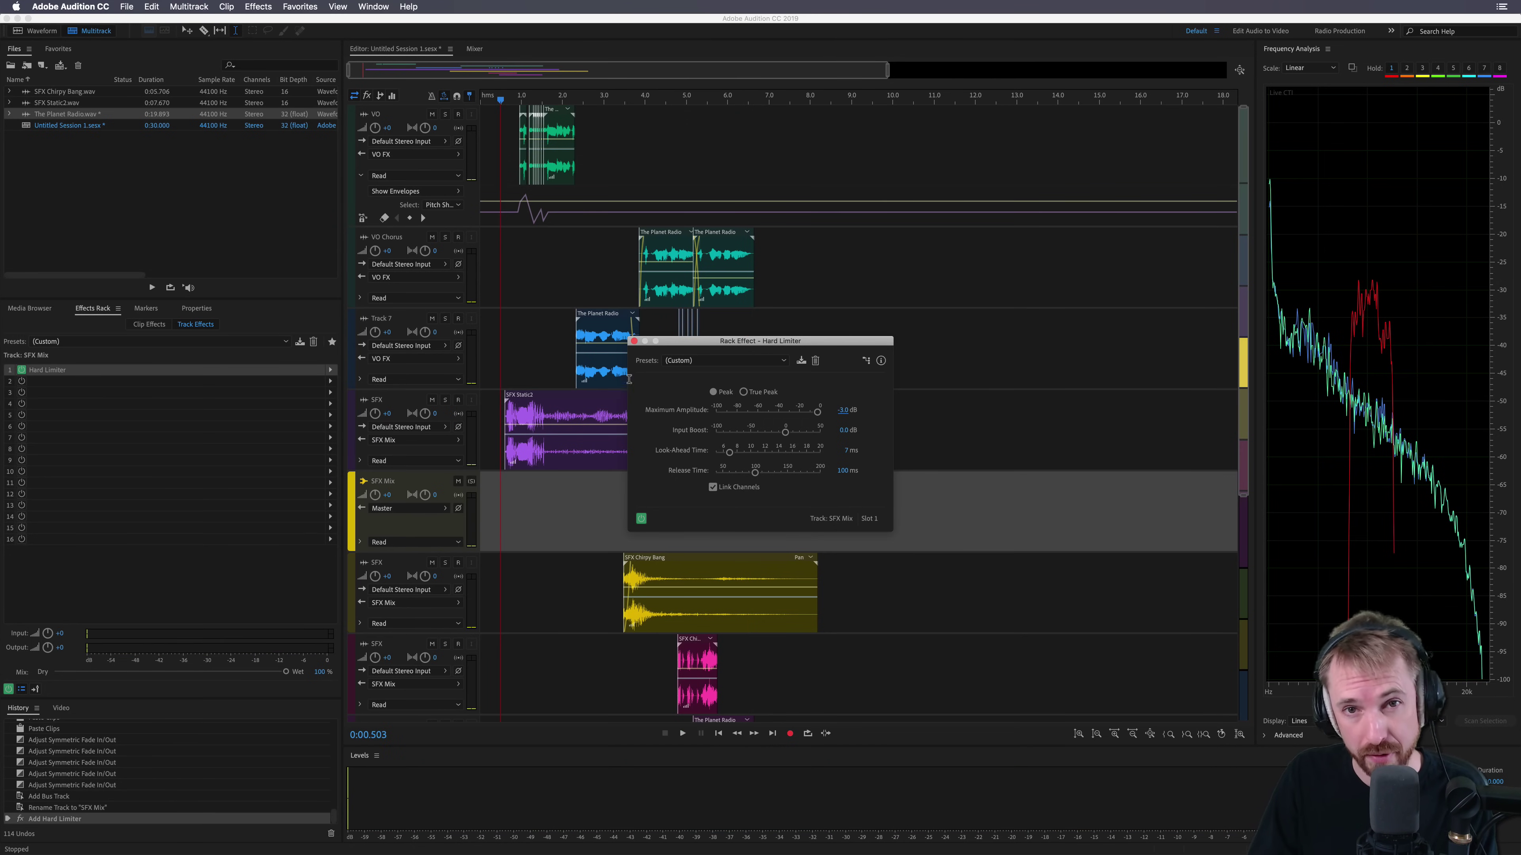
left_click(633, 341)
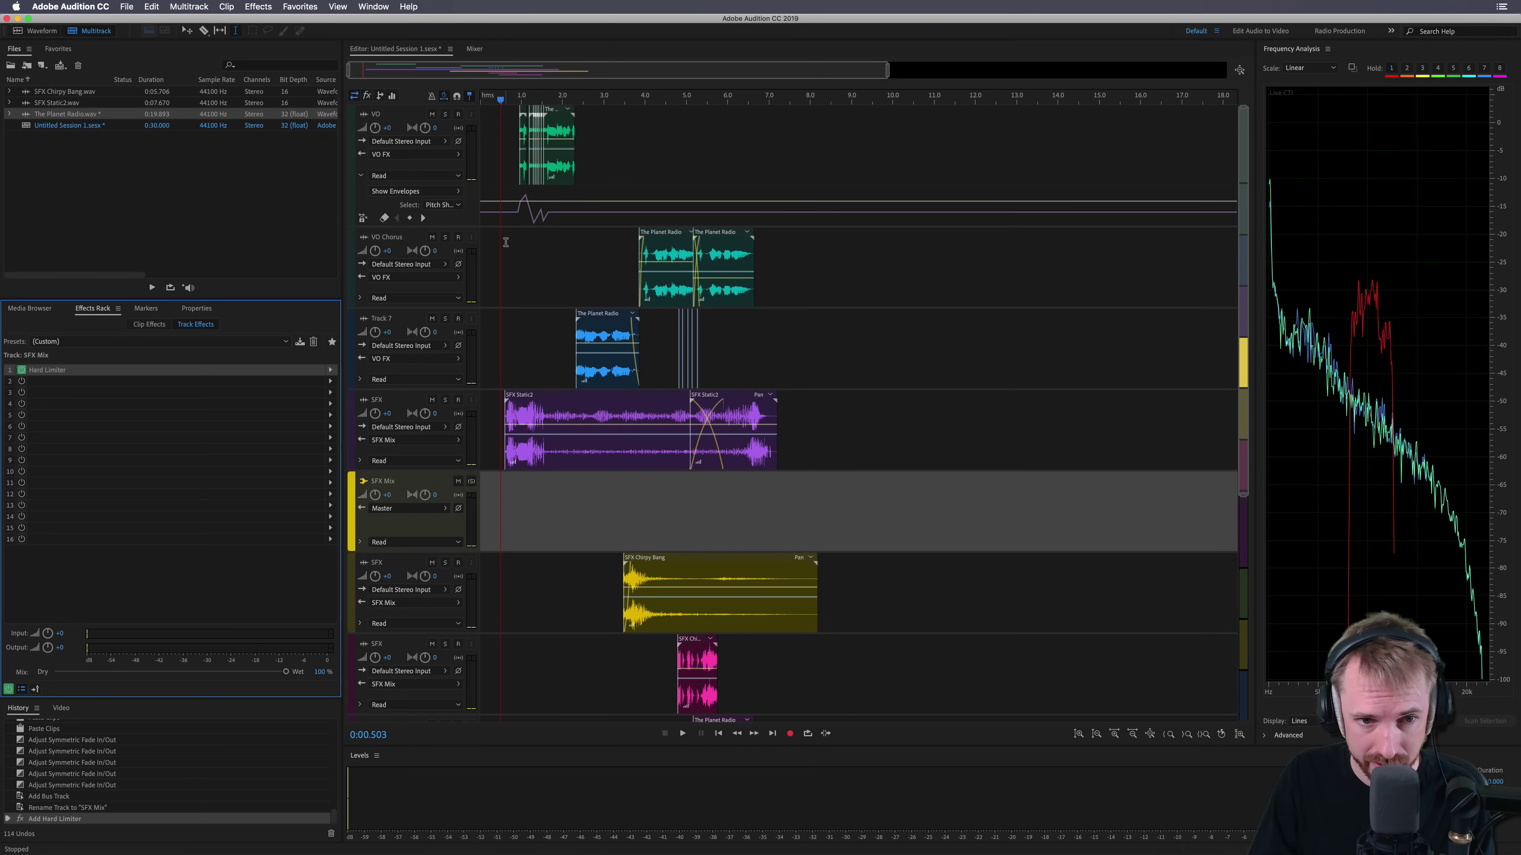
Step: Mix down the entire session to a new file and hide the spectral display
left_click(188, 6)
mouse_move(228, 57)
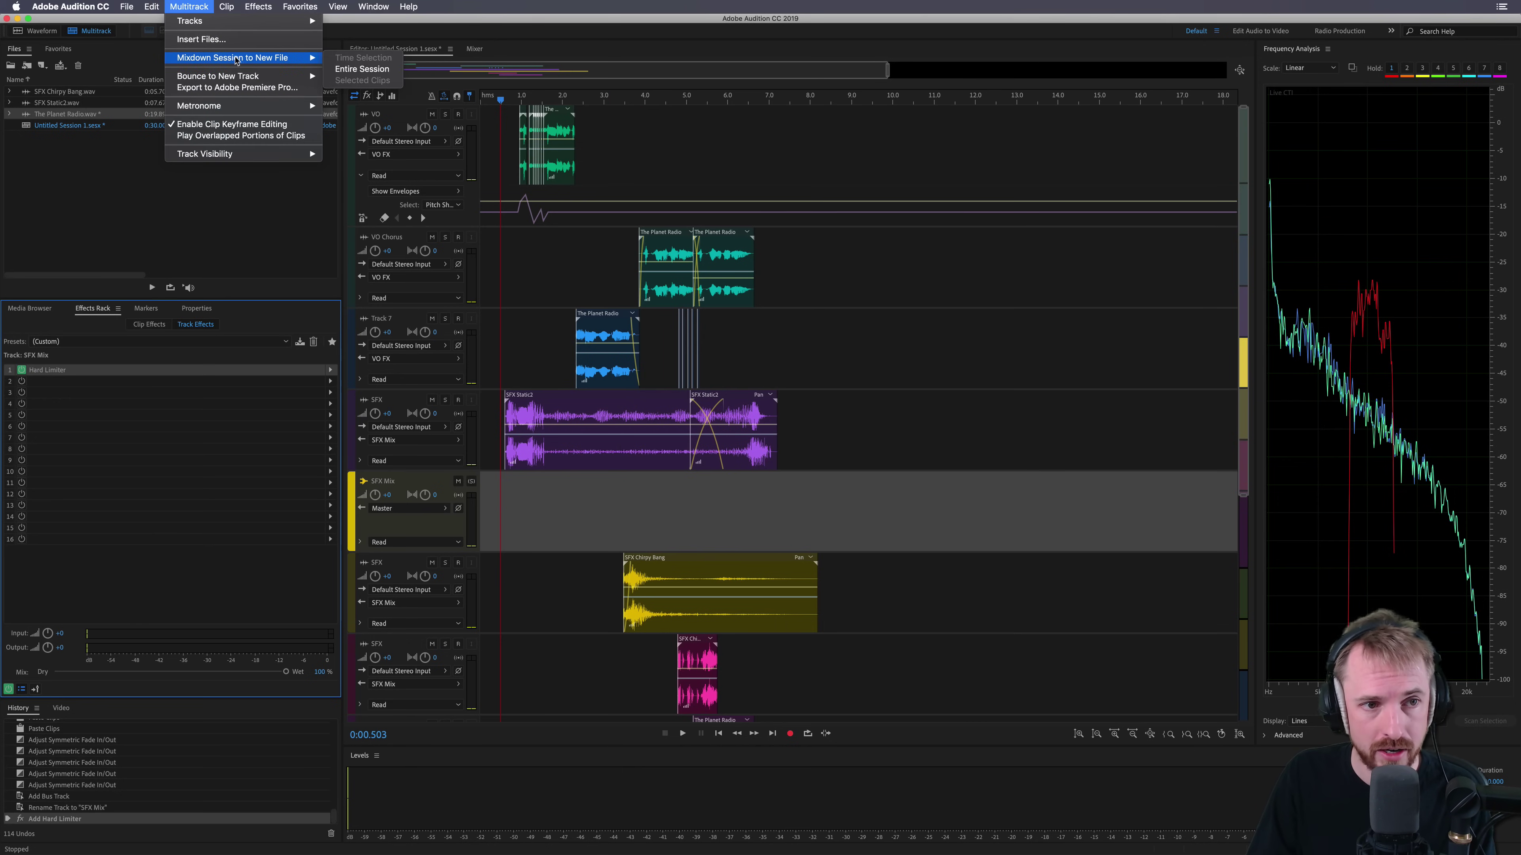
left_click(375, 70)
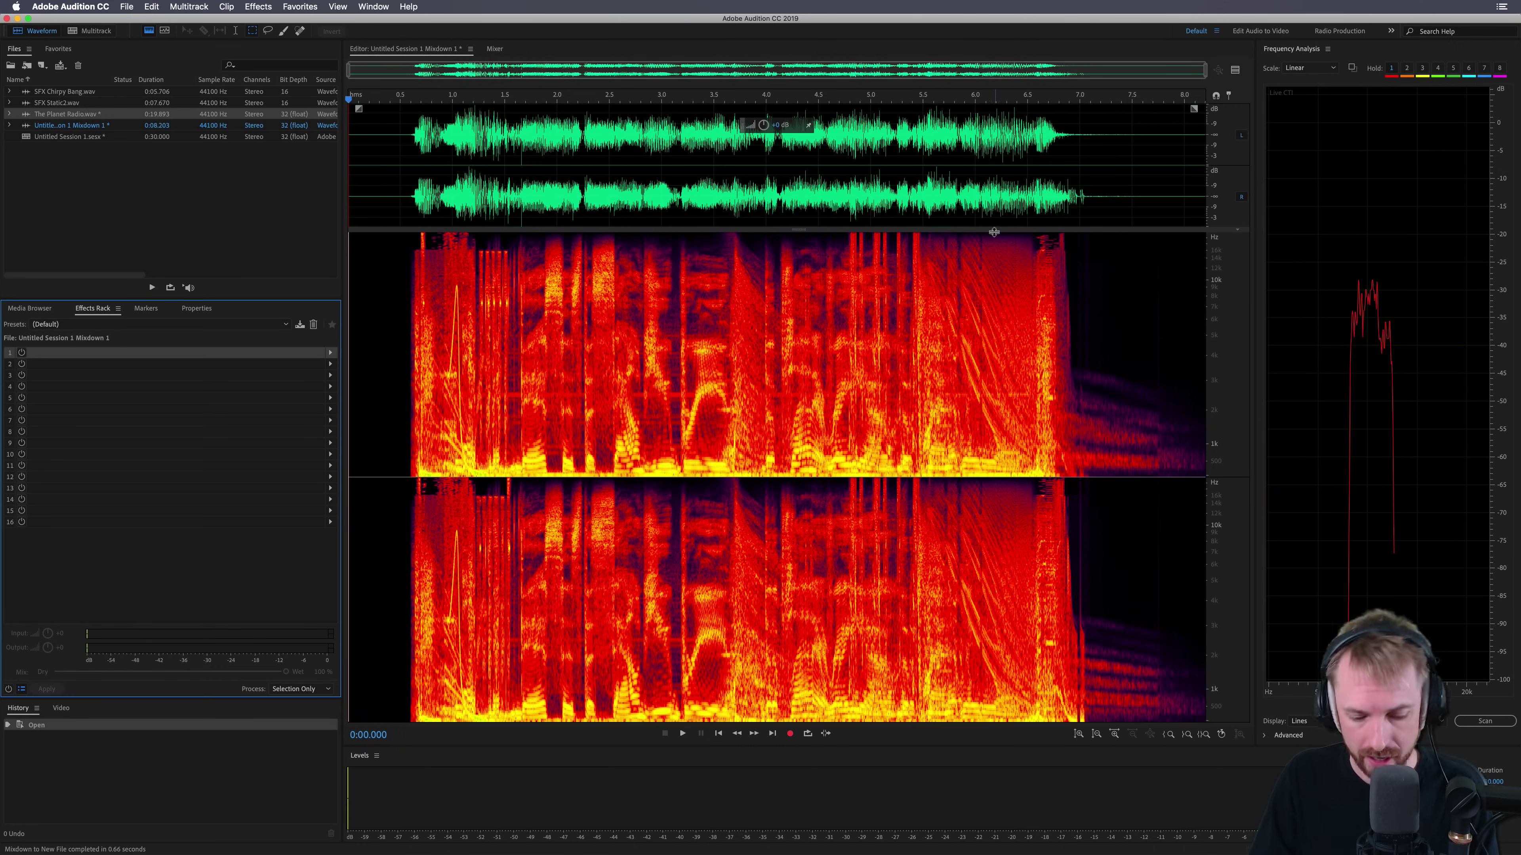
key("shift+d")
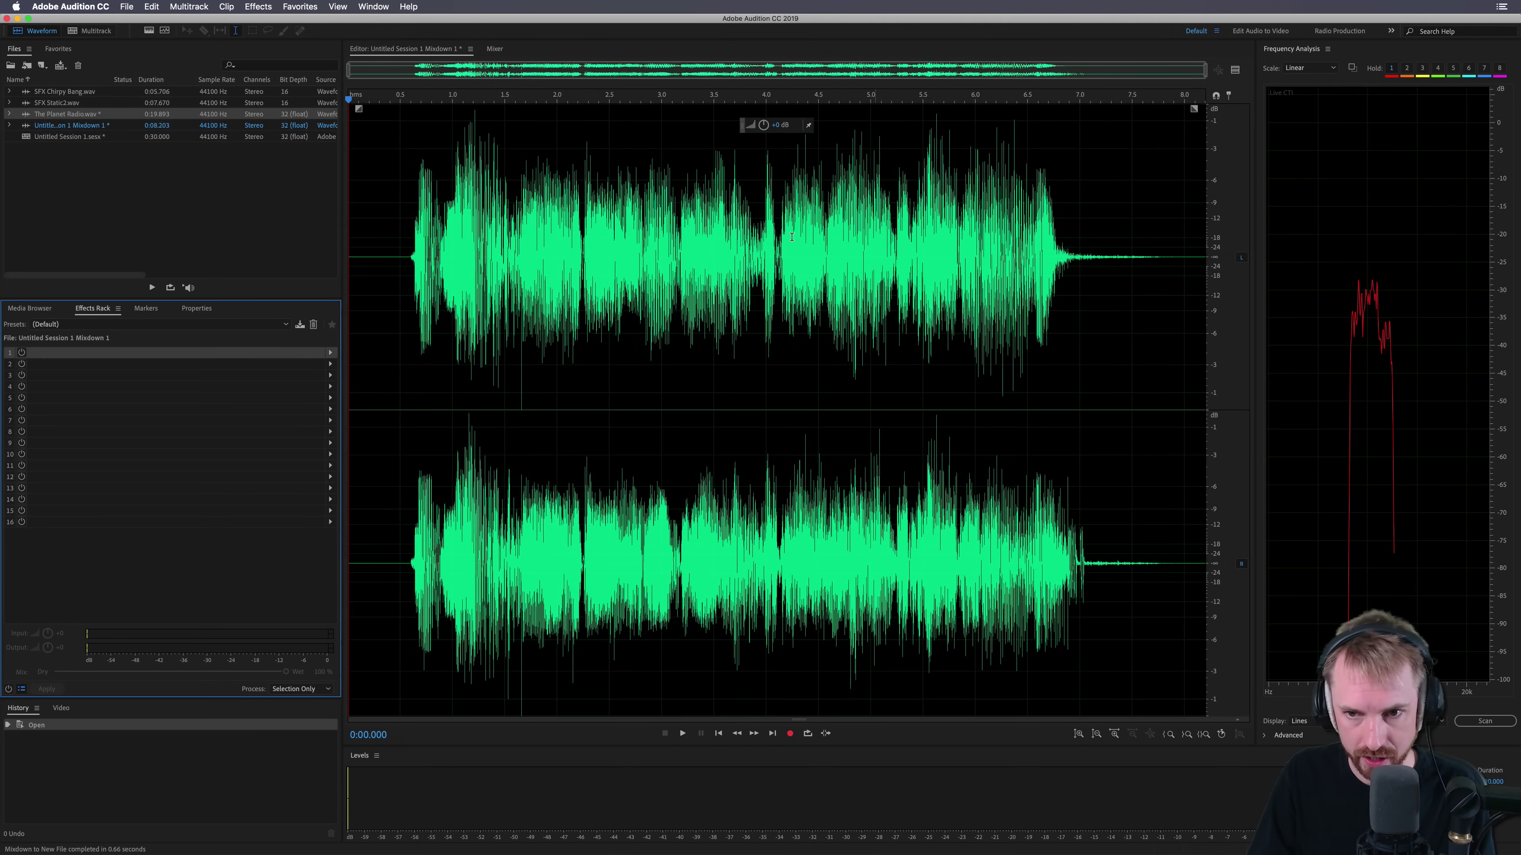
Step: Delete the mixdown's leading silence and fade out its ending
left_click_drag(410, 243, 349, 243)
key("Delete")
key("super+a")
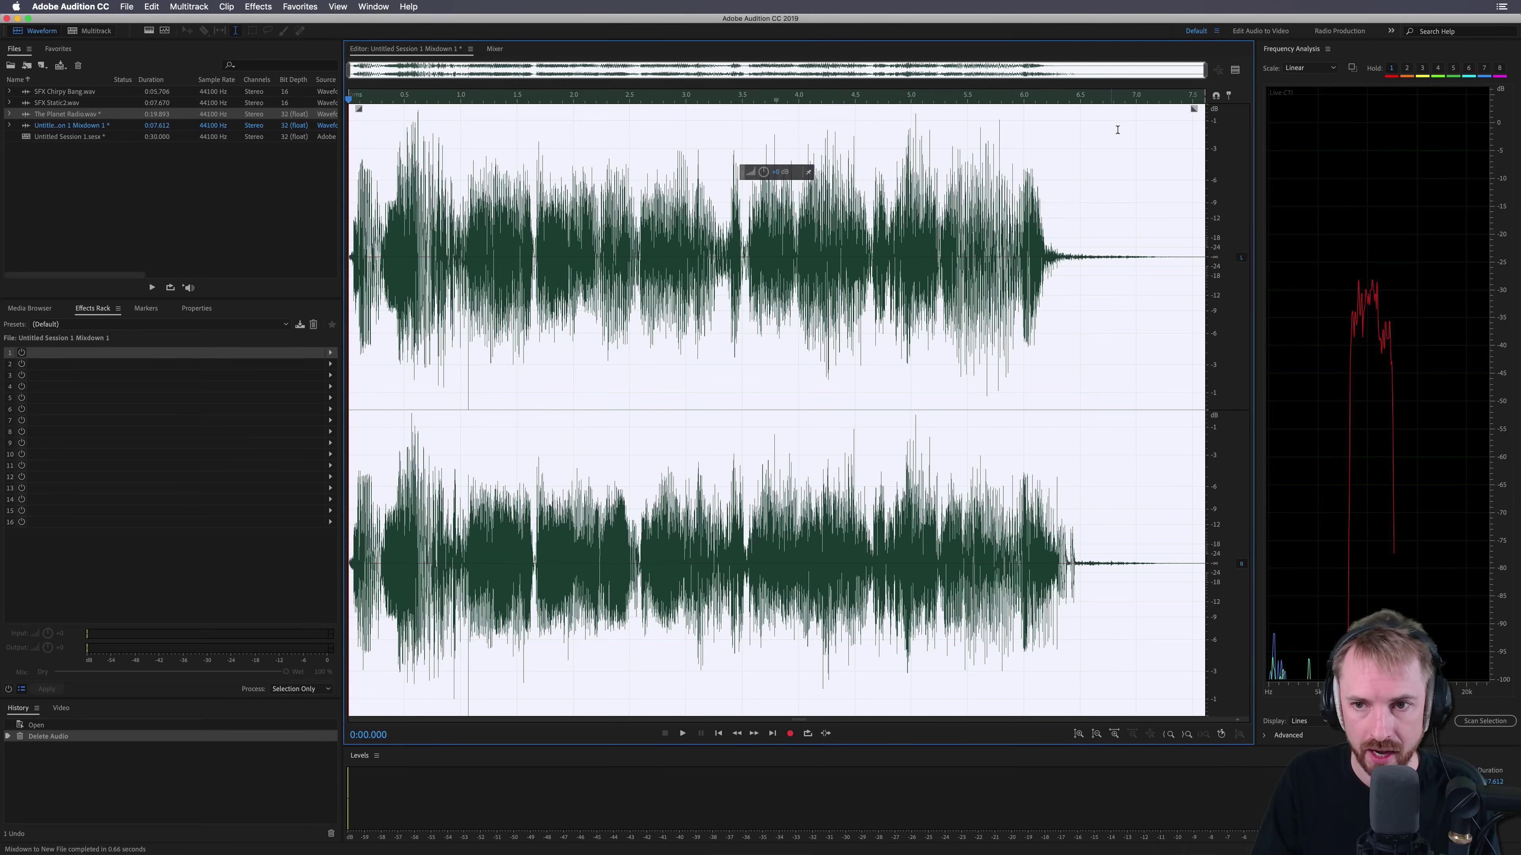
left_click_drag(1193, 109, 1100, 119)
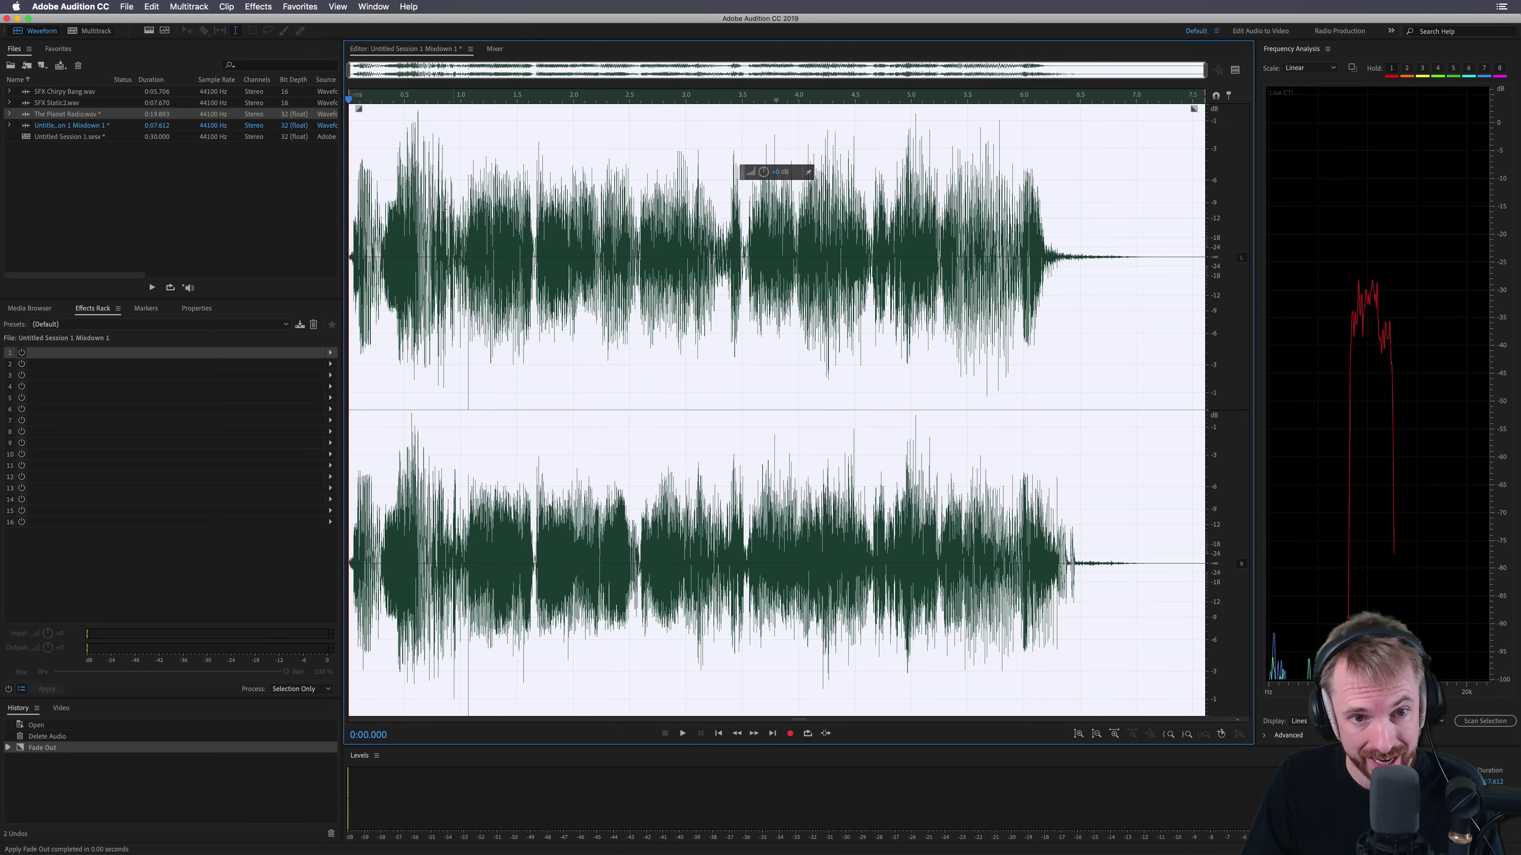
Step: Load the IMPusher plug-in by mistake from the Effects menu and close it
left_click(257, 7)
mouse_move(282, 222)
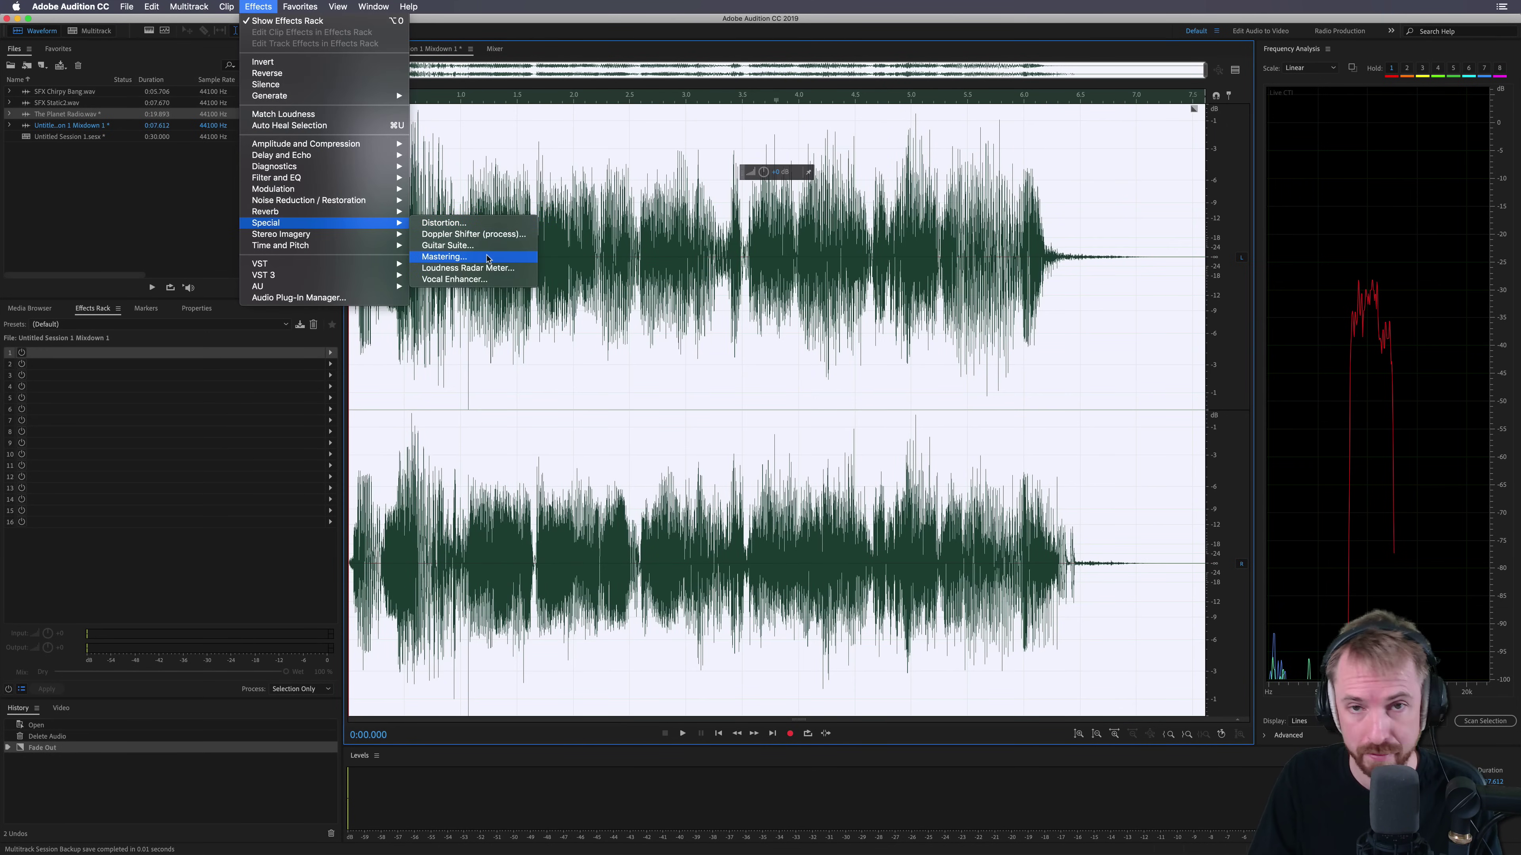
mouse_move(336, 286)
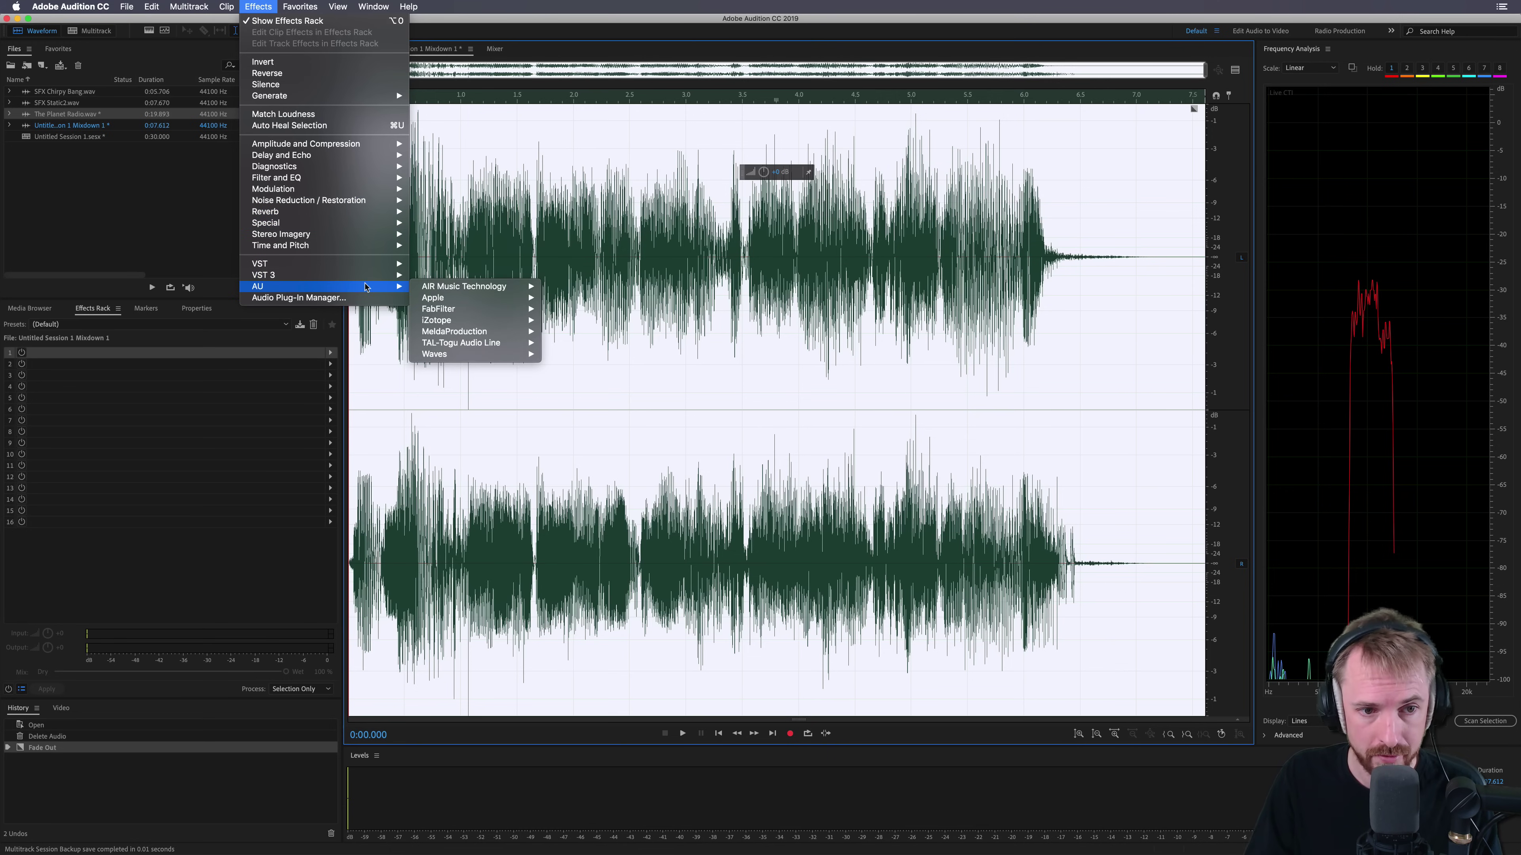
mouse_move(478, 354)
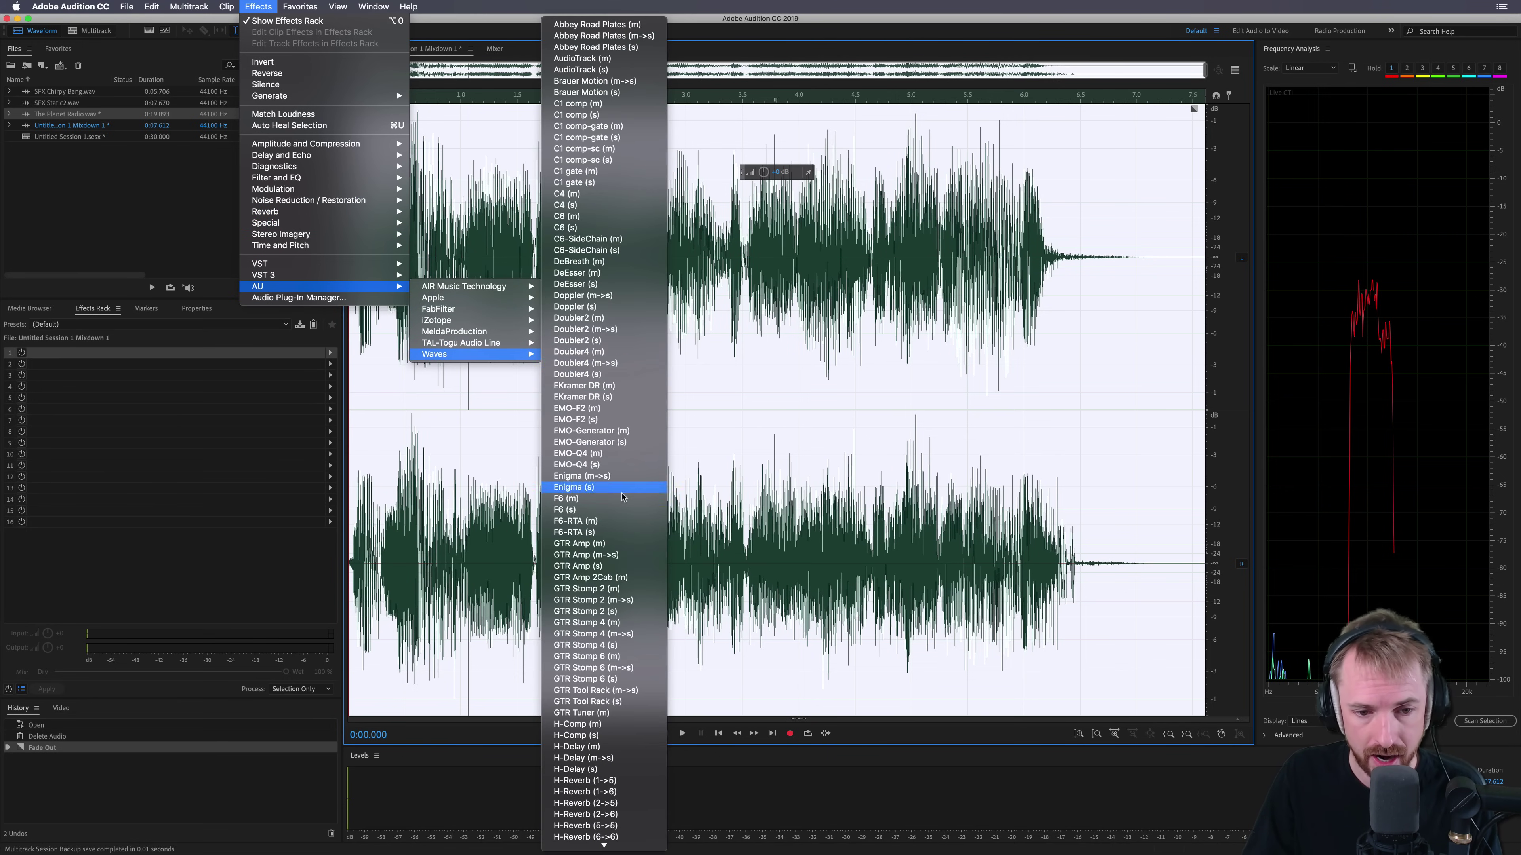
scroll(618, 533, "down", 10)
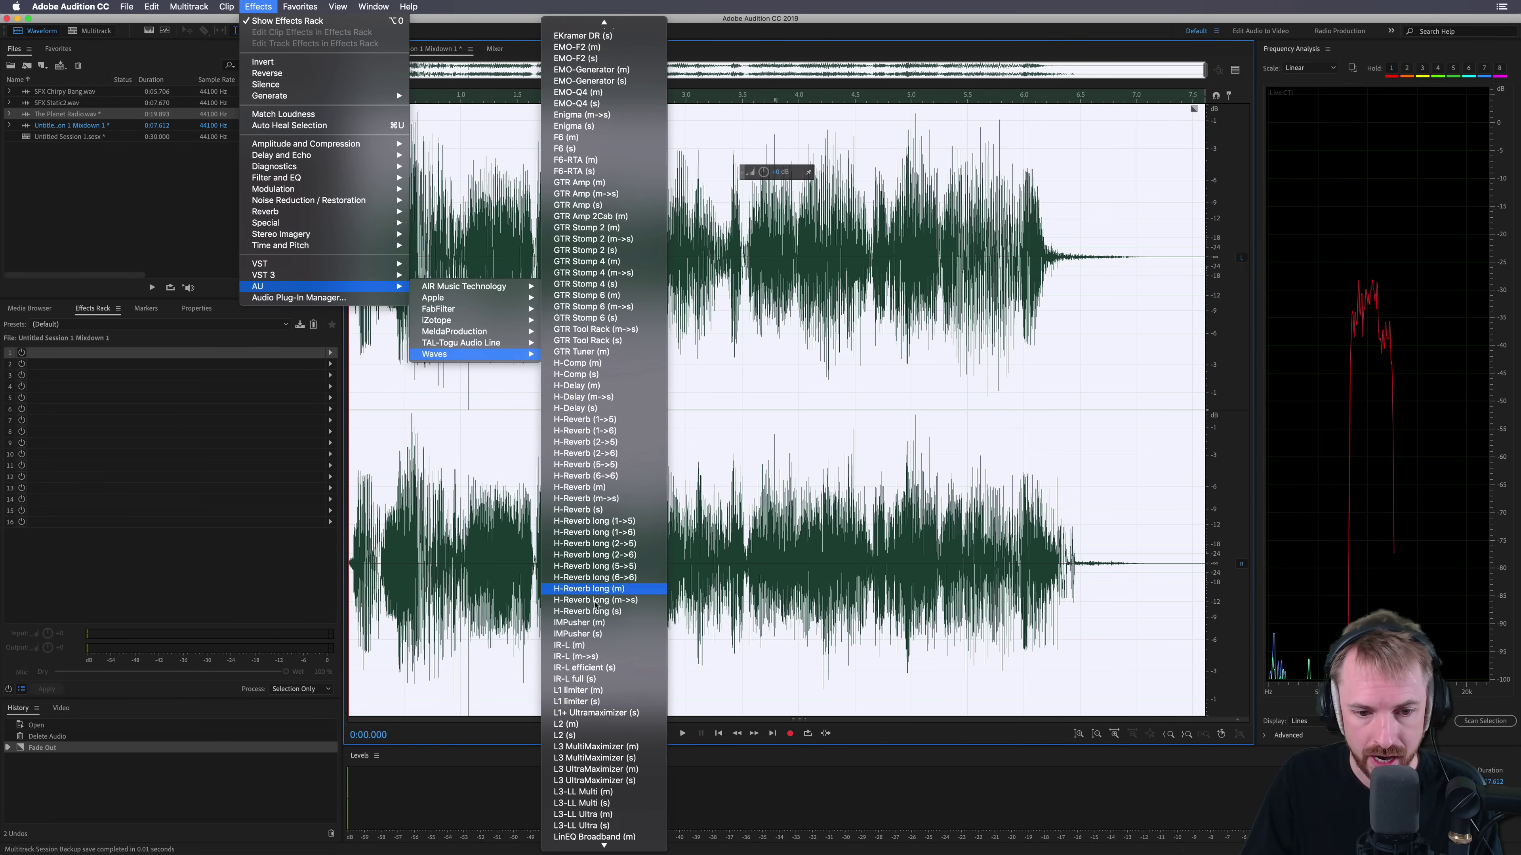
left_click(599, 633)
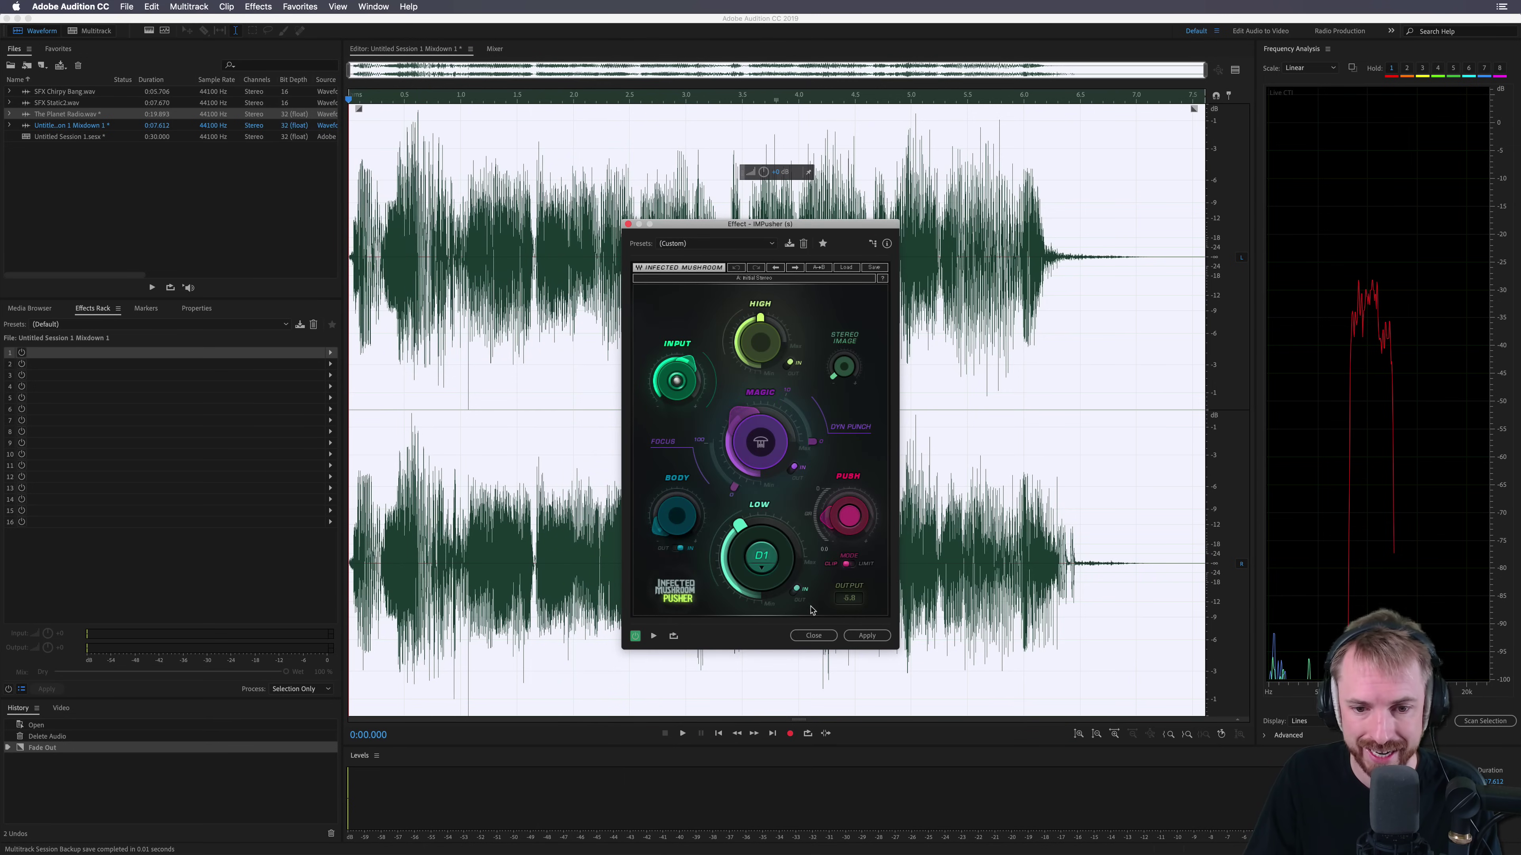
left_click(813, 635)
Step: Load iZotope Ozone 8 from Effects > AU > iZotope onto the mixdown
left_click(258, 6)
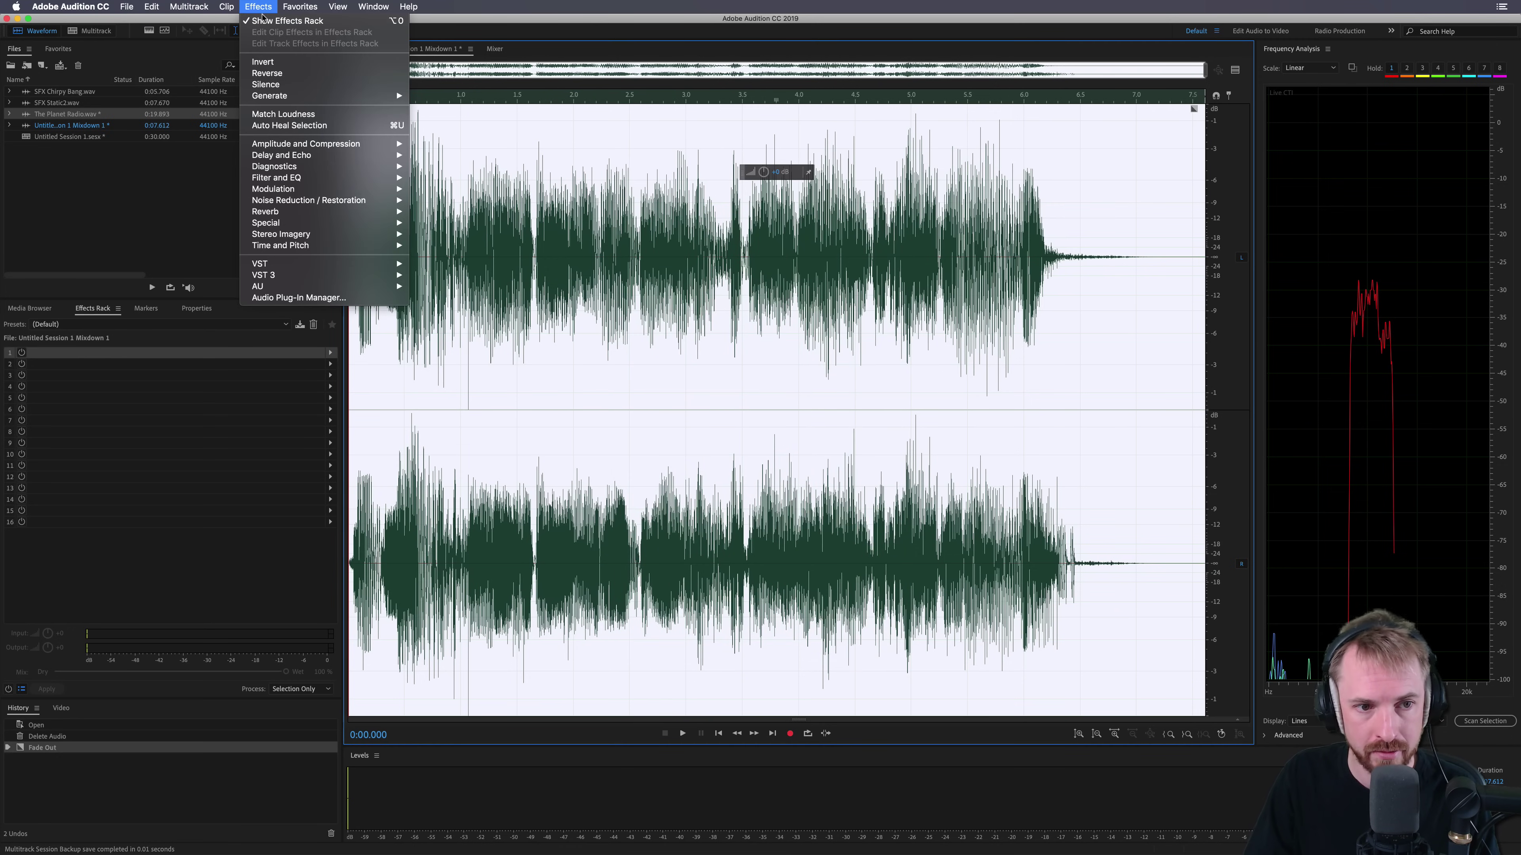
mouse_move(339, 288)
mouse_move(461, 320)
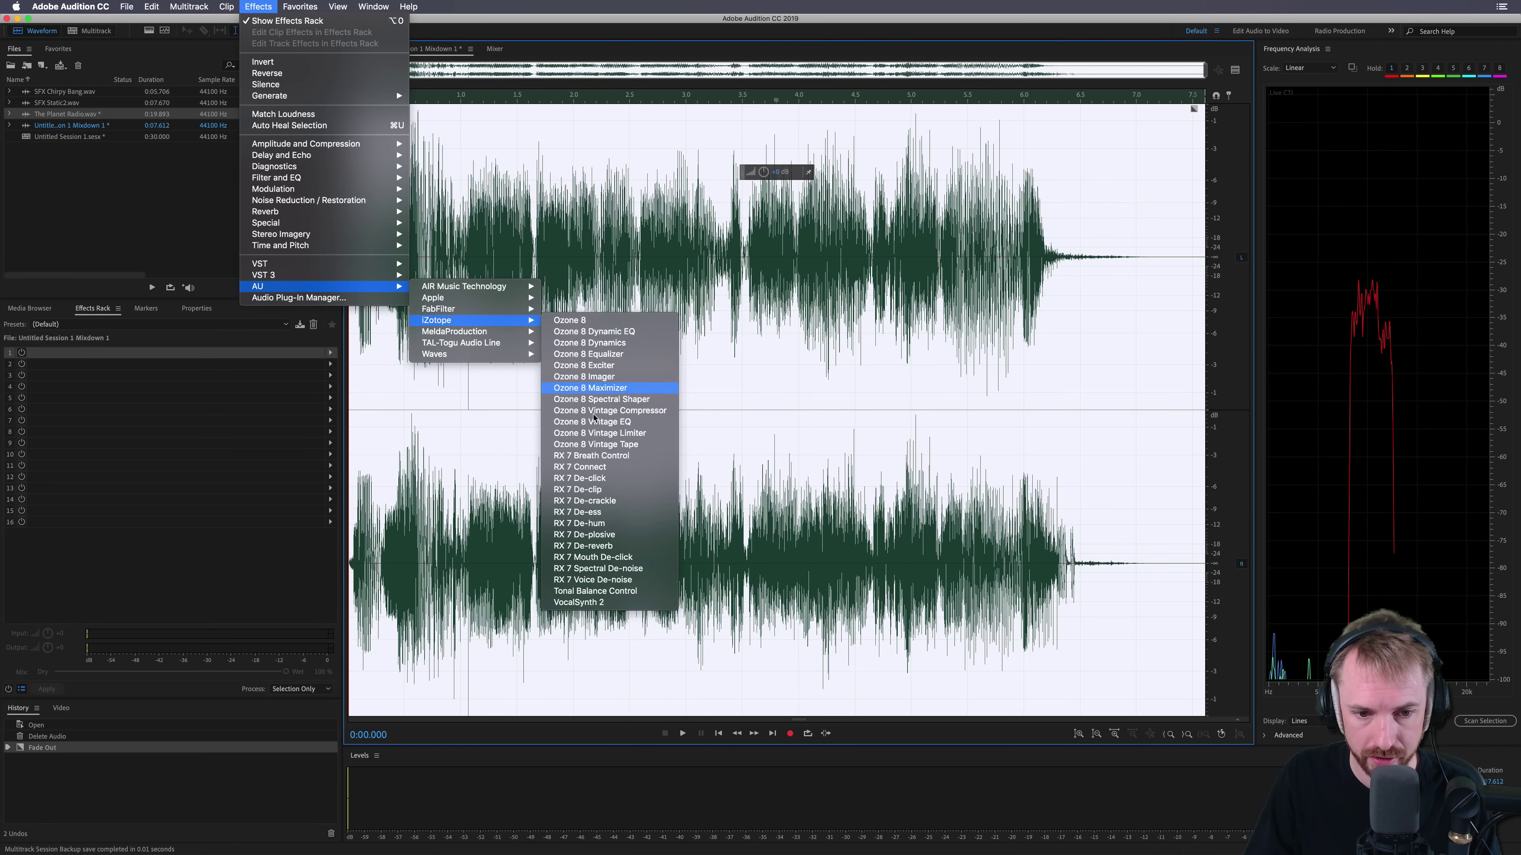
left_click(594, 324)
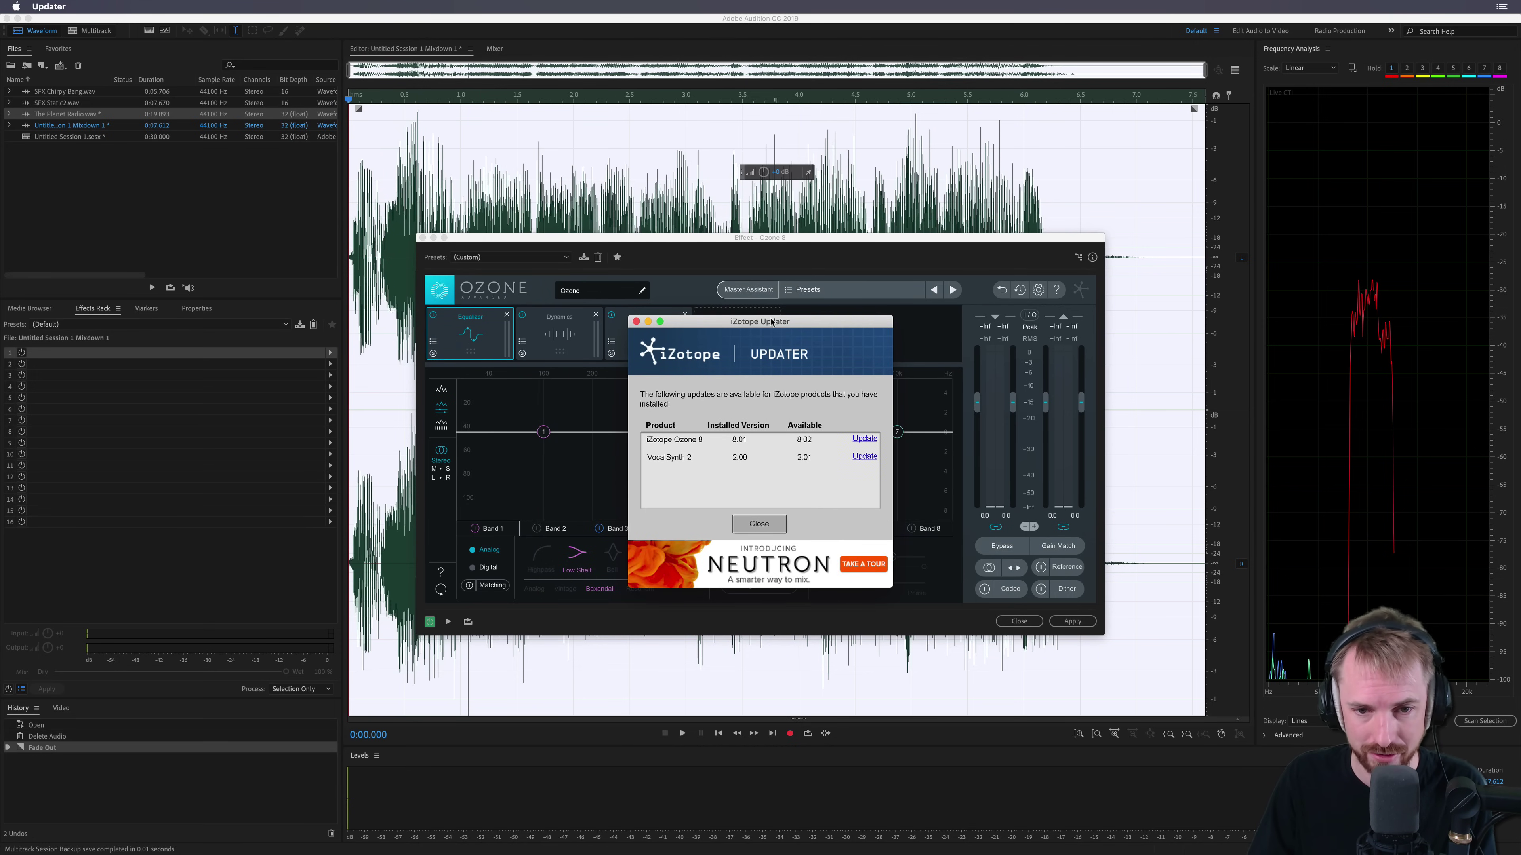
Step: Dismiss the update notice, start Master Assistant with loop playback, selection ending near 6.1 seconds
key("Return")
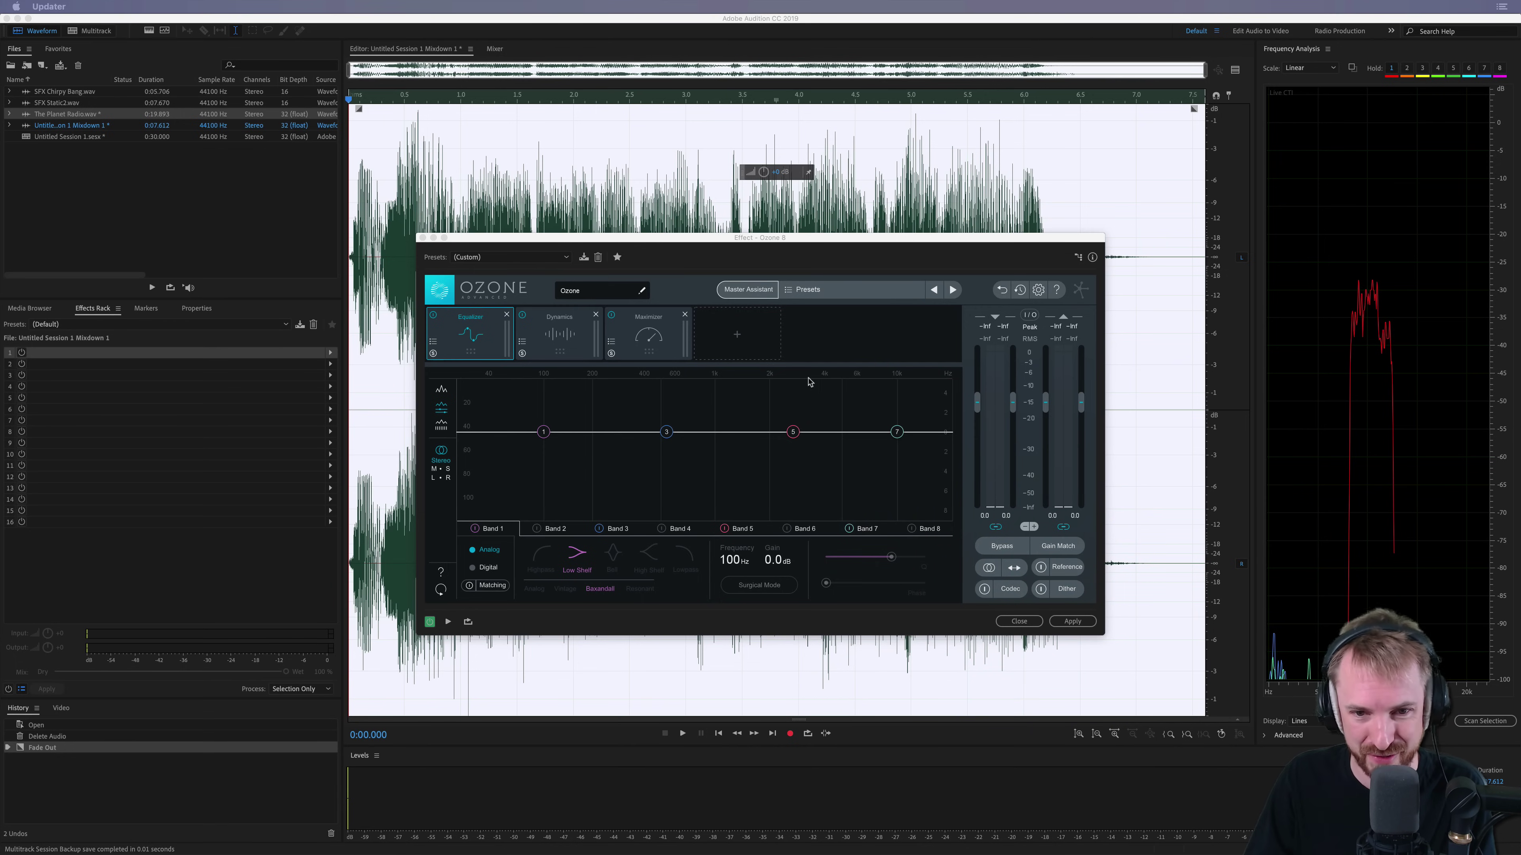
left_click(749, 291)
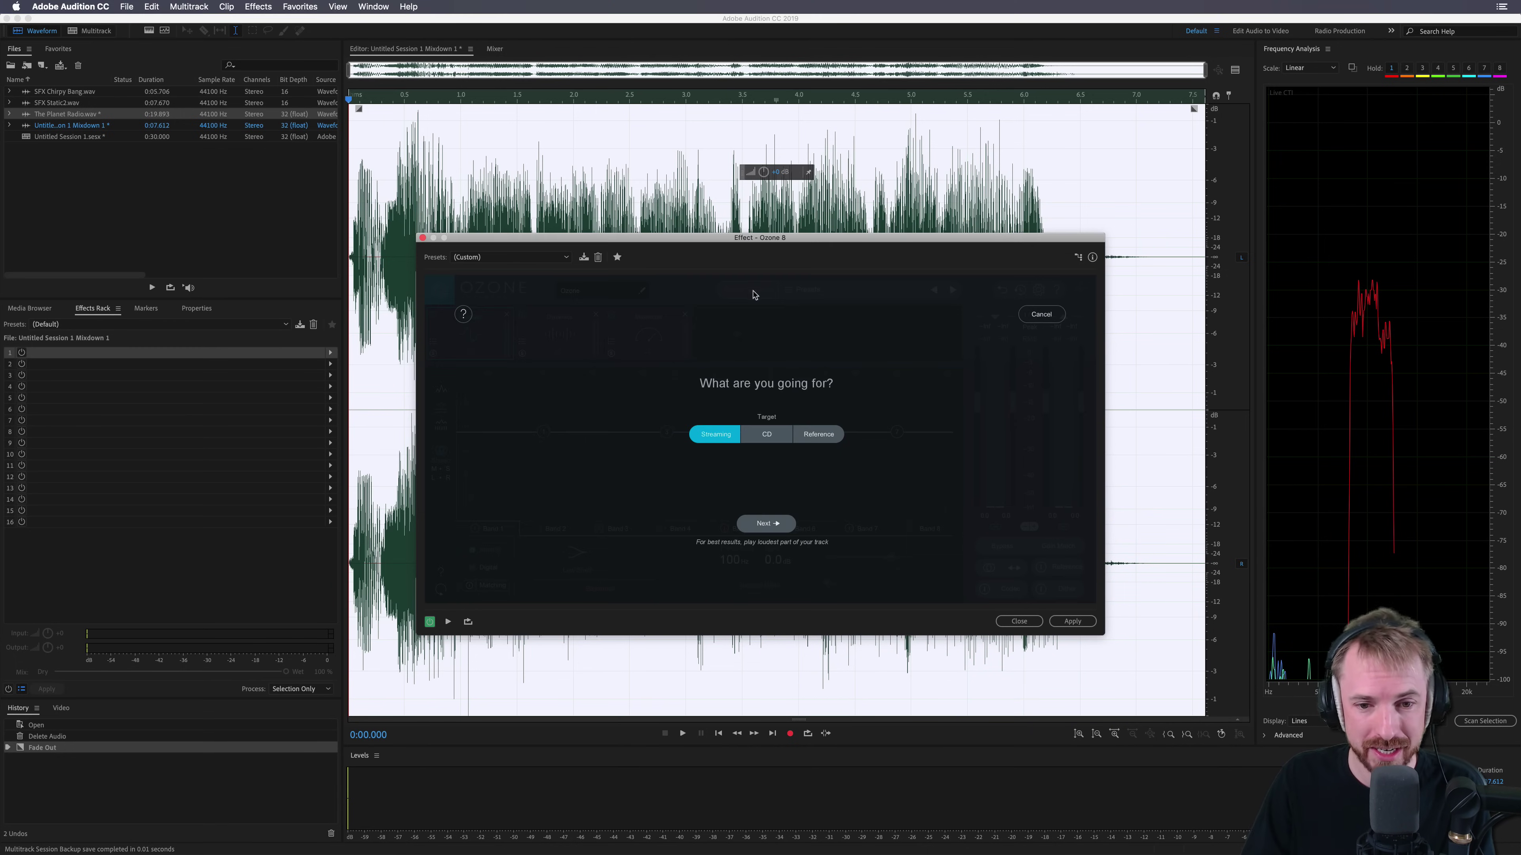
left_click(808, 733)
left_click_drag(1205, 208, 1038, 204)
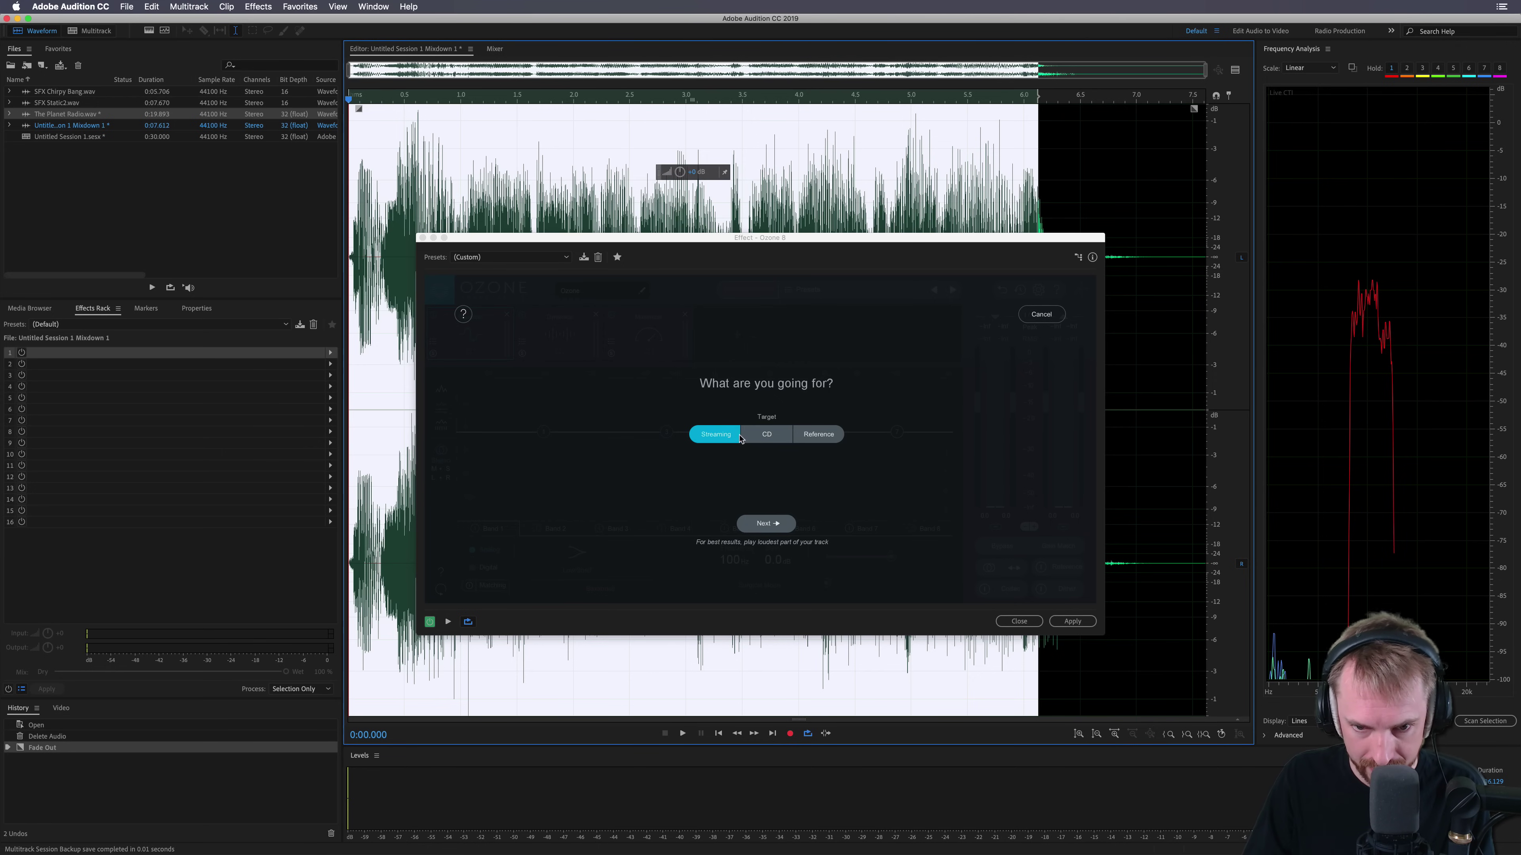
Step: Choose the Streaming target after trying Reference and CD, then play audio for analysis
left_click(827, 440)
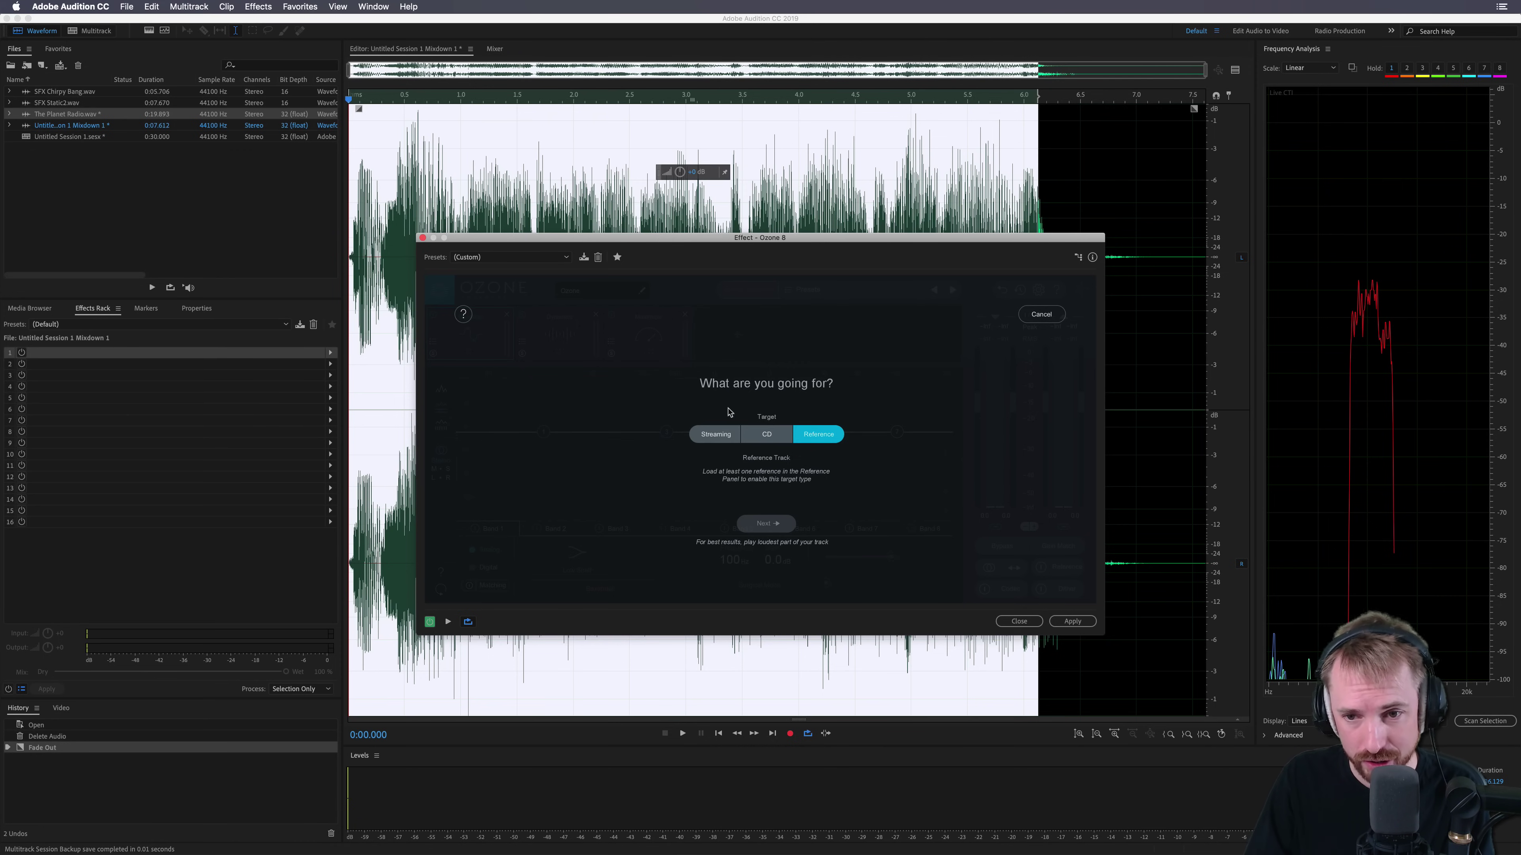
left_click(725, 439)
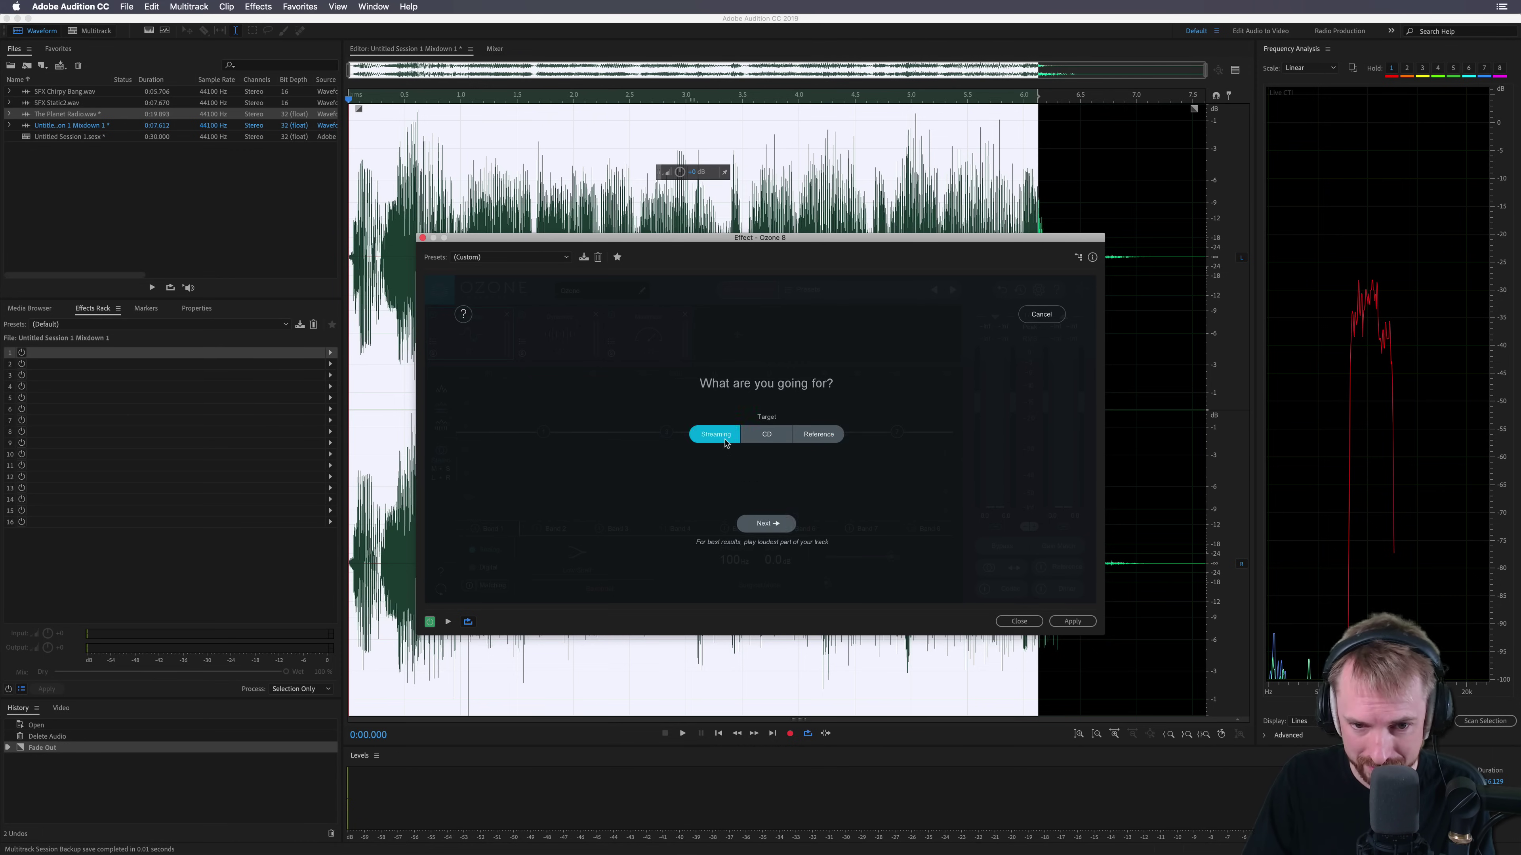
left_click(764, 432)
left_click(721, 435)
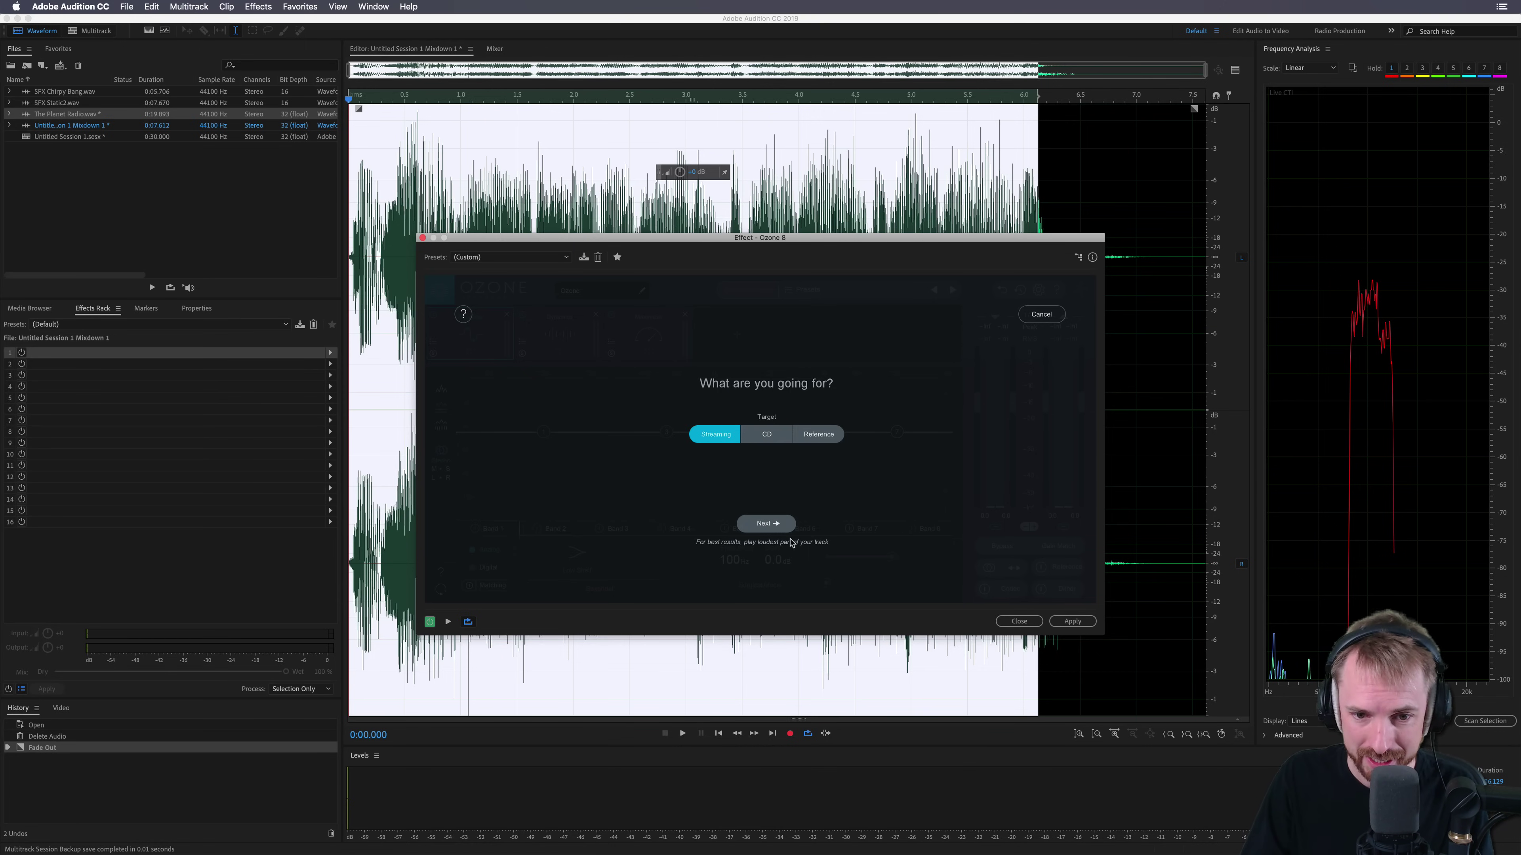
left_click(771, 524)
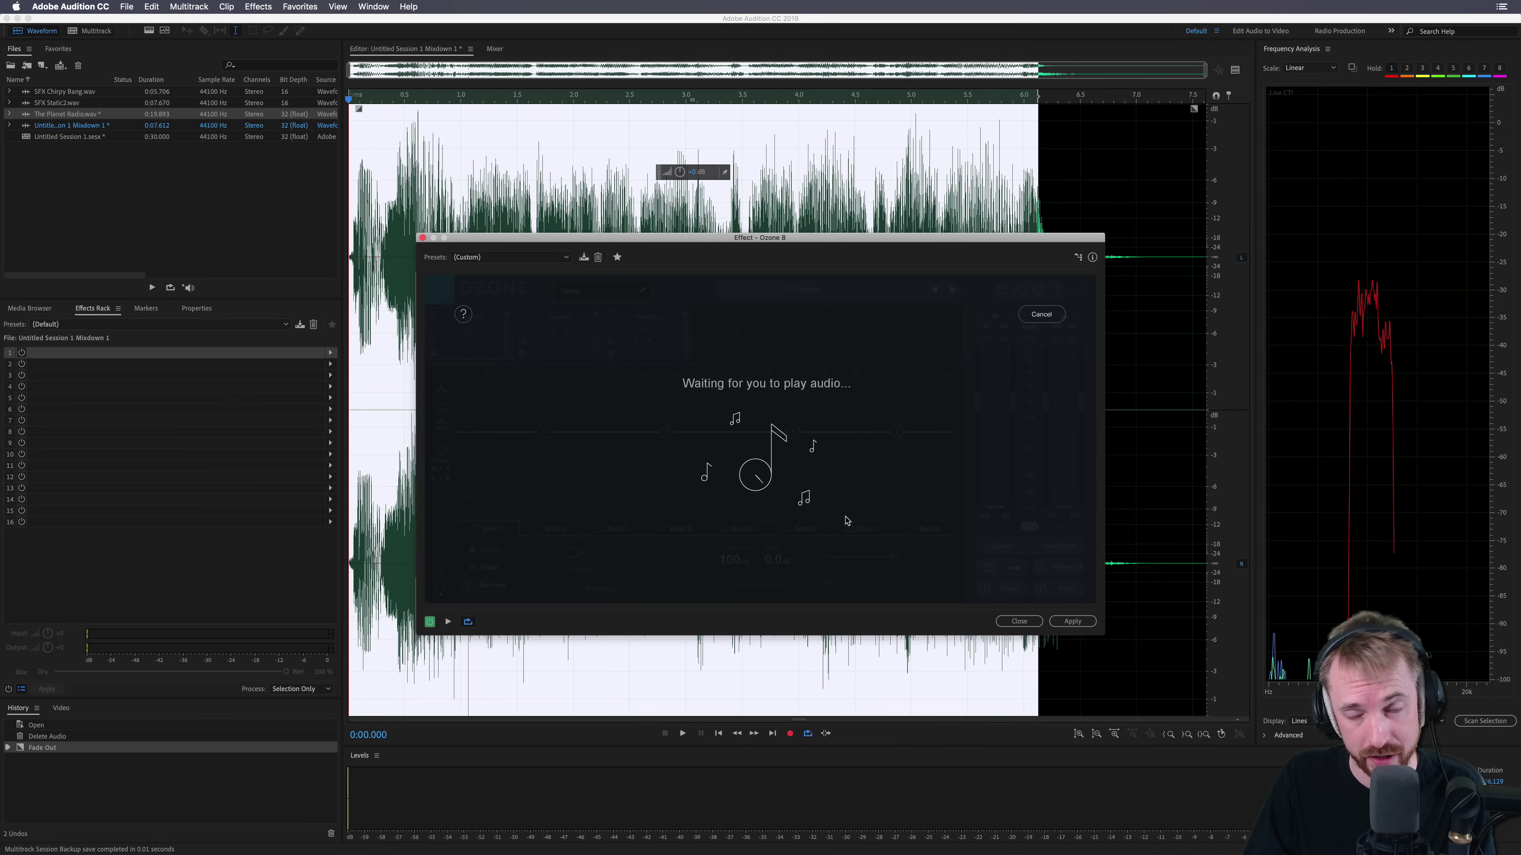
key("space")
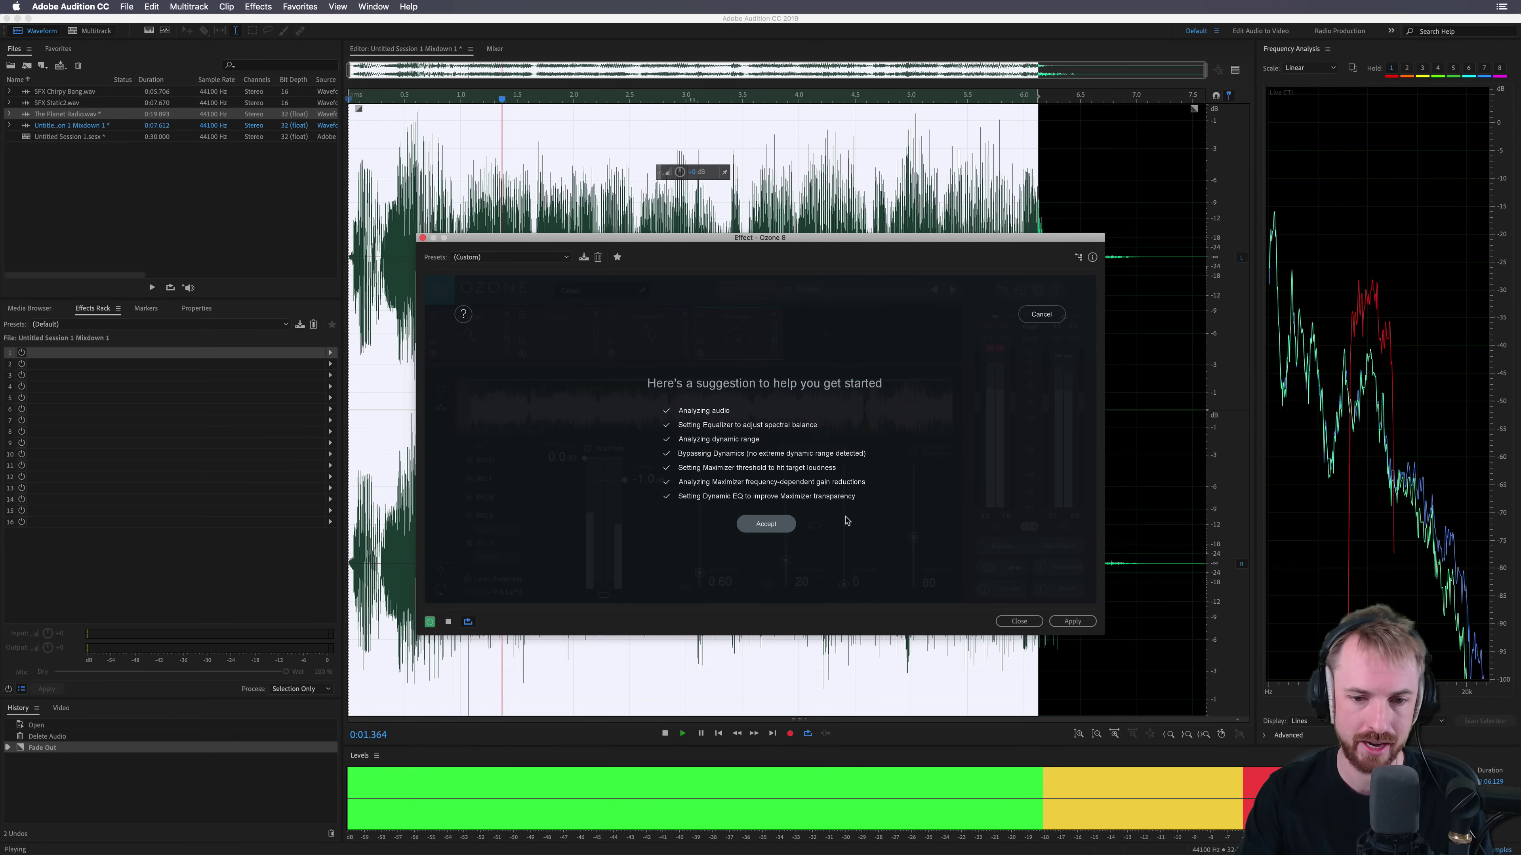
key("space")
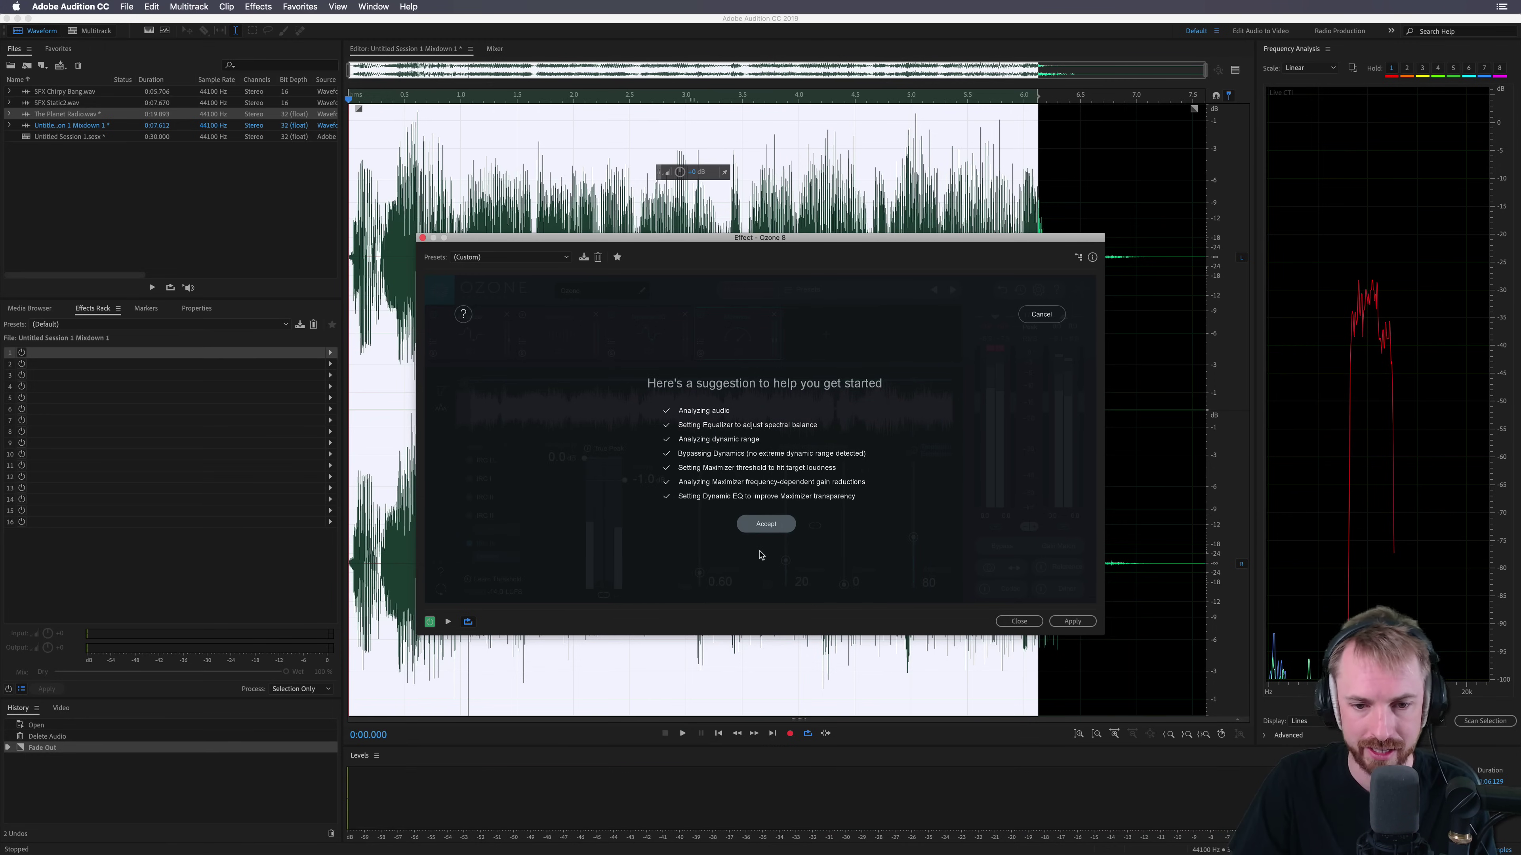
Step: Accept Ozone's suggested mastering, preview it, and review the Dynamic EQ and Equalizer modules
left_click(765, 526)
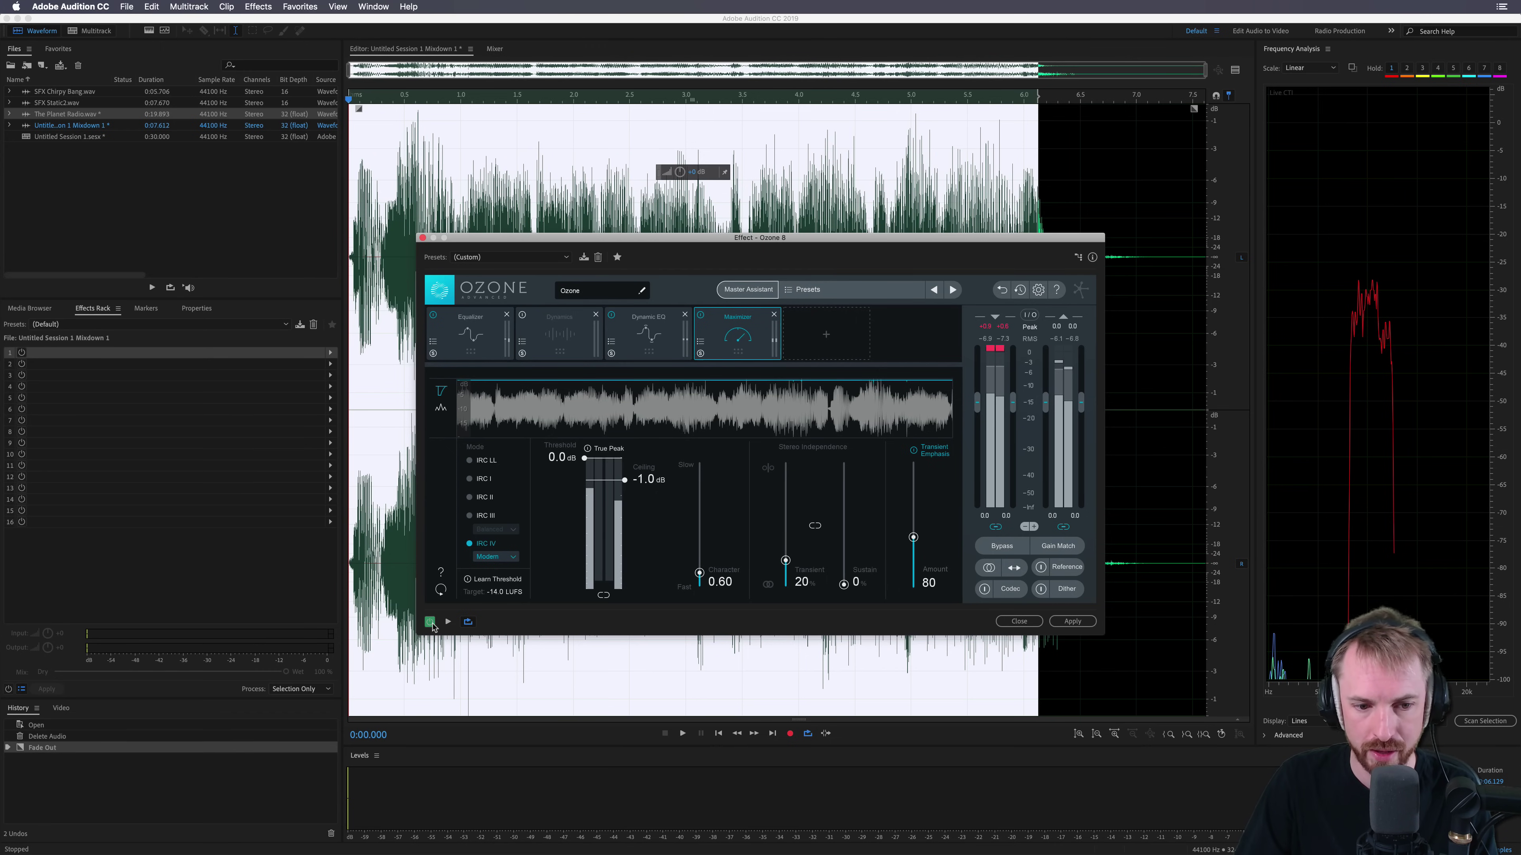
key("space")
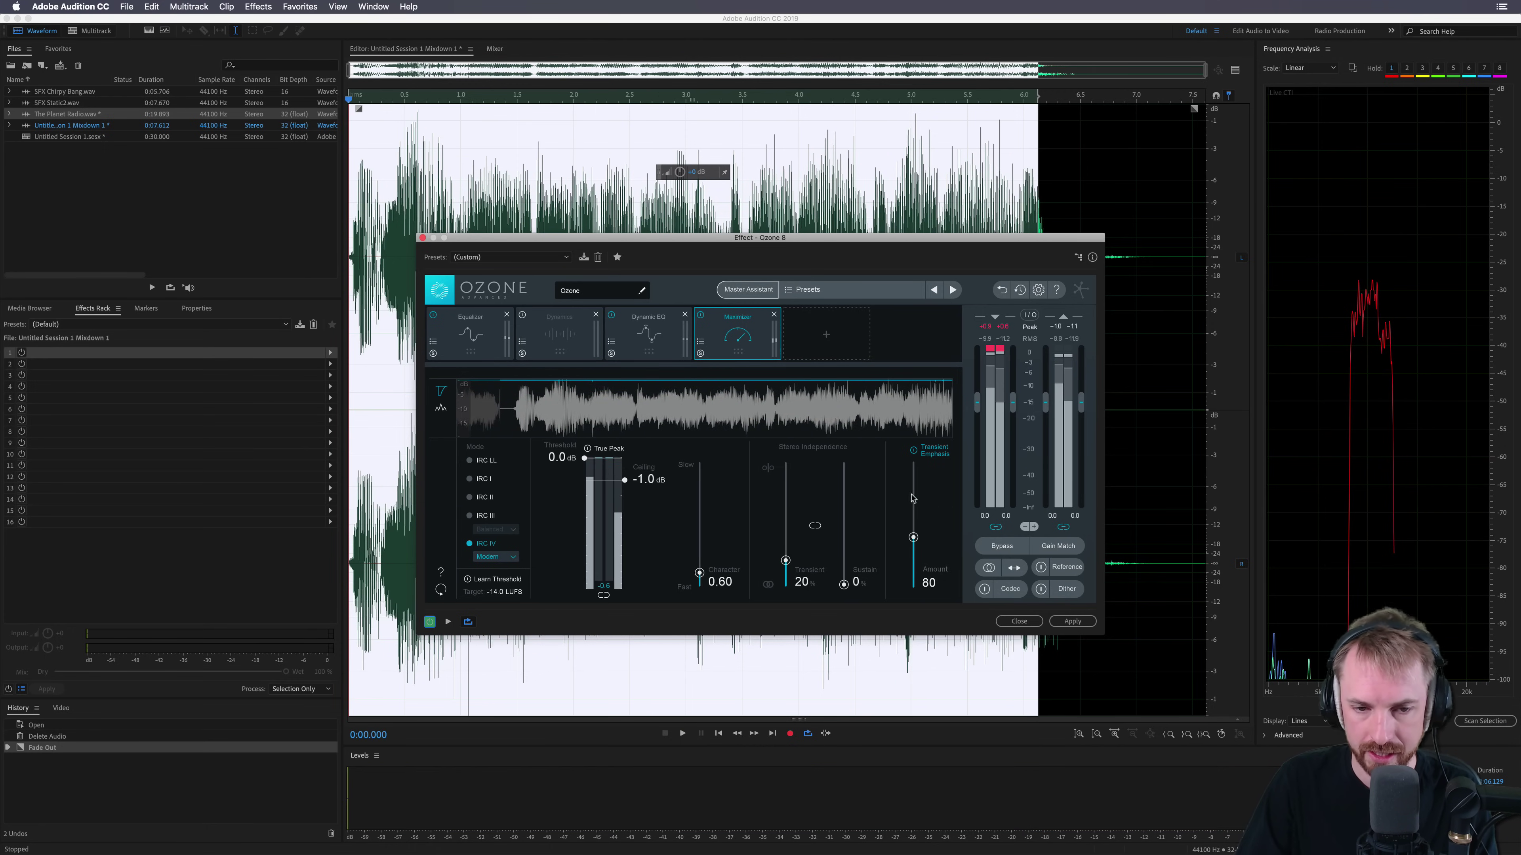
left_click(663, 353)
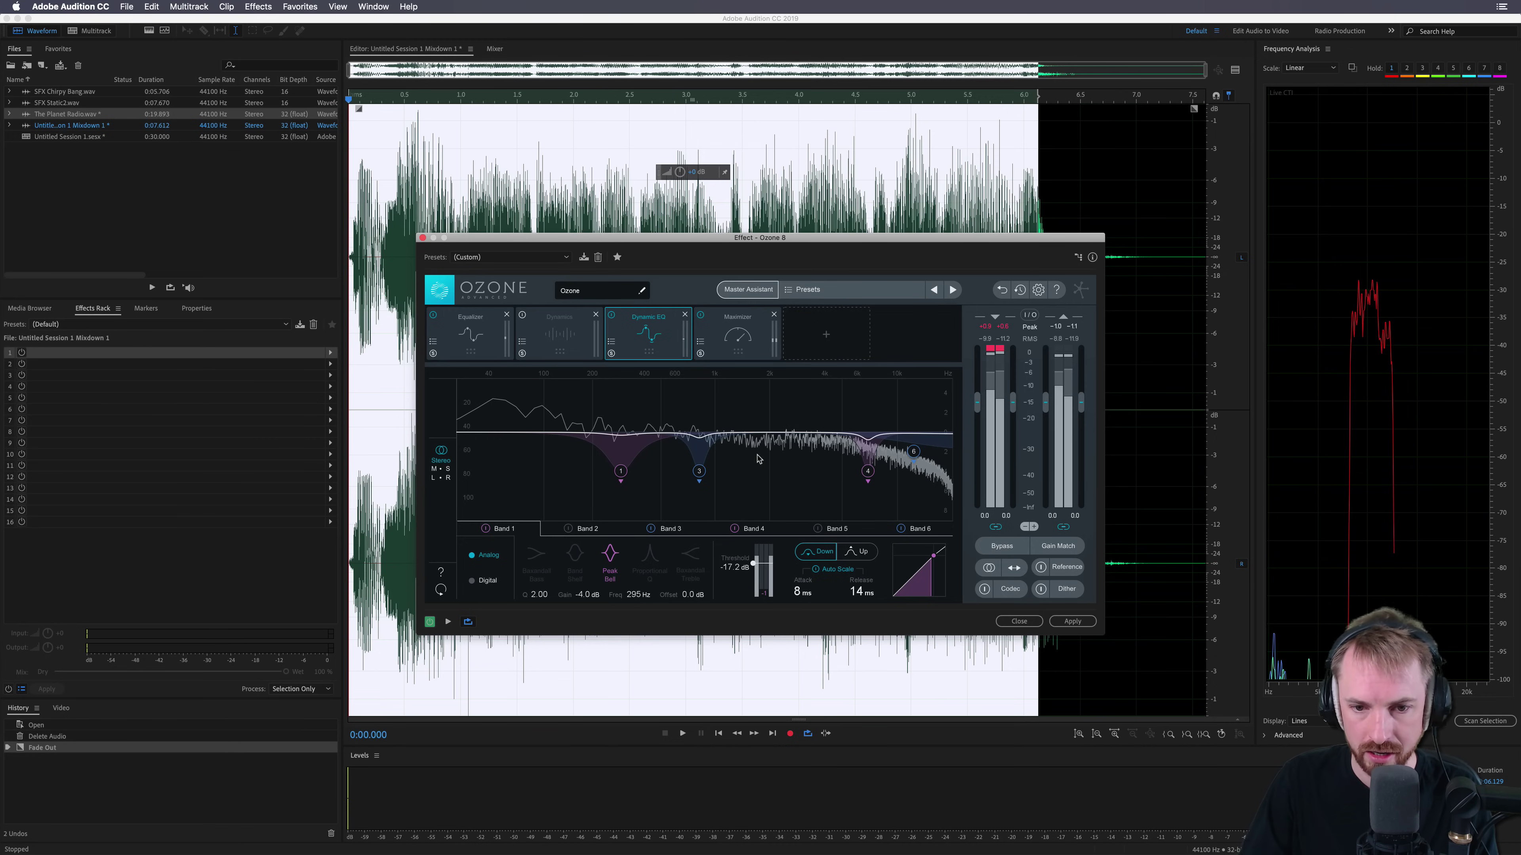
left_click(491, 341)
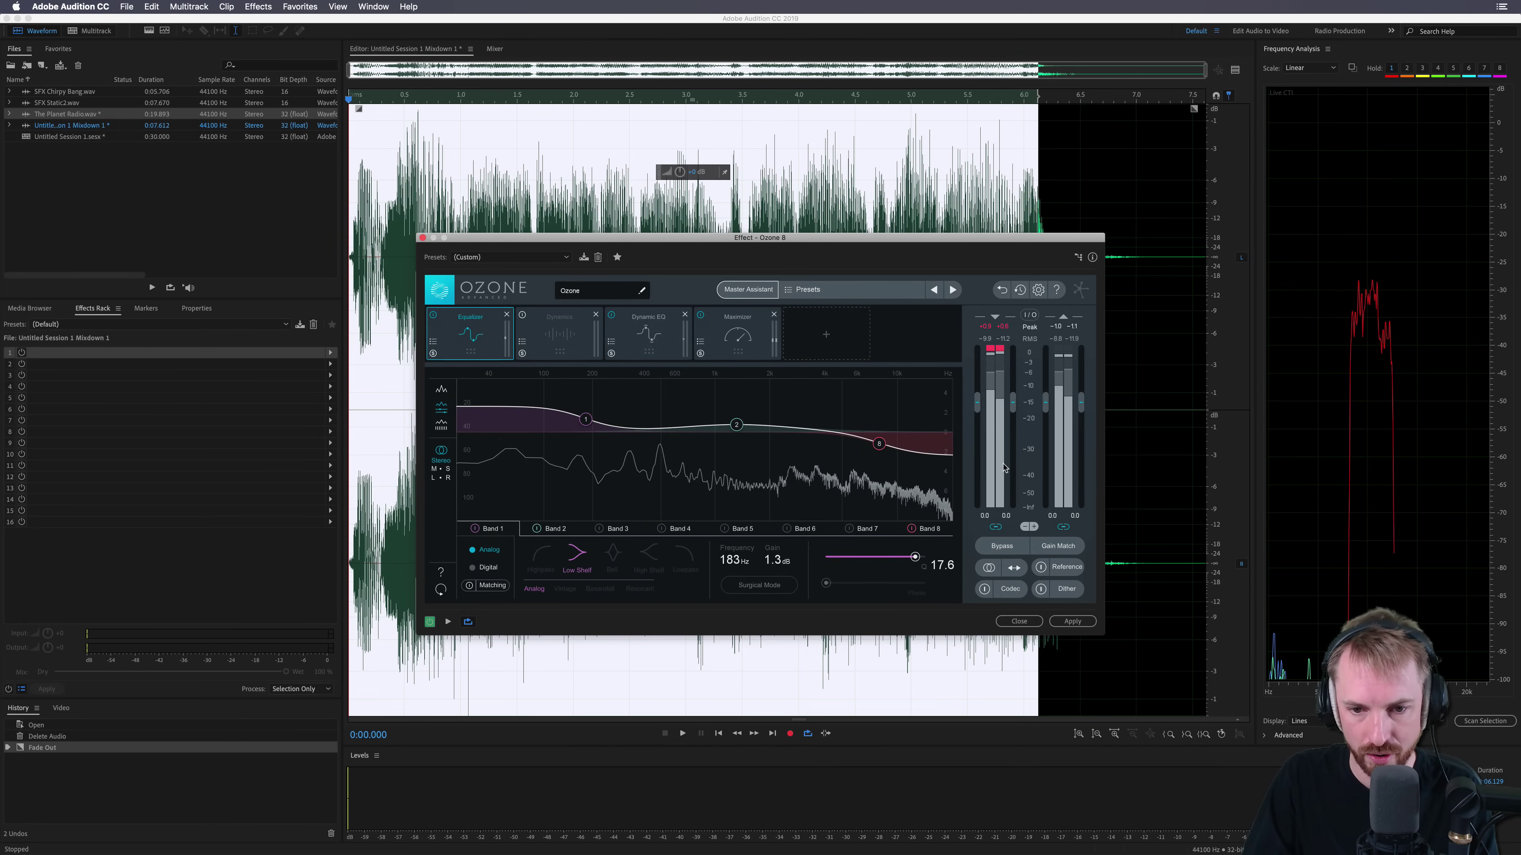
Step: Select the entire mixdown waveform and apply the Ozone 8 mastering chain to it
left_click(998, 164)
key("super+a")
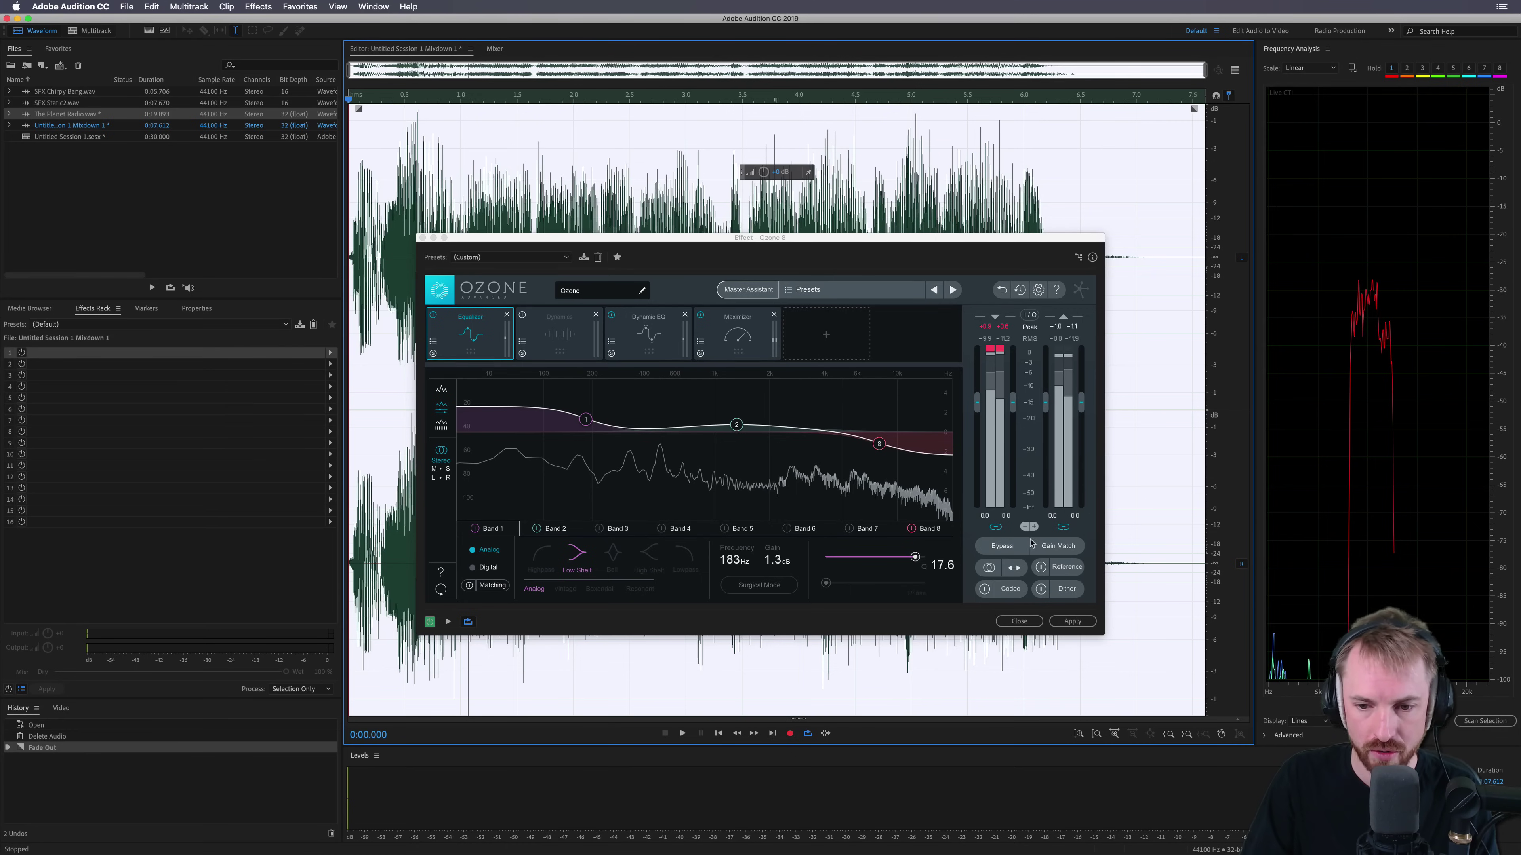
left_click(1072, 621)
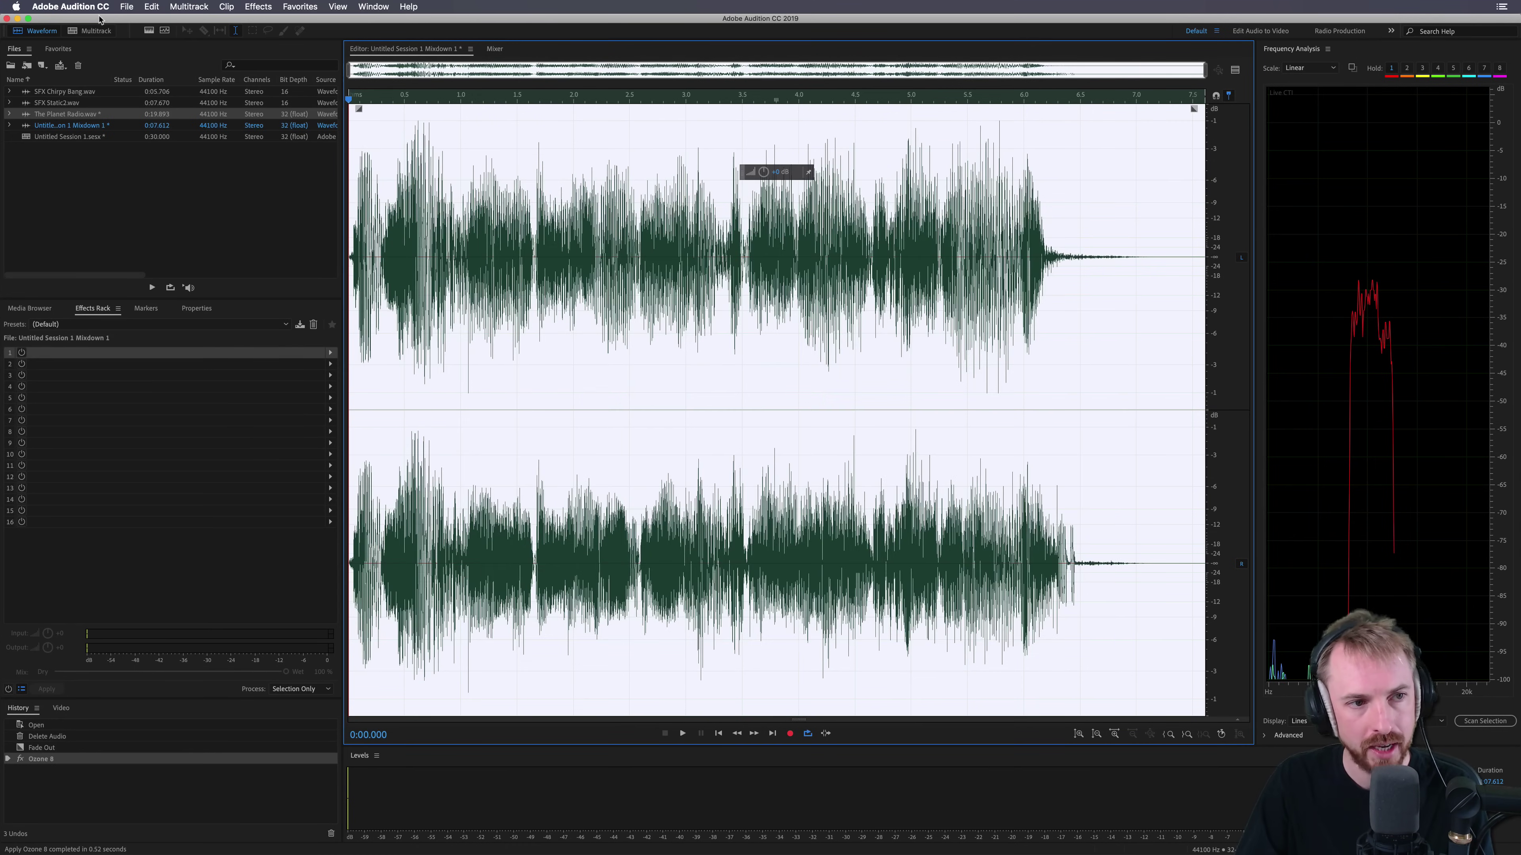
left_click(125, 6)
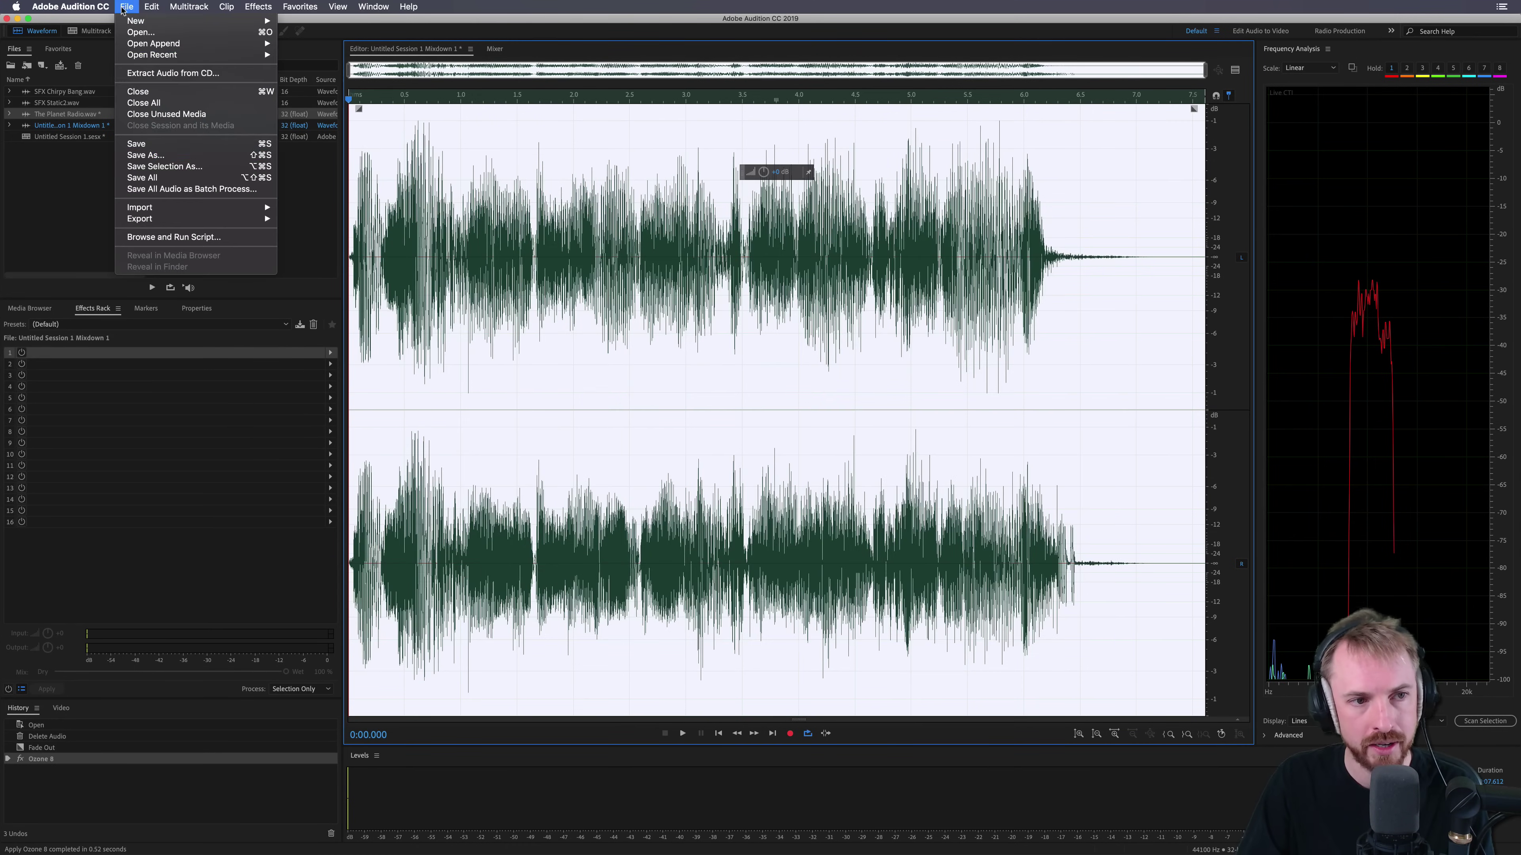
left_click(1026, 462)
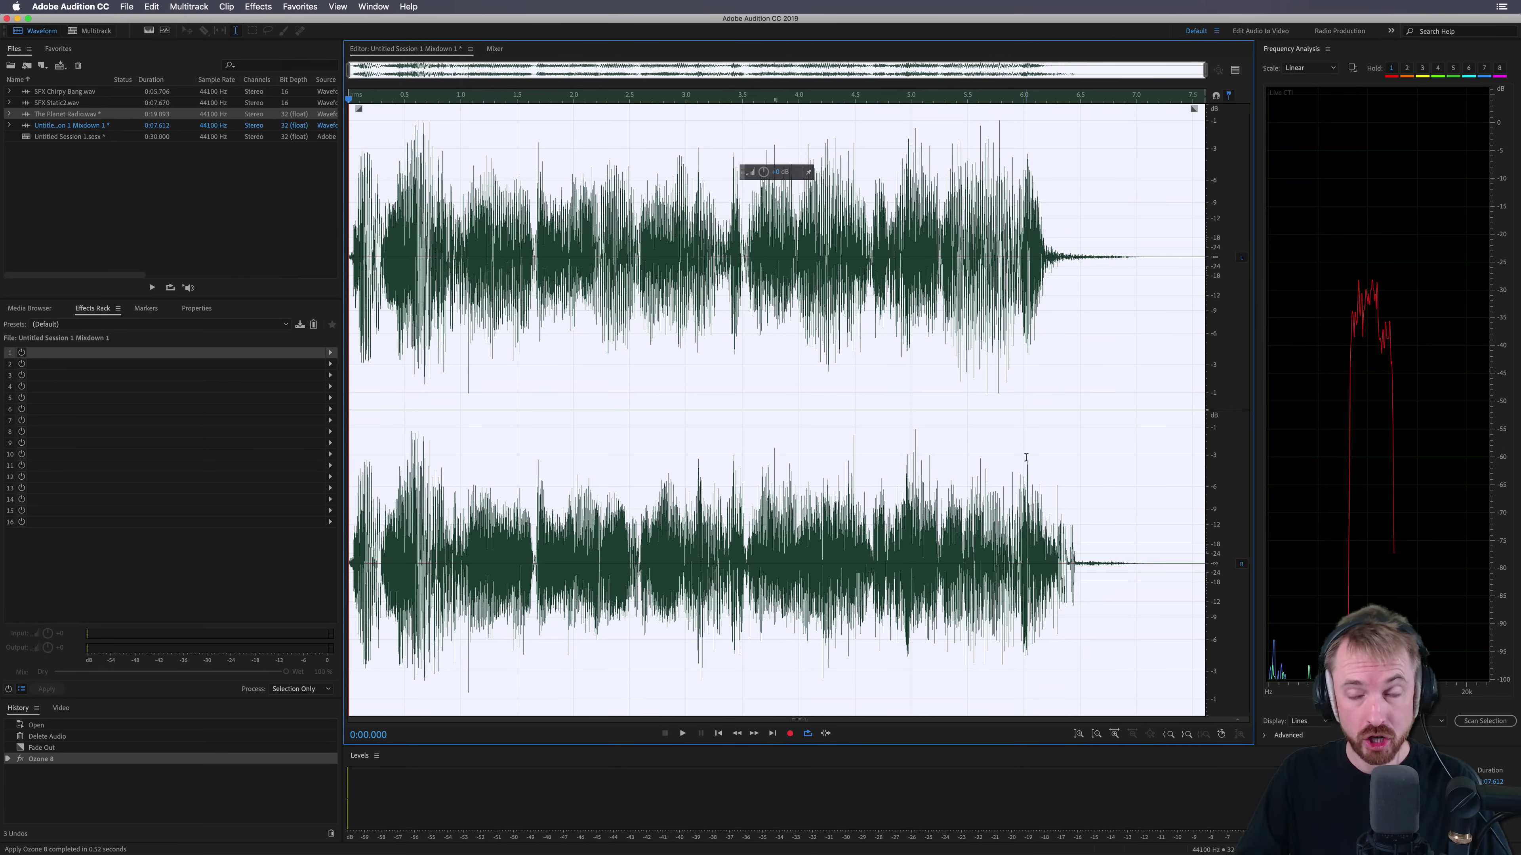